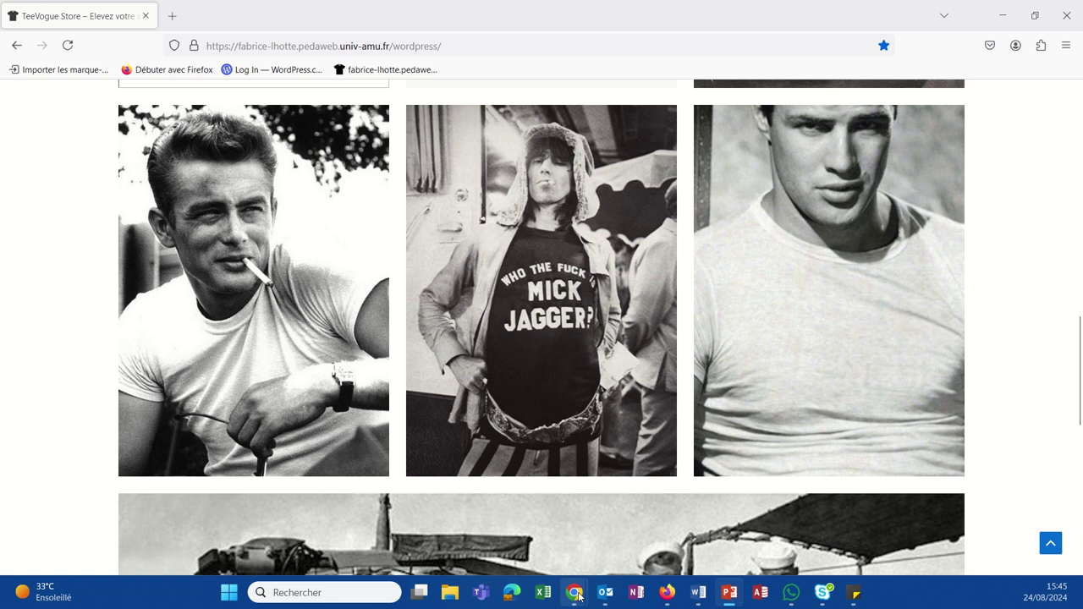
Step: Switch to the Chrome window holding the WordPress admin of TeeVogue Store and open the list of installed plugins
mouse_move(576, 594)
left_click(614, 533)
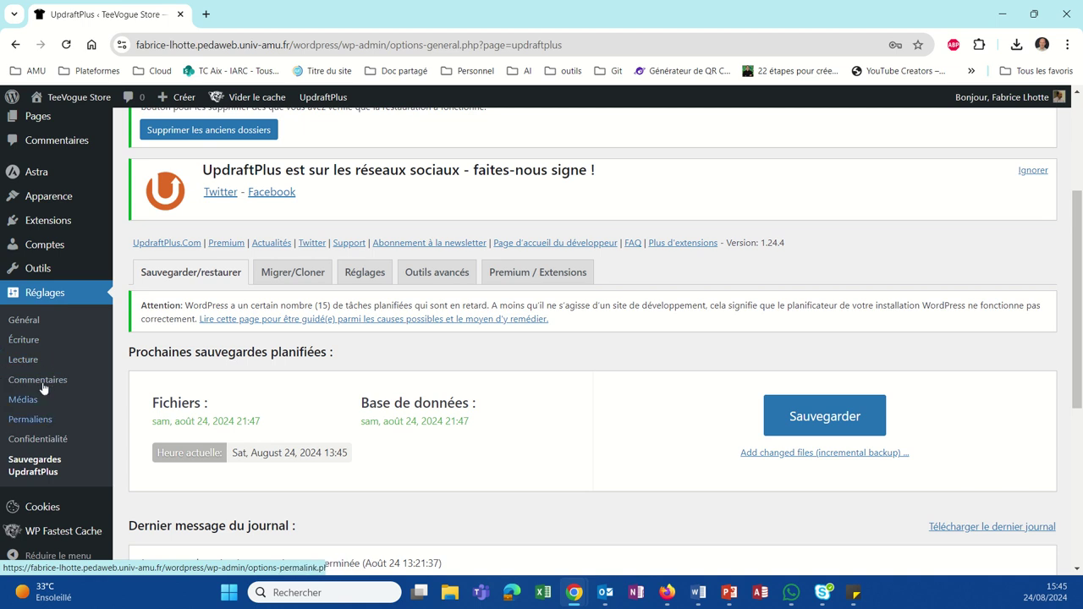
scroll(48, 296, "up", 1)
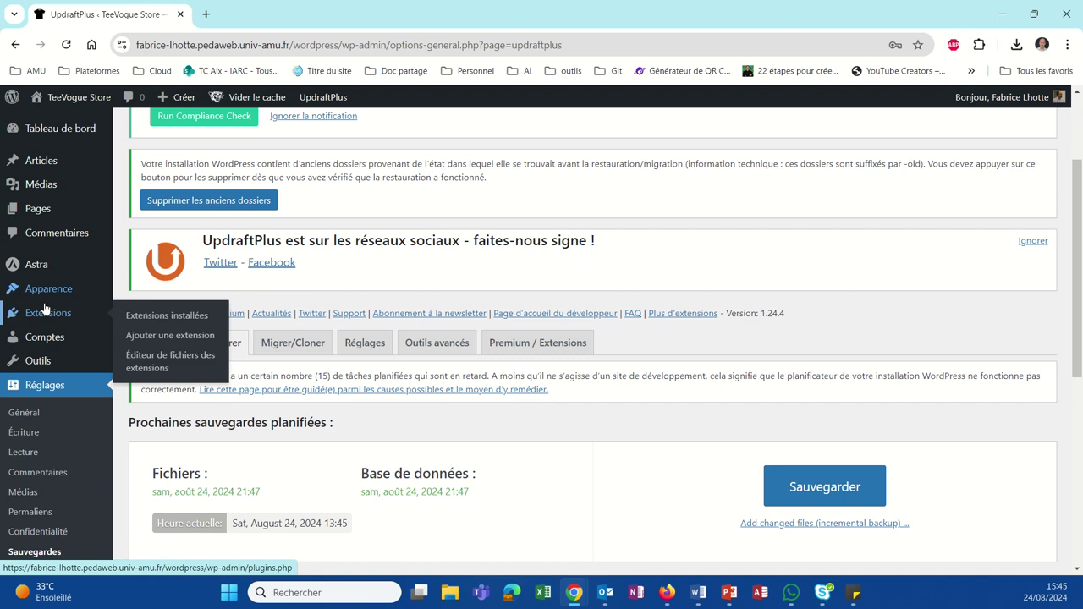
left_click(47, 312)
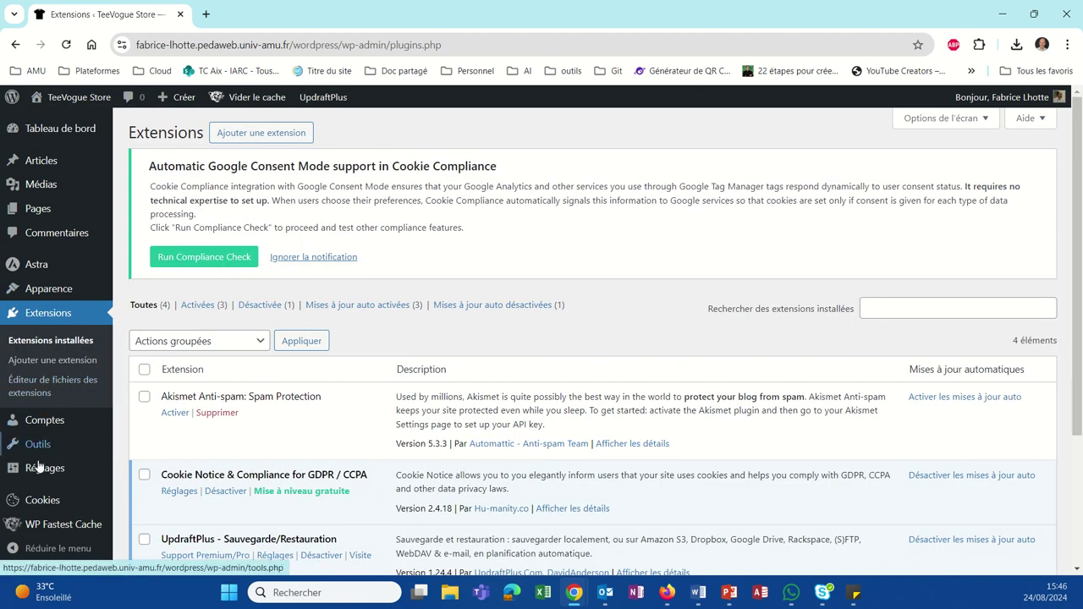
scroll(41, 474, "down", 2)
mouse_move(41, 476)
scroll(41, 476, "up", 2)
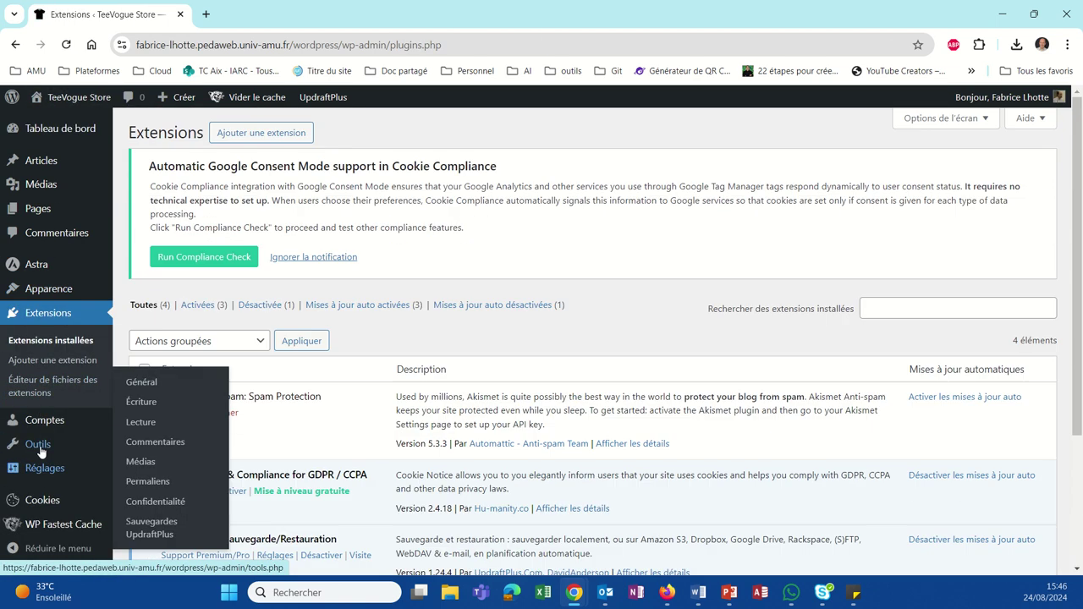
Step: Search the plugin directory for "elementor" and look over the matching plugins
left_click(282, 135)
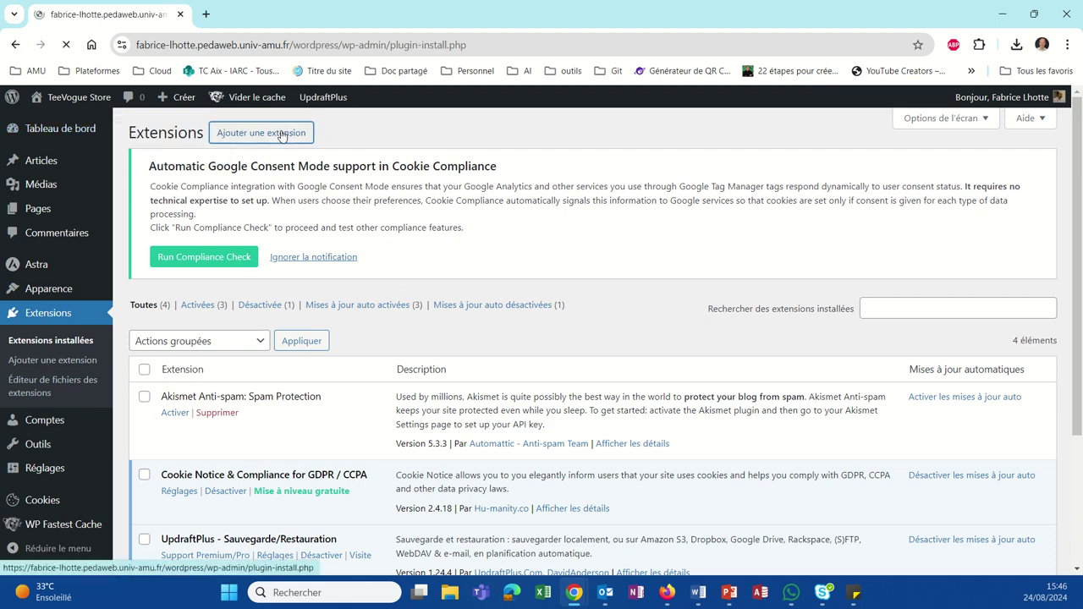
left_click(812, 310)
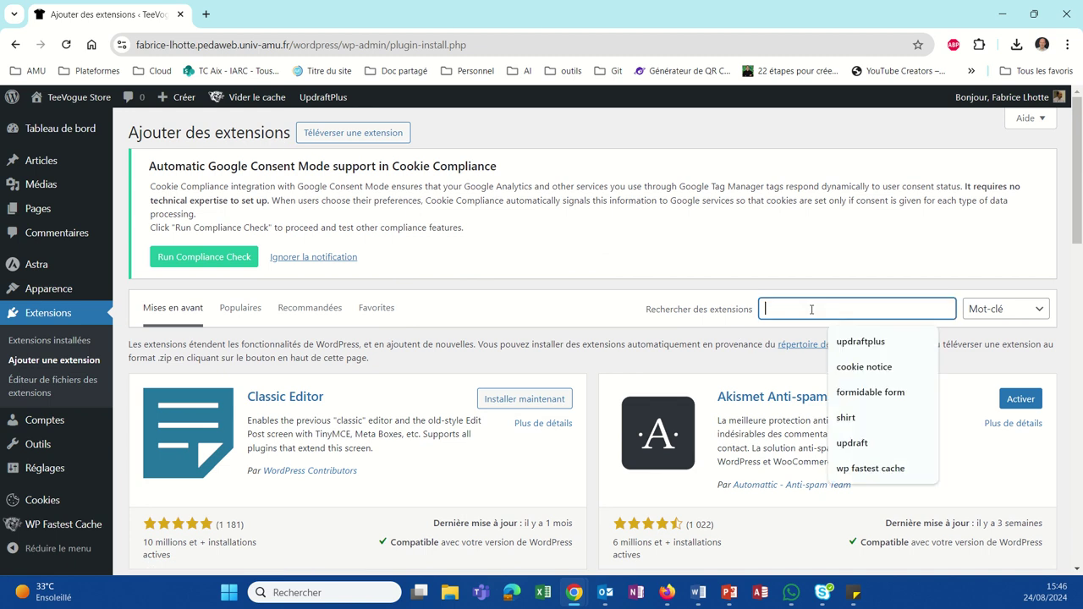
type("elementor")
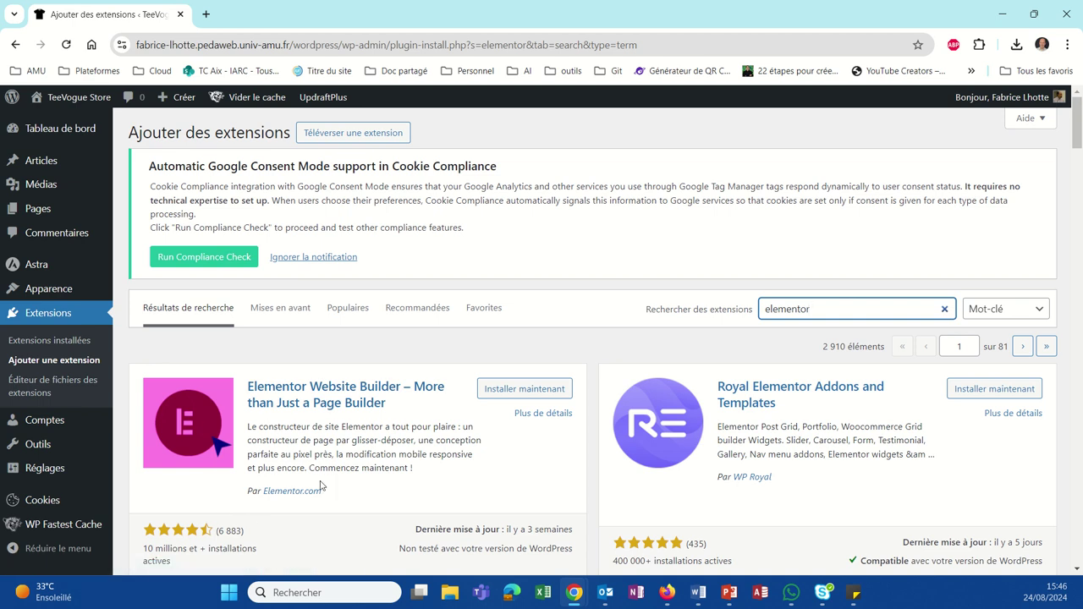
scroll(323, 482, "down", 1)
scroll(352, 414, "down", 1)
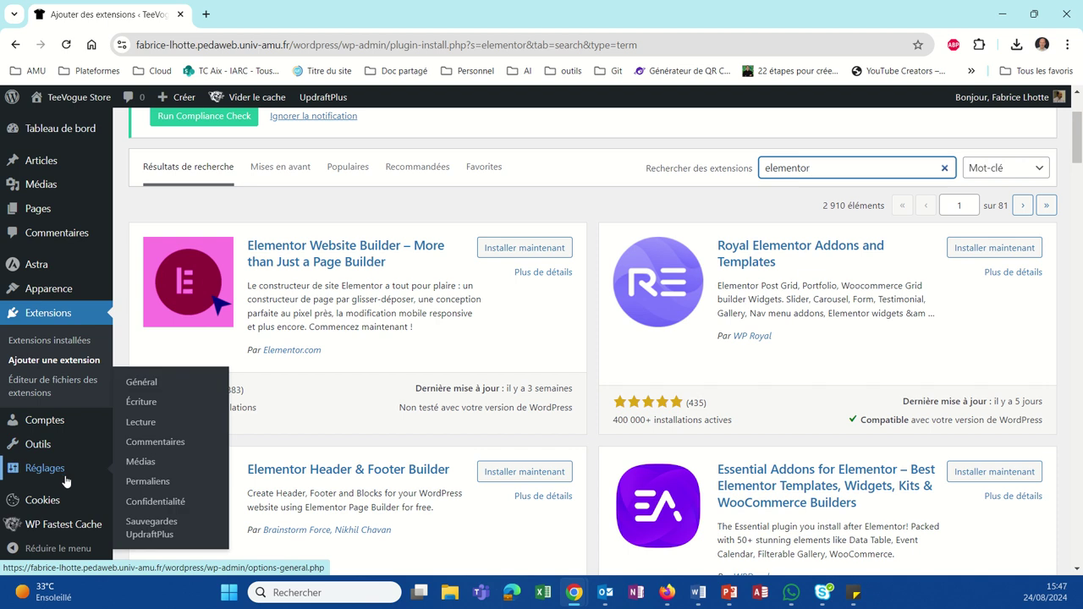
Step: Run an UpdraftPlus backup that includes the database and files and sends them to remote storage
mouse_move(42, 468)
left_click(141, 534)
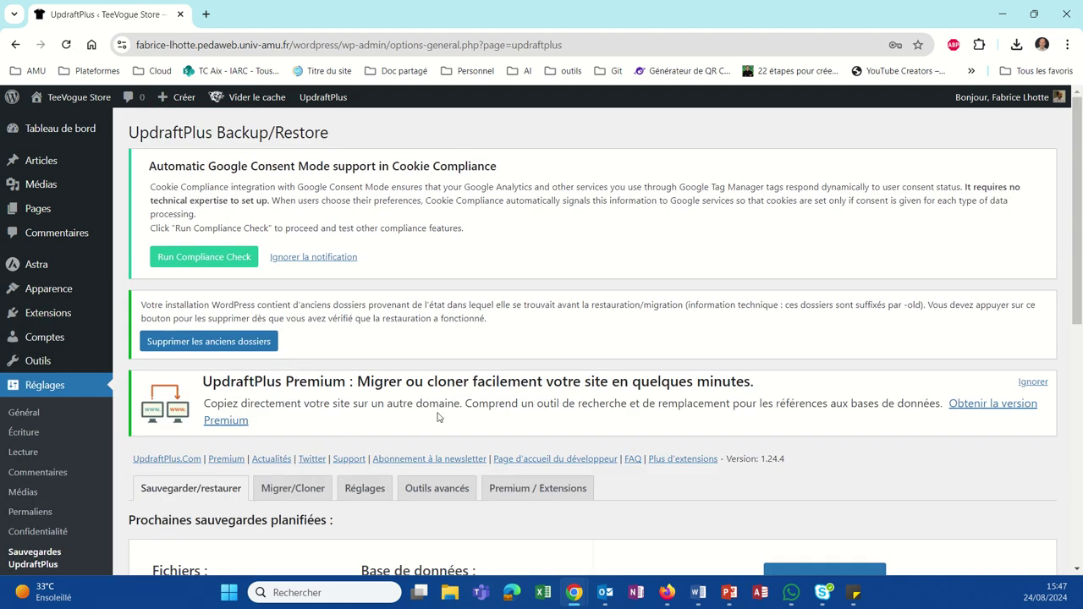
scroll(542, 390, "down", 2)
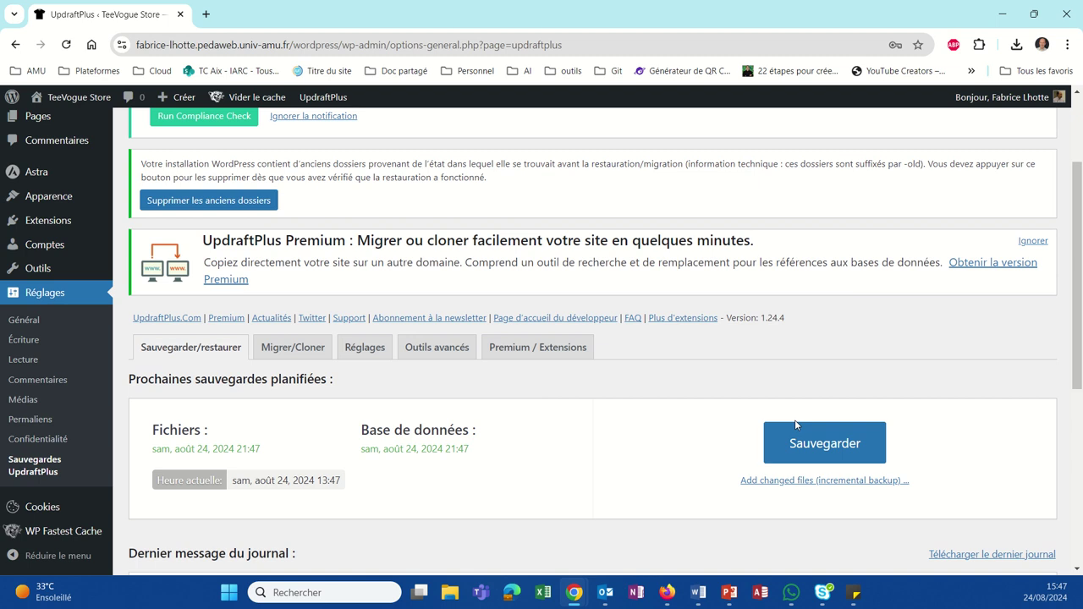
left_click(808, 441)
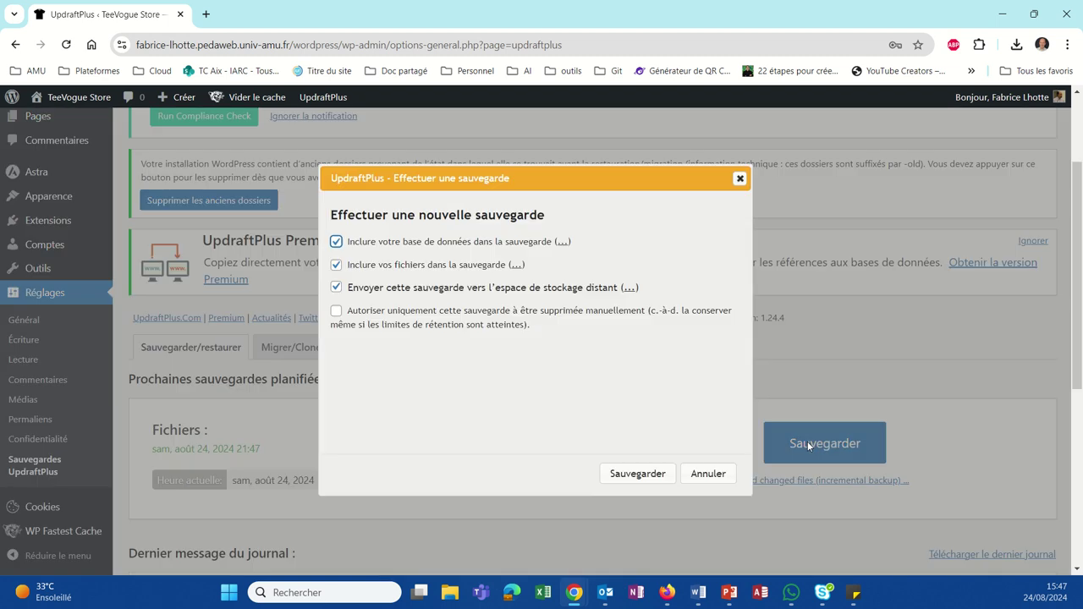
left_click(662, 474)
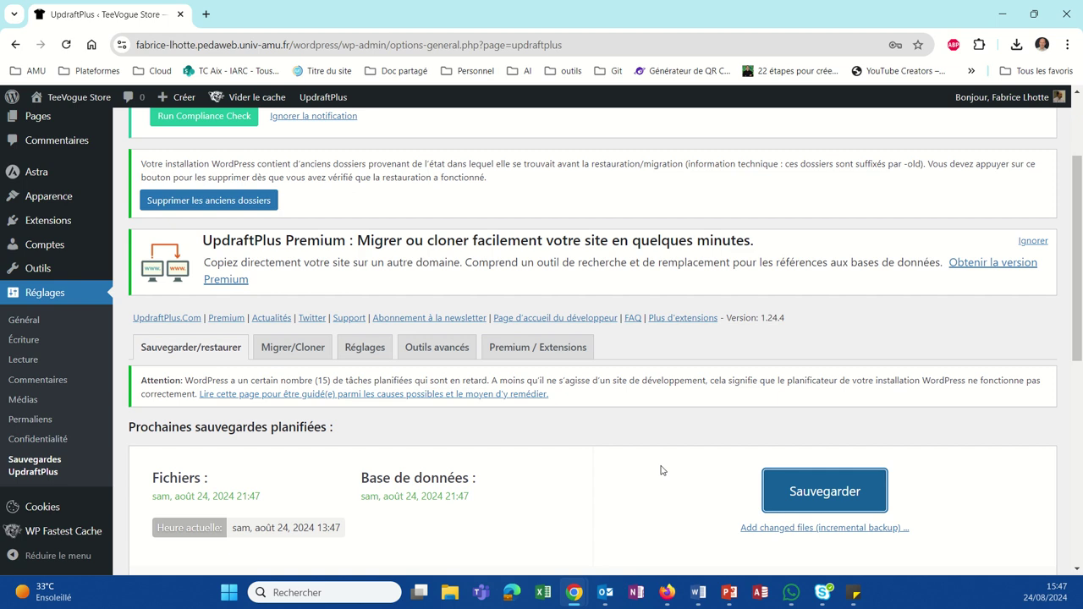
scroll(662, 471, "down", 3)
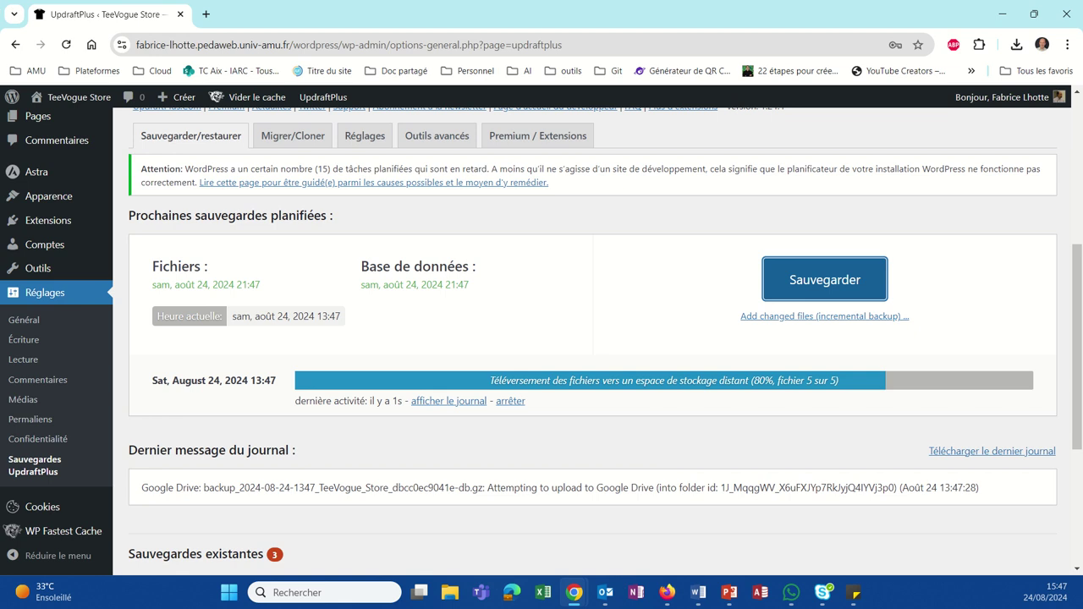
scroll(313, 421, "down", 3)
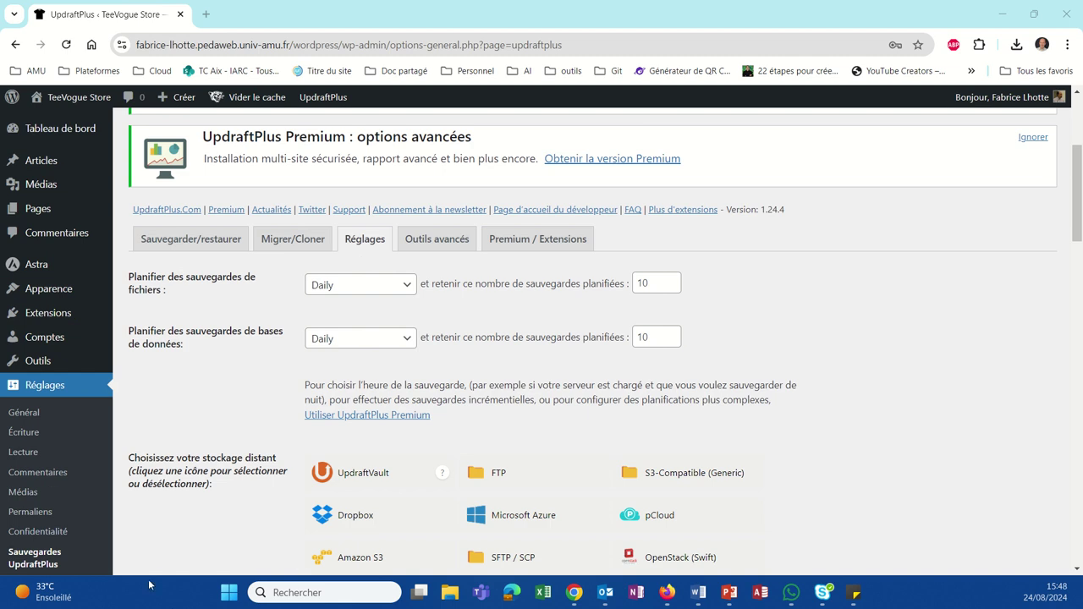
Step: Find the Elementor Website Builder plugin by searching the plugin directory for "elementor" and install it
left_click(64, 321)
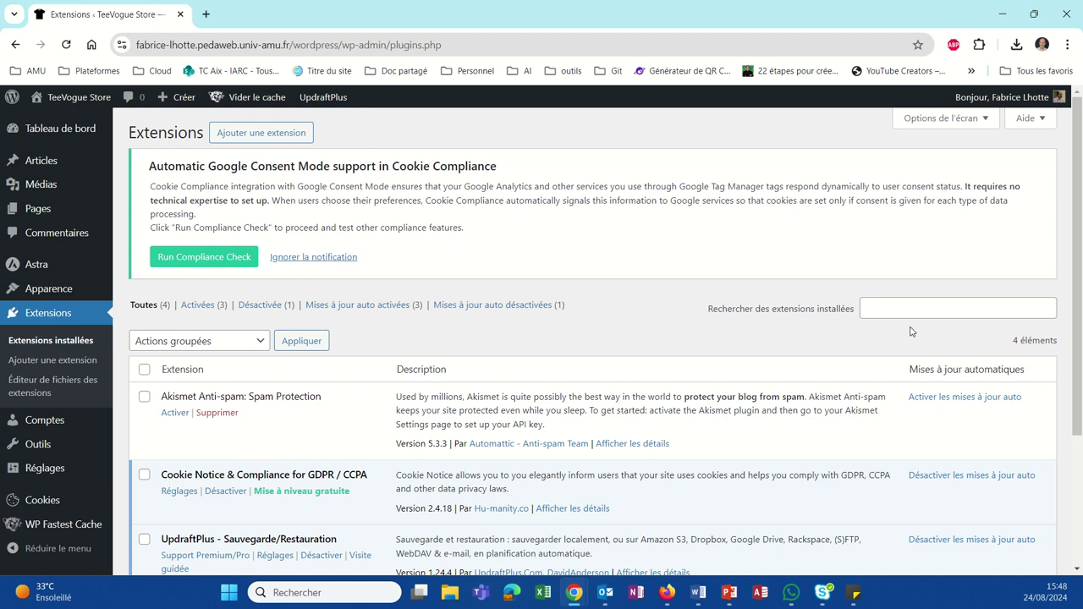
left_click(221, 133)
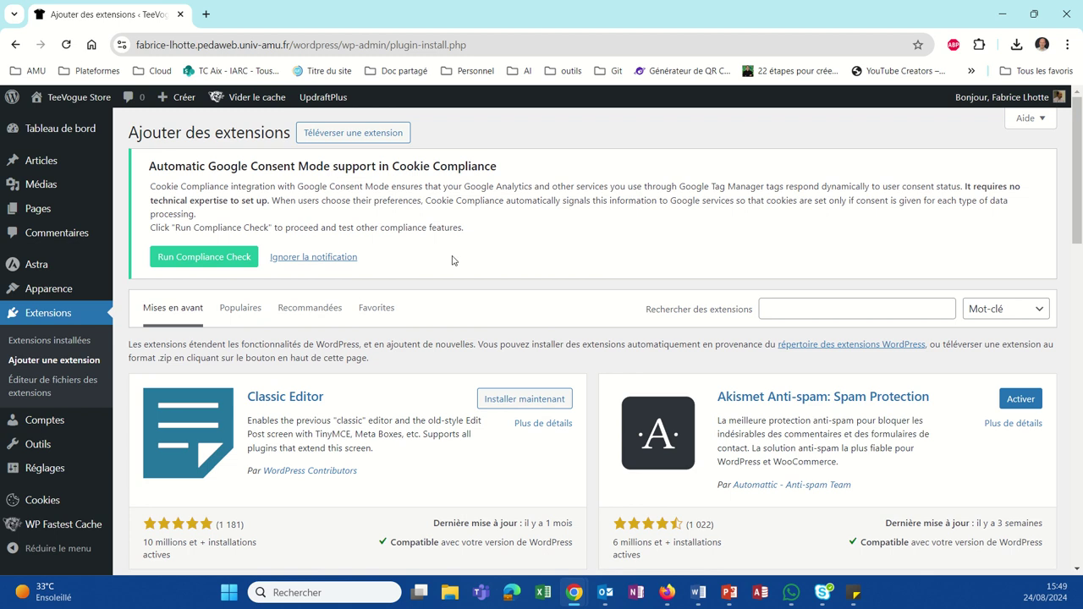
left_click(780, 307)
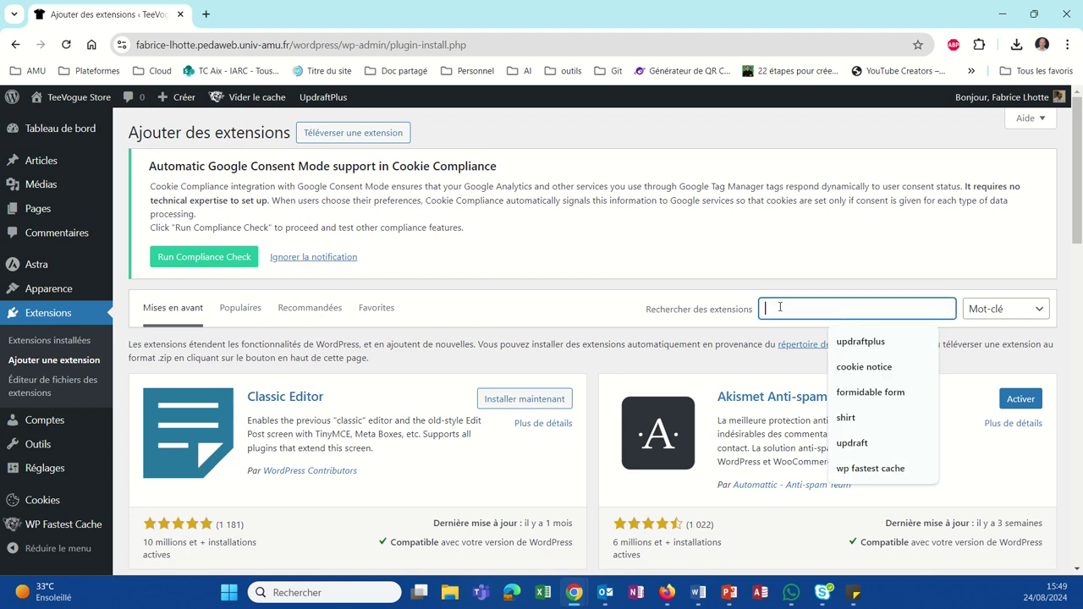
type("elementor")
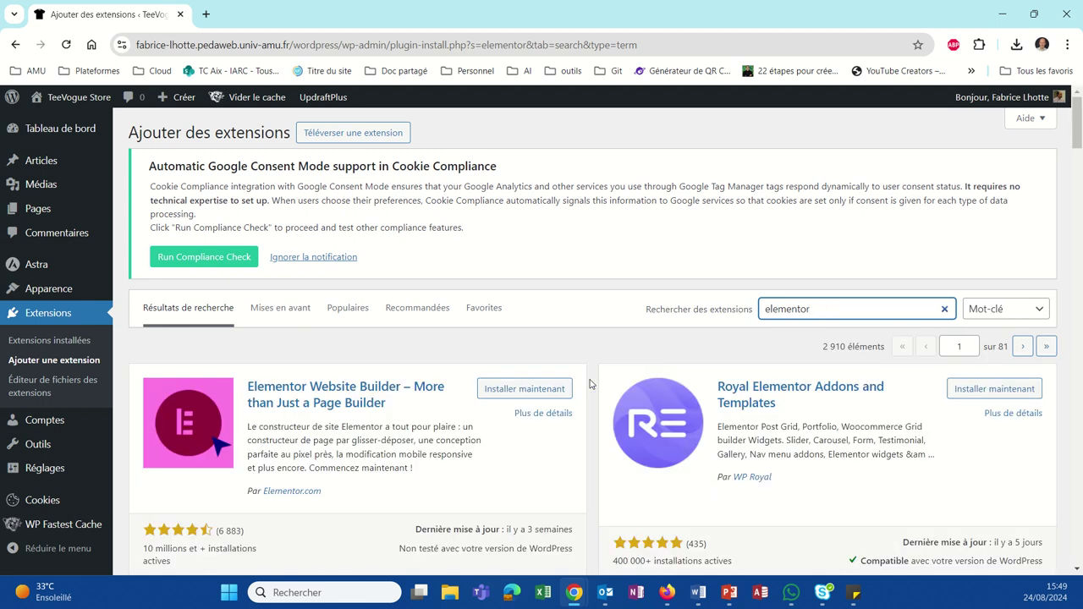
left_click(502, 395)
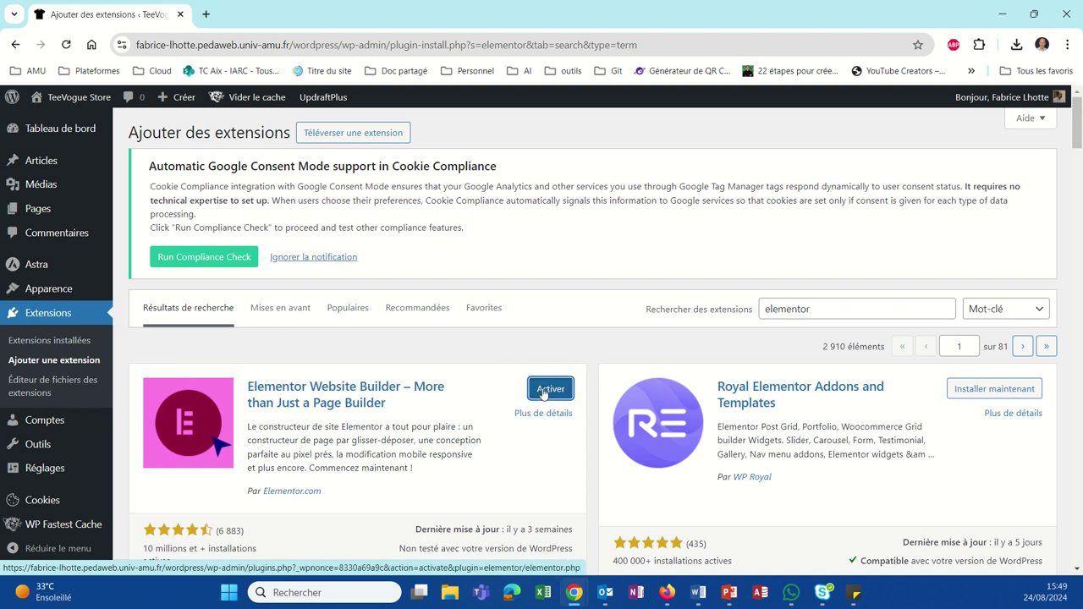
Step: Activate the Elementor plugin and enable its automatic updates
left_click(543, 392)
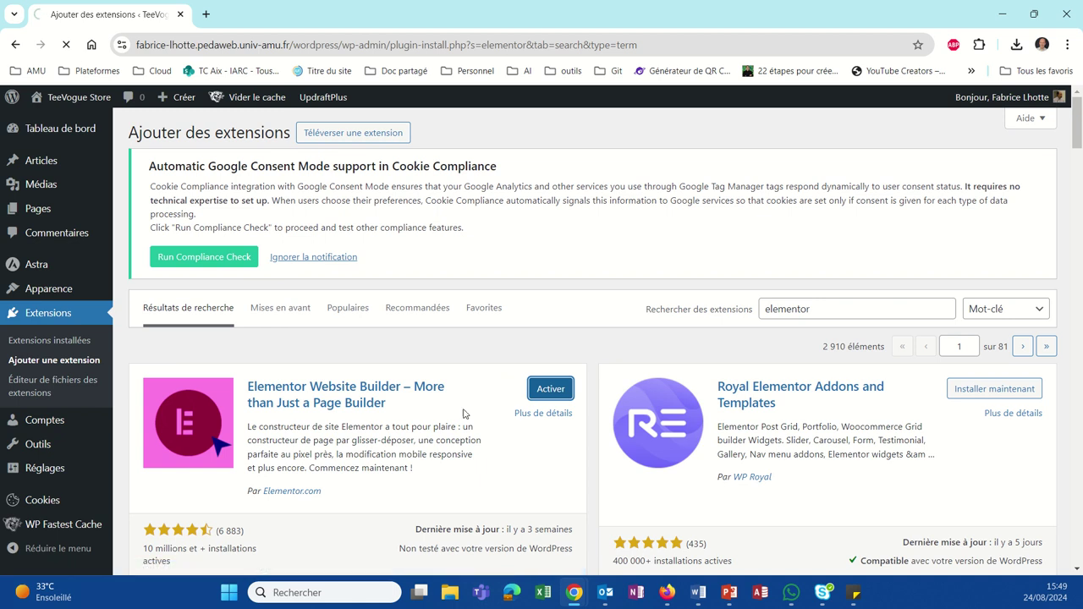
scroll(302, 466, "down", 2)
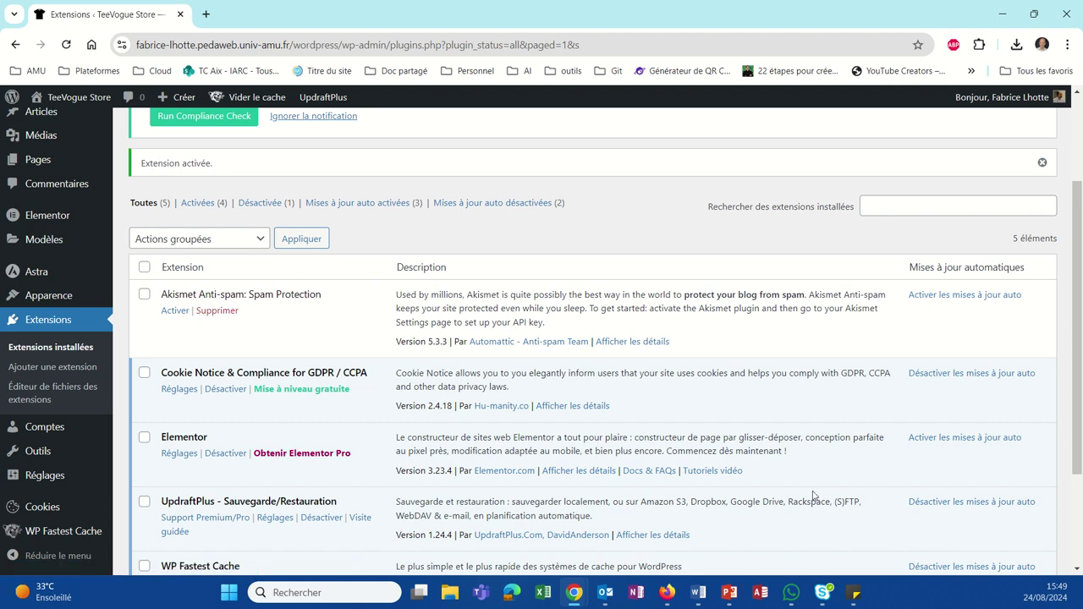
left_click(951, 442)
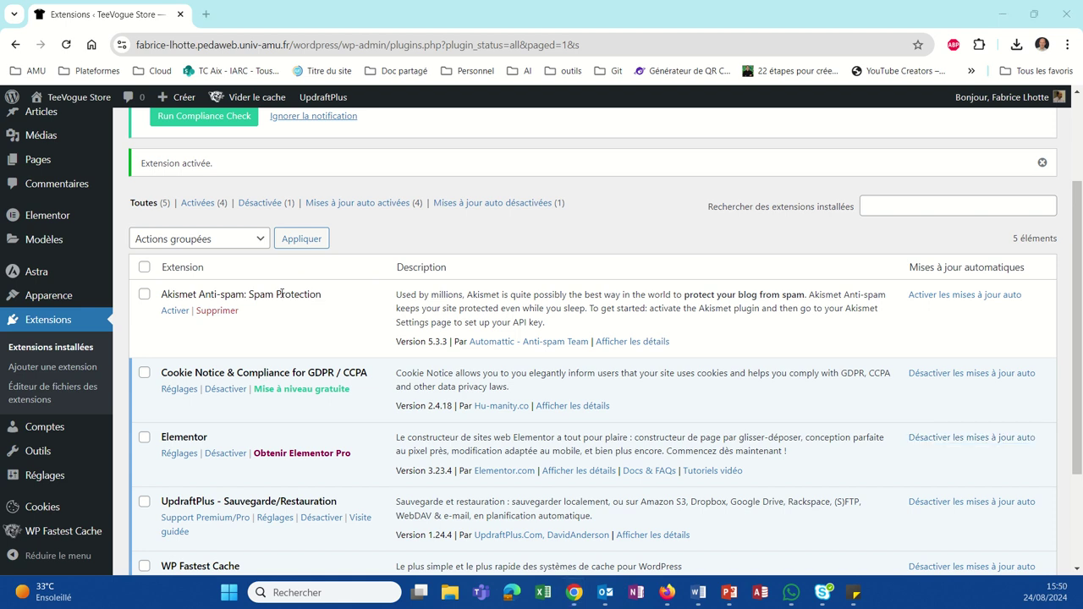
Step: Open the home page "Le T-Shirt écoresponsable" in the WordPress page editor and review its content
left_click(38, 166)
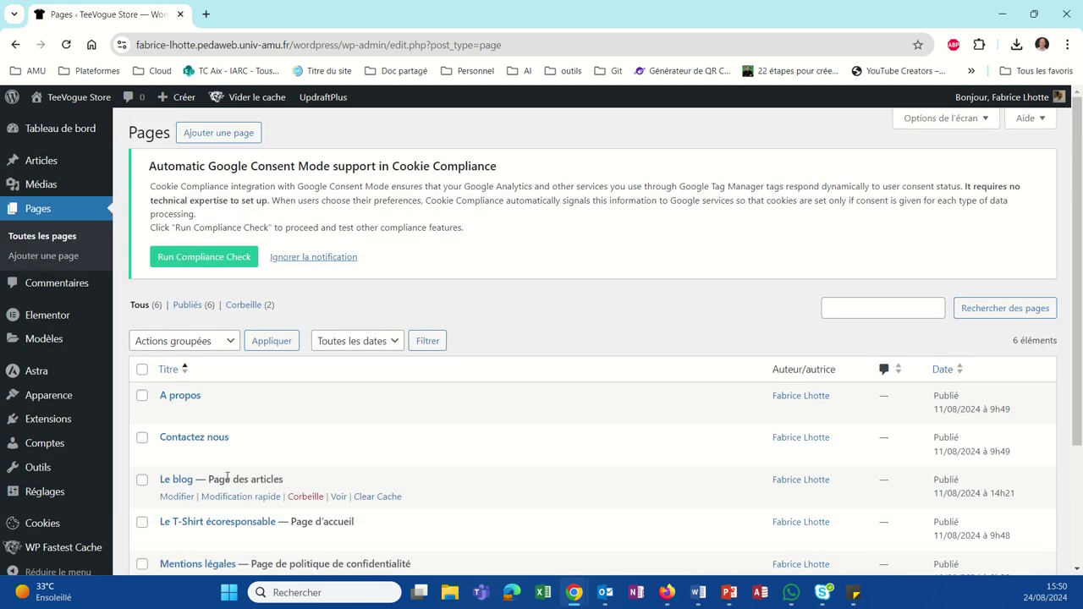
left_click(257, 525)
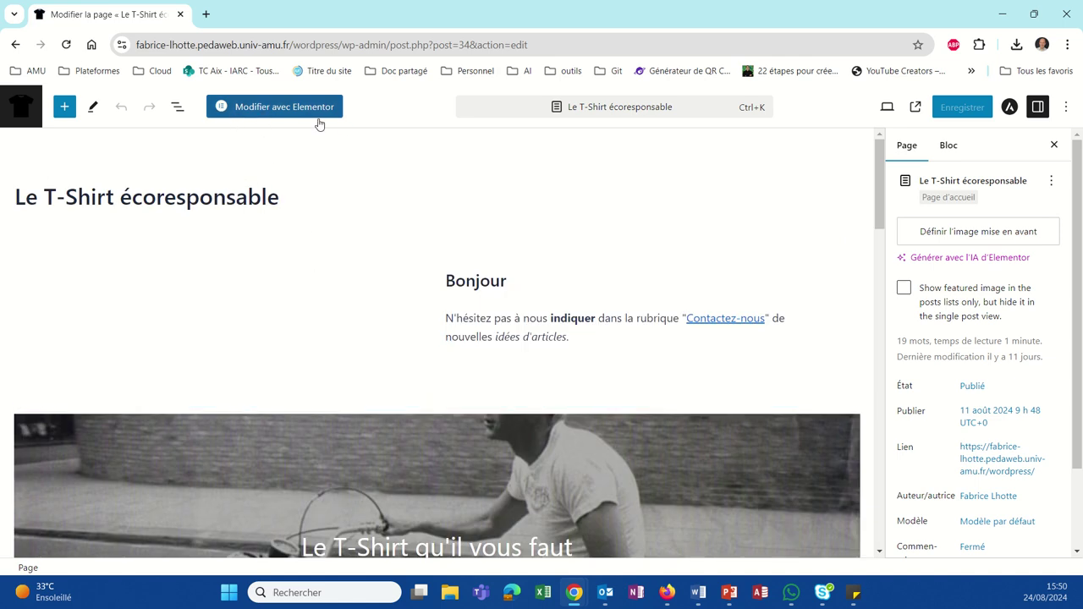
scroll(359, 326, "down", 12)
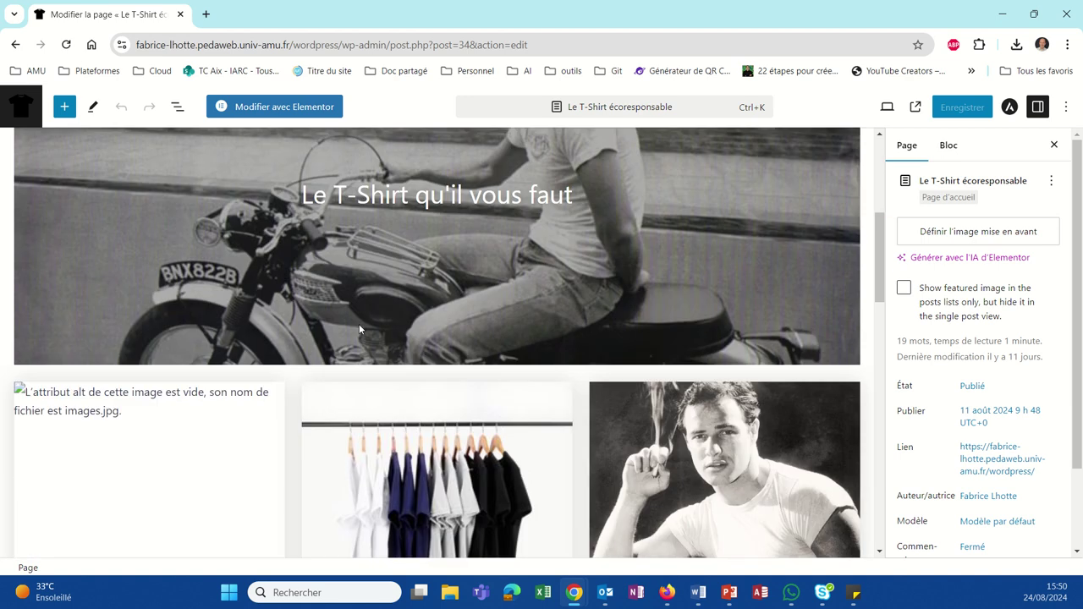
scroll(358, 328, "down", 3)
scroll(358, 328, "up", 8)
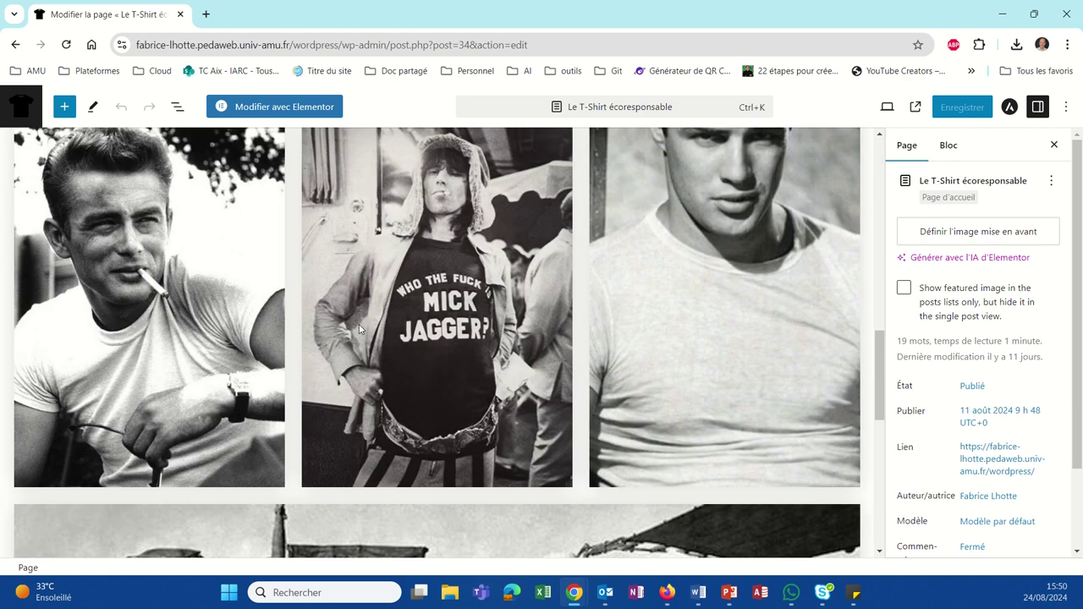
scroll(359, 328, "down", 4)
scroll(358, 328, "up", 10)
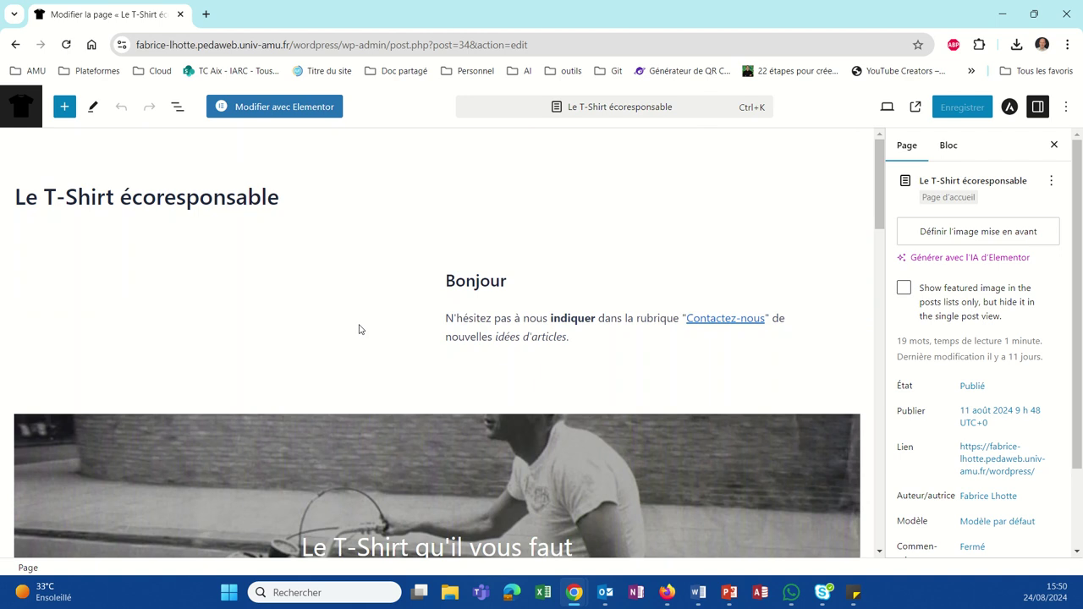
Step: Open the "Le T-Shirt écoresponsable" page in Elementor, dismissing the notification, and examine how its whole layout is rendered
left_click(266, 108)
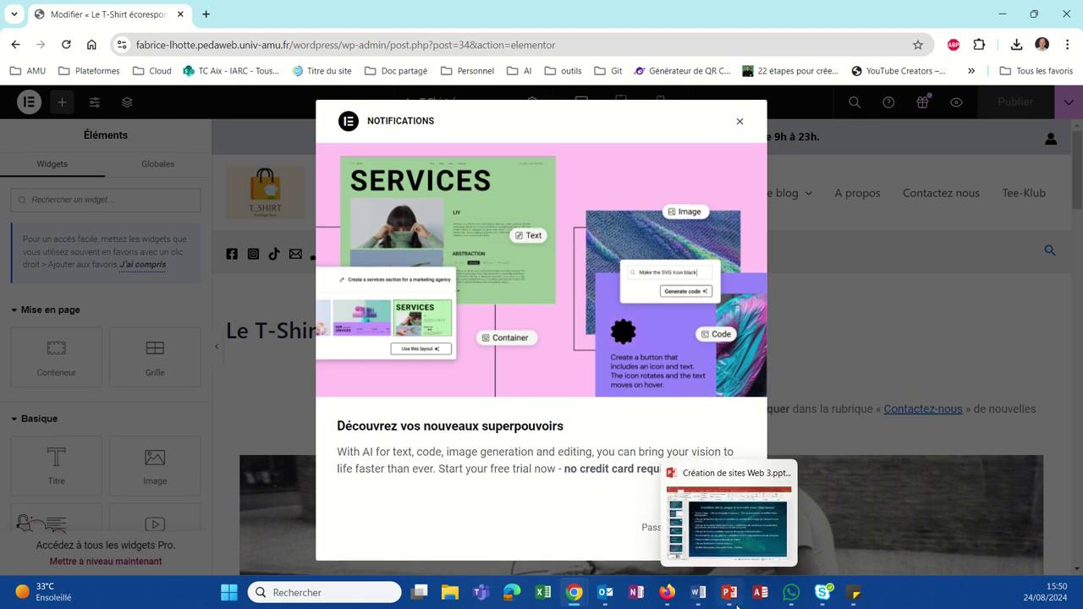
left_click(646, 532)
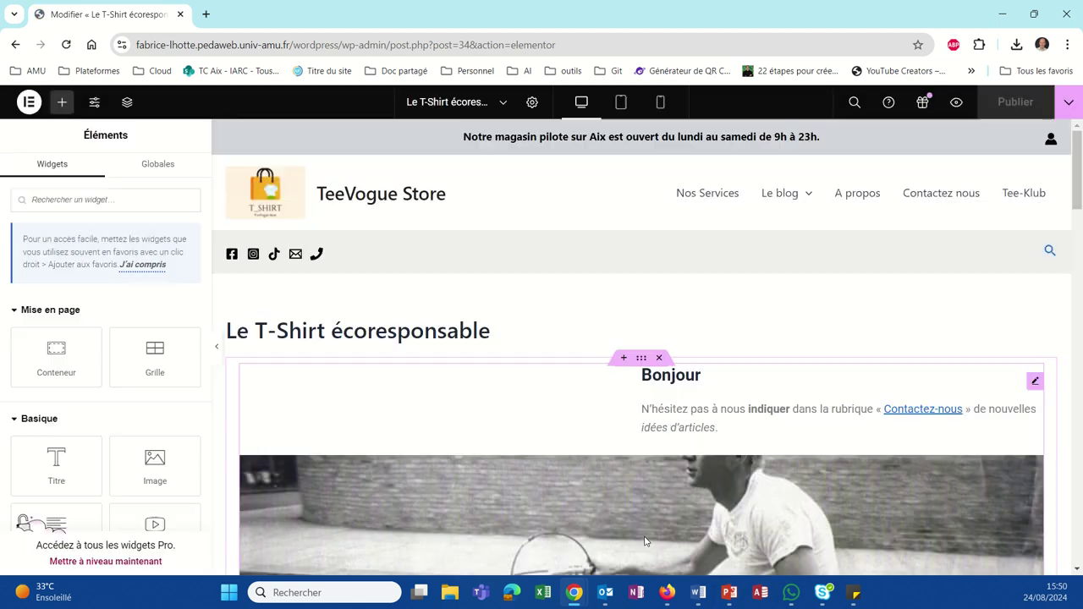
scroll(478, 422, "down", 5)
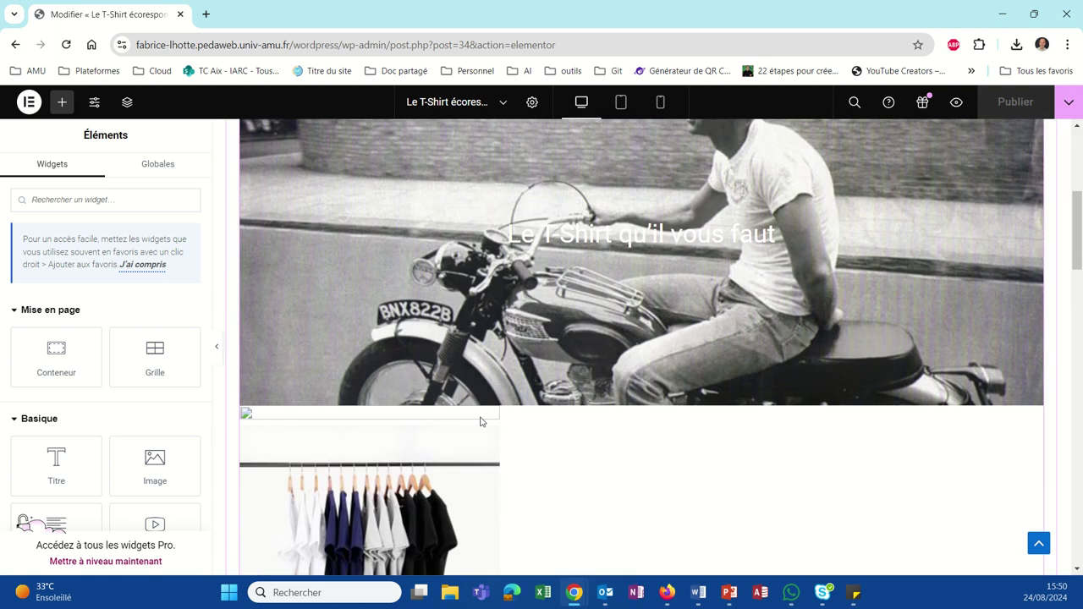
scroll(480, 421, "up", 5)
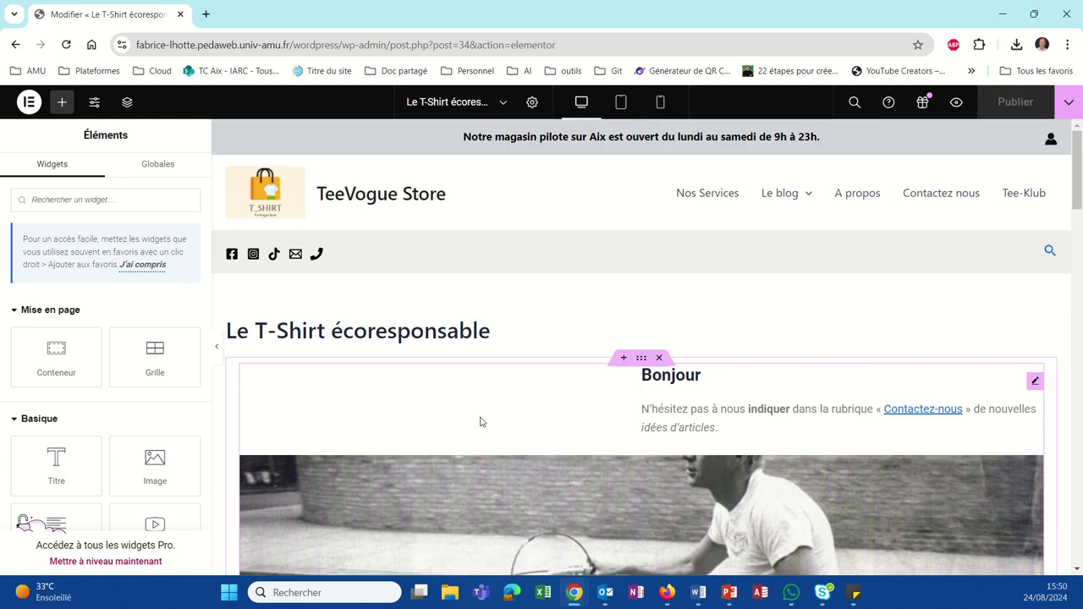
scroll(479, 421, "down", 1)
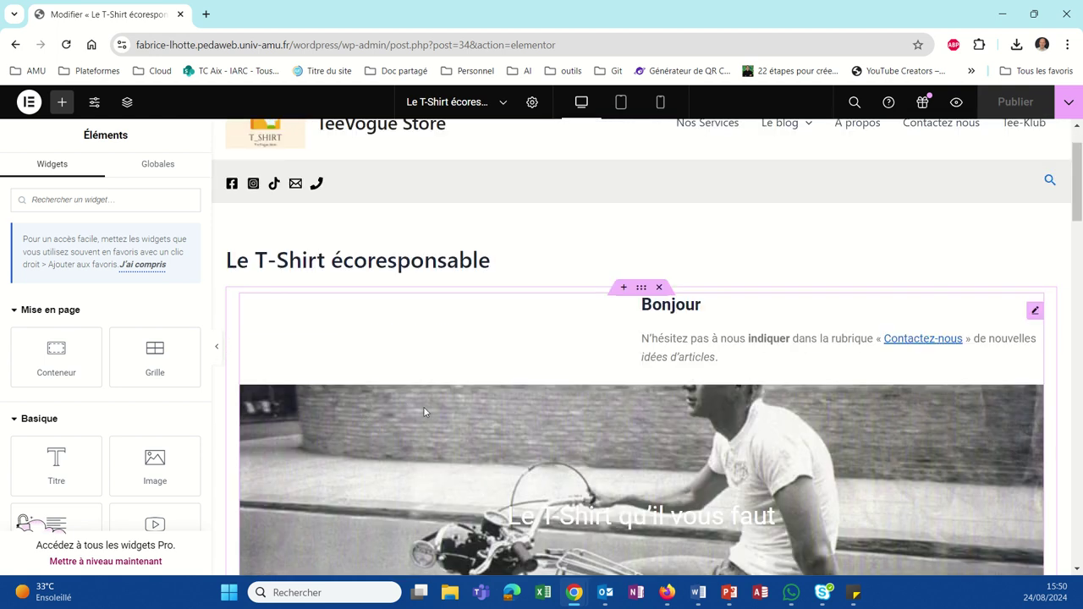
scroll(546, 427, "down", 20)
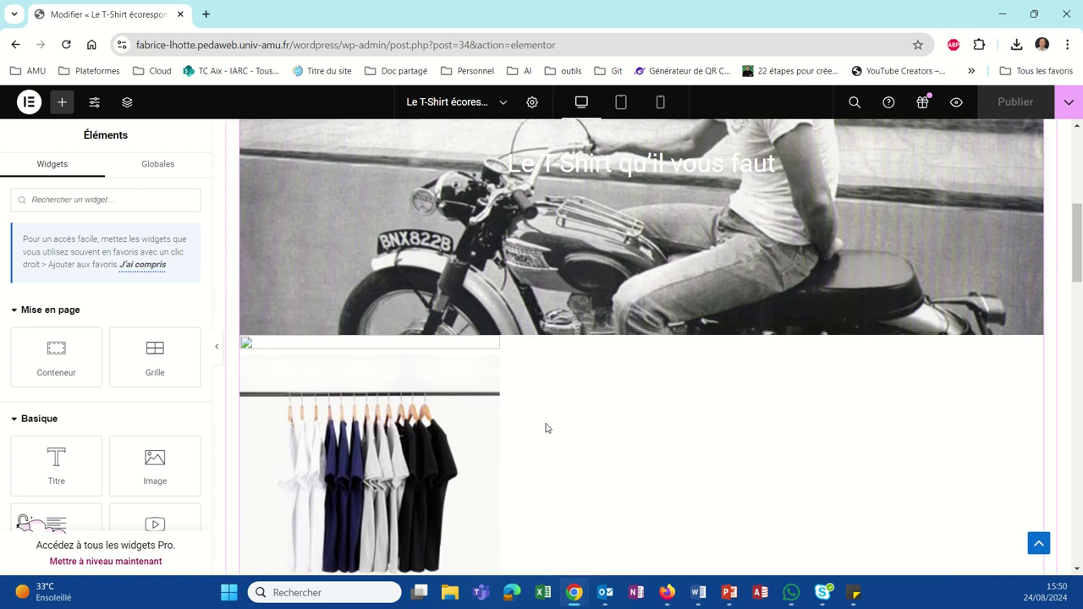
scroll(546, 427, "down", 4)
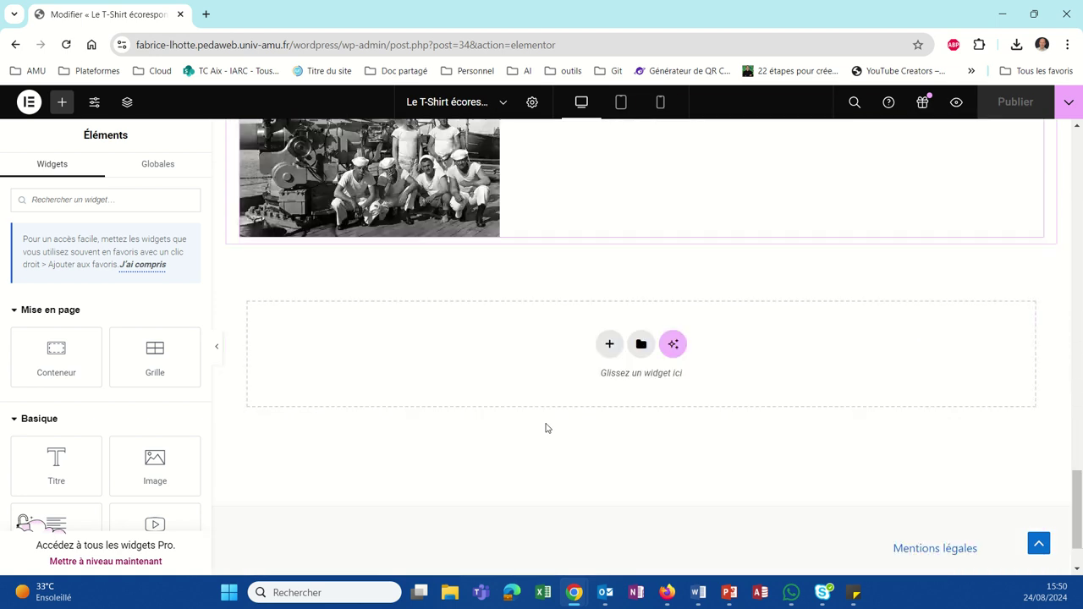
scroll(546, 428, "up", 12)
scroll(545, 428, "up", 10)
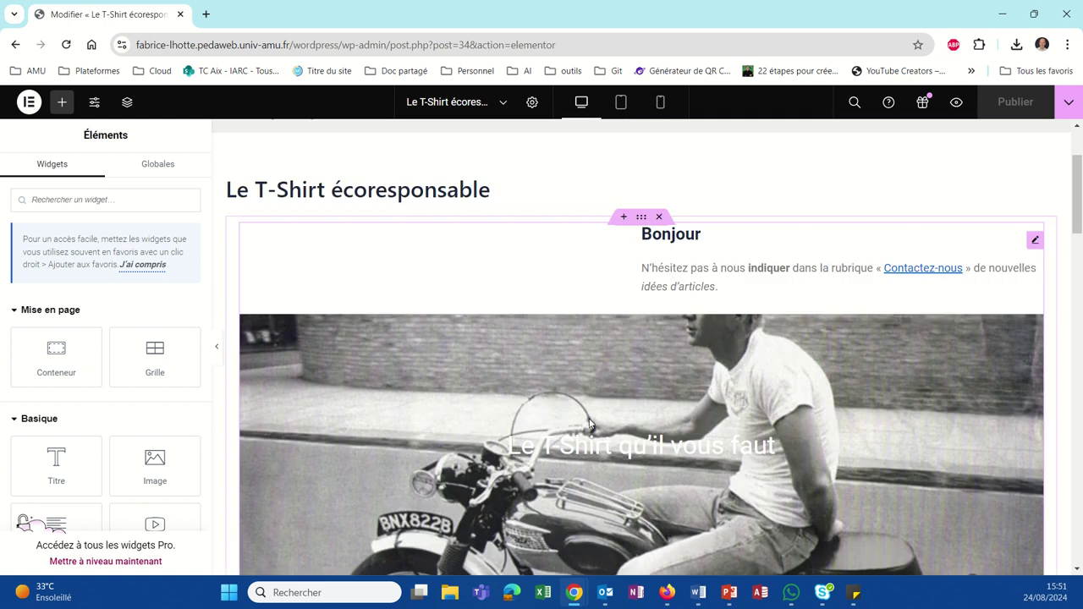
Step: Delete the container holding all of the page's old content, from the "Bonjour" text down to the last photo
left_click(605, 374)
scroll(605, 364, "down", 6)
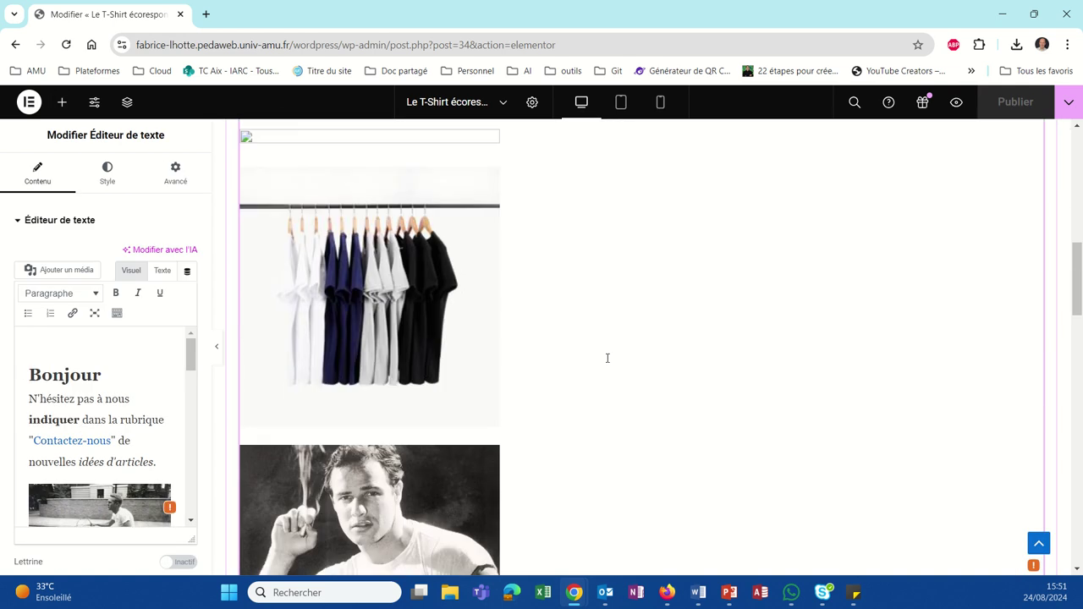
scroll(607, 358, "down", 2)
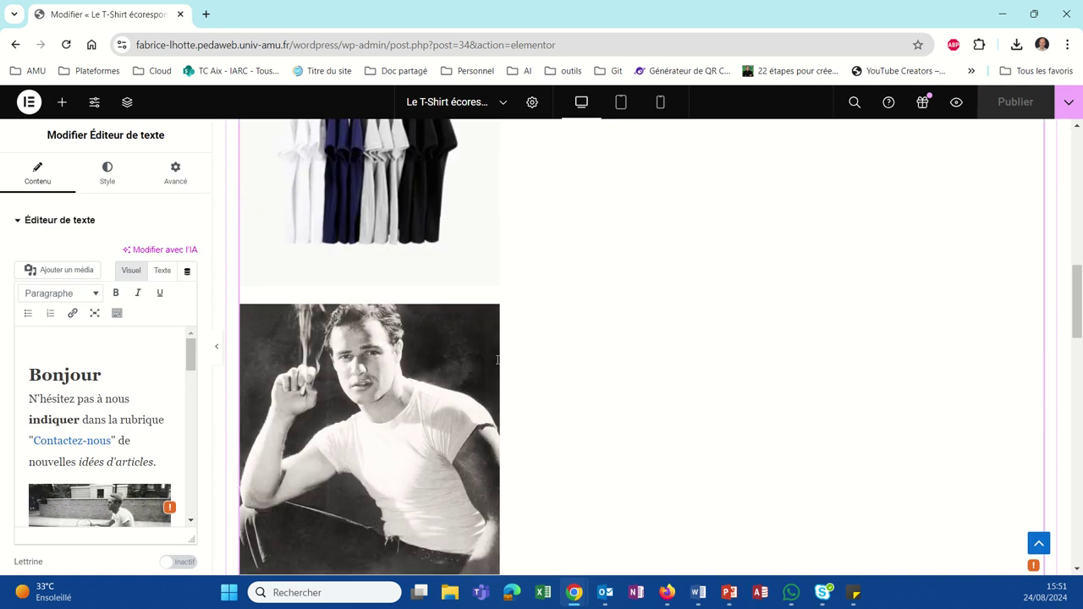
scroll(560, 362, "down", 15)
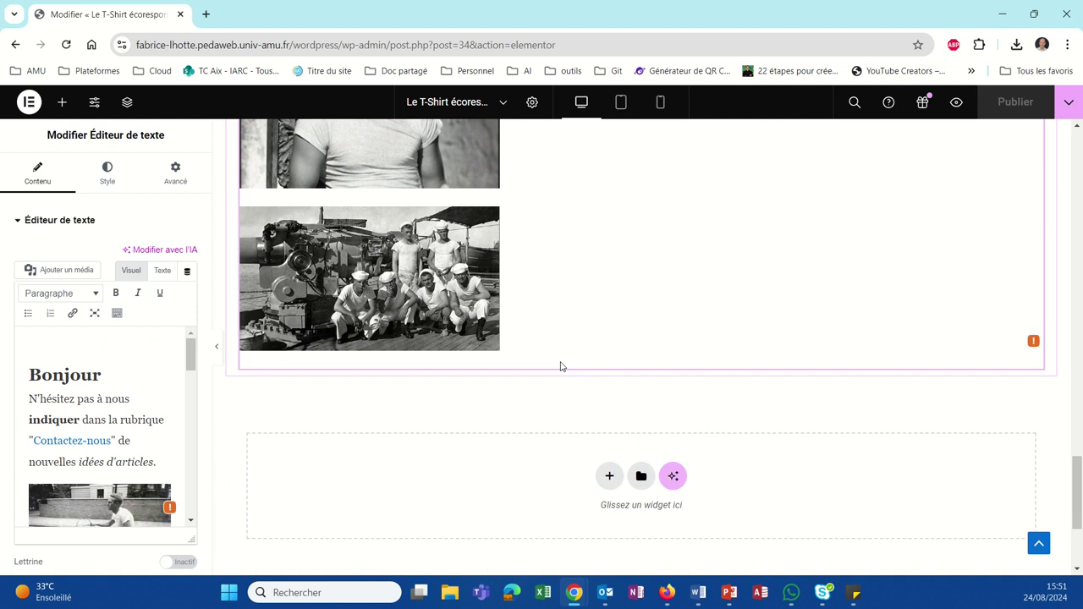
scroll(550, 402, "up", 10)
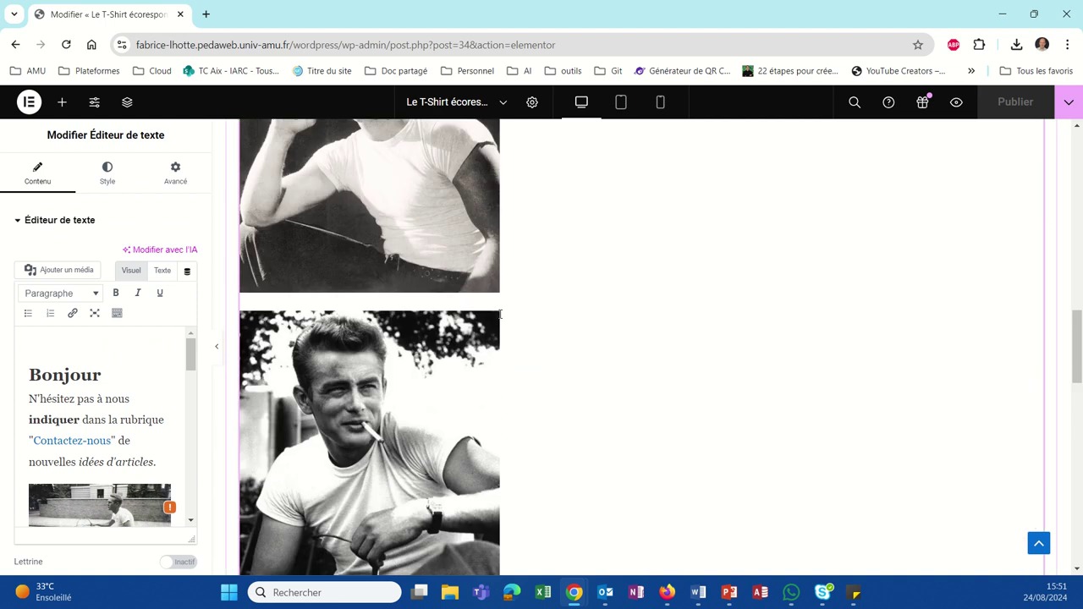
scroll(500, 314, "up", 8)
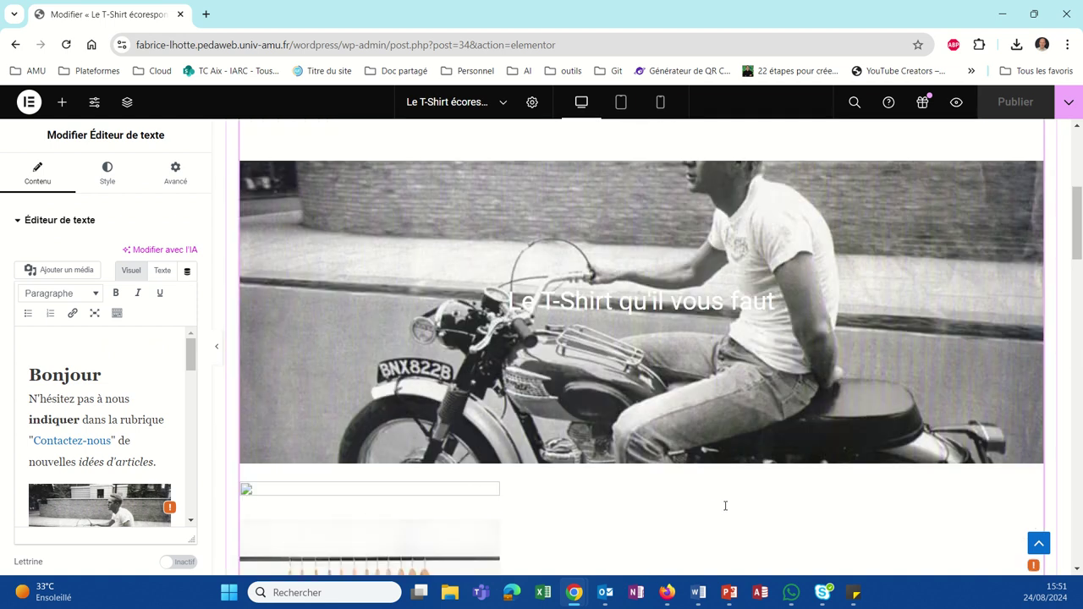
scroll(725, 506, "down", 2)
scroll(726, 506, "up", 5)
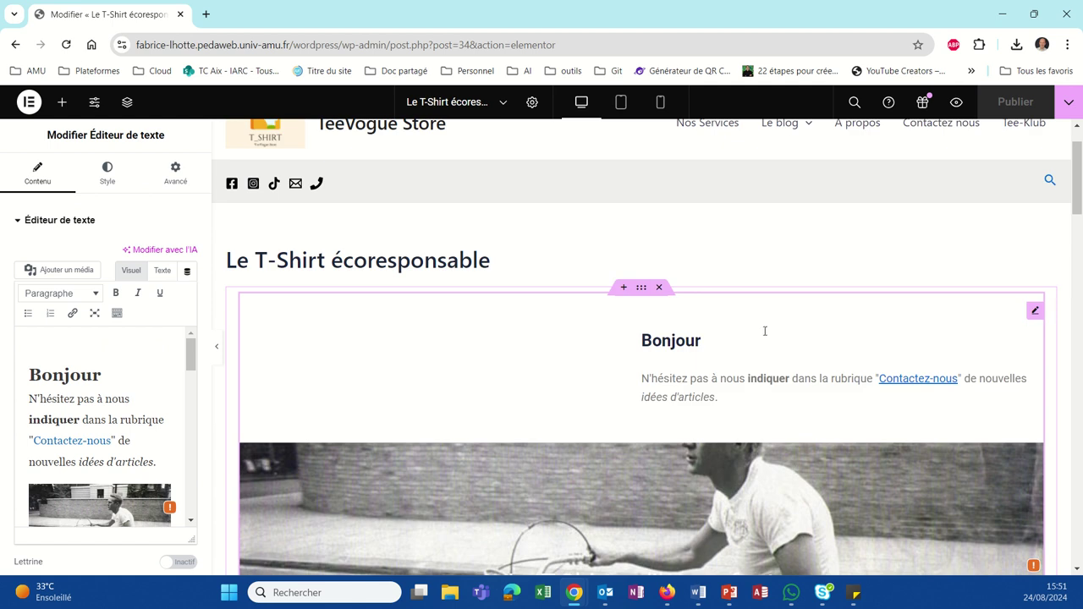
left_click(659, 286)
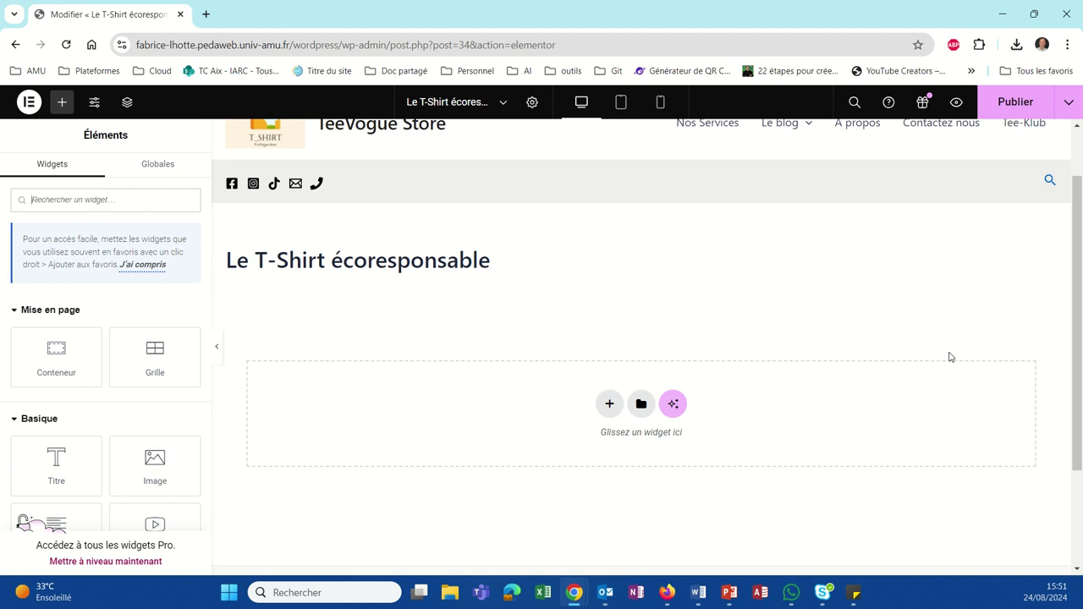
scroll(775, 445, "down", 2)
scroll(775, 445, "up", 3)
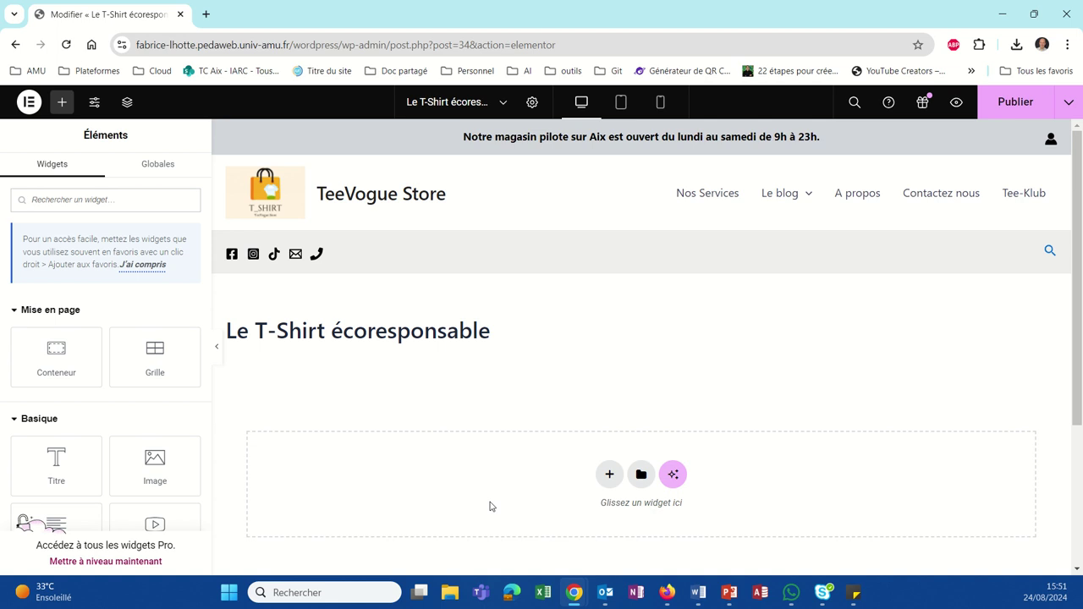
Step: Open the Elementor template library and browse the available block templates
left_click(640, 474)
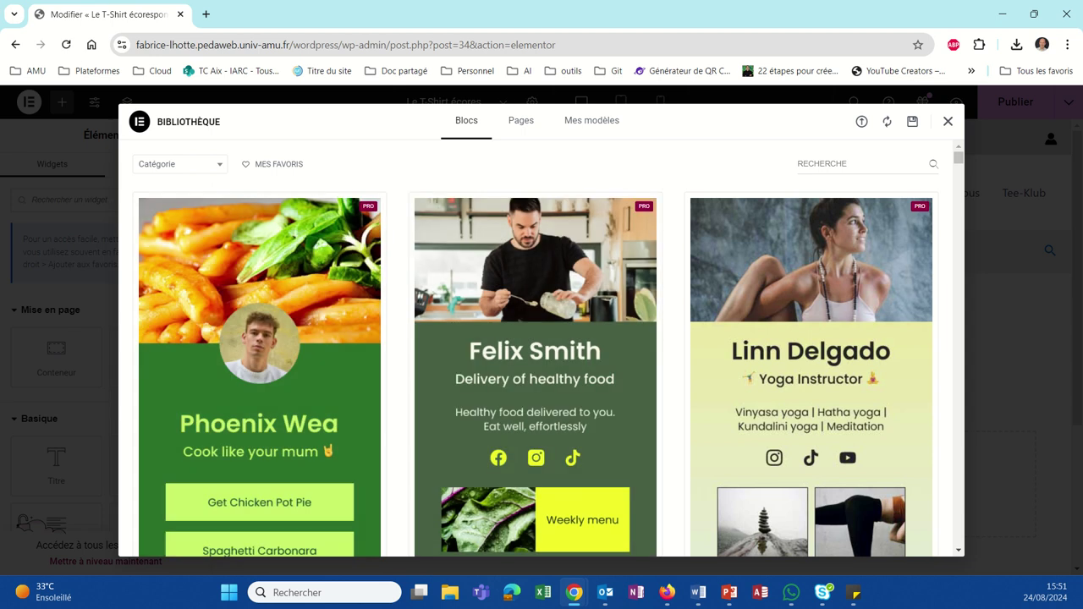
scroll(585, 426, "down", 4)
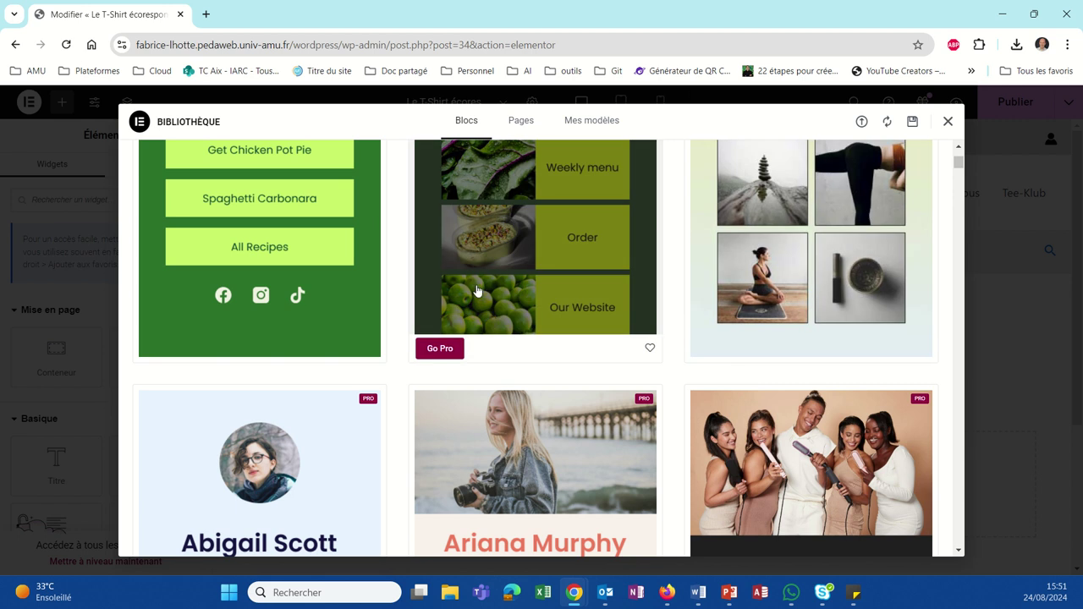
scroll(559, 389, "down", 8)
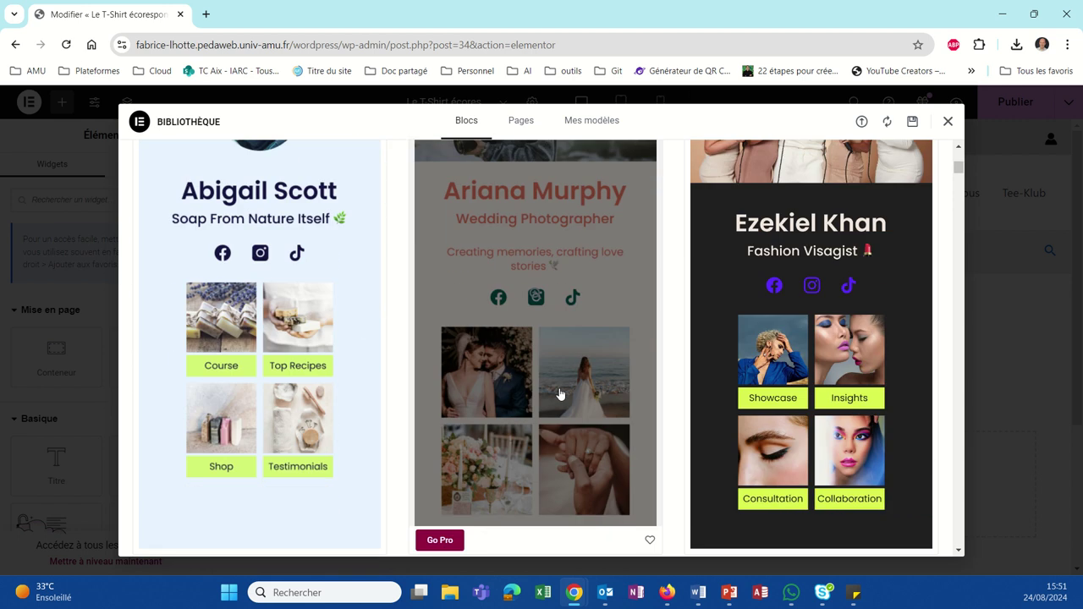
scroll(559, 393, "down", 8)
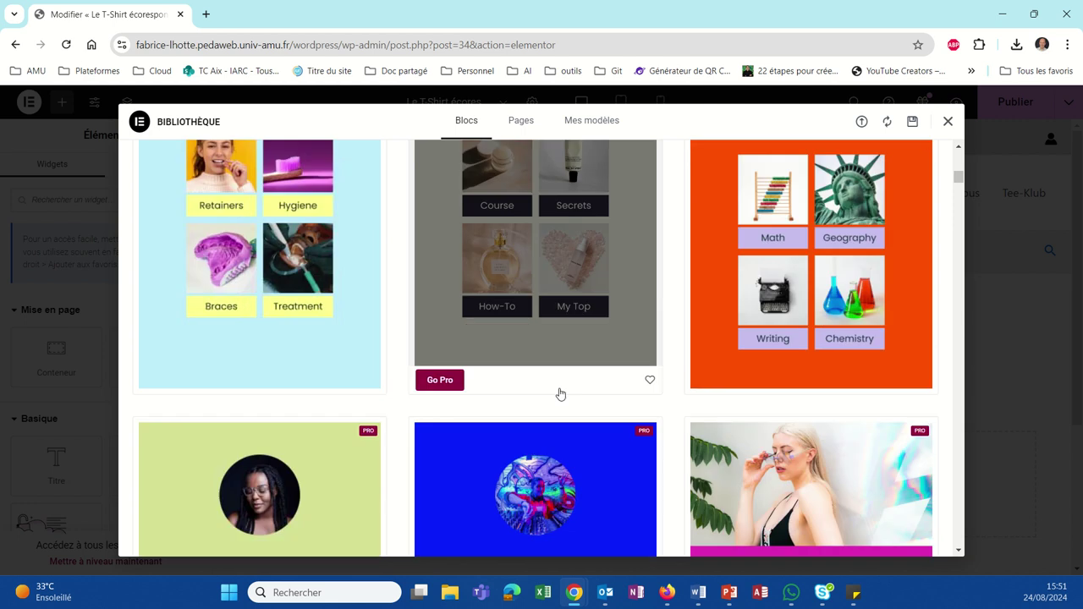
scroll(530, 428, "down", 4)
scroll(530, 427, "up", 10)
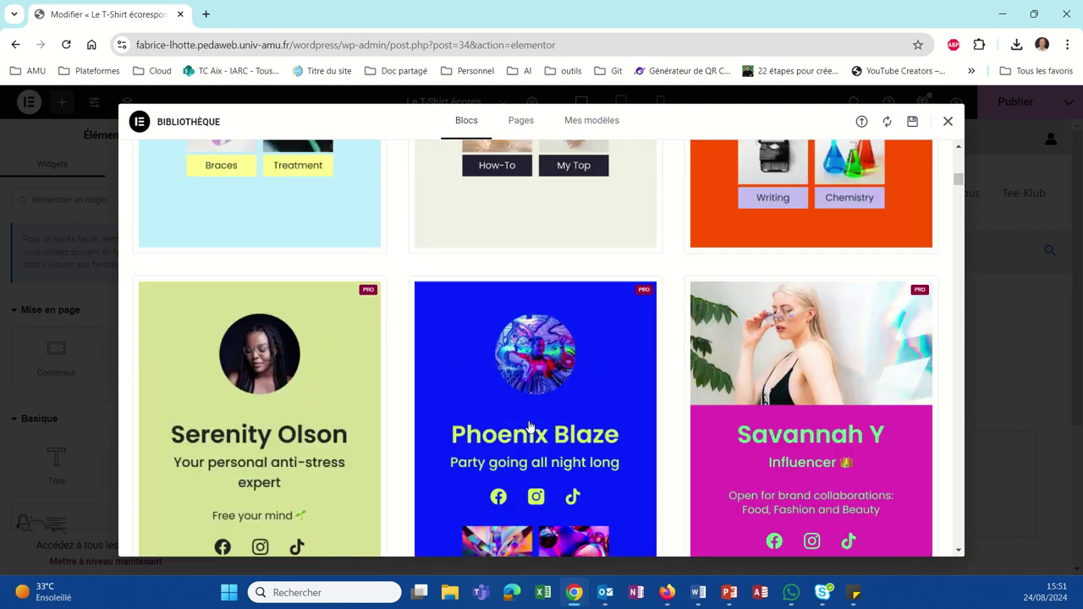
scroll(530, 427, "down", 3)
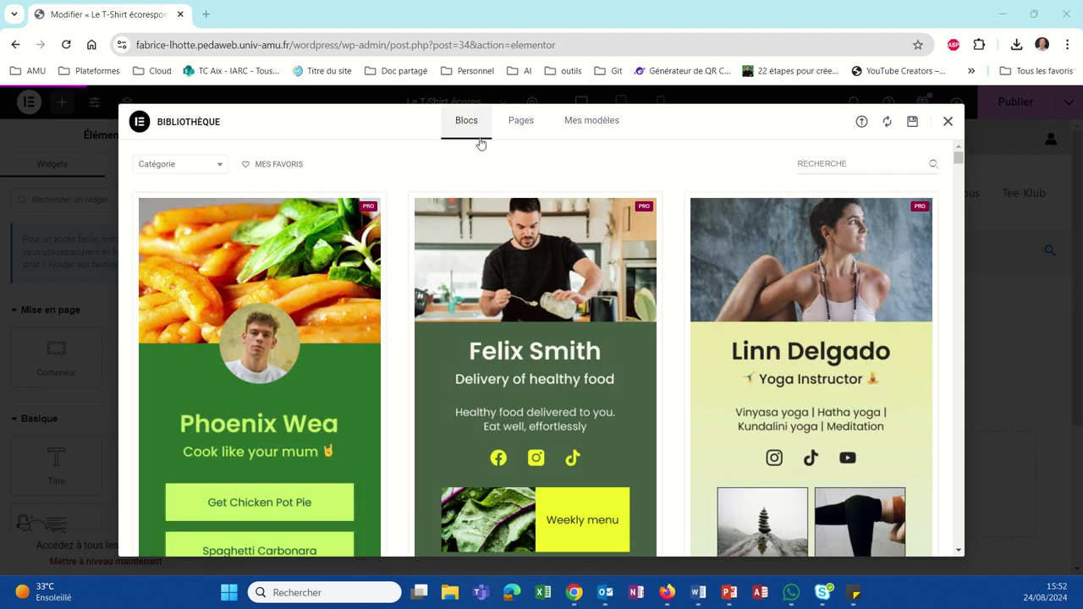
Step: Browse the library's page templates and preview the free "Wireframe – Home 1 – Flexbox" page
left_click(521, 121)
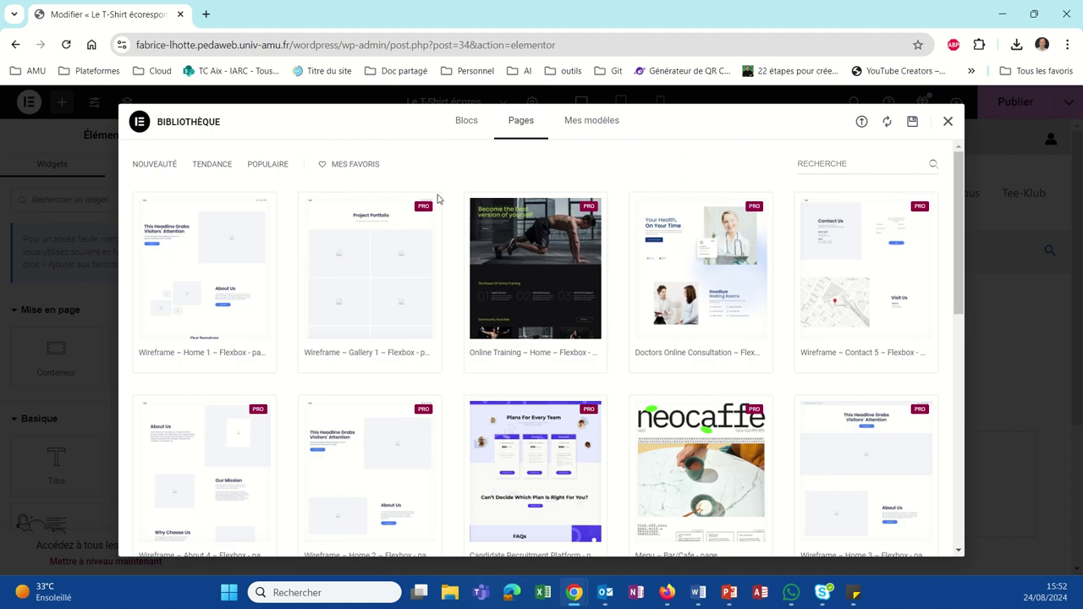
mouse_move(380, 231)
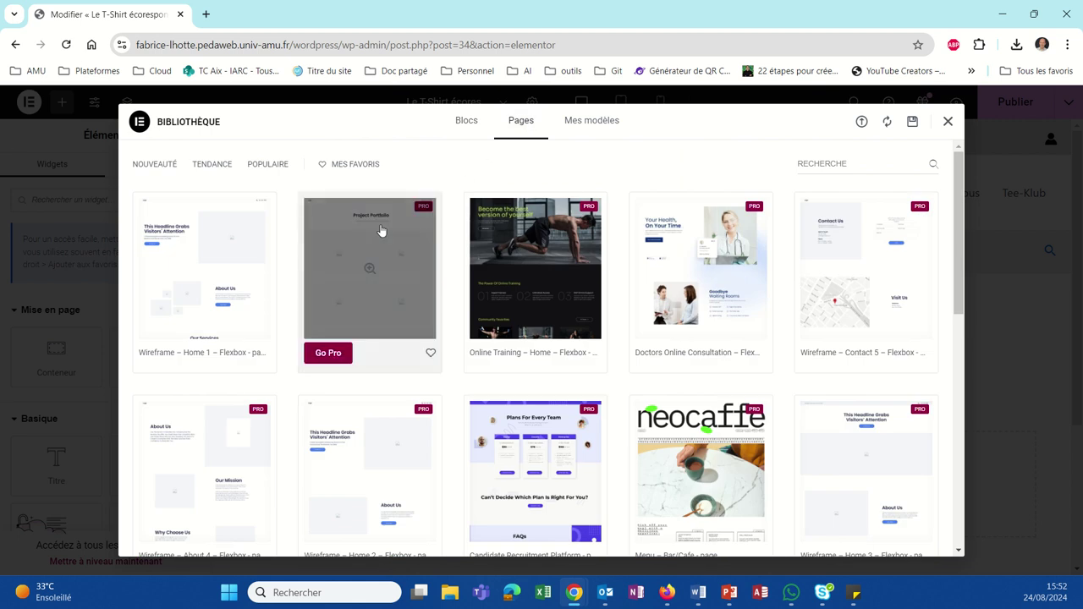
mouse_move(268, 297)
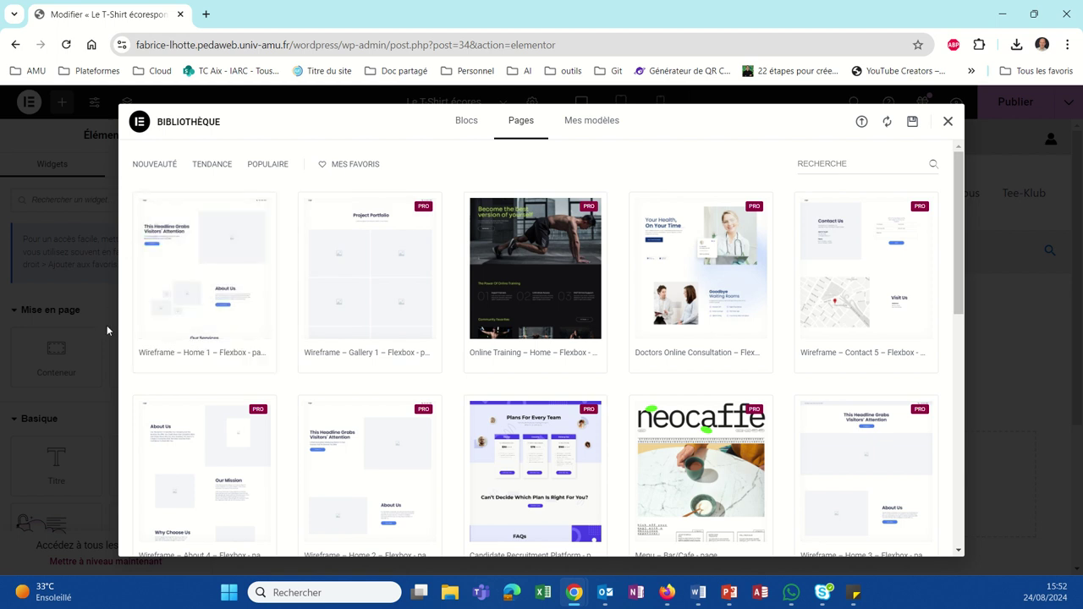
mouse_move(204, 269)
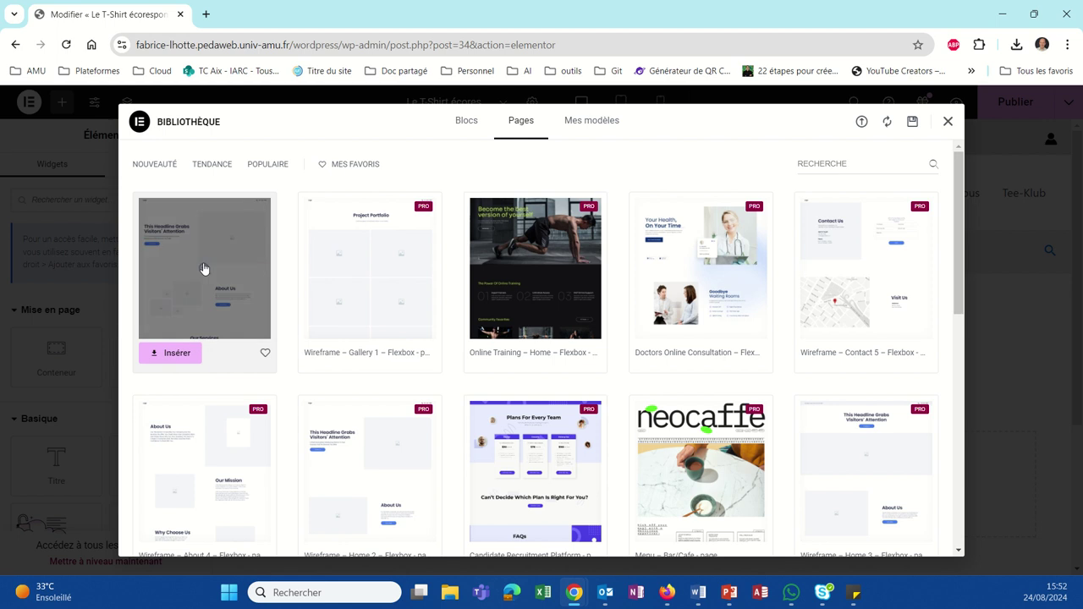
left_click(203, 269)
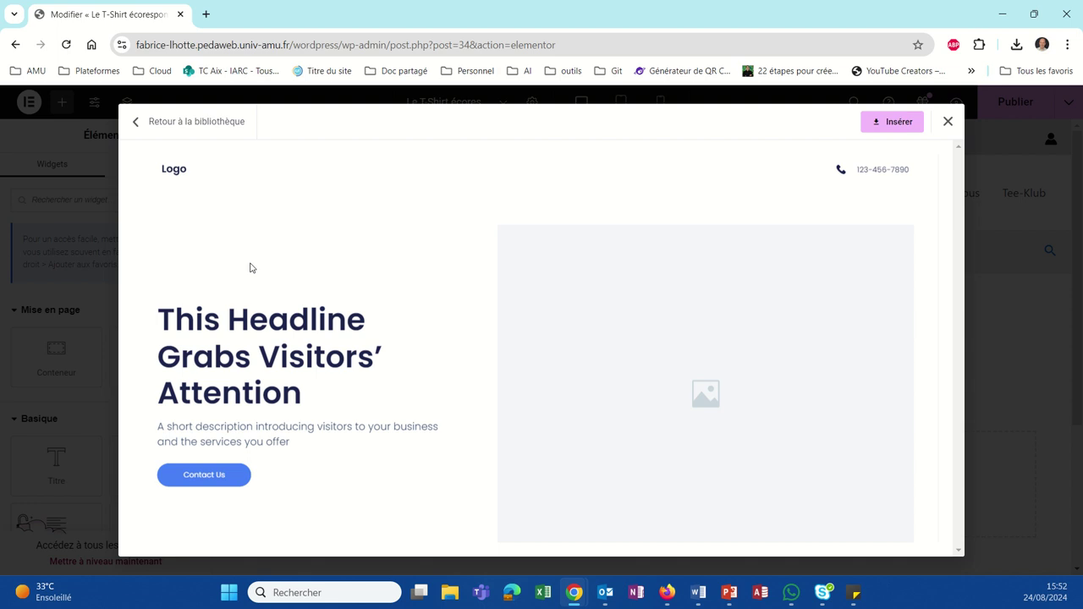
scroll(524, 287, "down", 1)
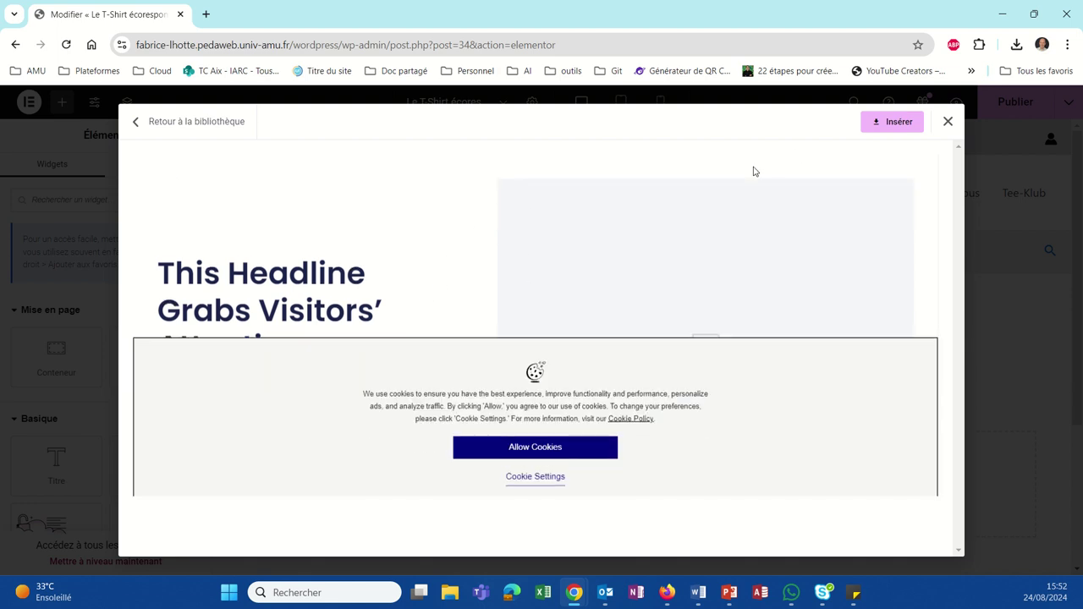
Step: Request insertion of the previewed wireframe template and start connecting to the template library
left_click(879, 135)
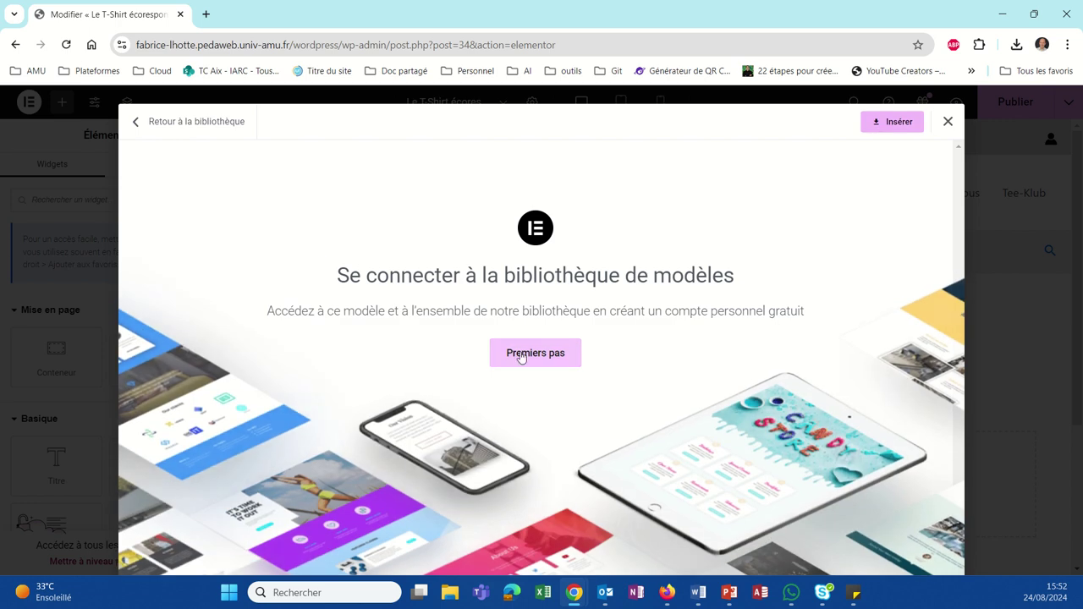
left_click(879, 127)
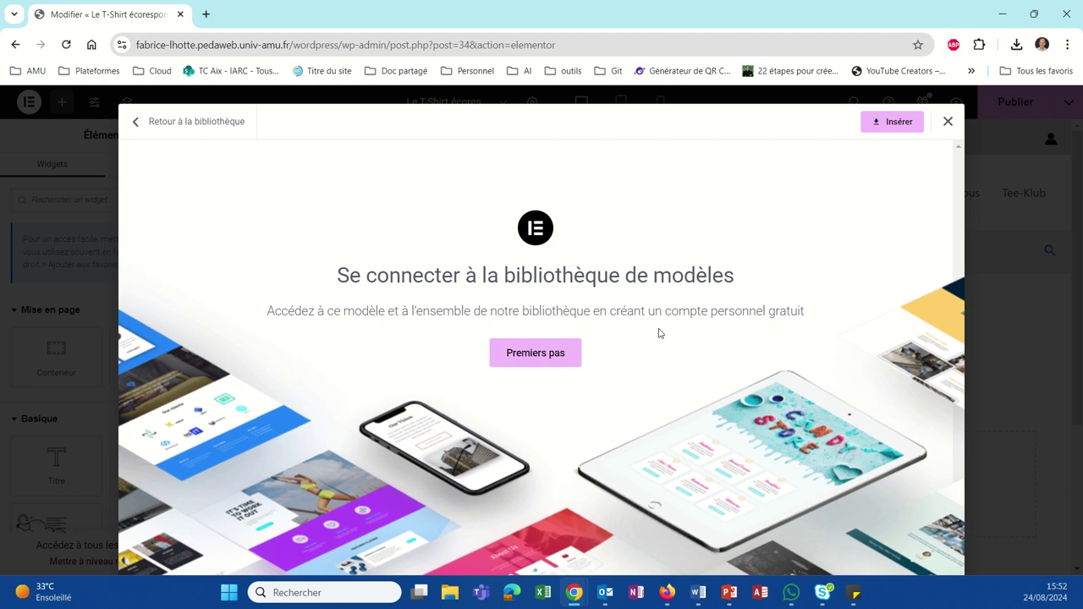
left_click(558, 355)
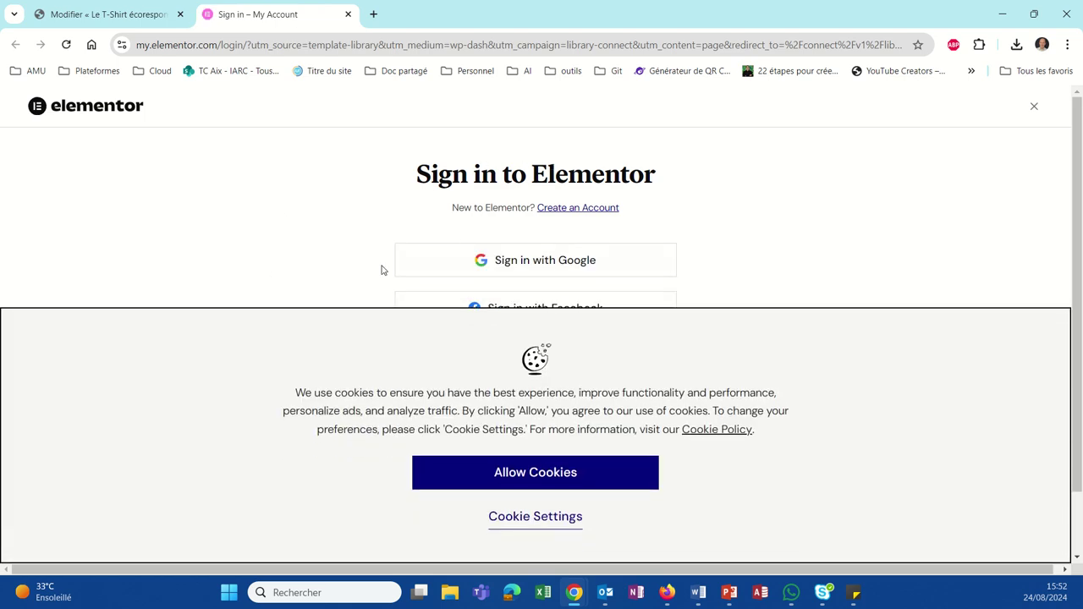
Step: Try to sign in to Elementor with the third listed Google account, allowing the site's cookies
left_click(482, 264)
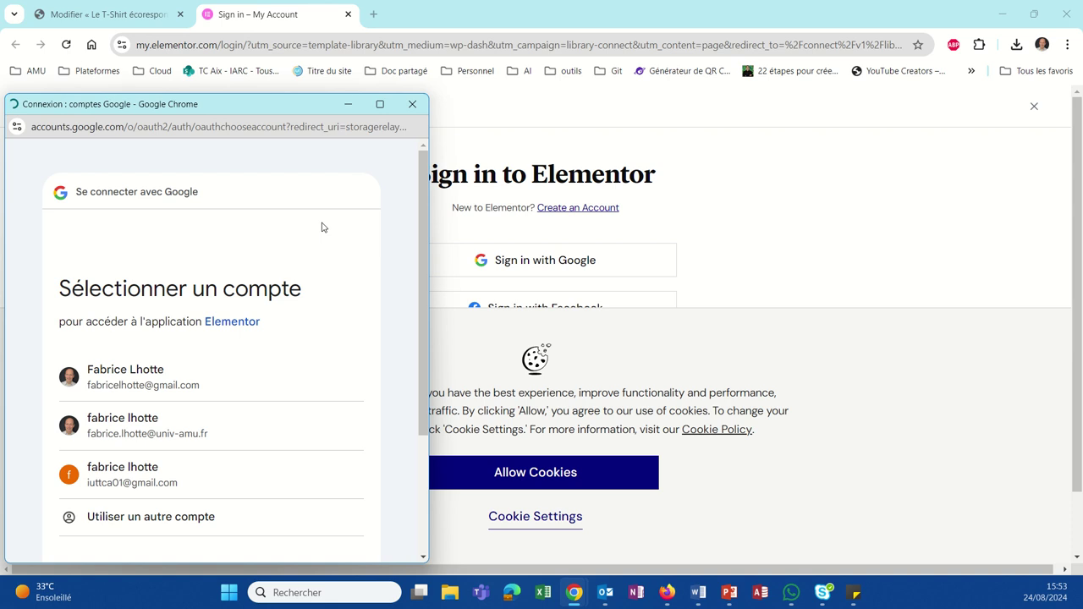
left_click(102, 489)
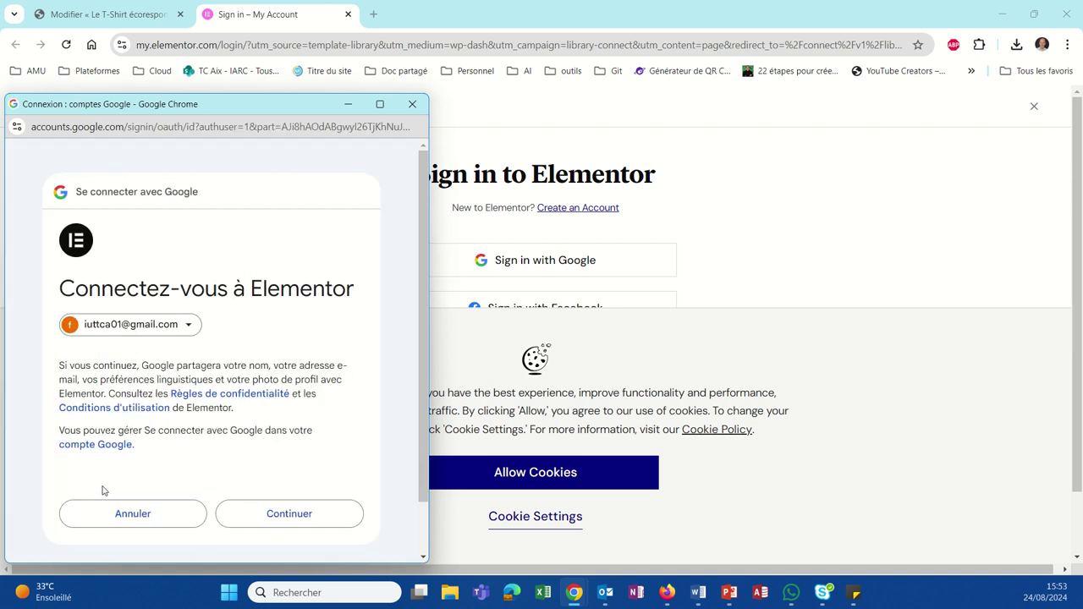
left_click(272, 524)
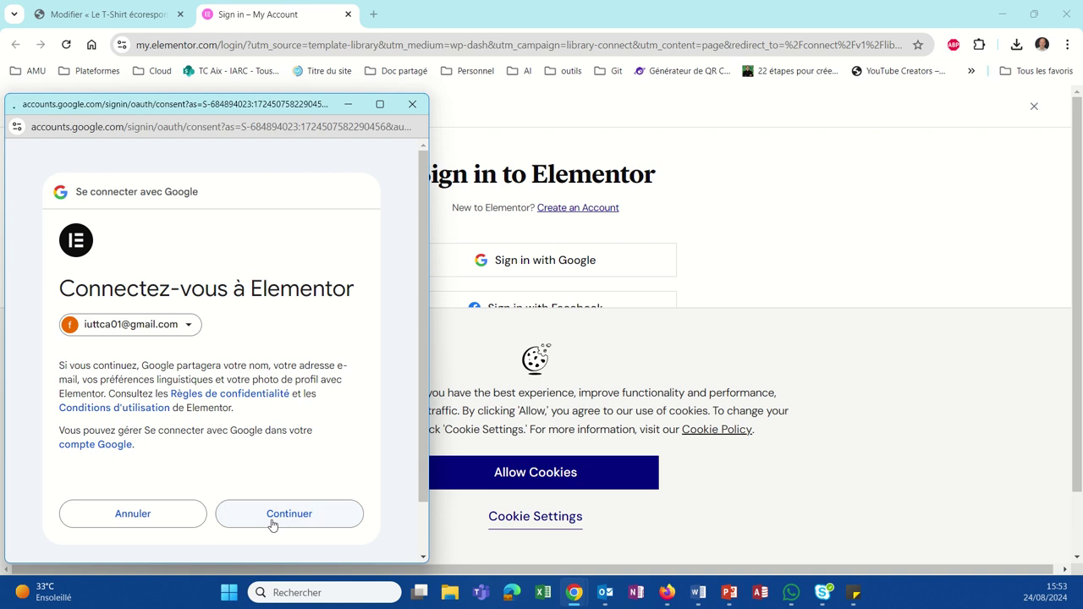
left_click(519, 479)
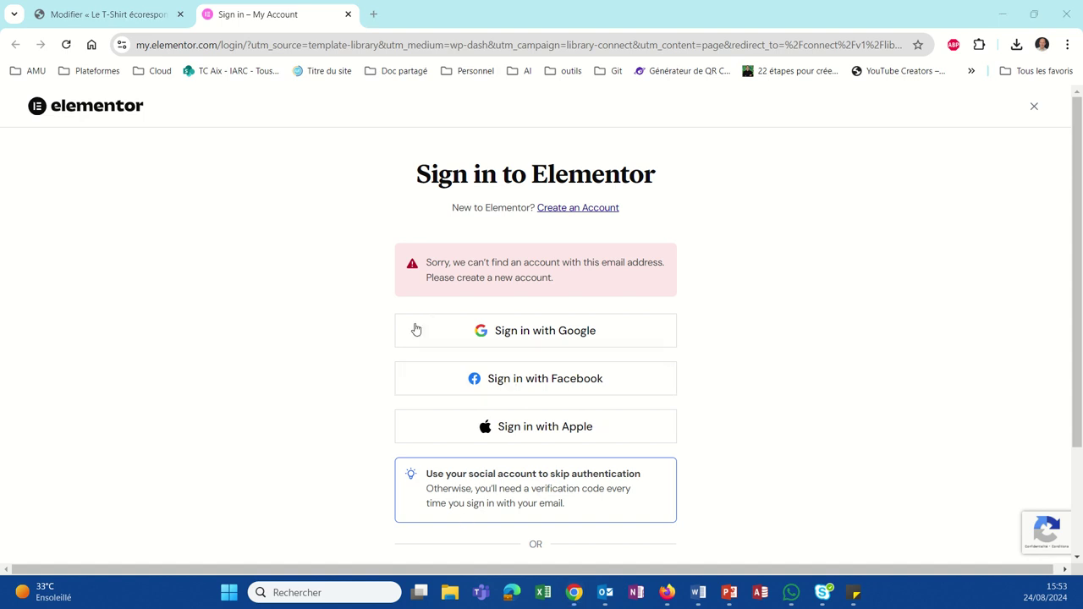
Step: Create an Elementor account with the same Google account and connect the WordPress site to the Template Library
scroll(467, 470, "down", 1)
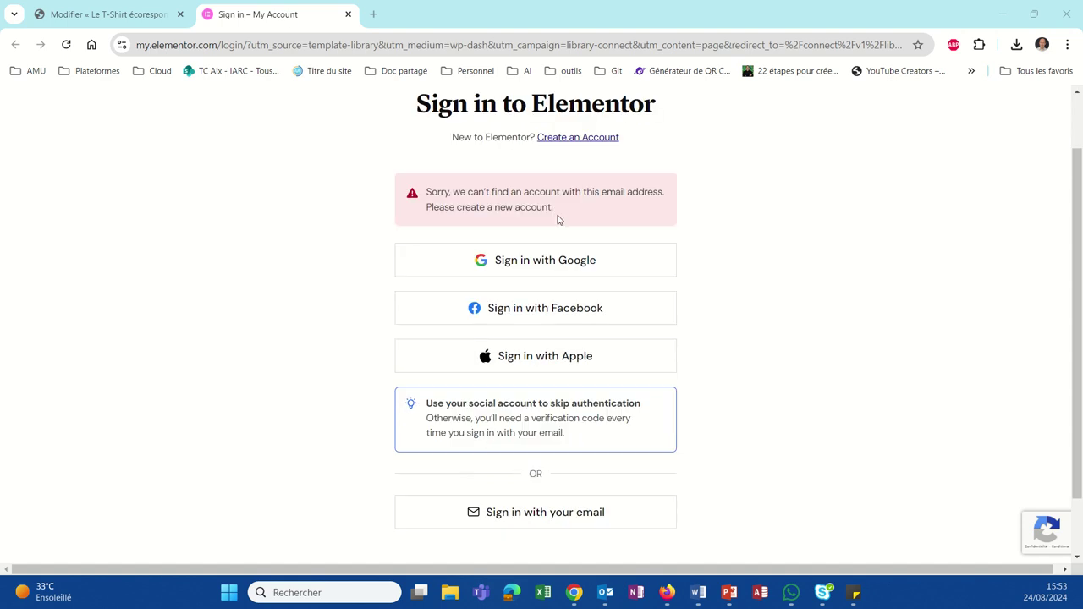
left_click(576, 138)
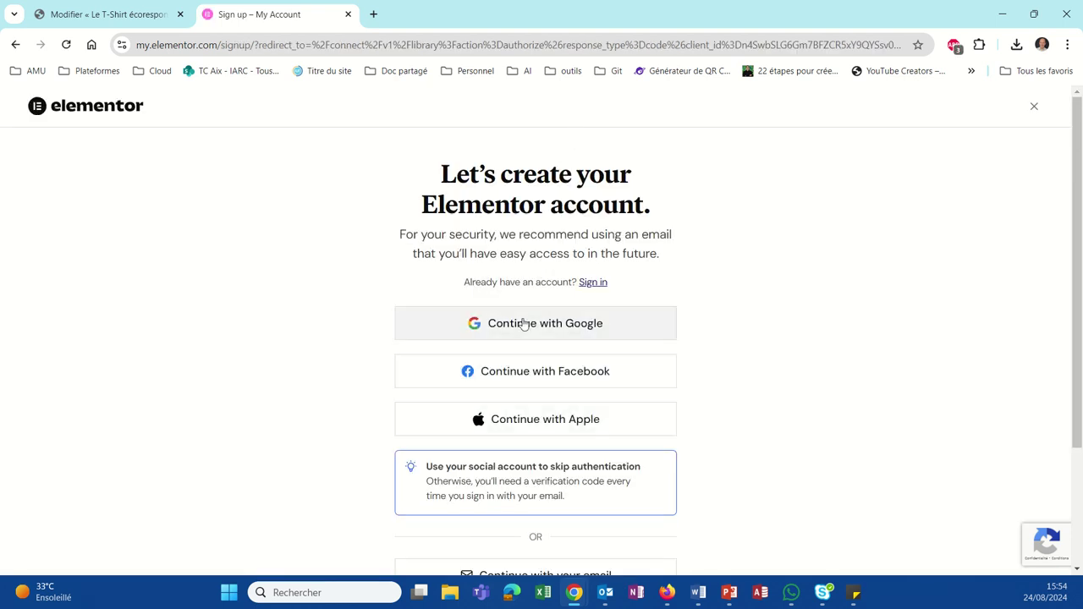
left_click(524, 325)
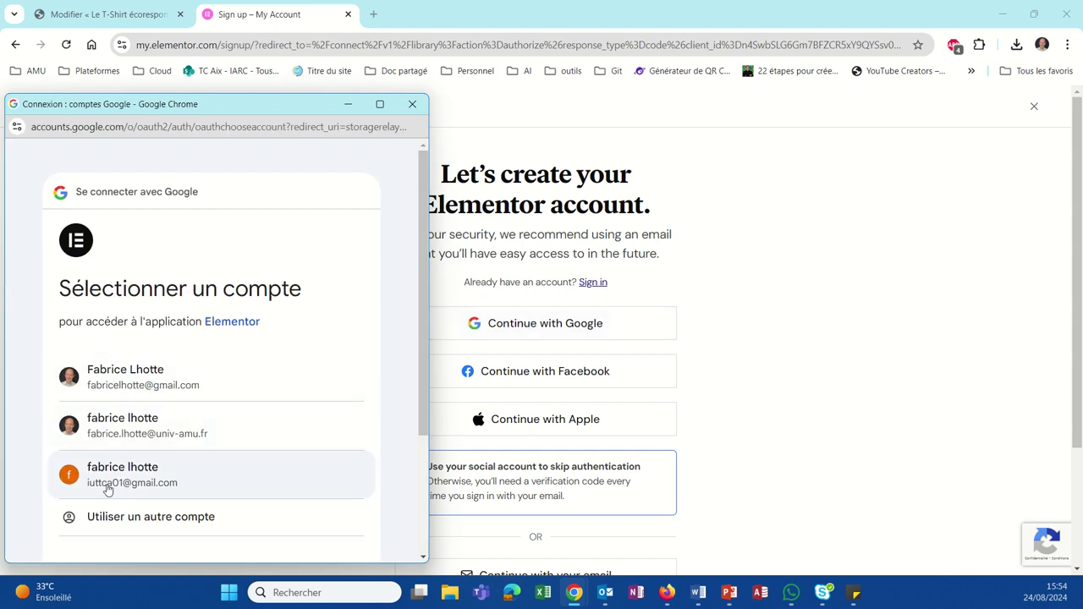
left_click(106, 485)
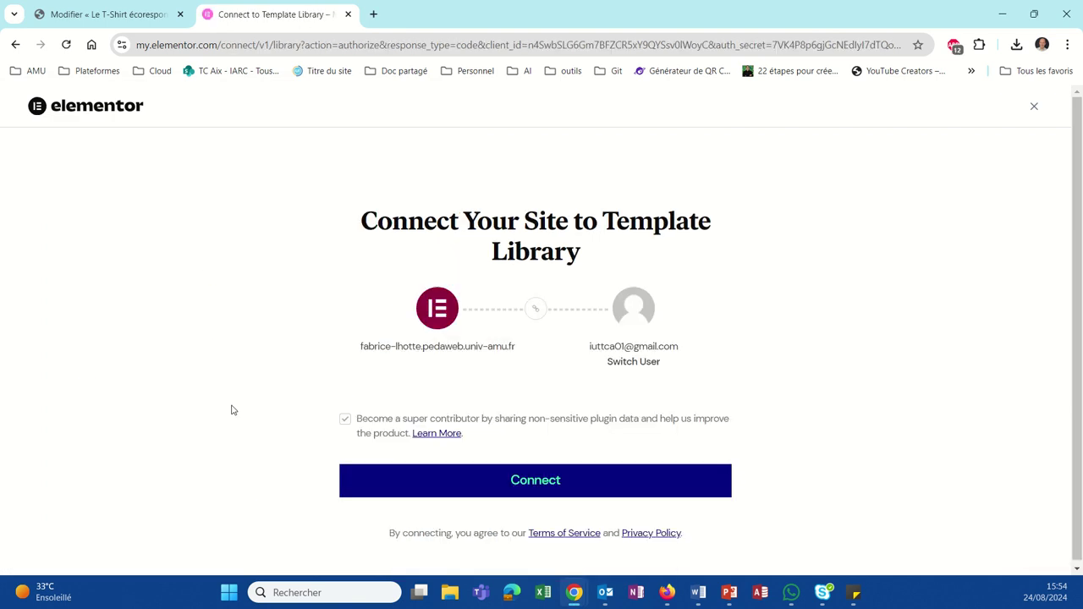
left_click(522, 489)
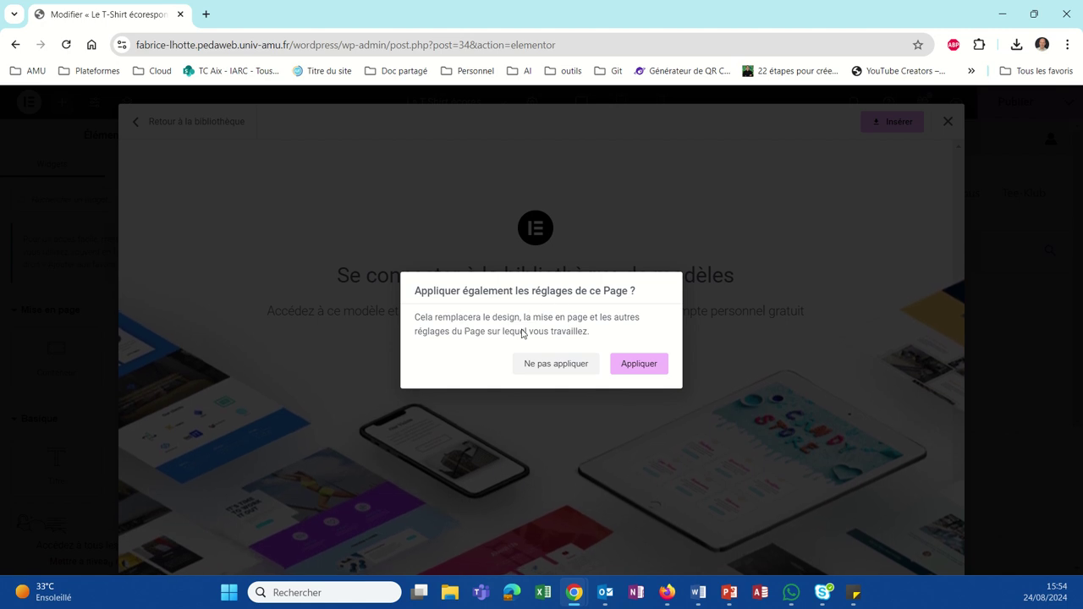
Step: Insert the wireframe template with its page settings applied and look over the inserted layout
left_click(617, 365)
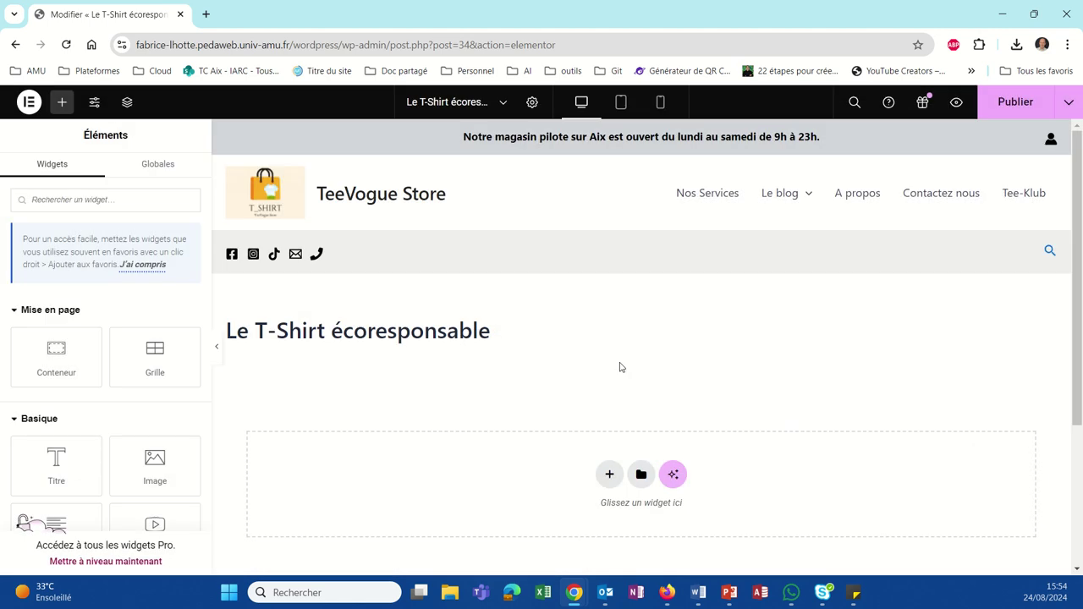
left_click(644, 481)
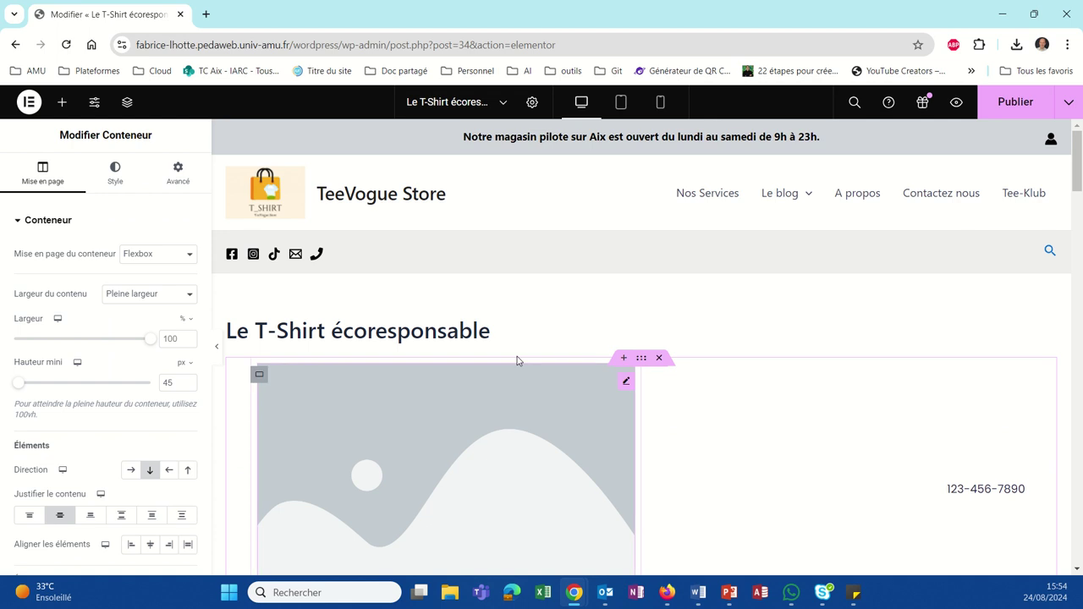
scroll(534, 484, "down", 4)
scroll(534, 485, "down", 15)
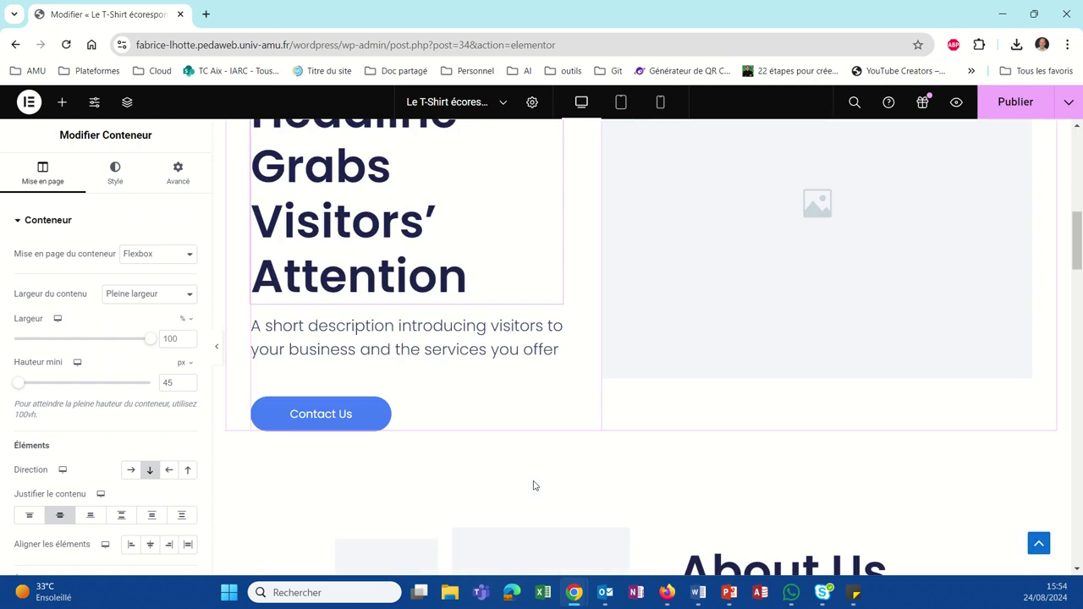
Step: Replace the hero section's headline with "La nouvelle saison vient de sortir !!!"
scroll(534, 485, "down", 3)
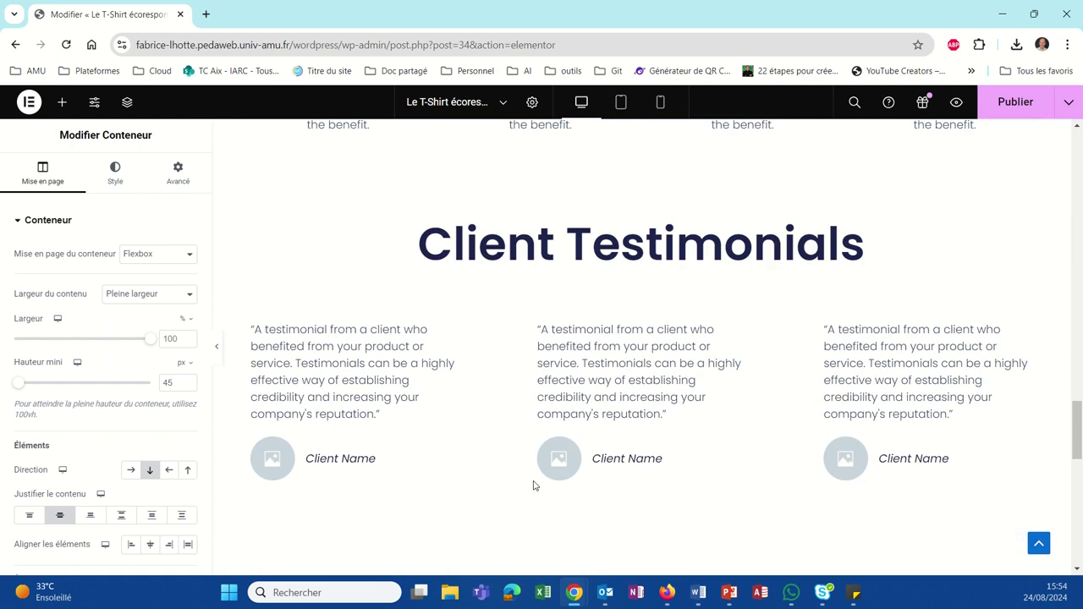
scroll(534, 485, "up", 17)
scroll(534, 484, "up", 3)
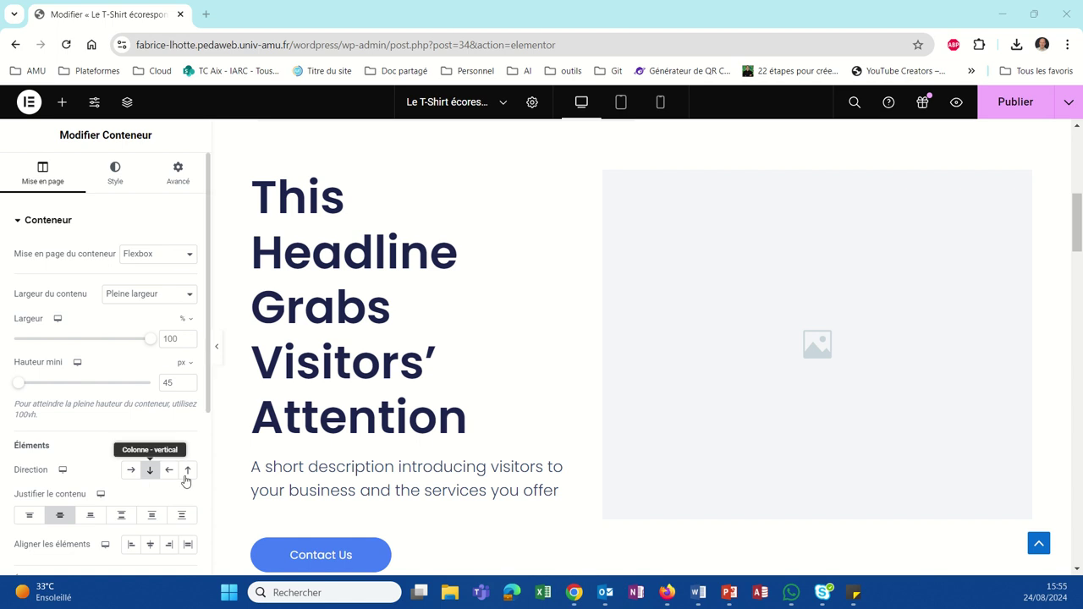
left_click(447, 397)
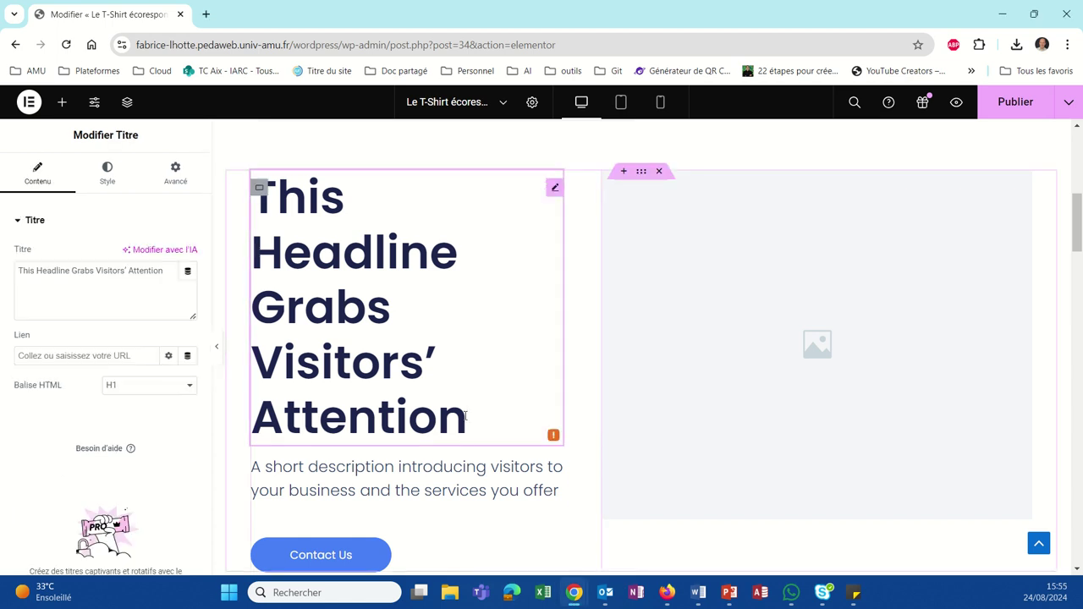
left_click_drag(464, 415, 252, 214)
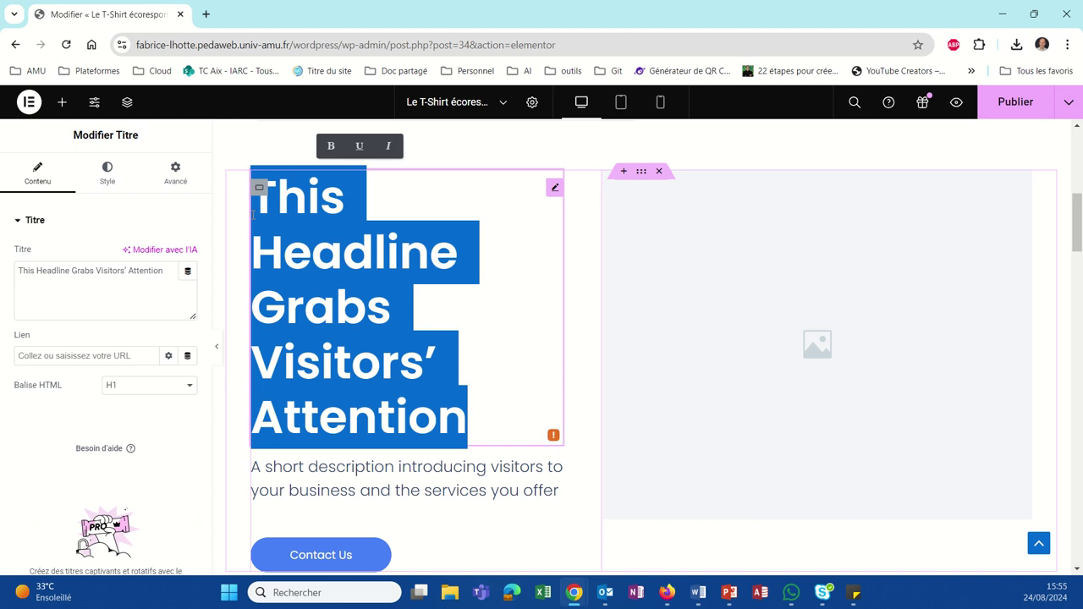
type("L")
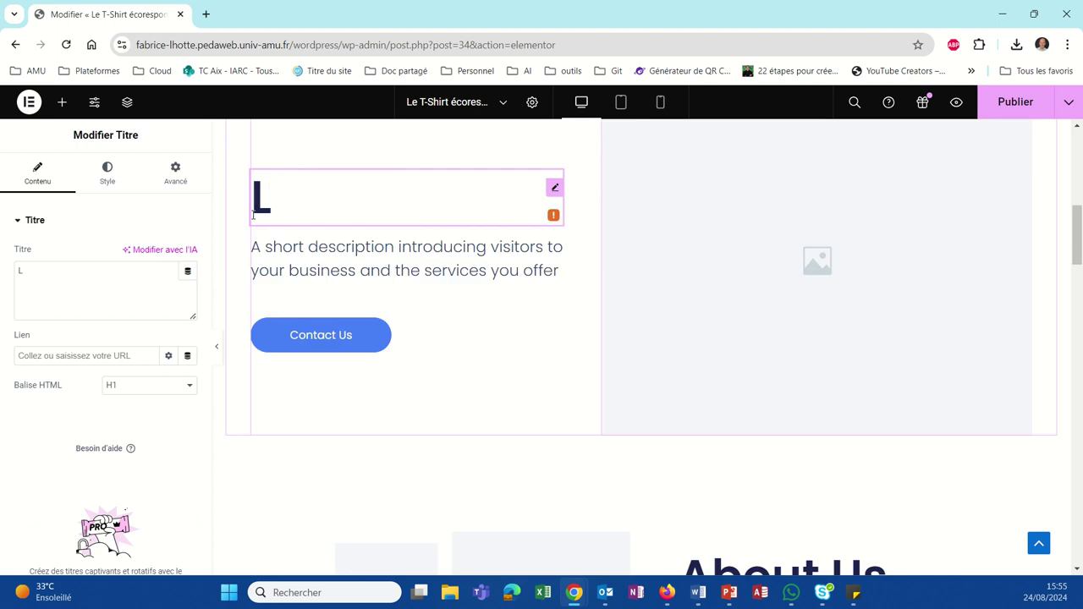
type("a nouvelle ")
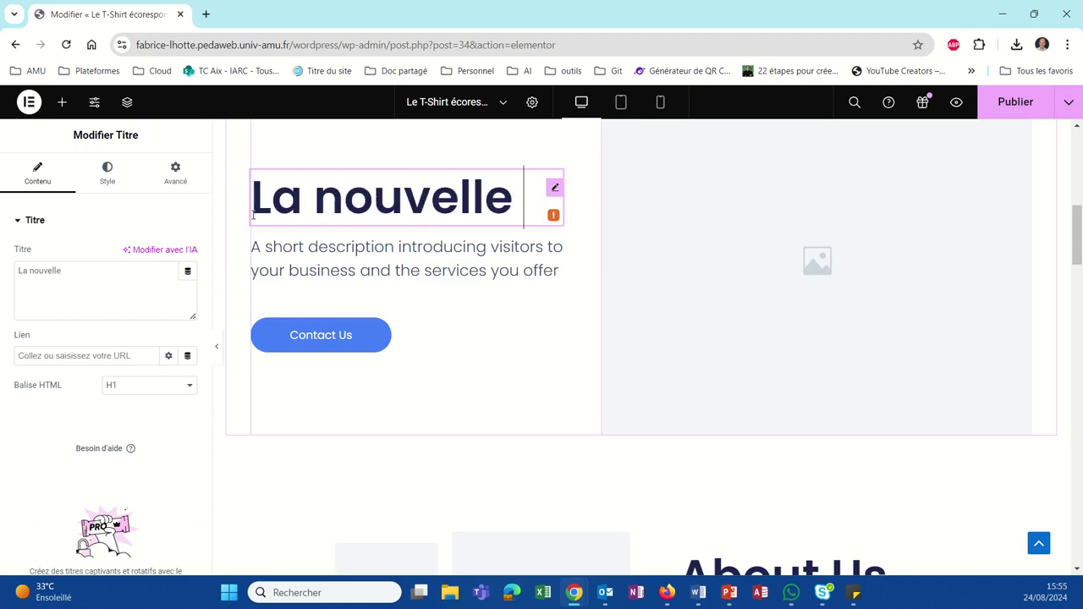
type("saison vi")
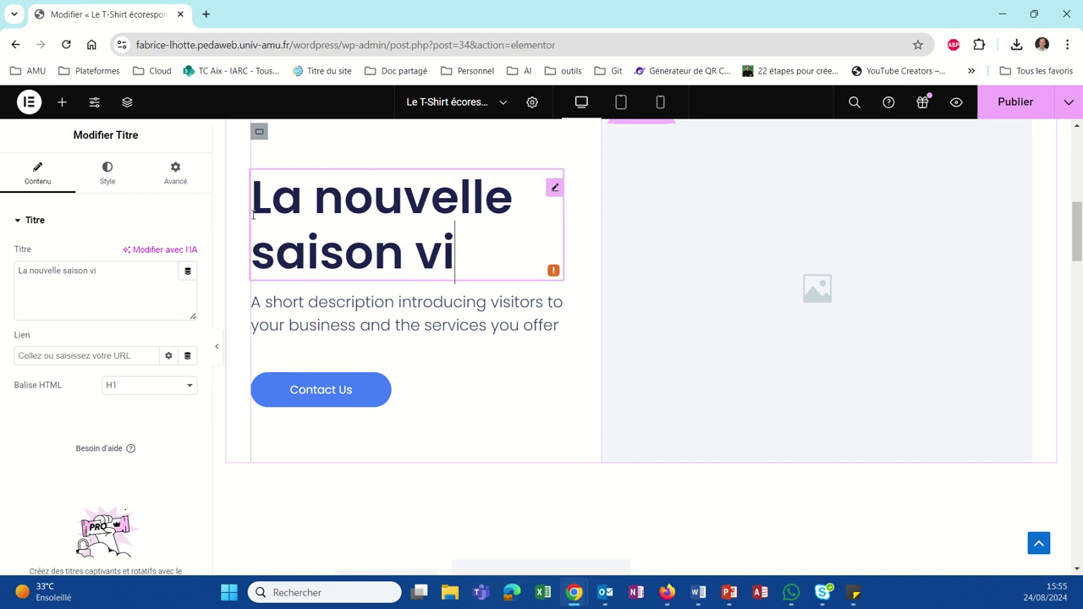
type("ent de sort")
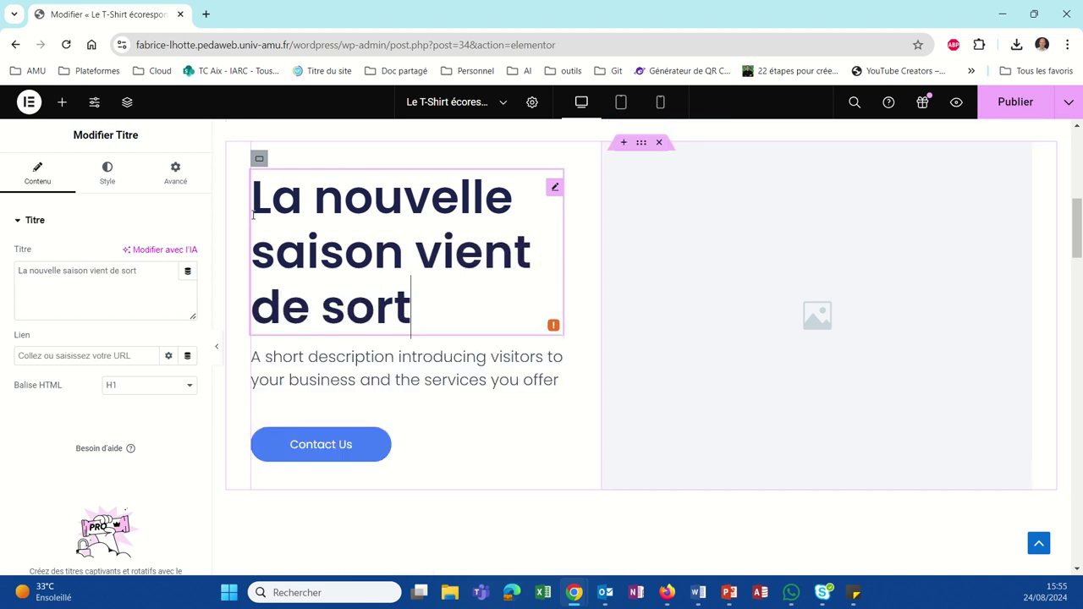
type("ir !!!")
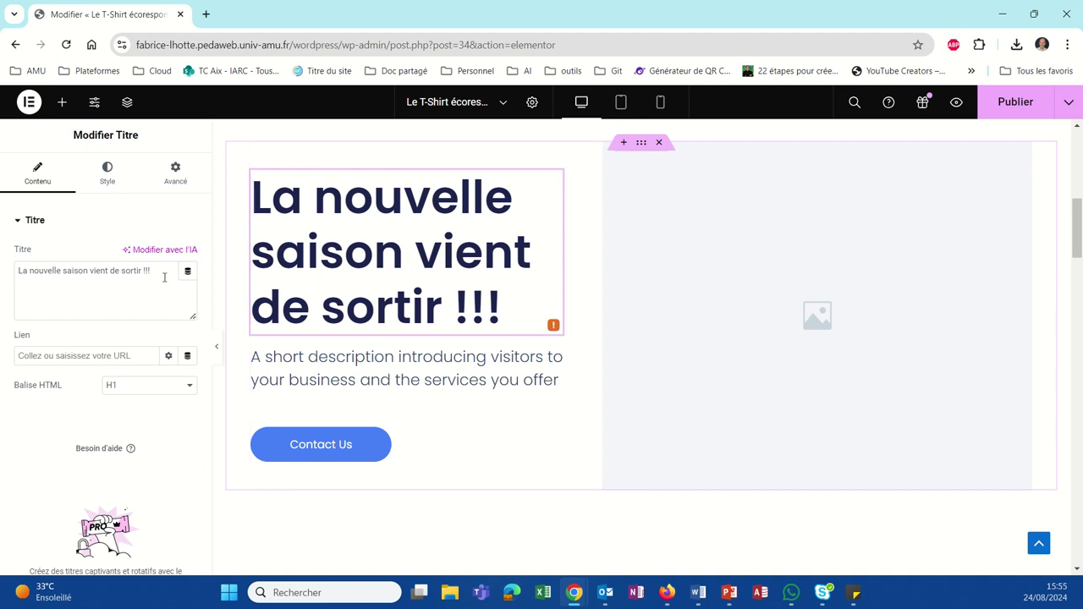
Step: Replace the description under the headline with "Faites vos choix de T-Shirts et personnalisez-les"
left_click(491, 379)
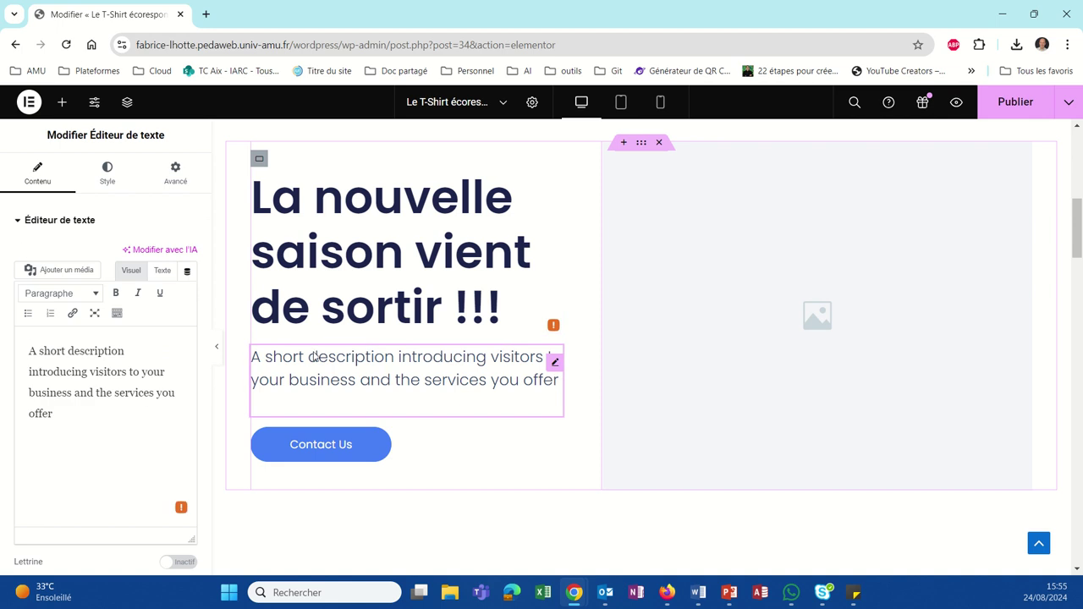
left_click_drag(252, 358, 276, 369)
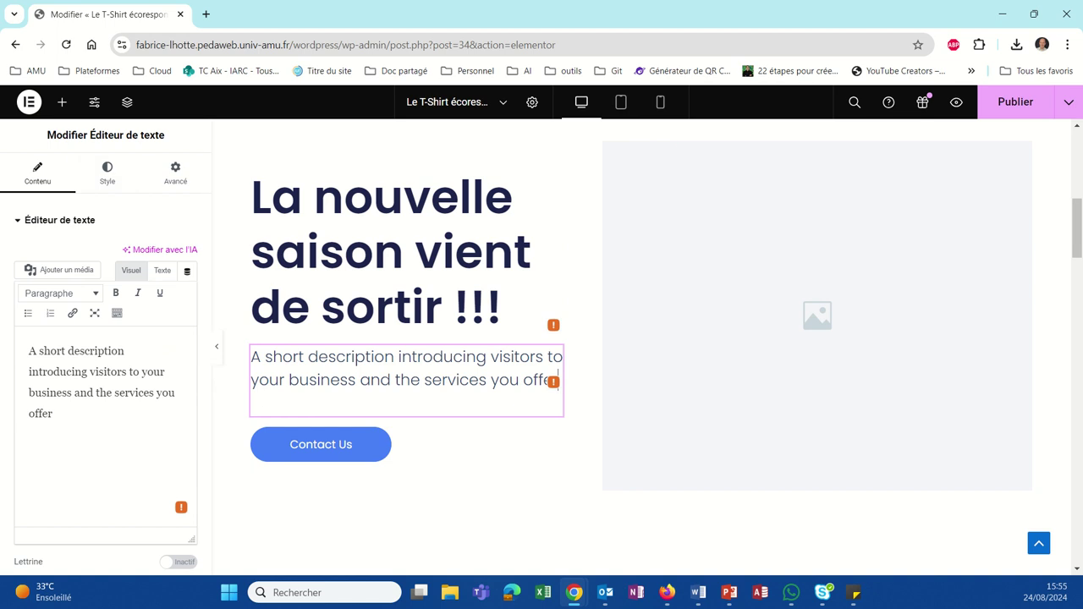
triple_click(56, 414)
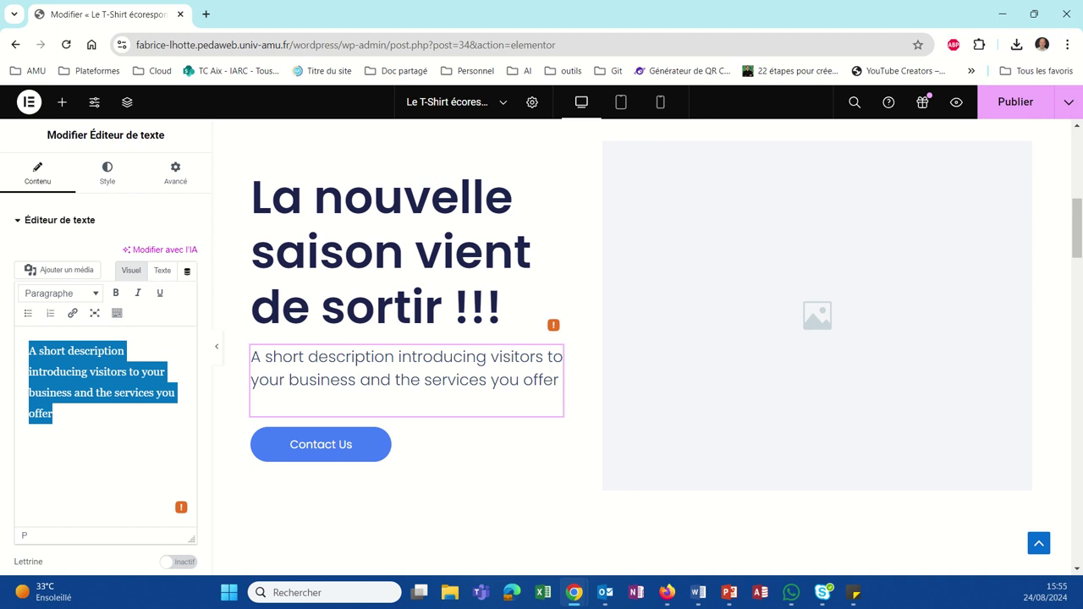
type("Faites")
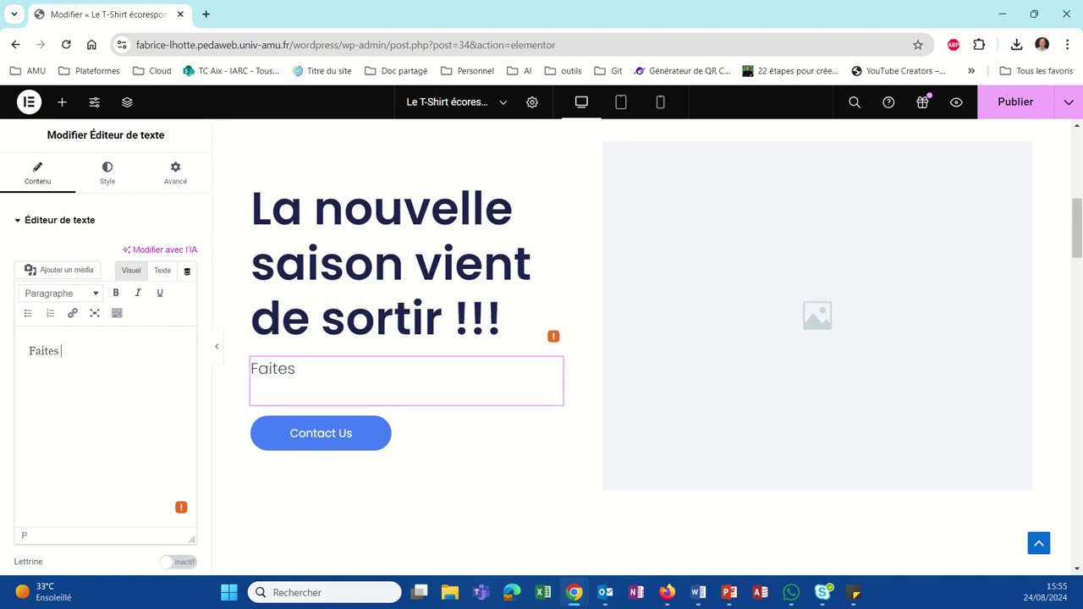
type(" vos choix de T")
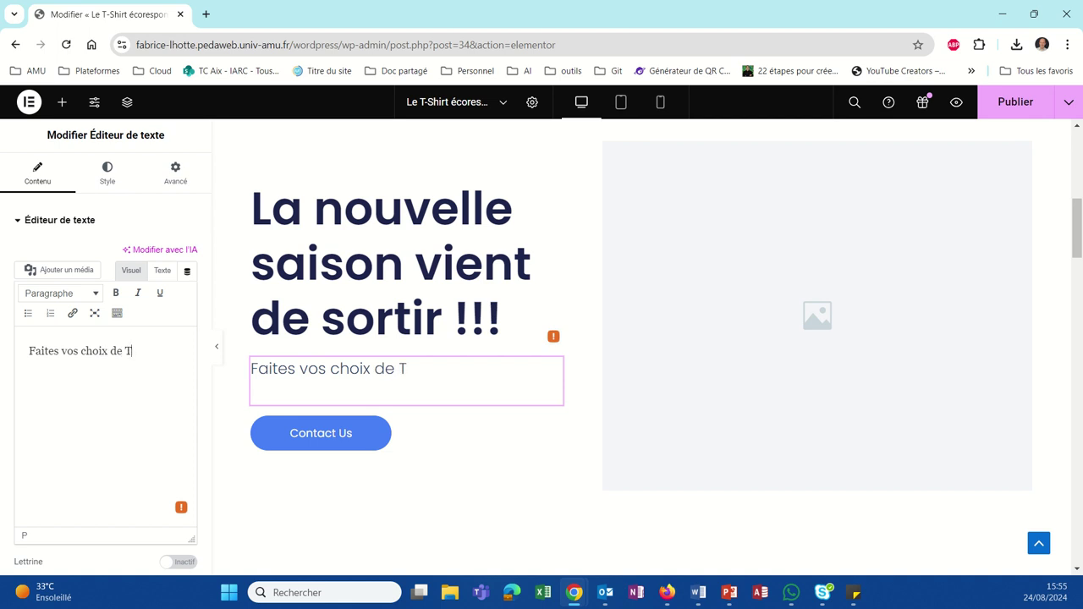
type("-Shirts et")
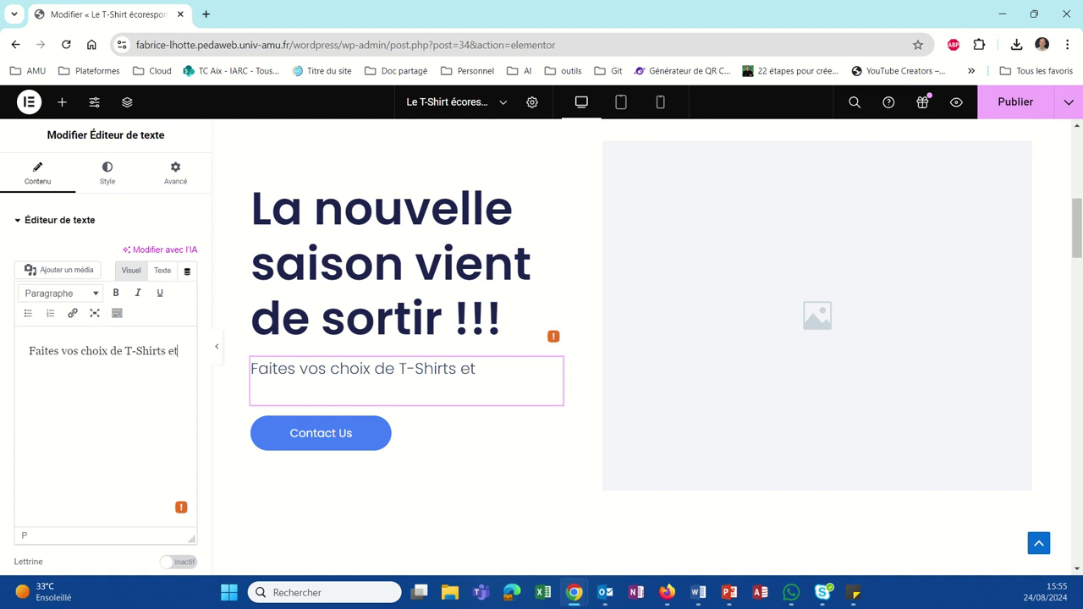
type(" personna")
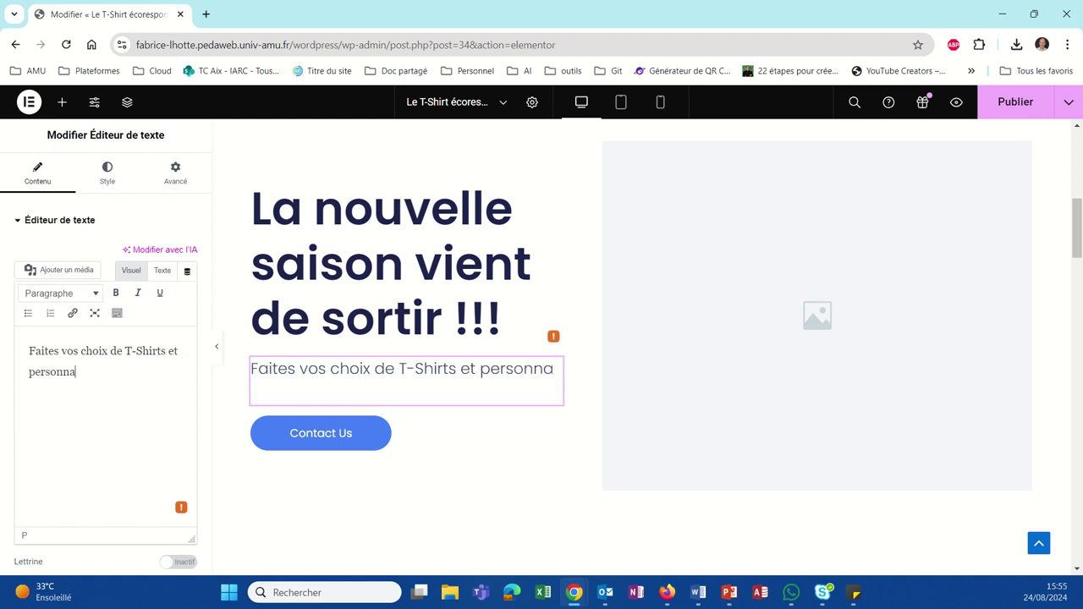
type("lisez-les")
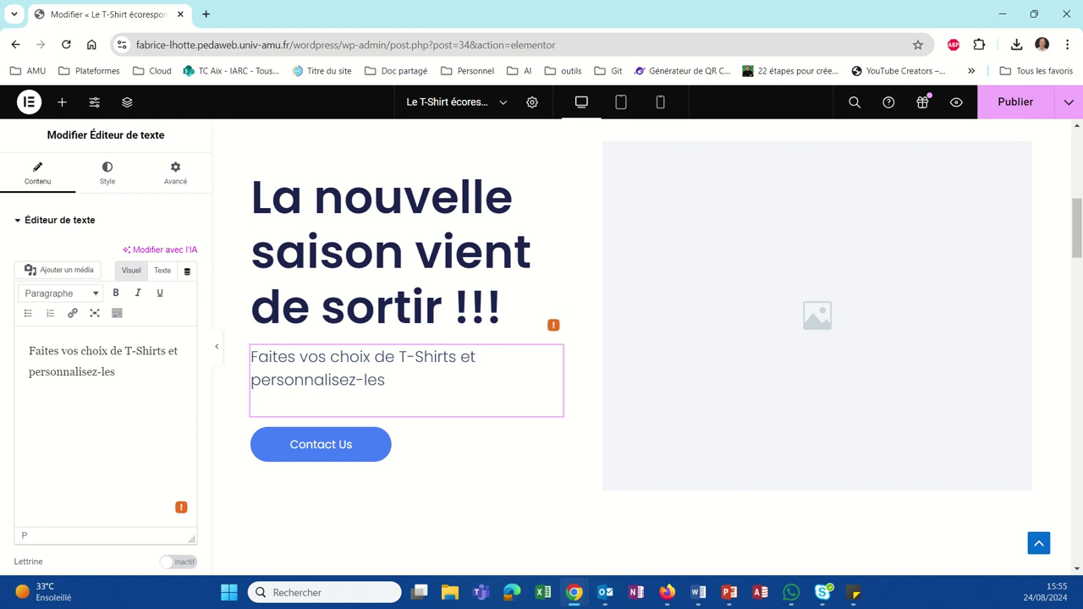
Step: Change the hero section's contact button text to "Nous contacter"
left_click(308, 446)
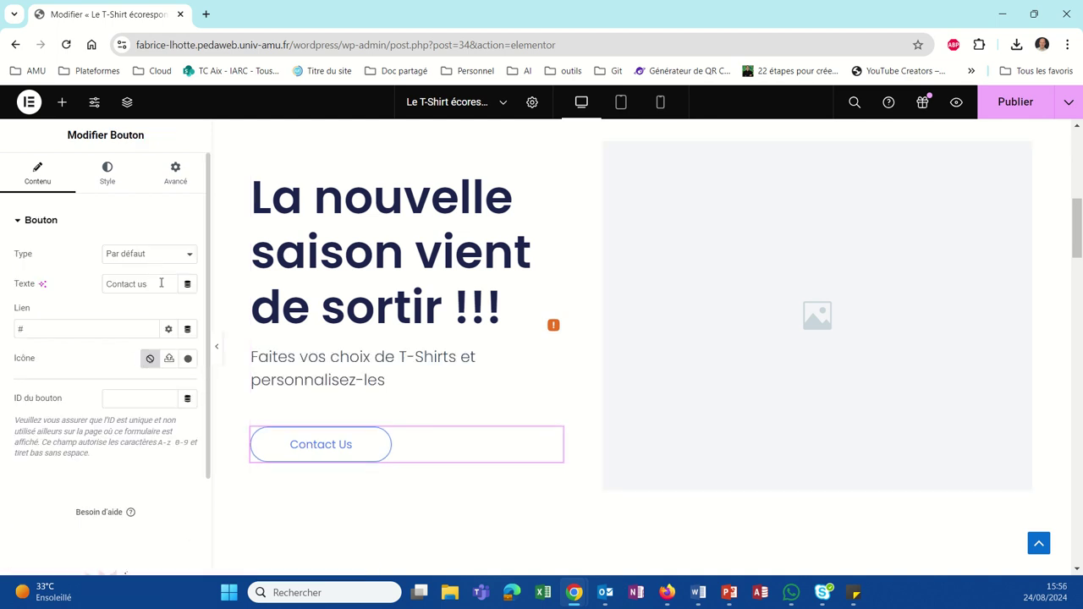
left_click_drag(155, 283, 76, 272)
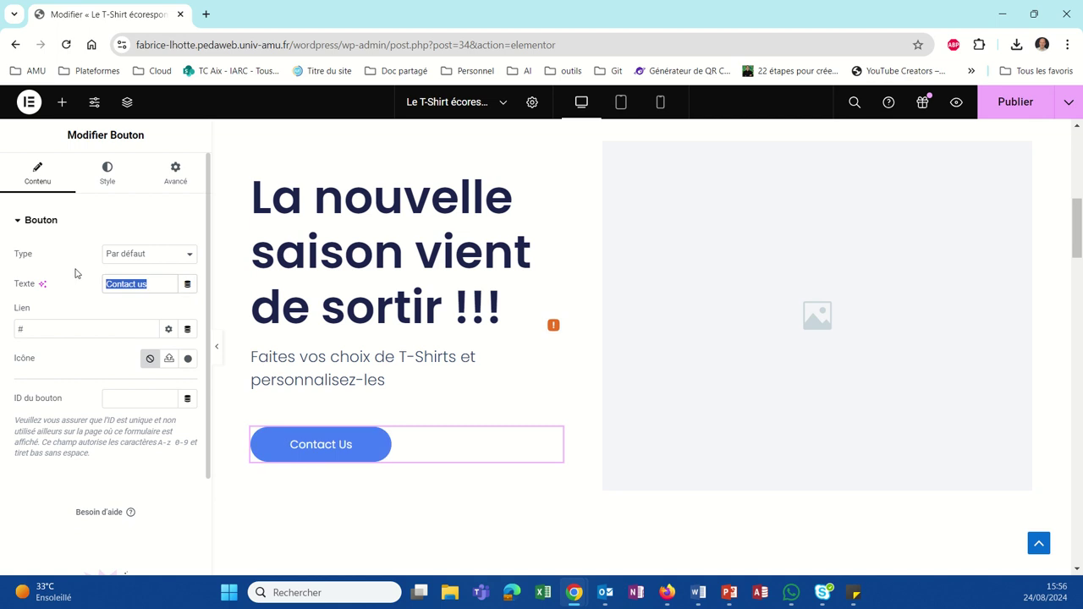
type("Nou")
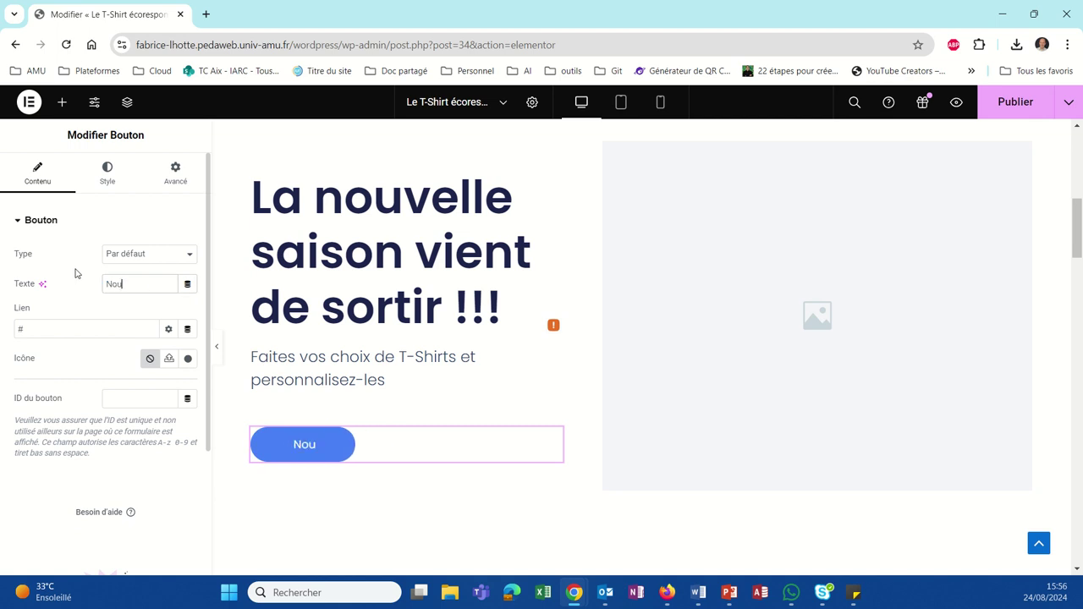
type("s contacter")
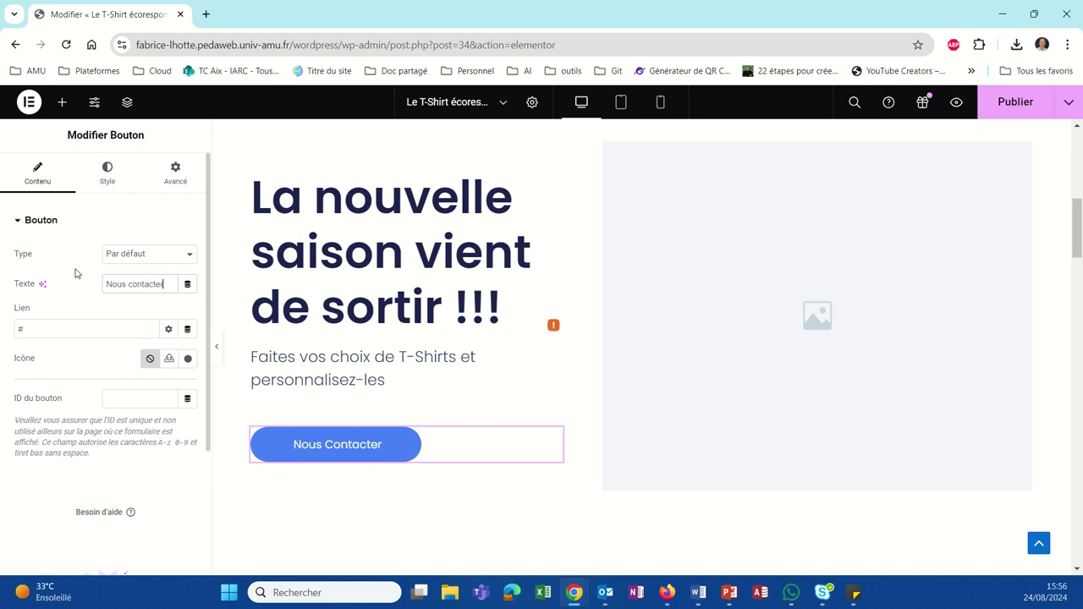
Step: Link the button to the site's "Contactez-nous" page, found by searching for "cont"
scroll(276, 293, "up", 8)
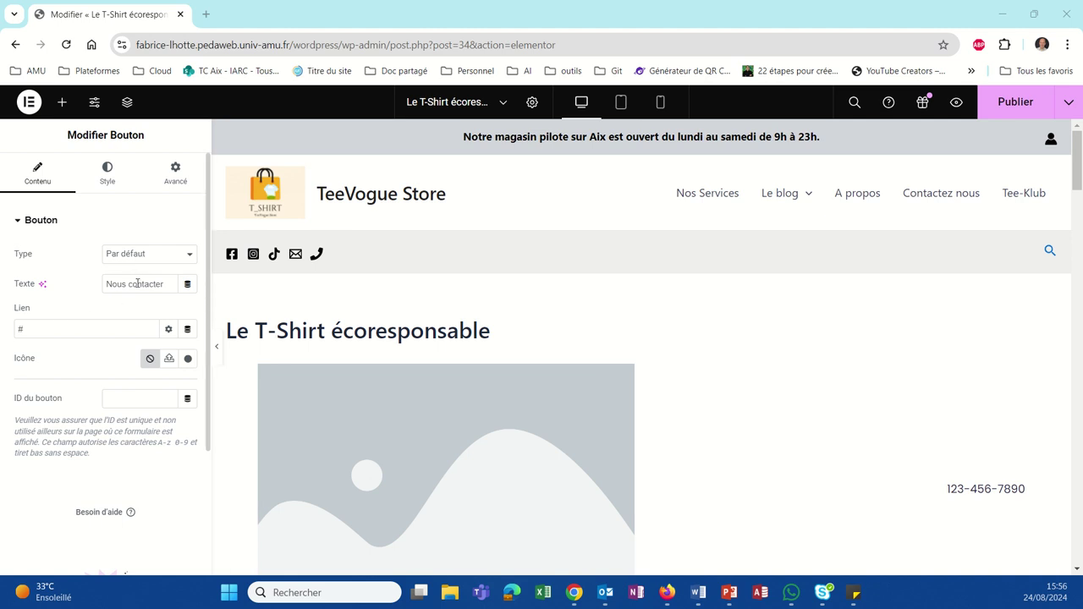
left_click(81, 330)
key("BackSpace")
type("cont")
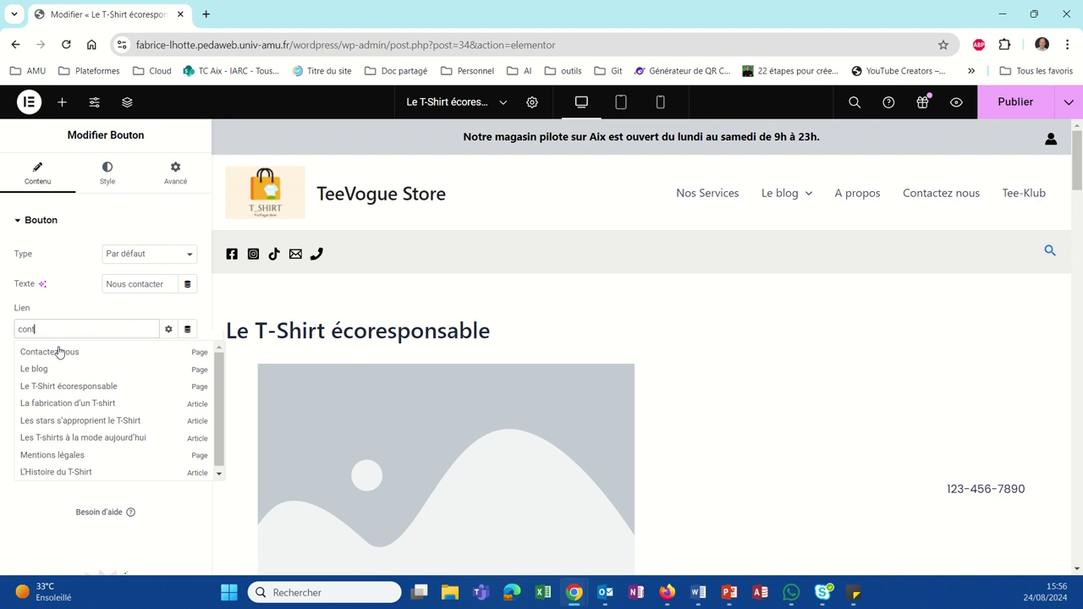
left_click(59, 353)
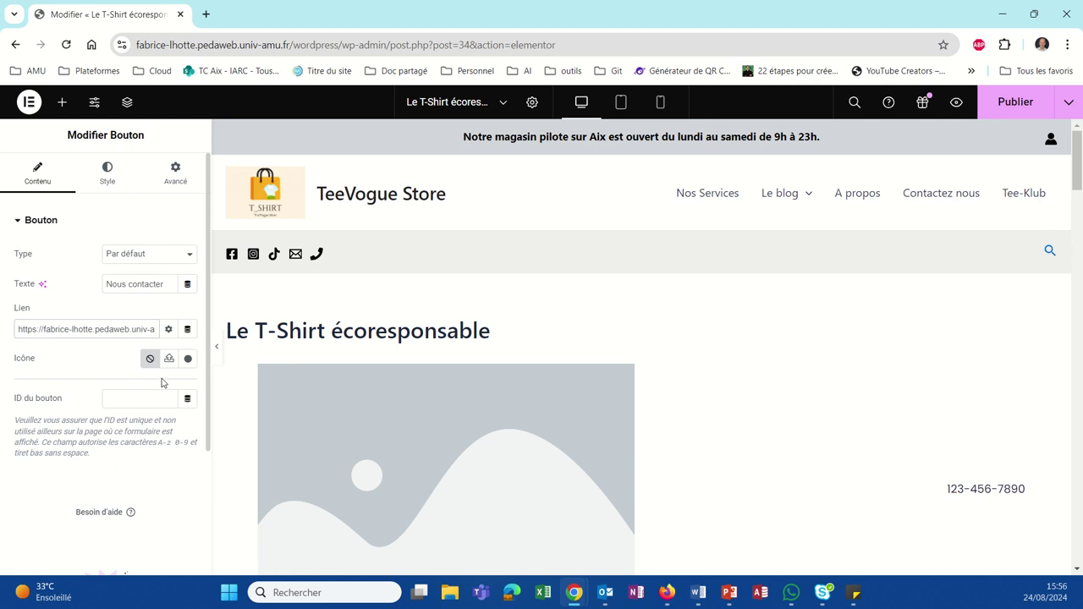
Step: Shorten the button's link to the relative address "contactez-nous/" and publish the page
left_click(141, 329)
key("Right")
key("Right")
key("Right")
key("Right")
key("Right")
key("Right")
key("Right")
key("Right")
key("Right")
key("Right")
key("Right")
key("Right")
key("Right")
key("Right")
key("Right")
key("Right")
key("Right")
key("Right")
key("Right")
key("Right")
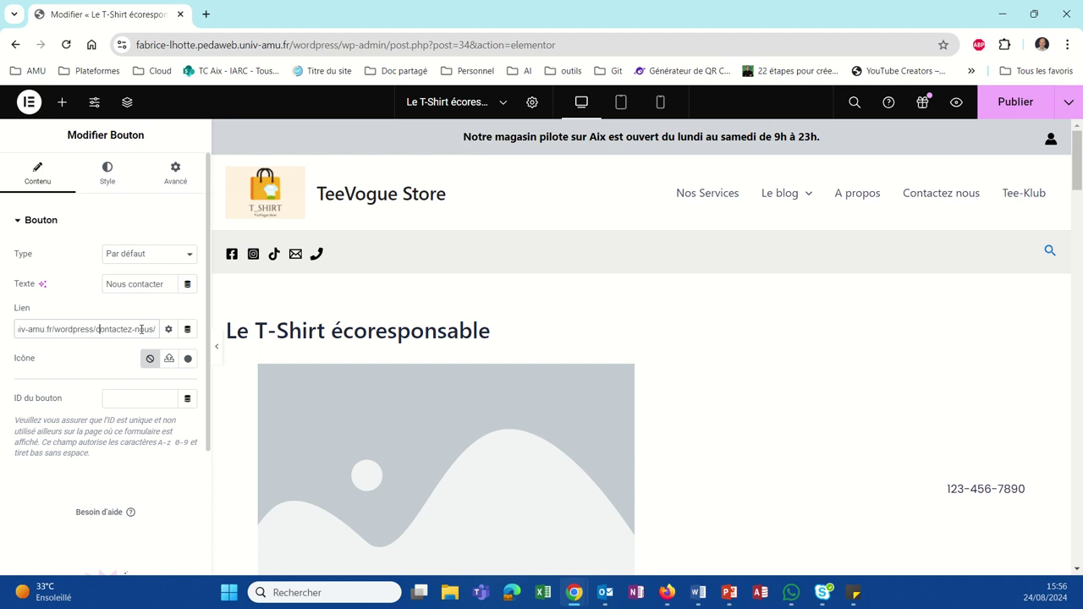
key("BackSpace")
key("BackSpace")
key("BackSpace")
key("BackSpace")
key("BackSpace")
key("BackSpace")
key("BackSpace")
key("BackSpace")
key("BackSpace")
key("BackSpace")
key("BackSpace")
key("BackSpace")
key("BackSpace")
key("BackSpace")
key("BackSpace")
key("BackSpace")
key("BackSpace")
key("BackSpace")
key("BackSpace")
key("BackSpace")
key("BackSpace")
key("BackSpace")
key("BackSpace")
key("BackSpace")
key("BackSpace")
key("BackSpace")
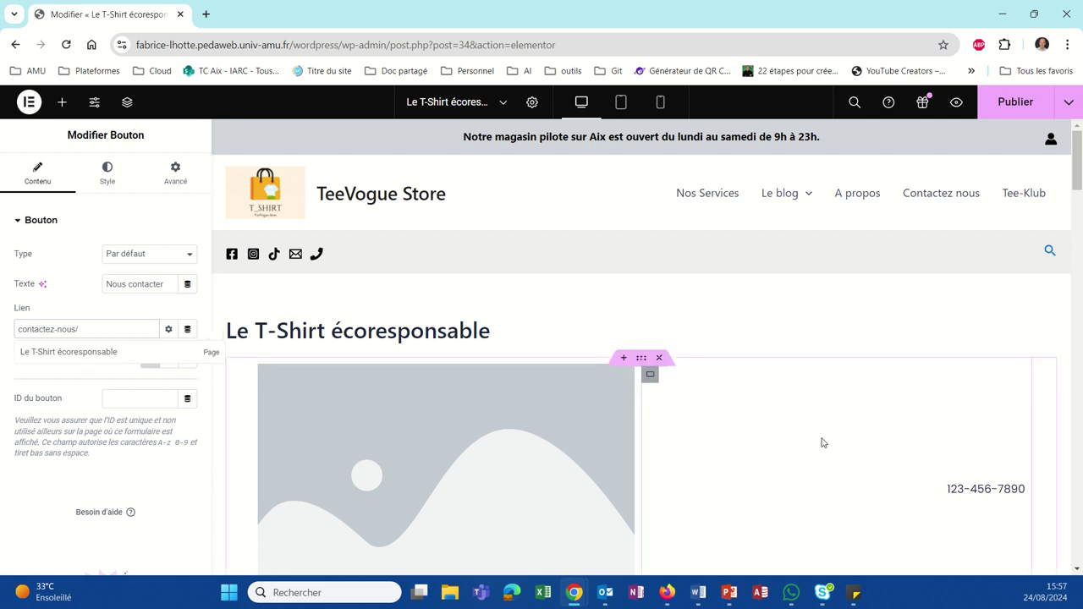
left_click(1018, 102)
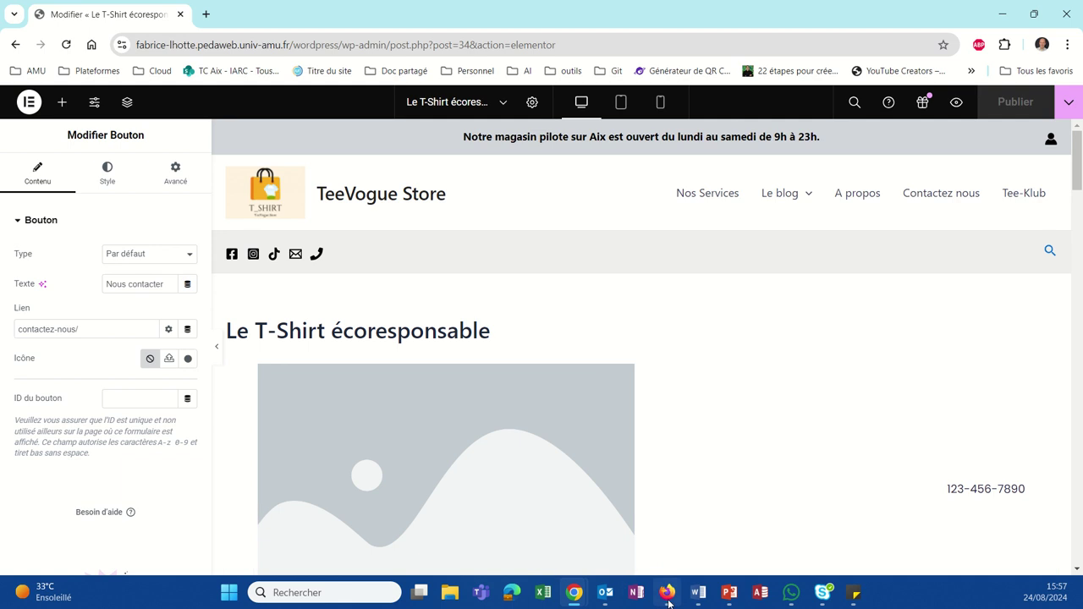
Step: Switch to Firefox, reload the published home page and test the "Nous Contacter" button in the hero section
mouse_move(667, 593)
left_click(656, 541)
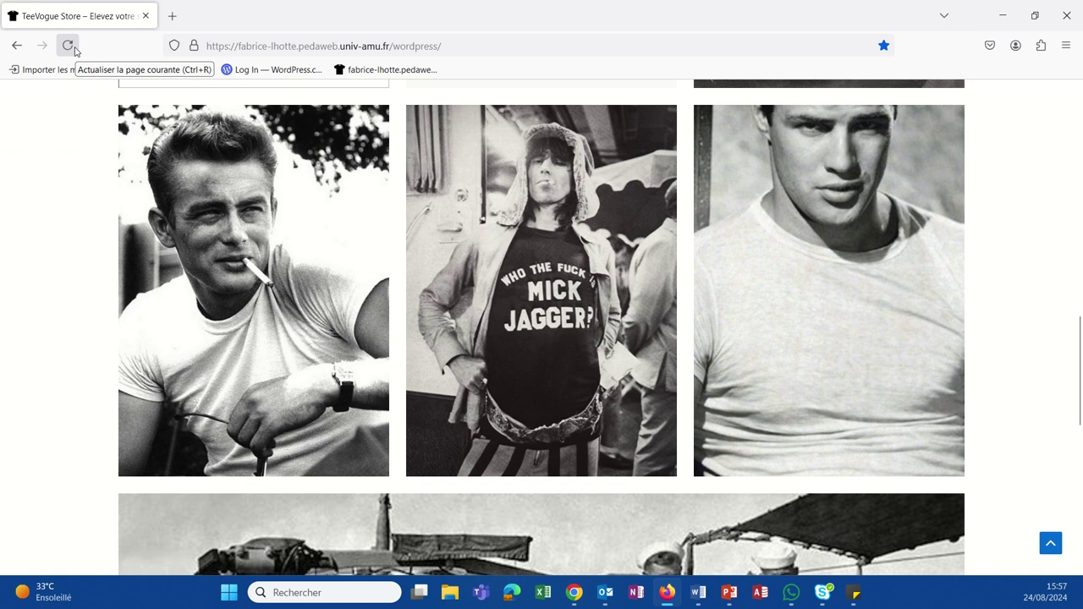
left_click(72, 49)
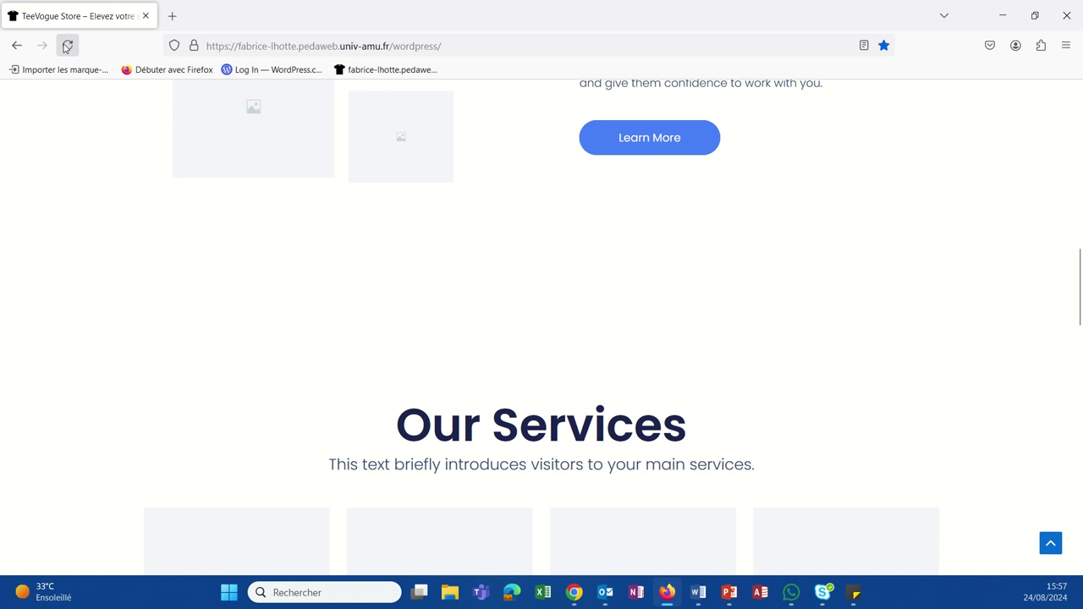
scroll(343, 358, "up", 10)
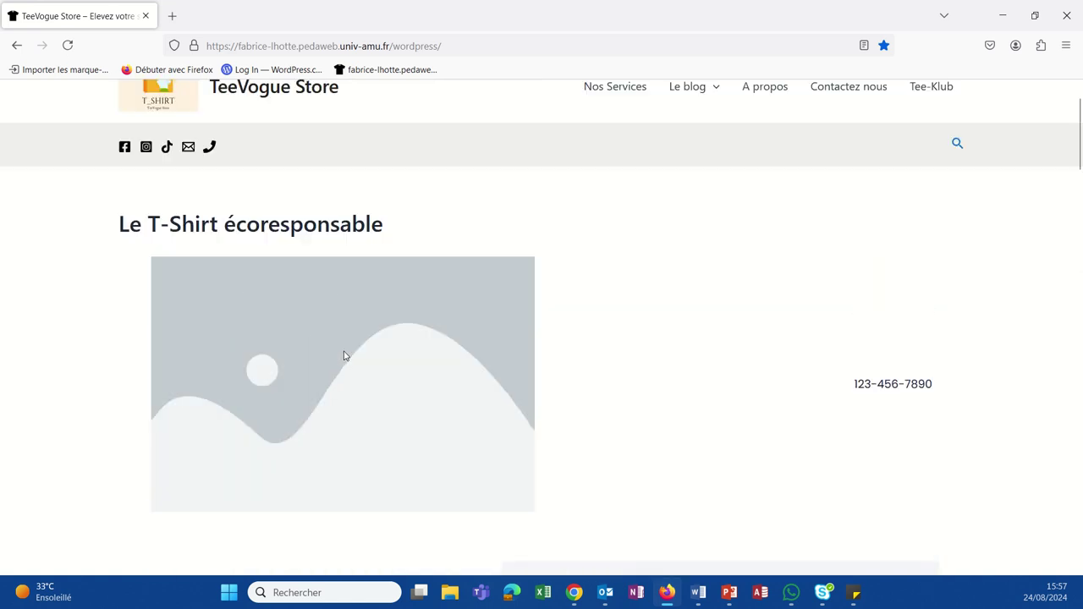
scroll(343, 356, "up", 1)
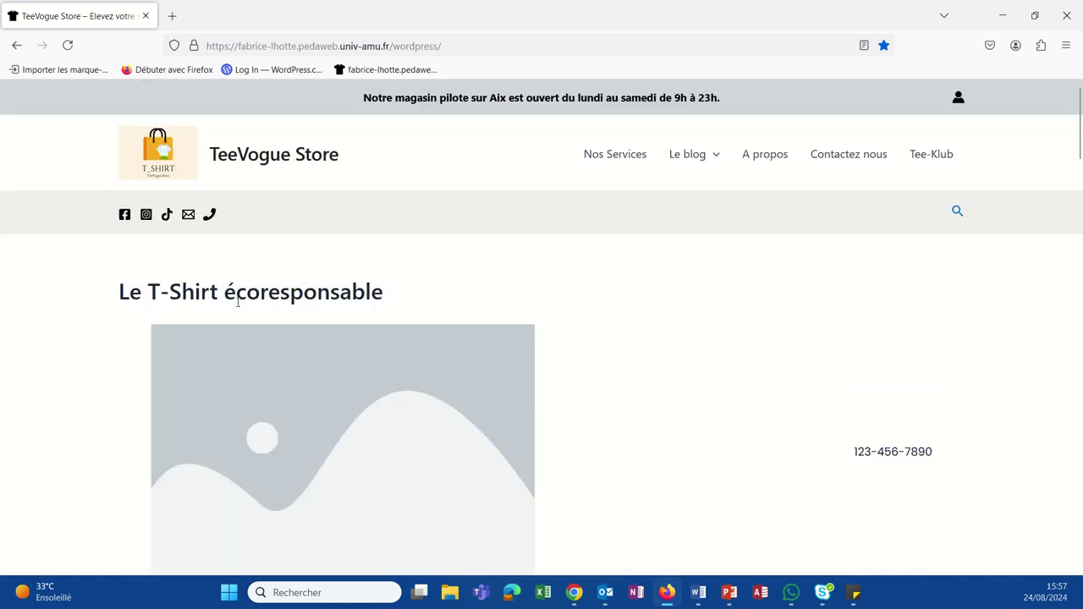
scroll(304, 304, "down", 5)
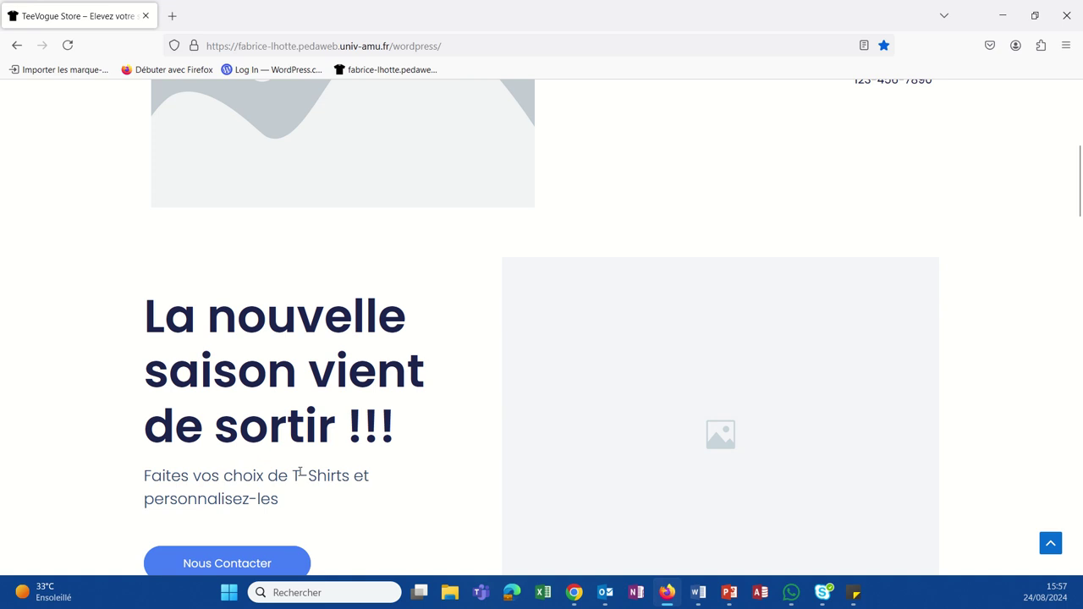
scroll(299, 474, "down", 1)
left_click(258, 492)
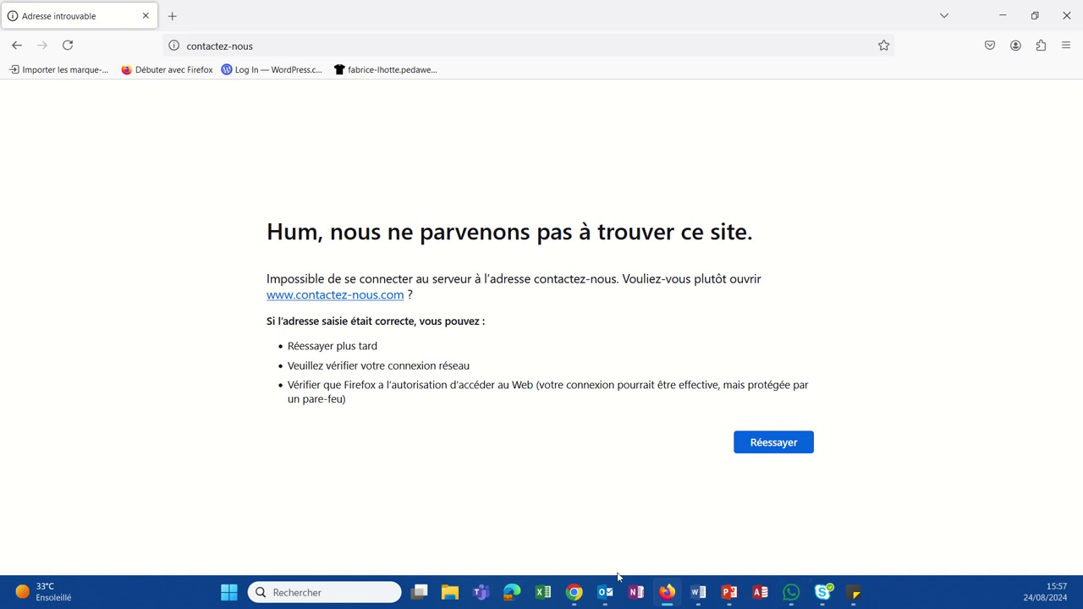
Step: Switch back to the Elementor editor in Chrome and link the contact button to the "Contactez nous" page, found by searching for "conta"
mouse_move(577, 598)
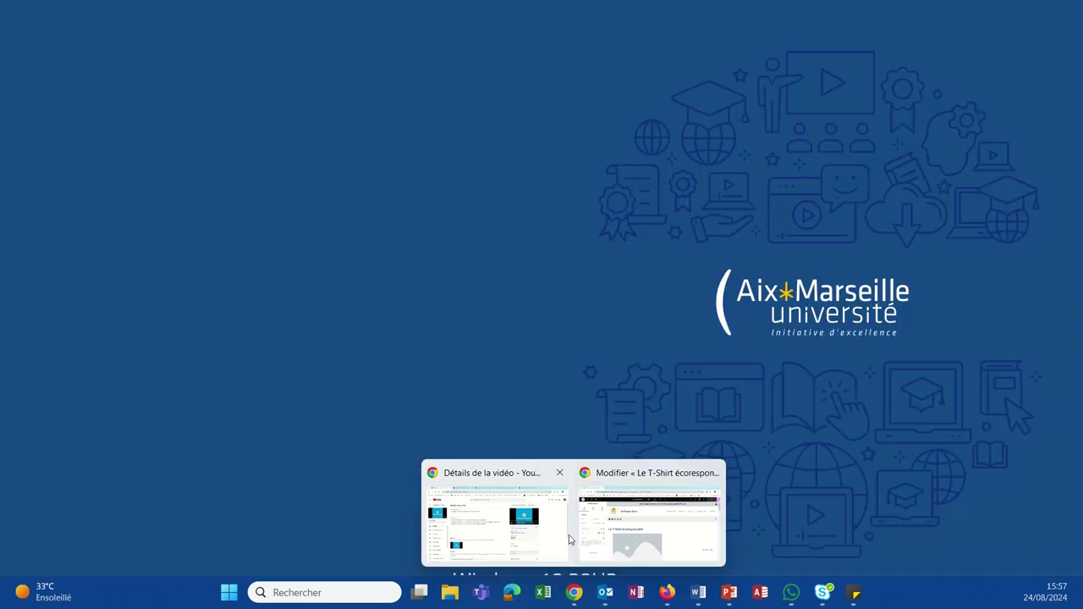
mouse_move(522, 540)
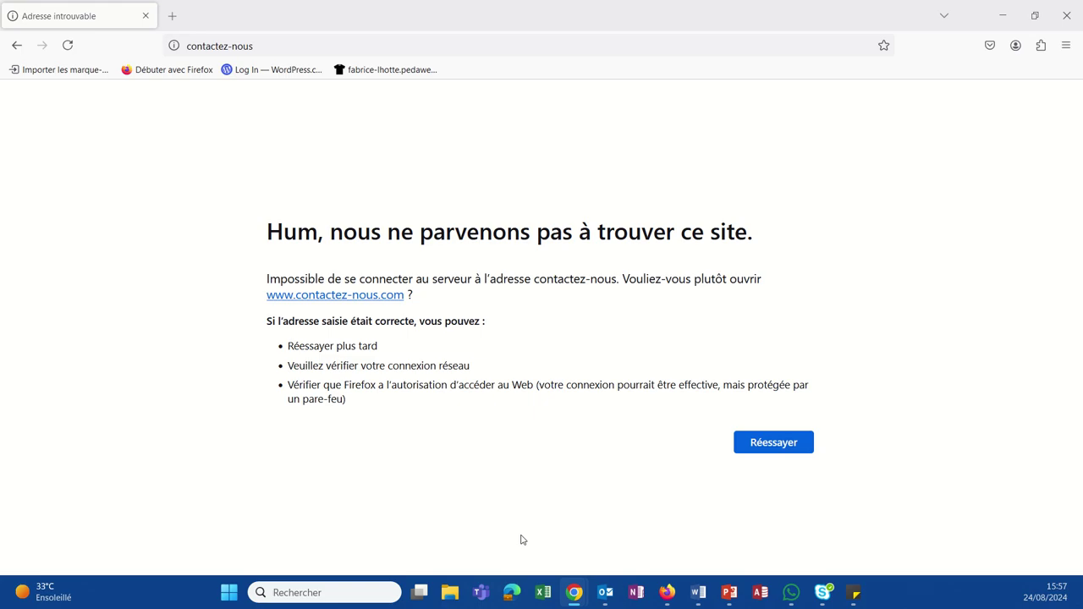
left_click(598, 559)
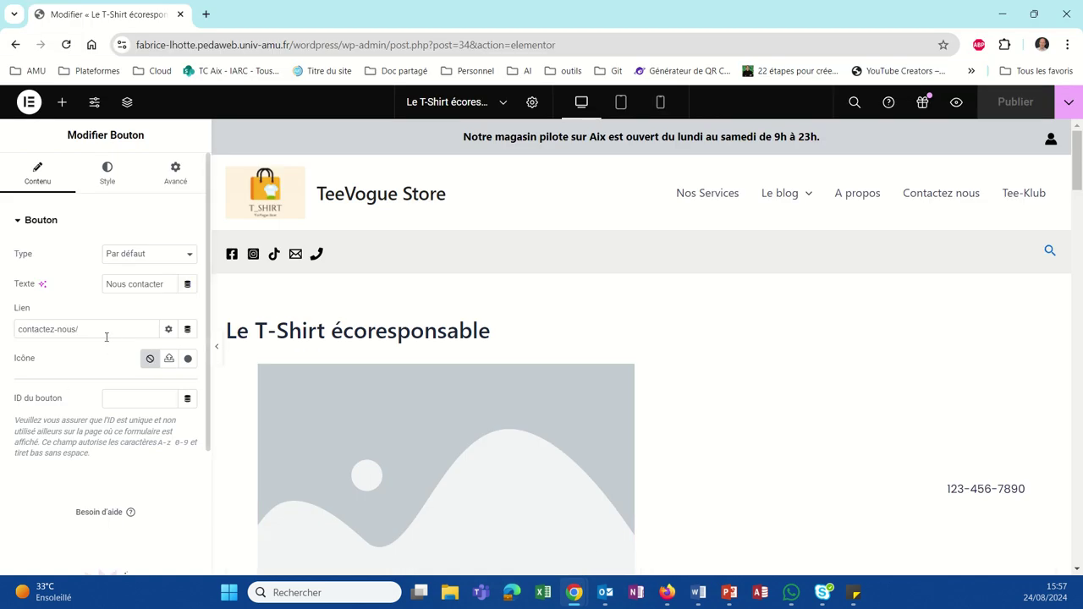
key("ctrl+a")
type("cont")
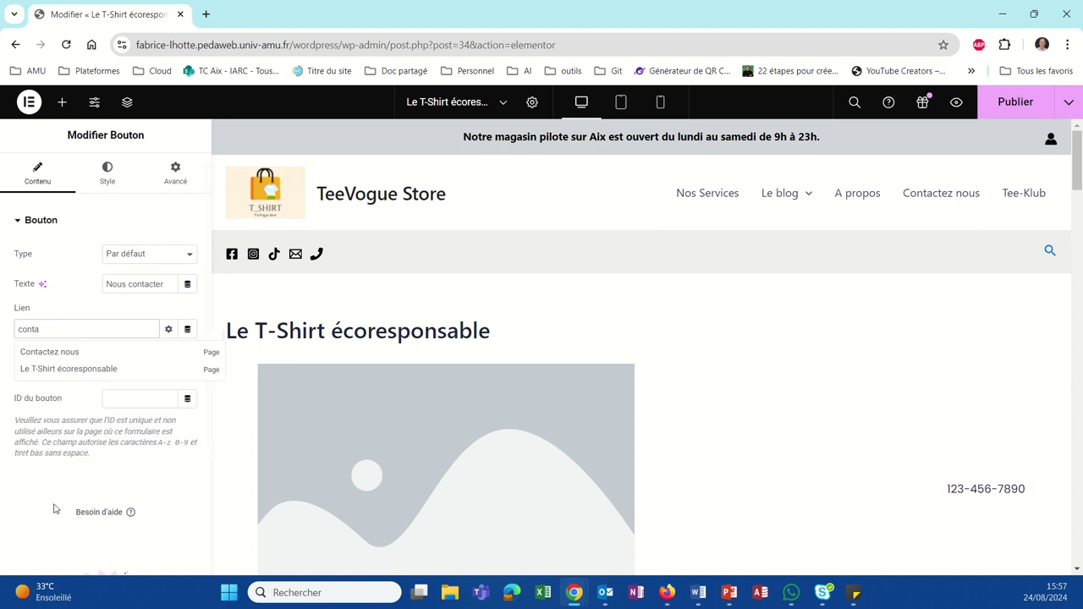
left_click(68, 357)
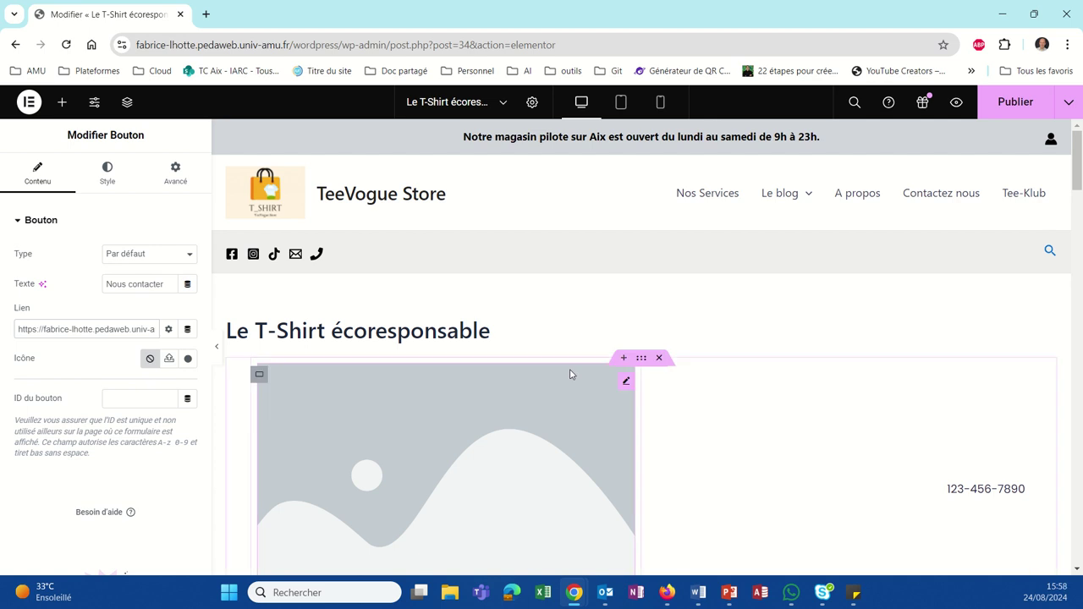
Step: Delete the section with the placeholder image and phone number above the hero section
scroll(570, 374, "down", 2)
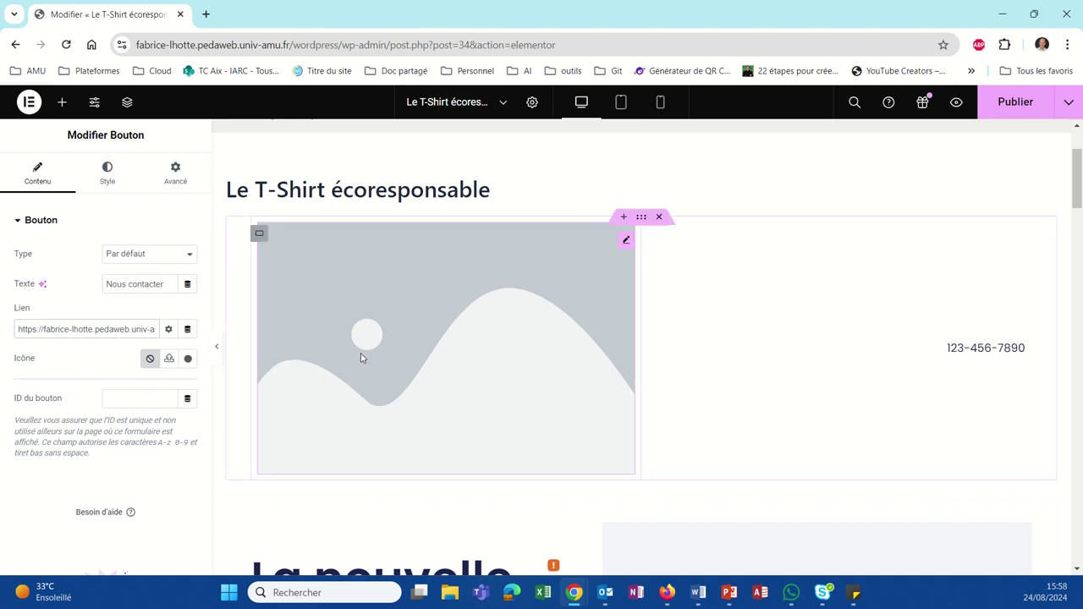
scroll(578, 400, "down", 3)
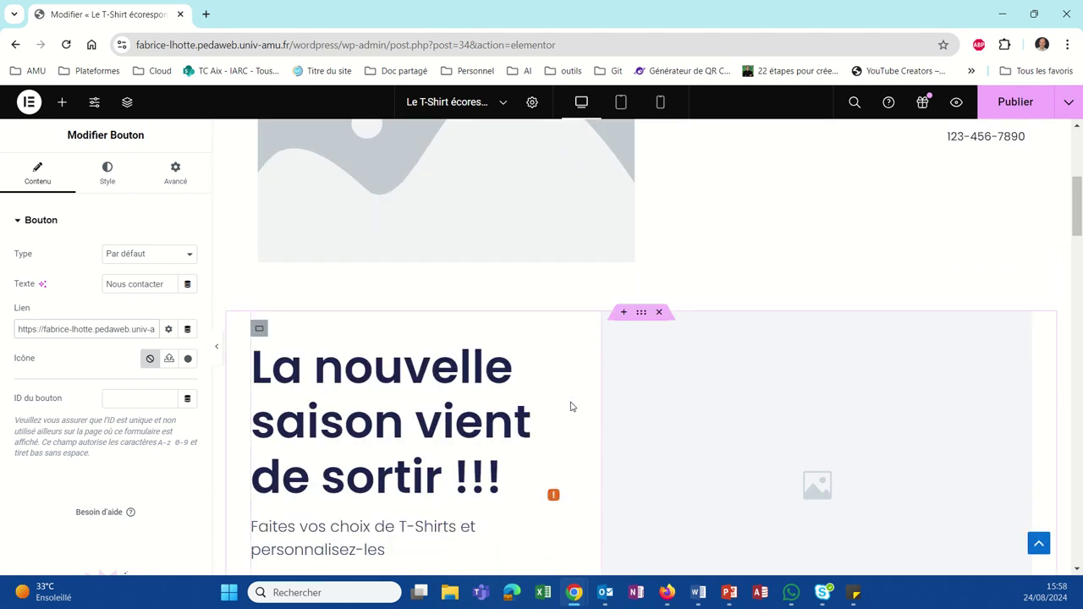
scroll(576, 336, "up", 2)
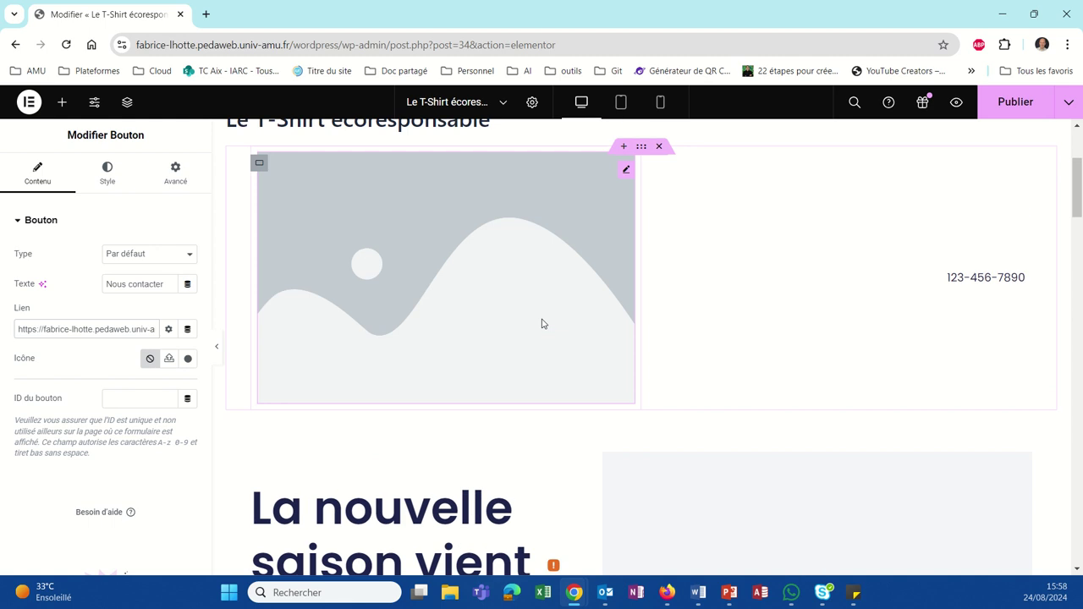
left_click(659, 146)
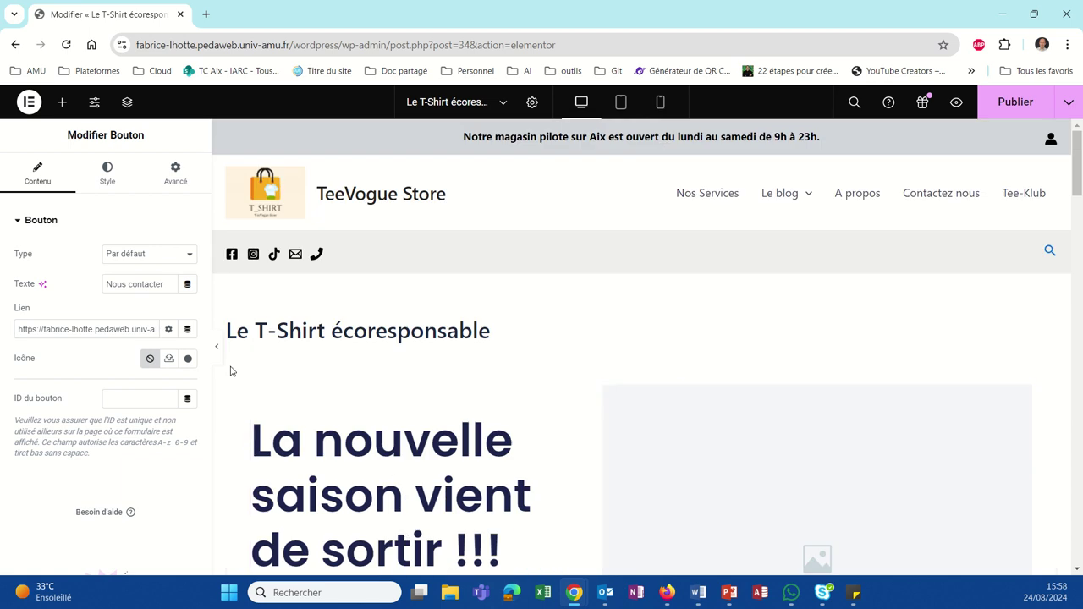
Step: Select the hero section's placeholder image and start uploading a replacement file through the media library
scroll(293, 482, "down", 2)
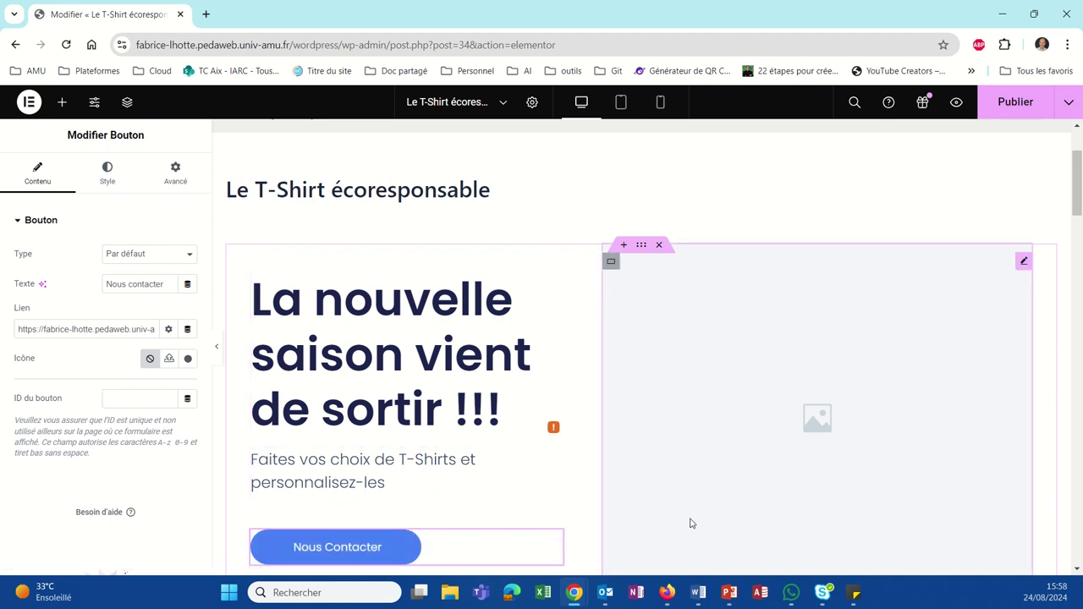
left_click(817, 418)
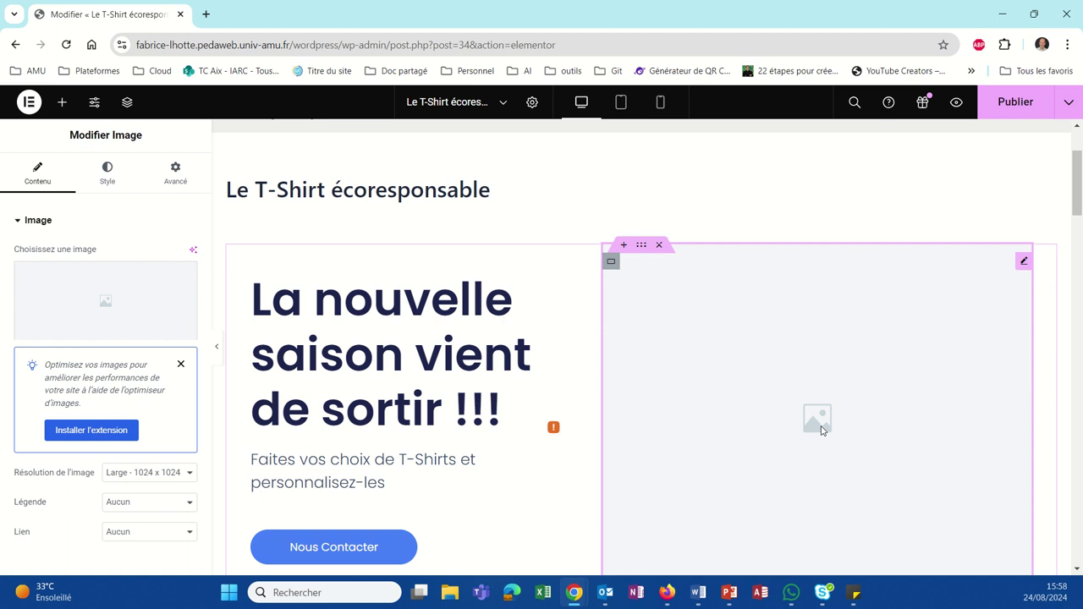
mouse_move(54, 314)
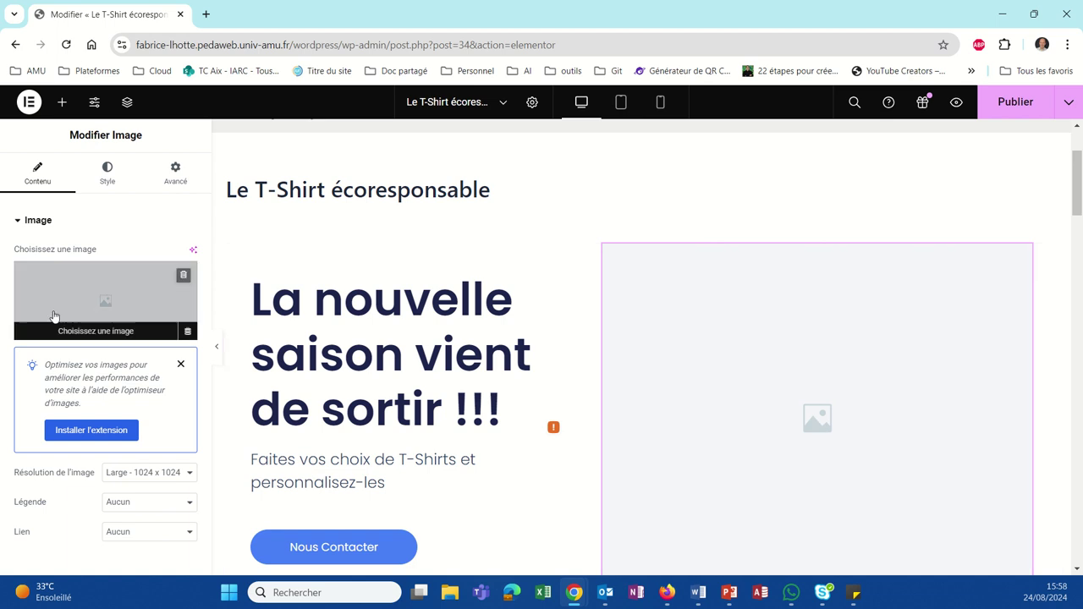
left_click(108, 306)
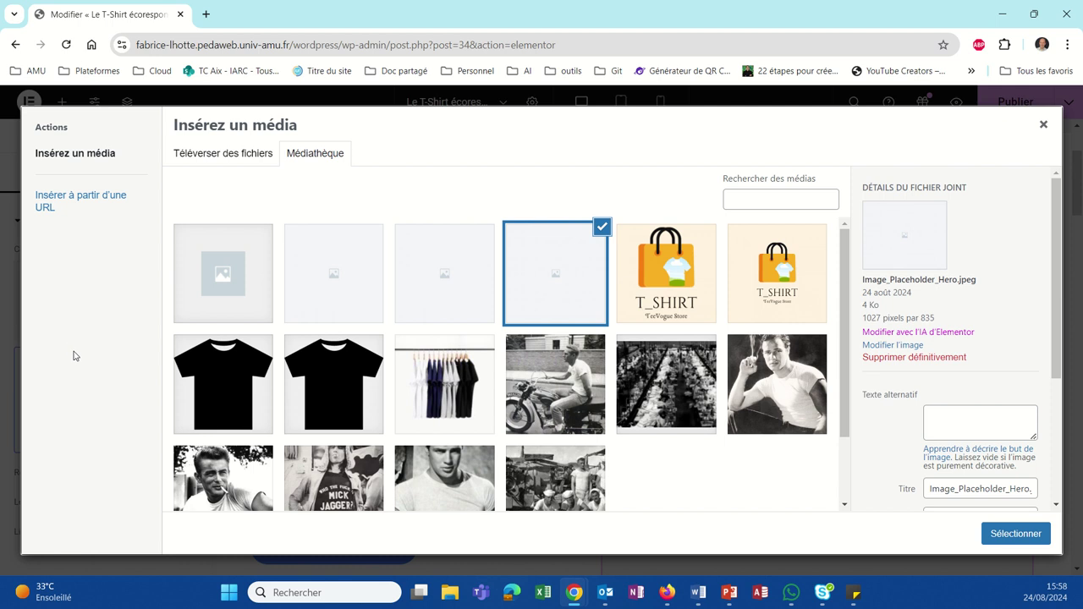
left_click(190, 161)
left_click(576, 342)
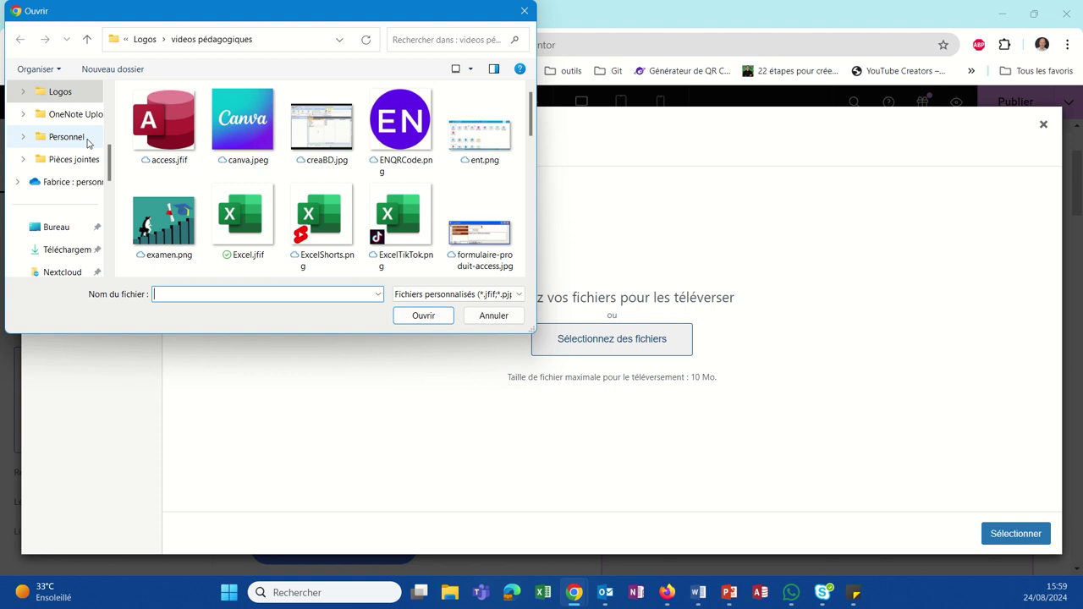
Step: Upload tshirtaccueil4.jpg from the nested RCN5-Package ressrources folder in Téléchargements and insert it as the hero image
left_click(72, 249)
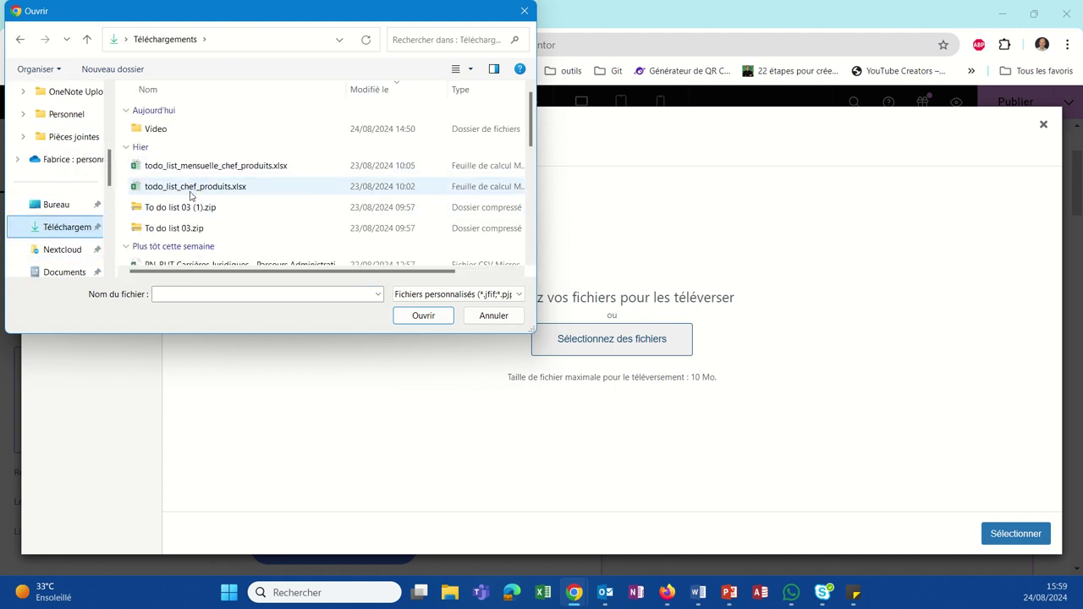
scroll(191, 195, "down", 6)
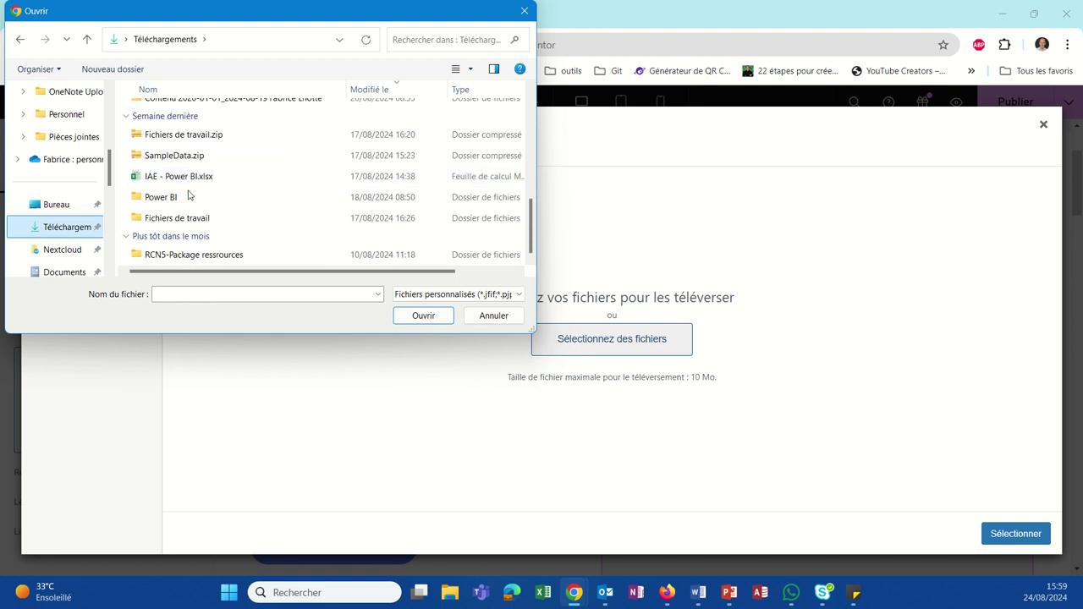
double_click(186, 254)
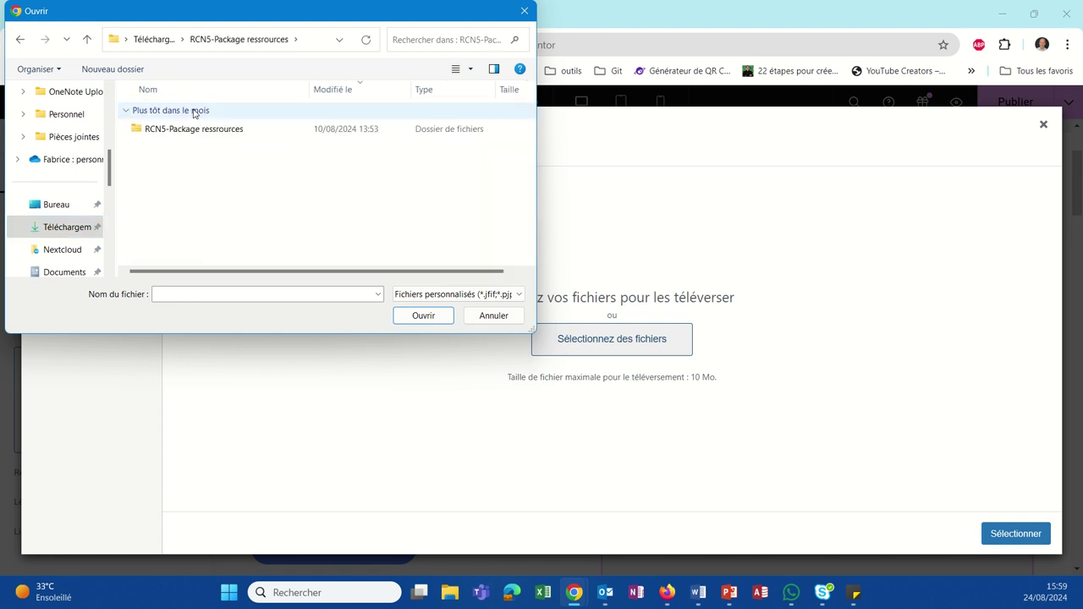
double_click(191, 136)
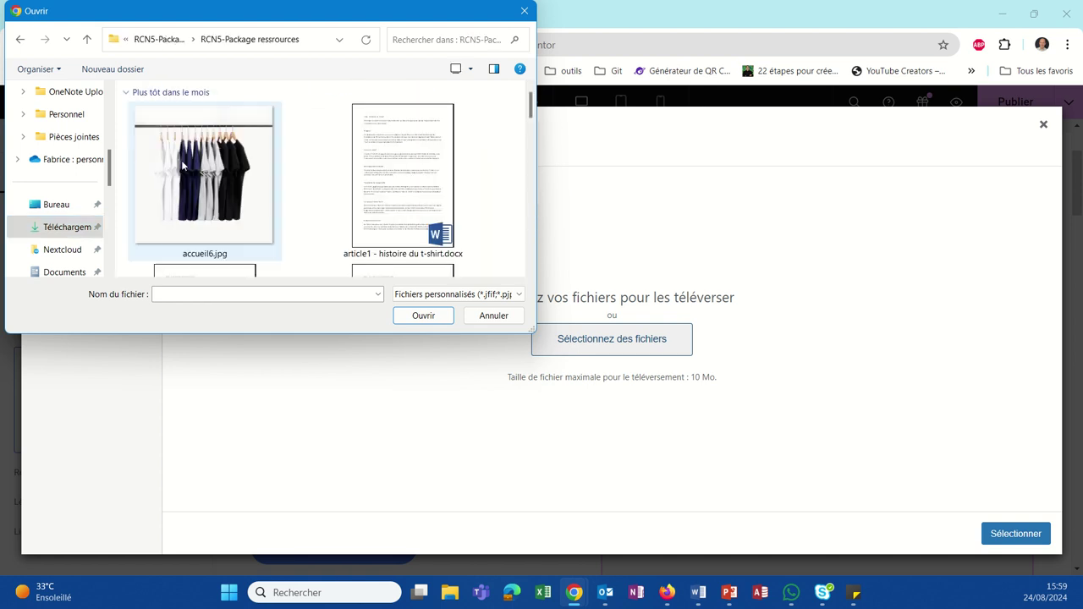
scroll(234, 195, "down", 3)
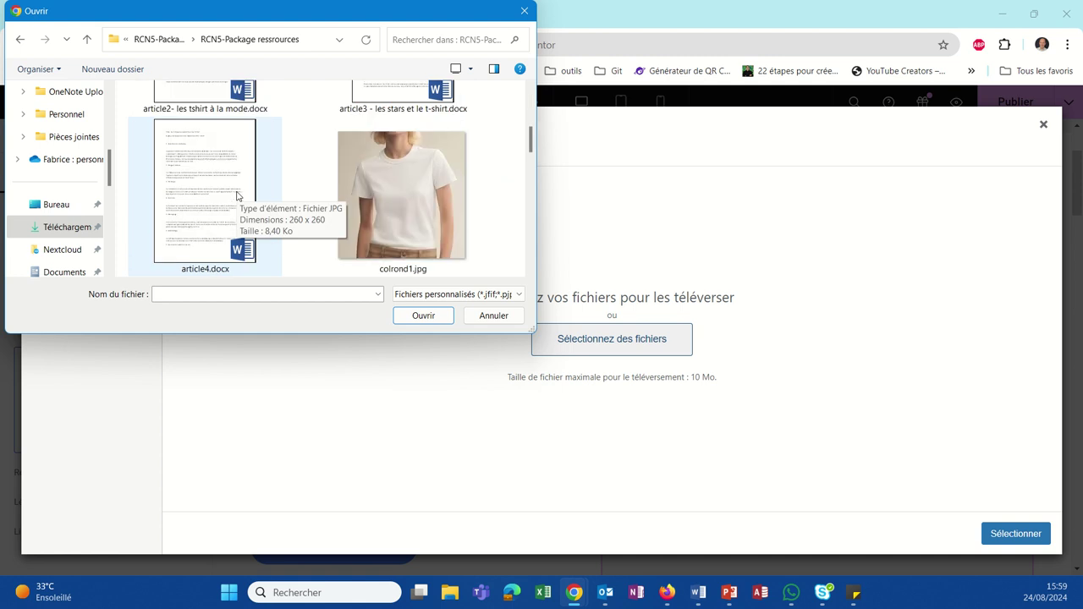
scroll(237, 196, "down", 2)
scroll(237, 196, "down", 2)
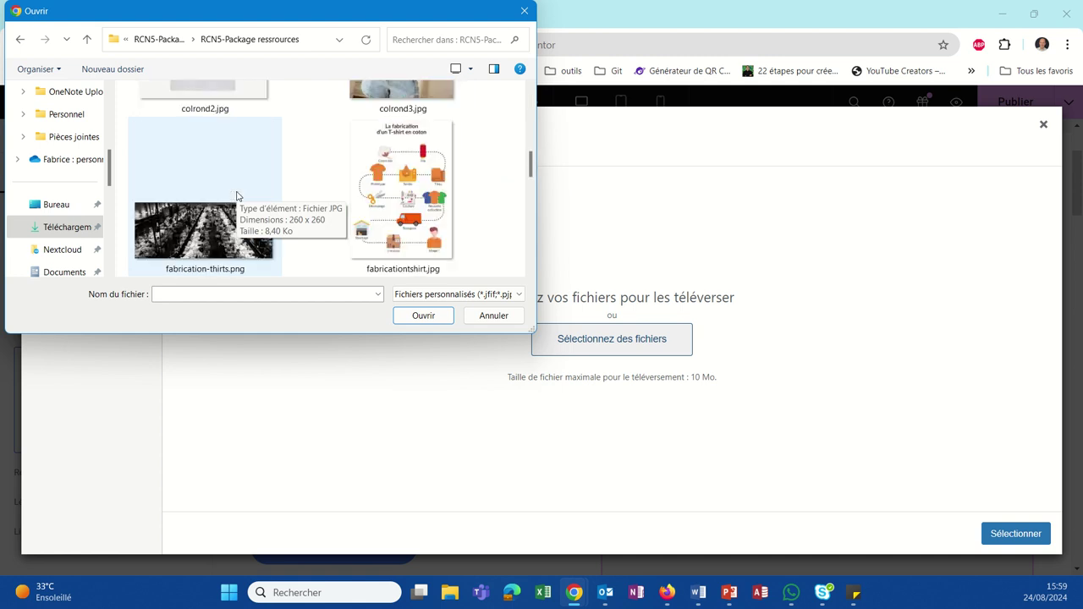
scroll(237, 196, "down", 6)
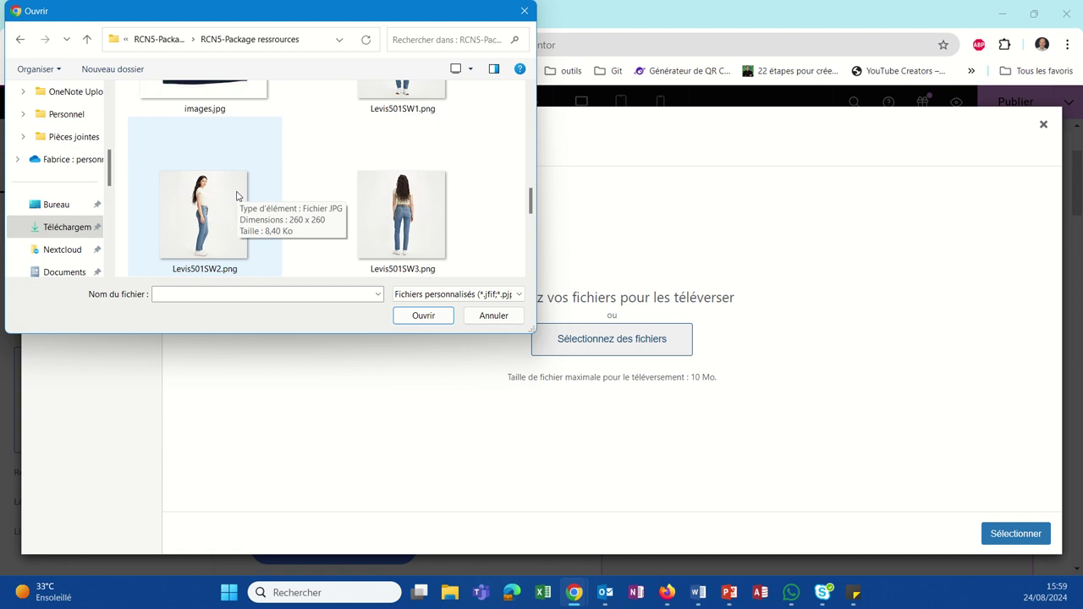
scroll(237, 197, "down", 10)
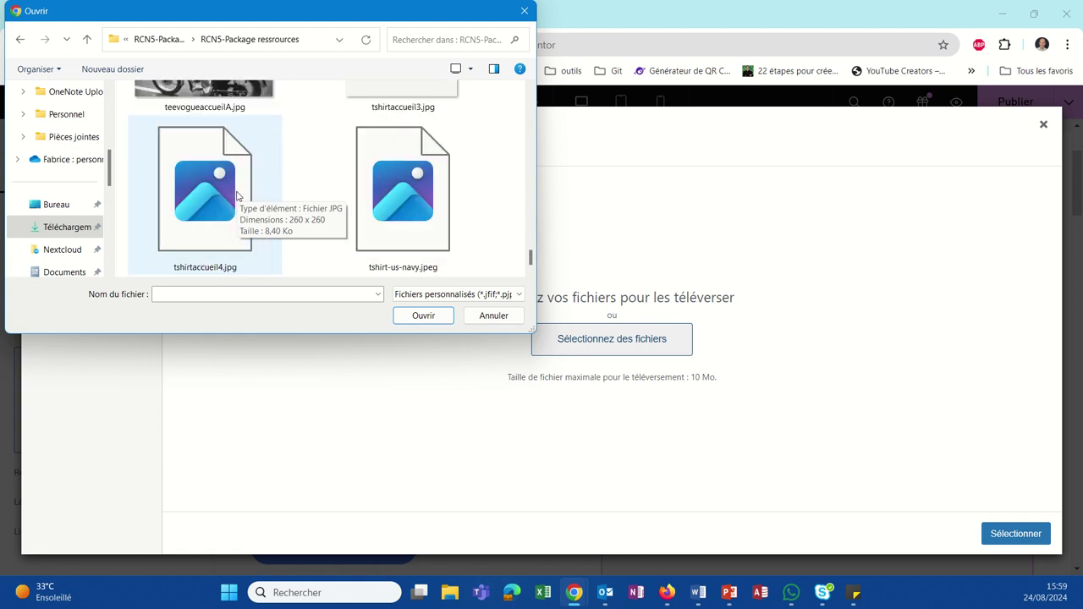
left_click(184, 178)
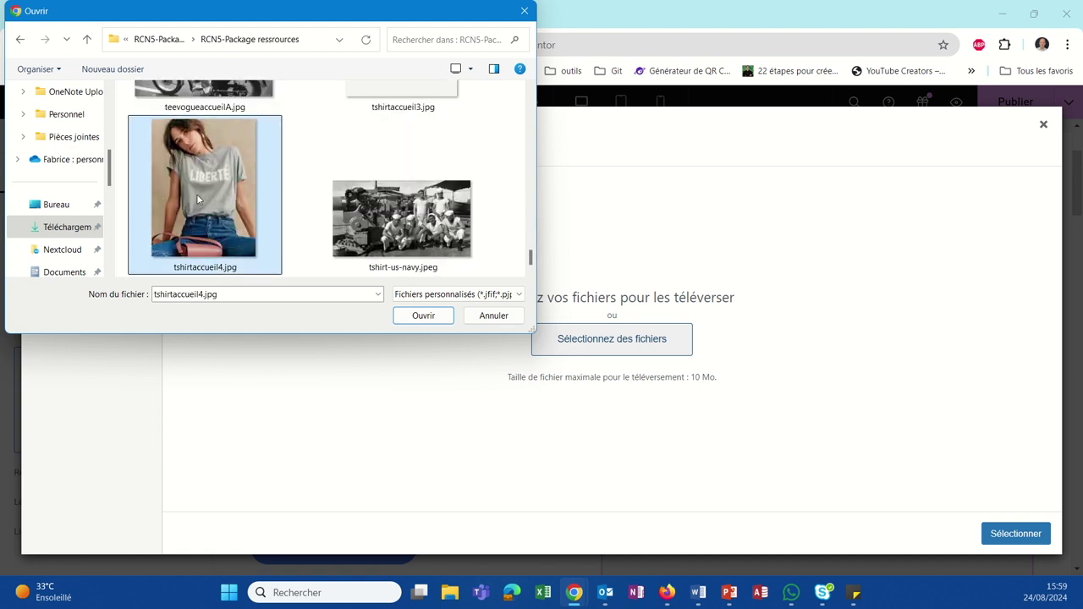
left_click(415, 316)
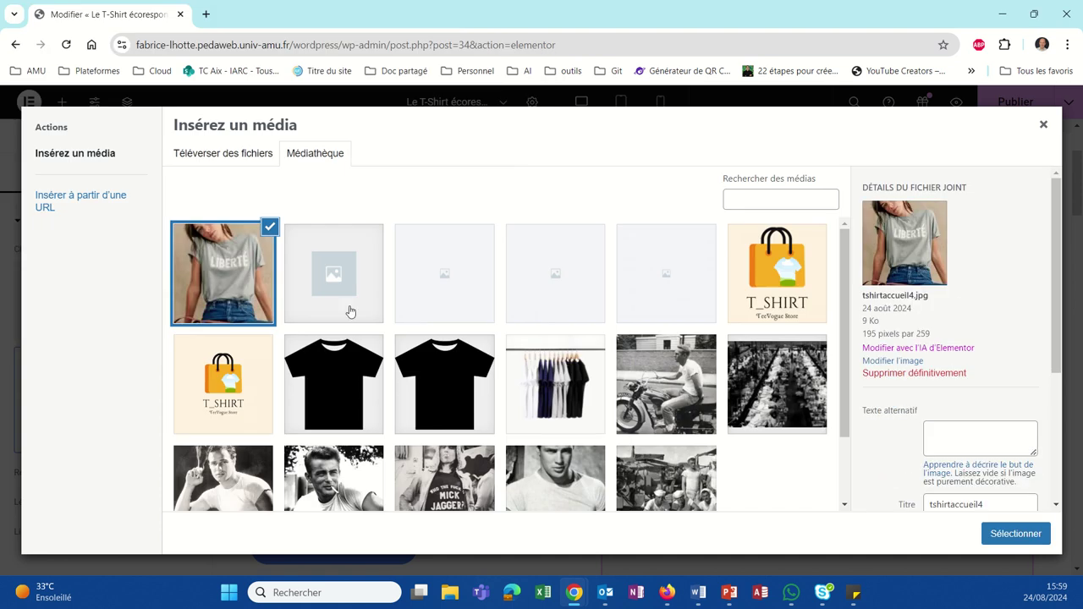
left_click(1015, 530)
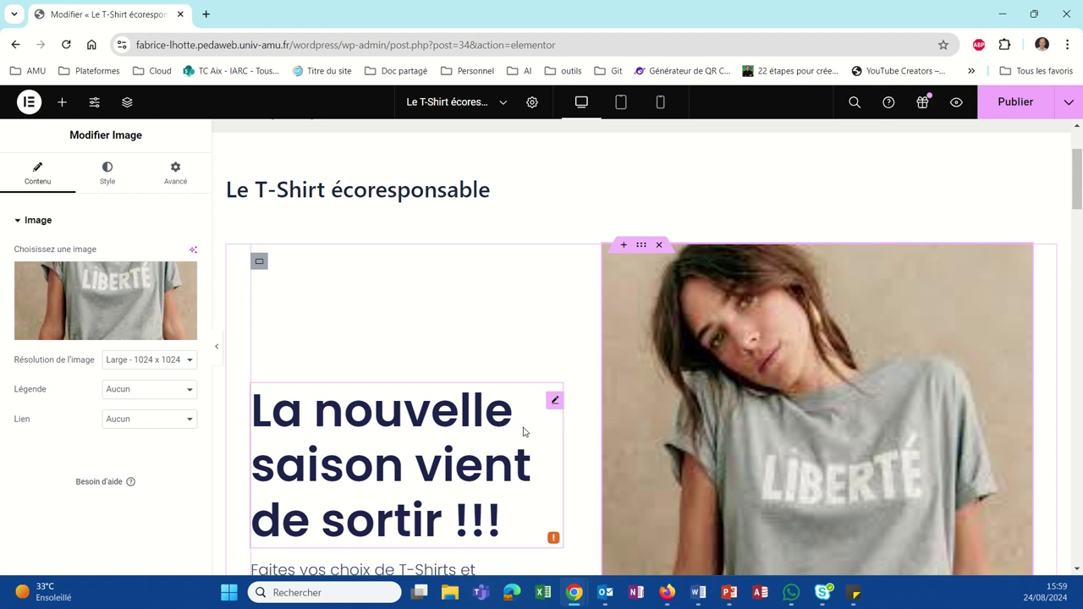
Step: Change the "Nous Contacter" button's normal background colour to orange #E8952A
scroll(348, 389, "down", 3)
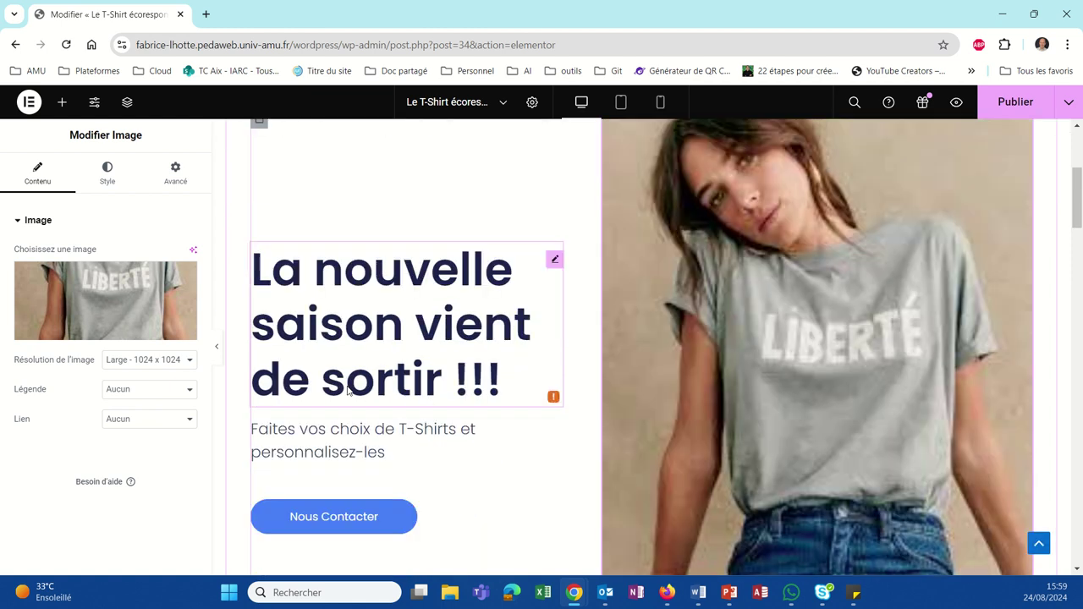
left_click(269, 457)
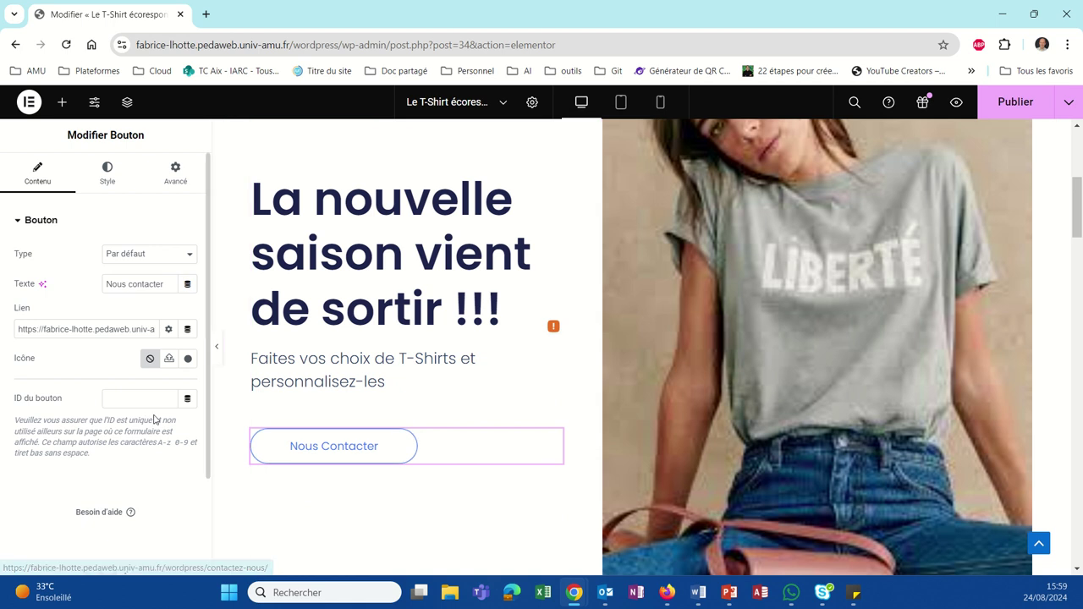
left_click(105, 174)
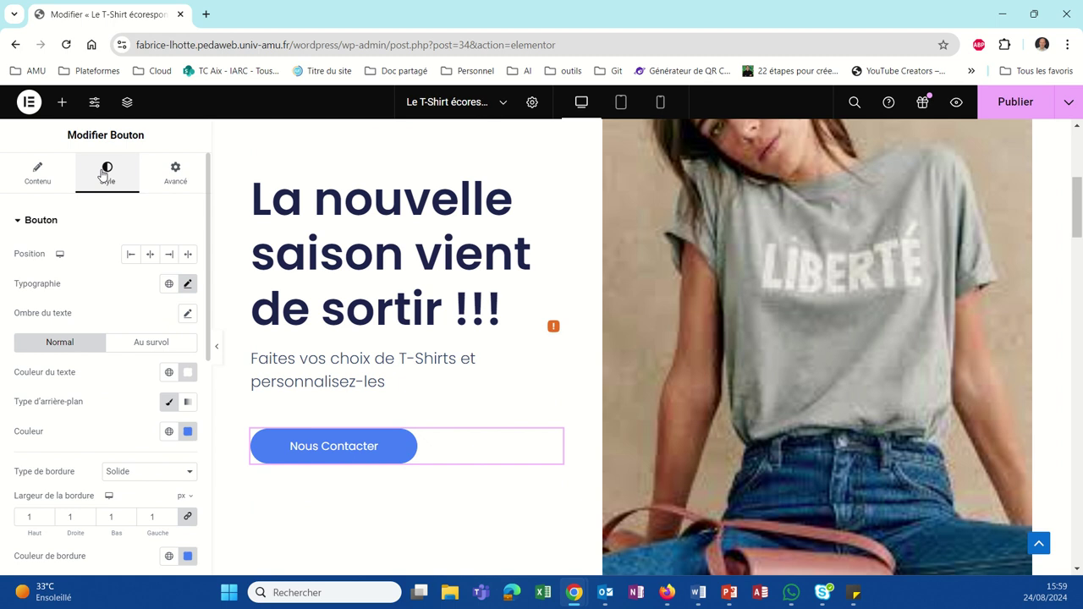
left_click(189, 432)
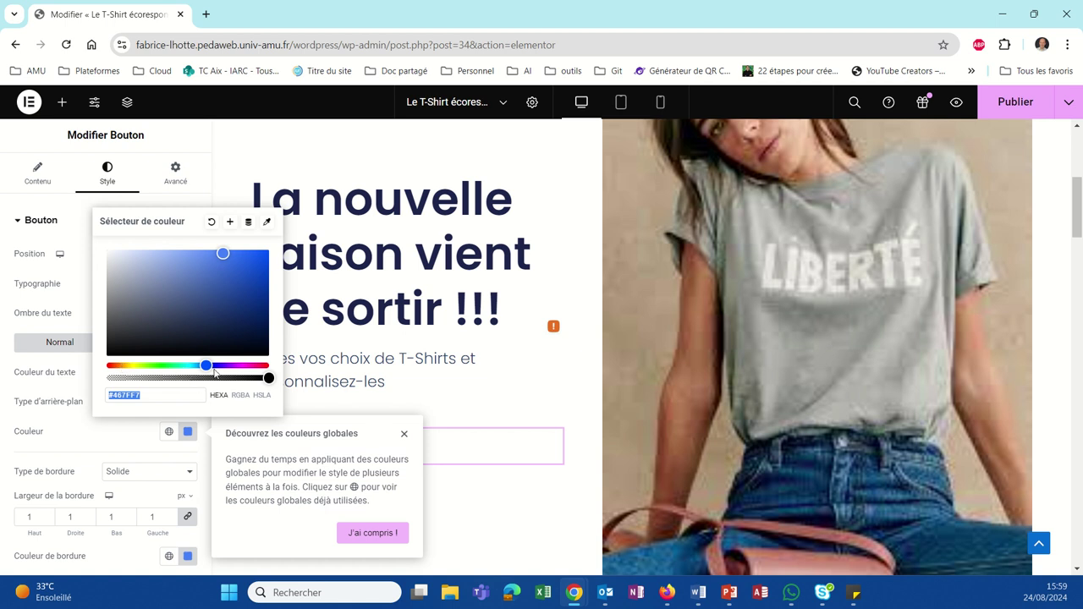
left_click_drag(206, 365, 123, 378)
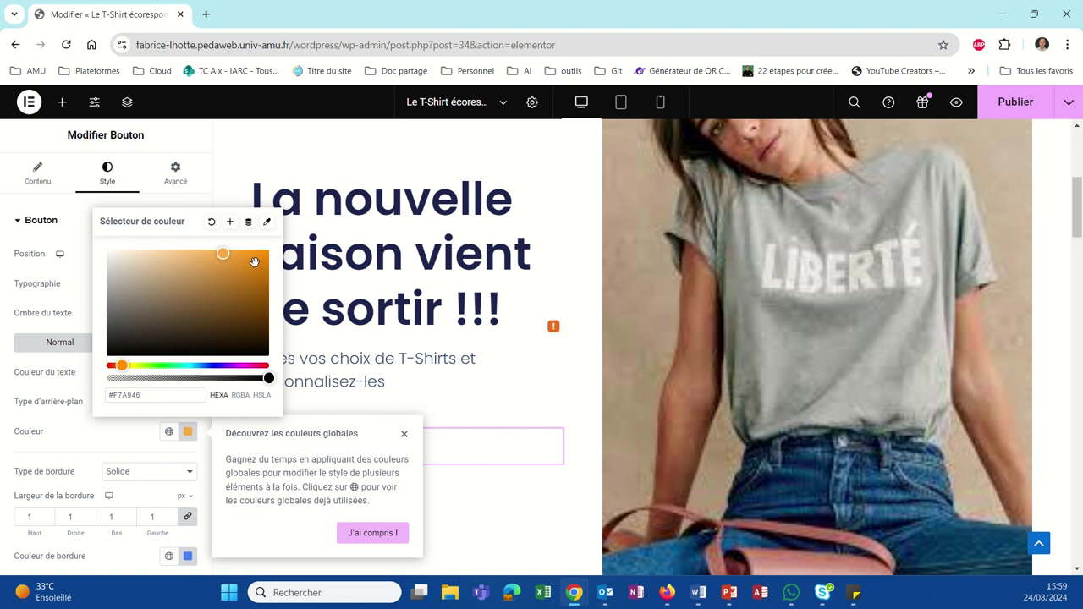
left_click_drag(222, 256, 240, 260)
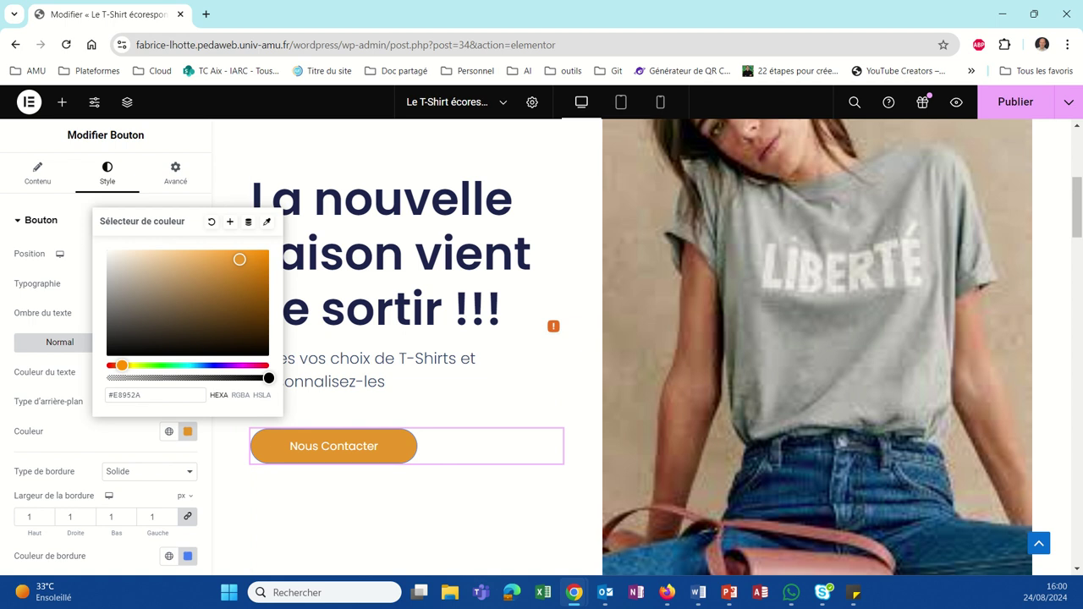
key("super+shift+q")
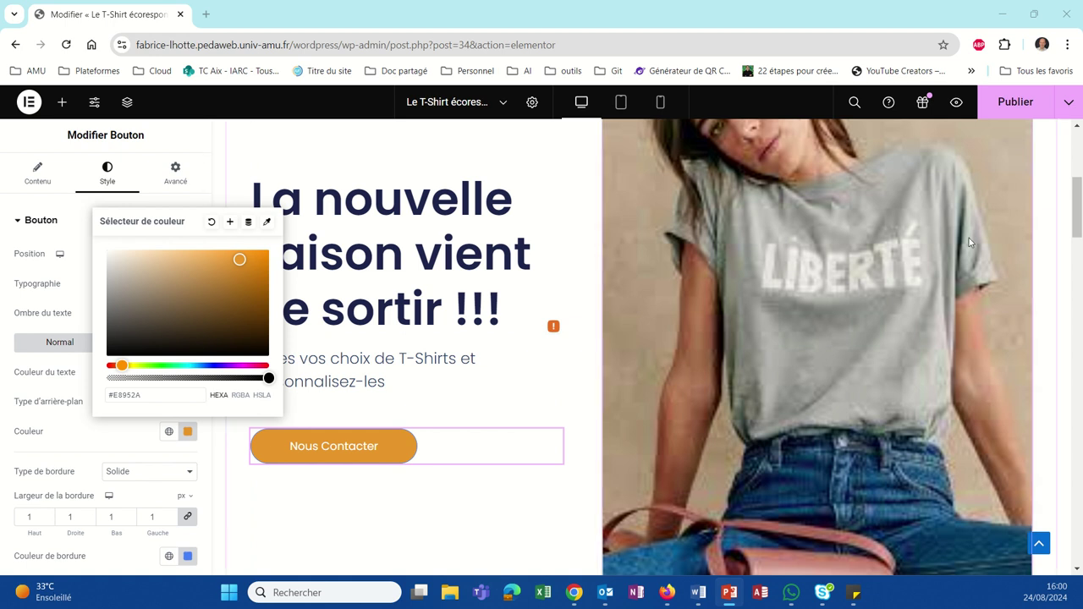
Step: Publish the page's changes, switch to Firefox and reload the live TeeVogue Store home page
left_click(1028, 104)
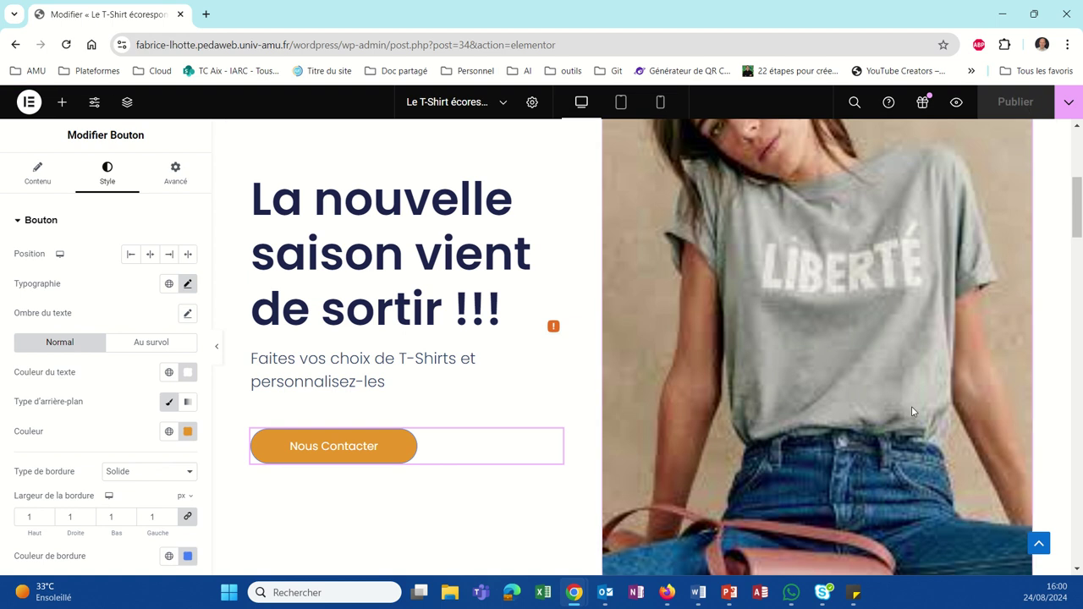
left_click(662, 602)
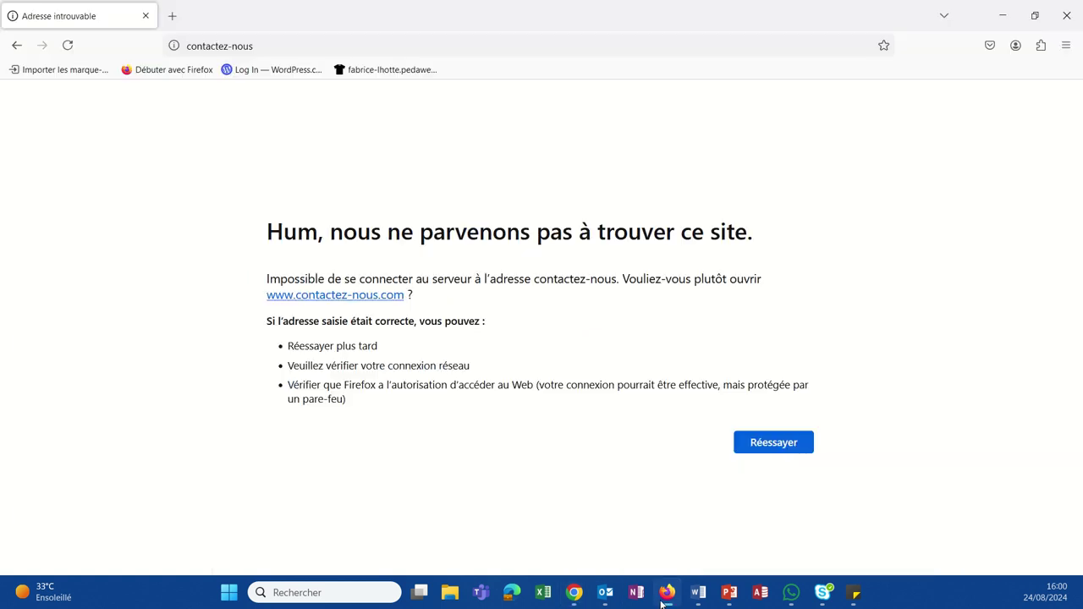
left_click(66, 45)
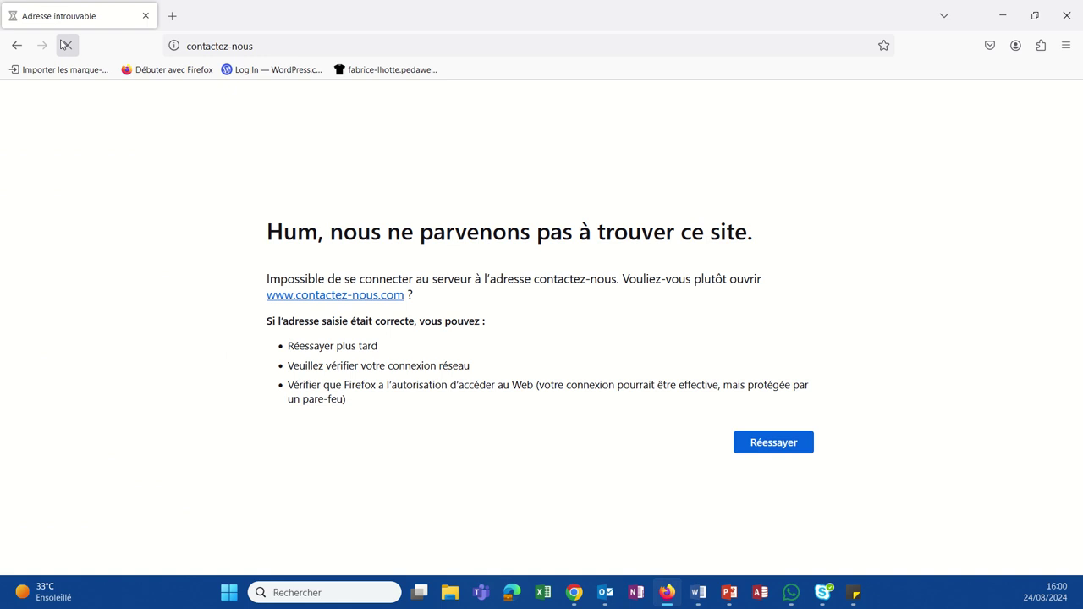
left_click(16, 45)
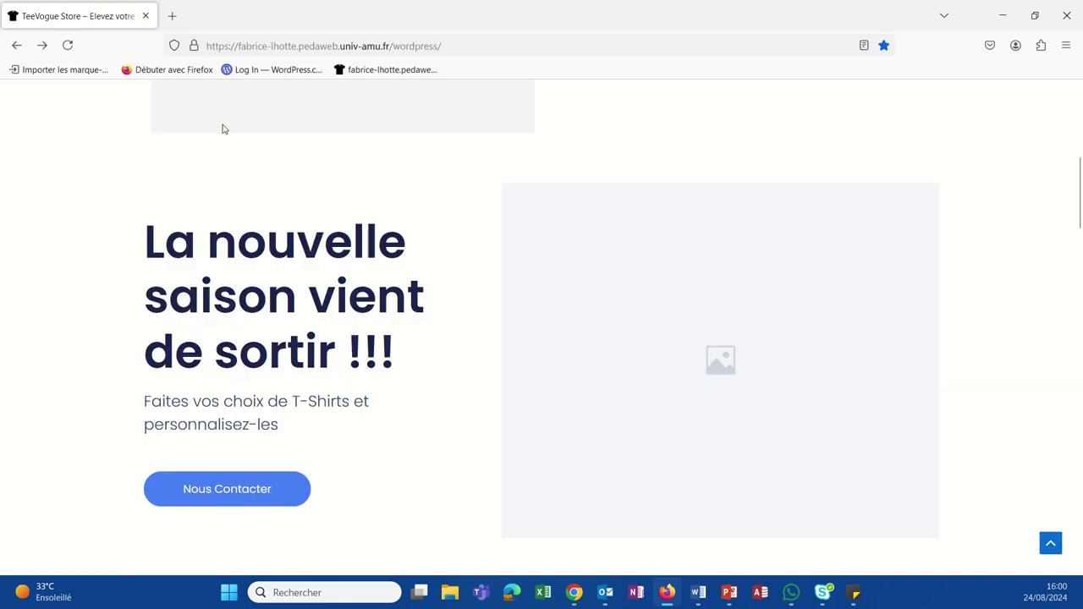
scroll(335, 265, "up", 6)
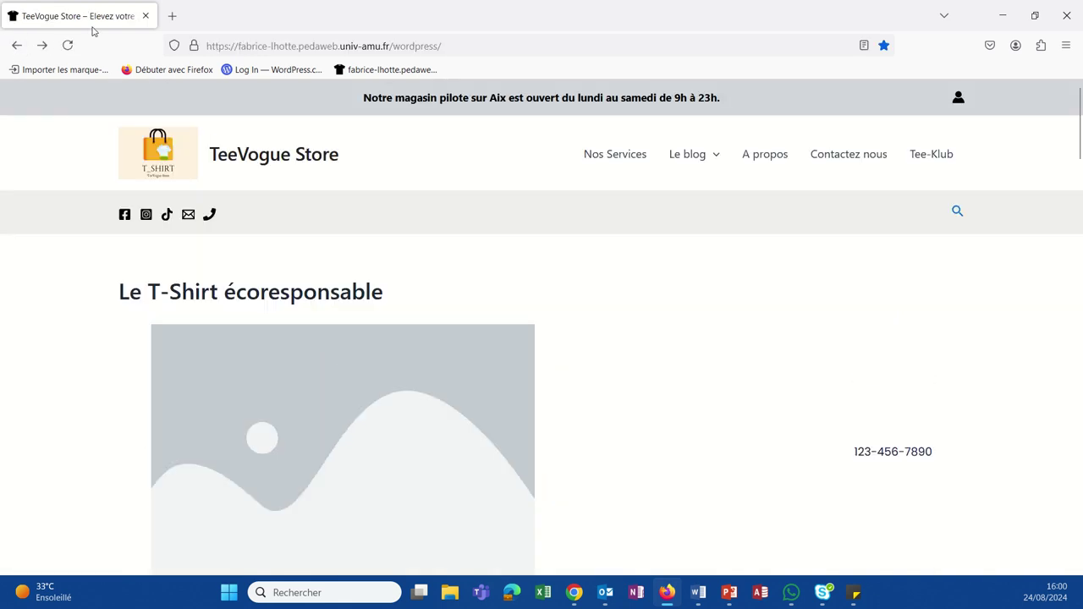
left_click(67, 46)
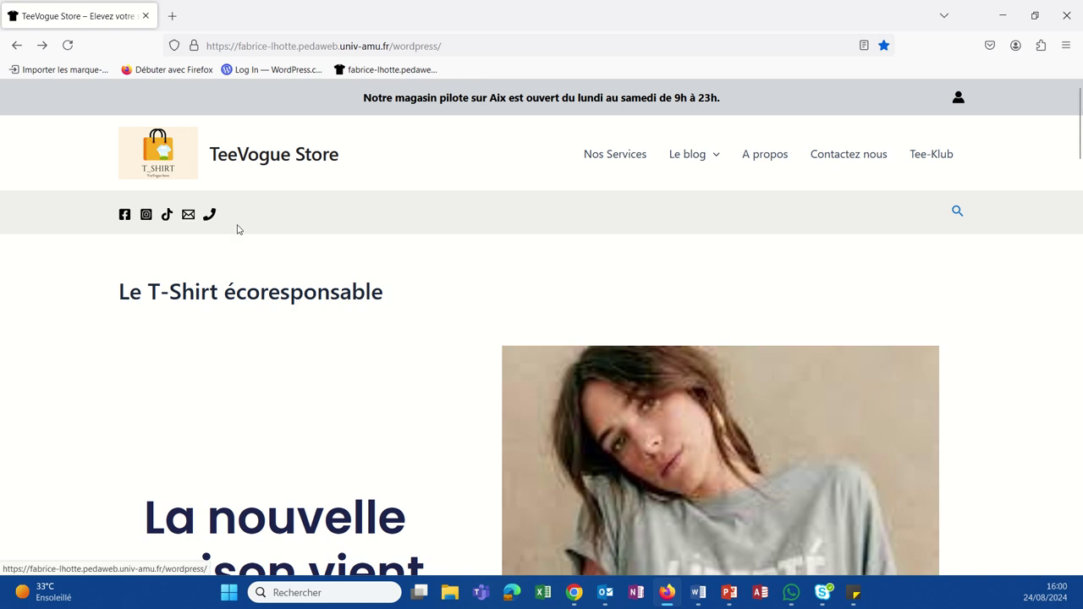
Step: Examine the published hero text, image and contact button, and the "About Us" section below them
scroll(304, 277, "down", 3)
scroll(305, 274, "down", 1)
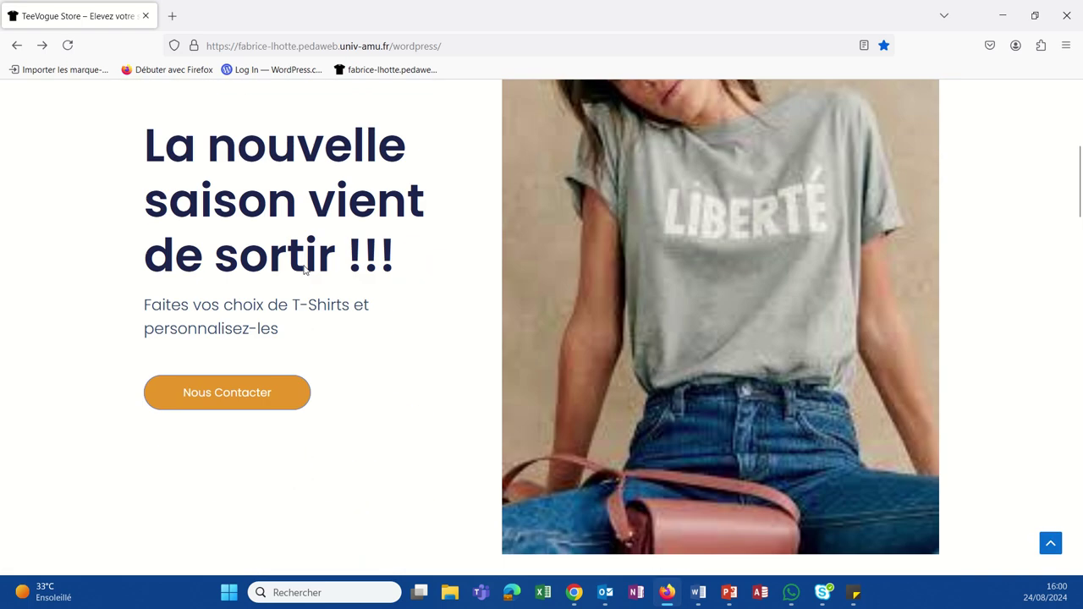
scroll(305, 269, "up", 4)
scroll(306, 269, "down", 4)
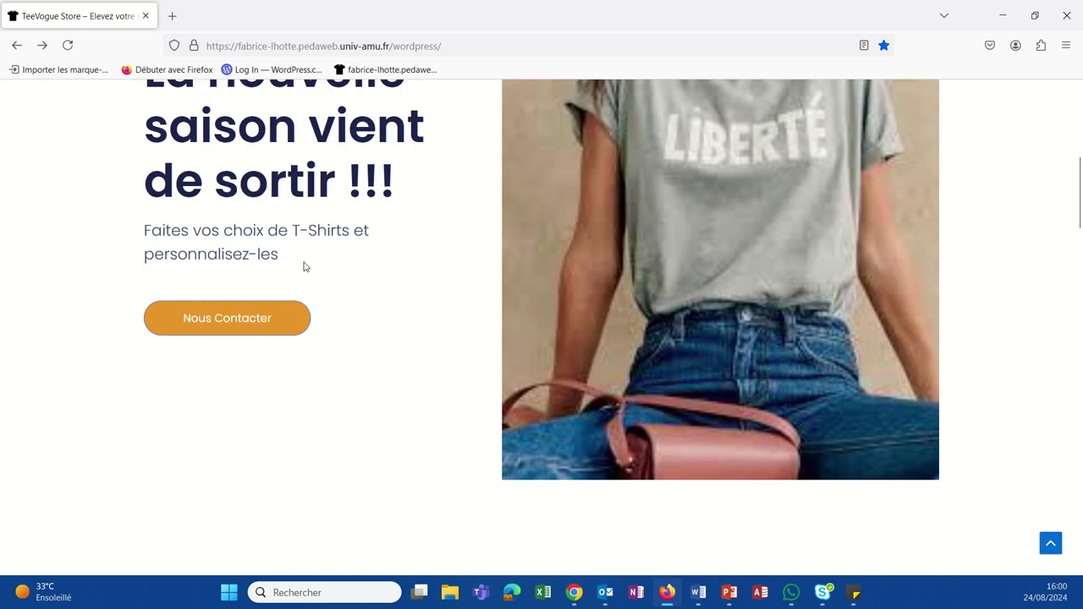
scroll(305, 267, "up", 2)
scroll(305, 263, "down", 2)
scroll(304, 264, "down", 5)
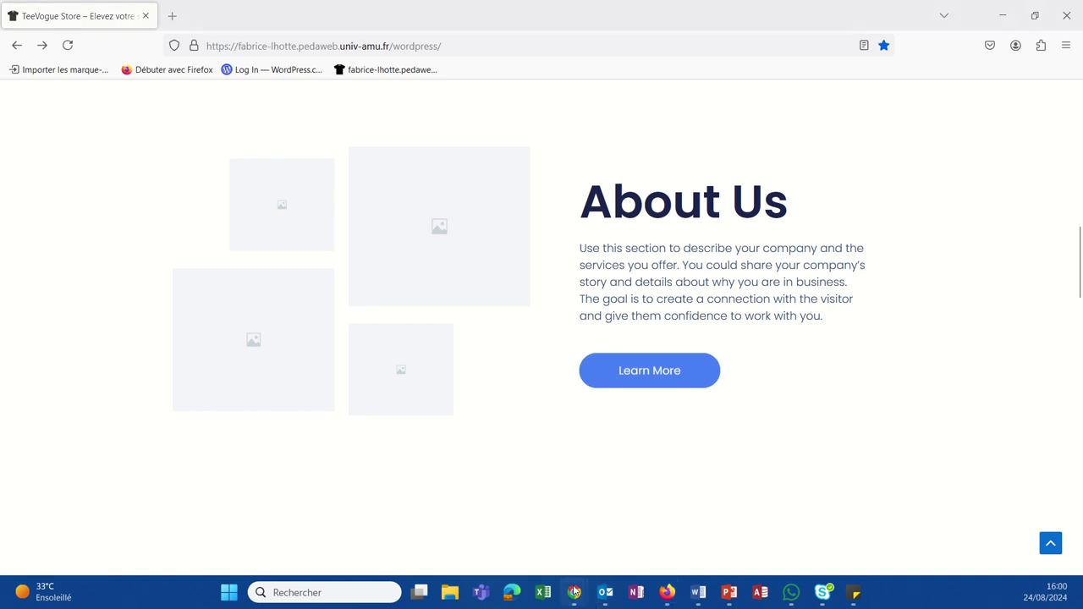
Step: Return to the Elementor editor in Chrome and replace the "About Us" heading with "Nos Produits"
mouse_move(574, 592)
left_click(649, 511)
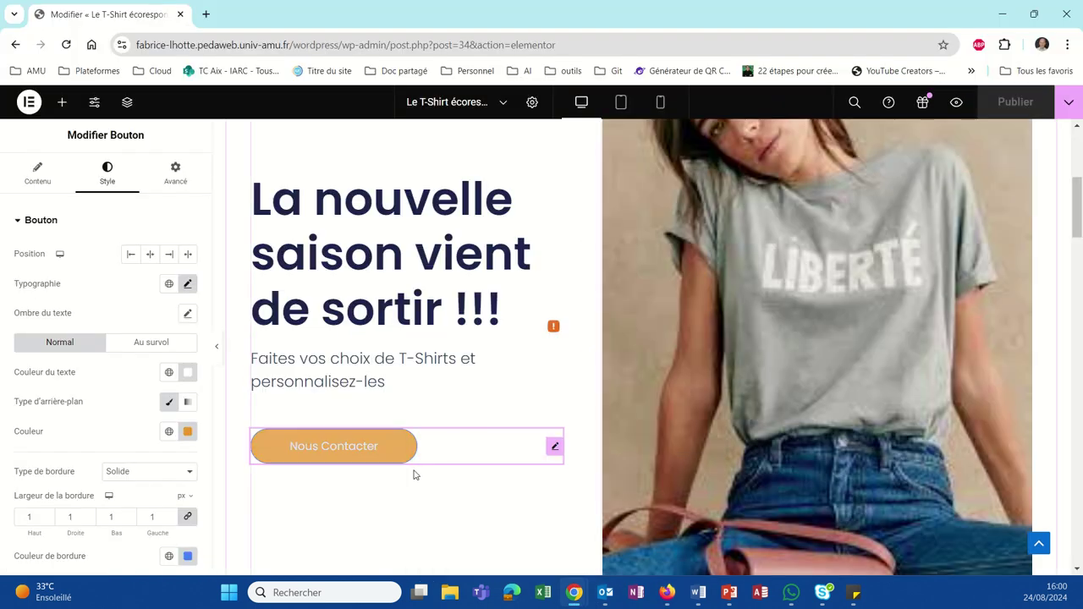
scroll(414, 475, "down", 5)
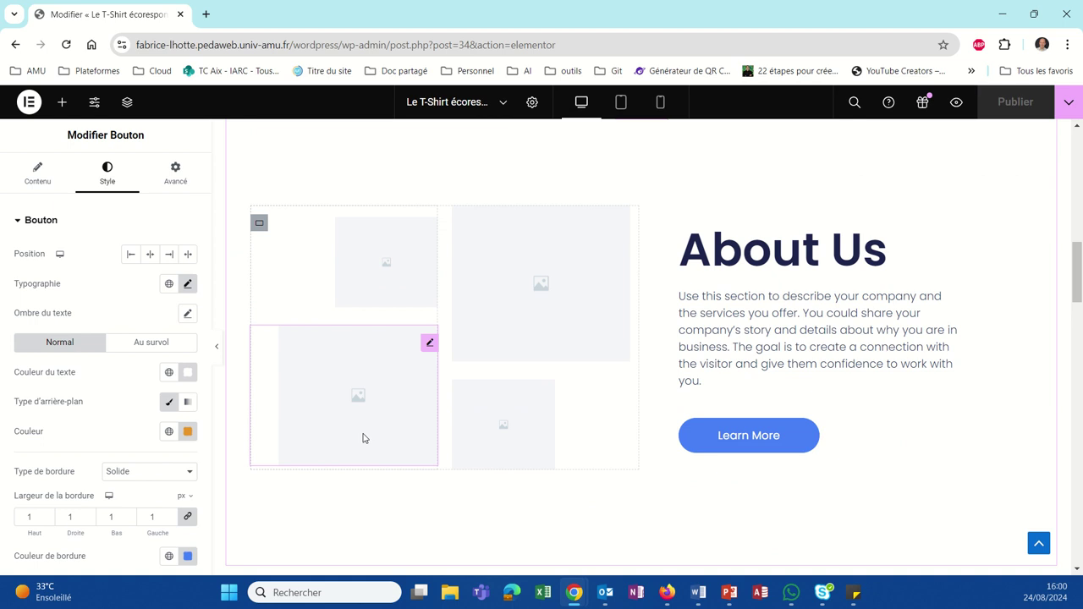
left_click(857, 249)
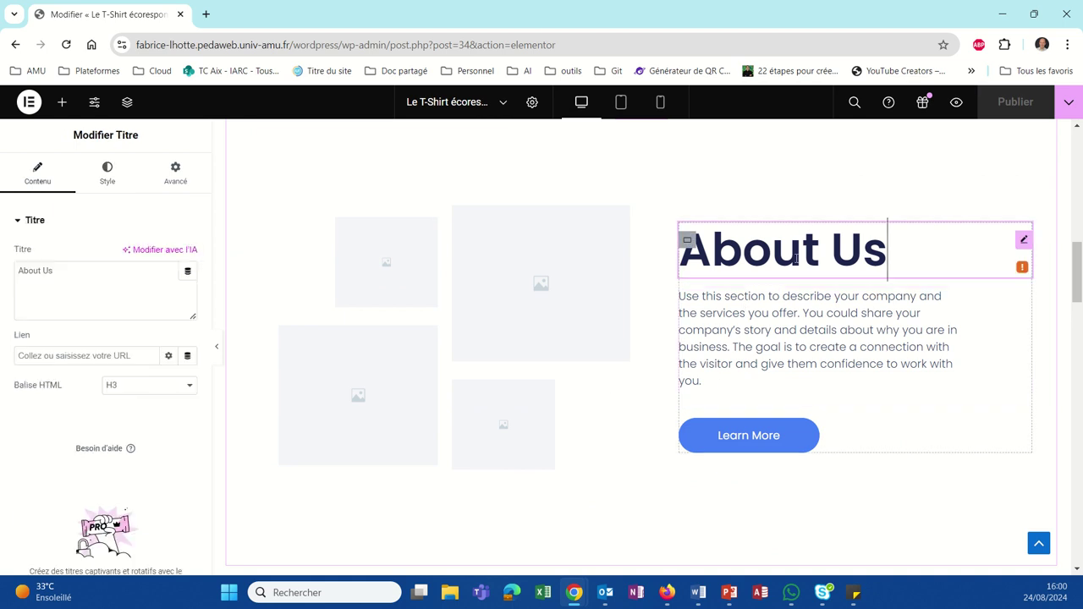
left_click(886, 245)
left_click_drag(889, 245, 745, 243)
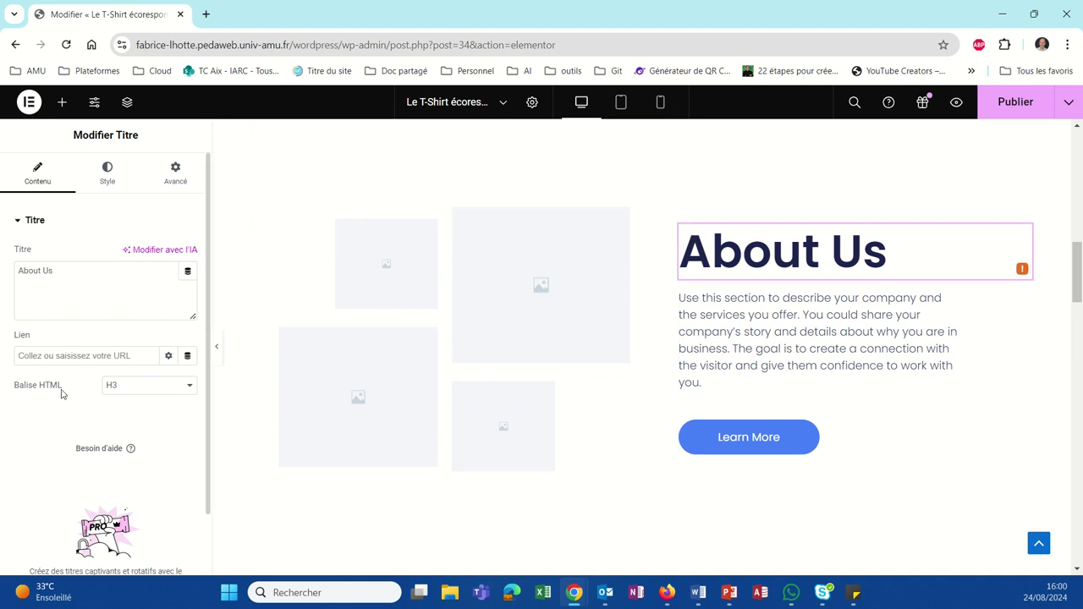
left_click(18, 270)
key("BackSpace")
key("BackSpace")
key("BackSpace")
key("BackSpace")
key("BackSpace")
key("BackSpace")
key("BackSpace")
key("BackSpace")
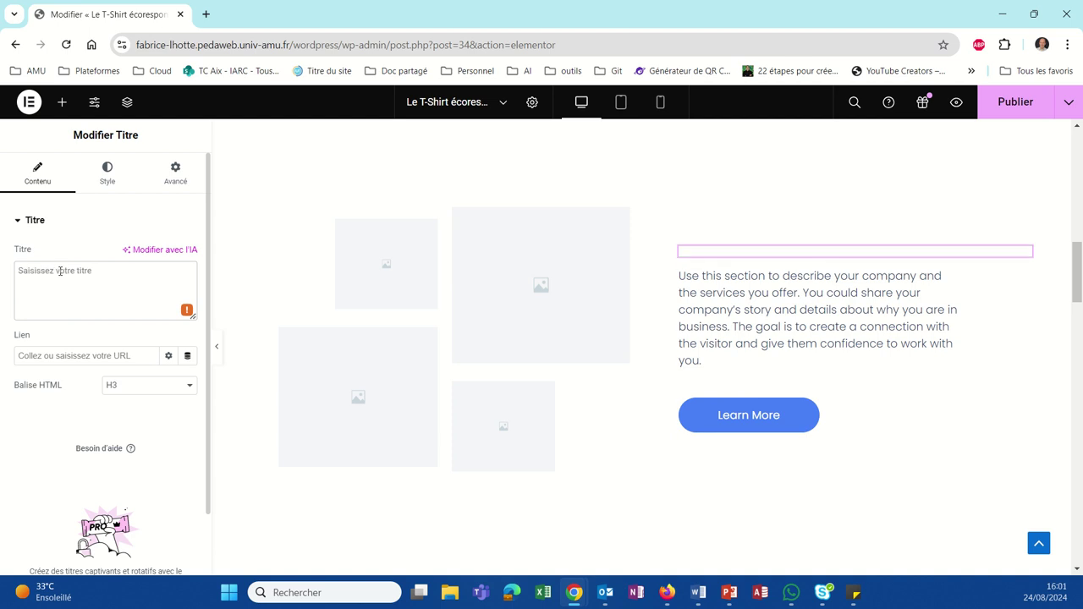
type("Nos P")
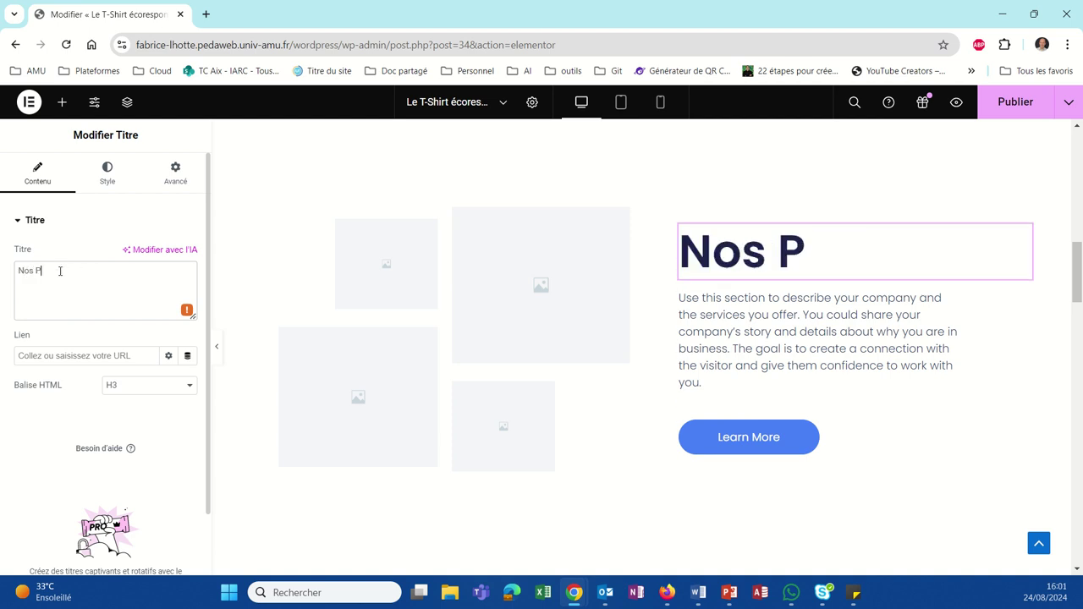
type("roduits")
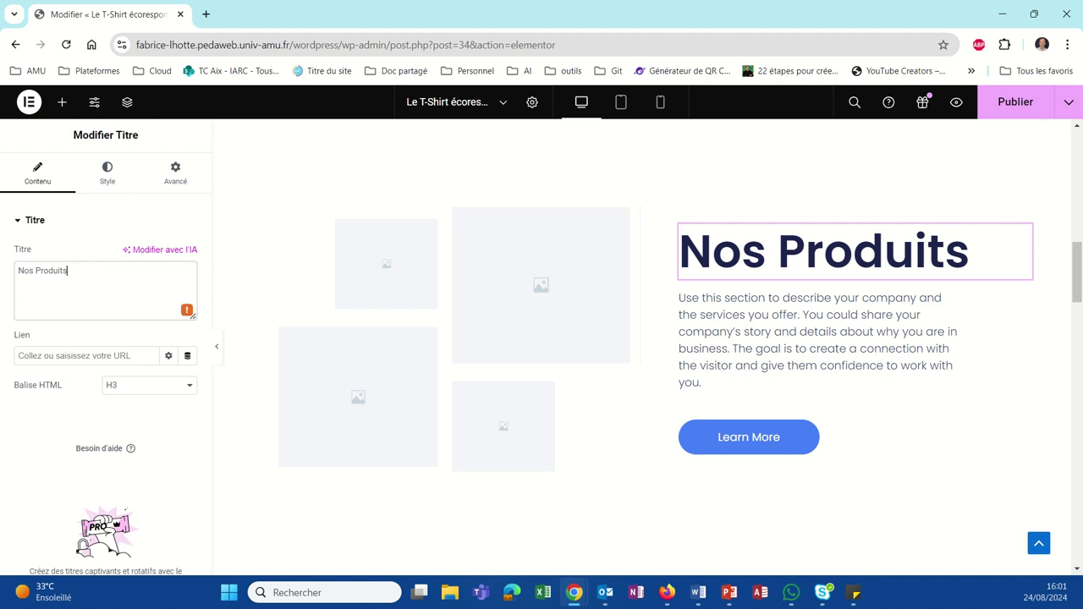
Step: Replace the placeholder paragraph under the "Nos Produits" heading with "Voici quelques une de nos productions"
left_click(730, 353)
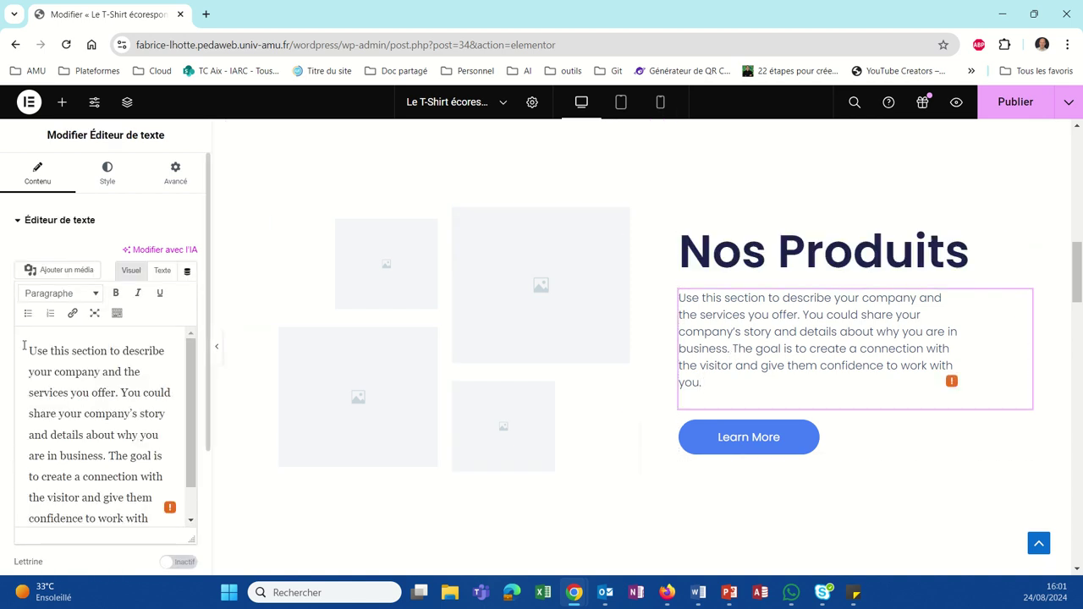
left_click_drag(24, 346, 167, 489)
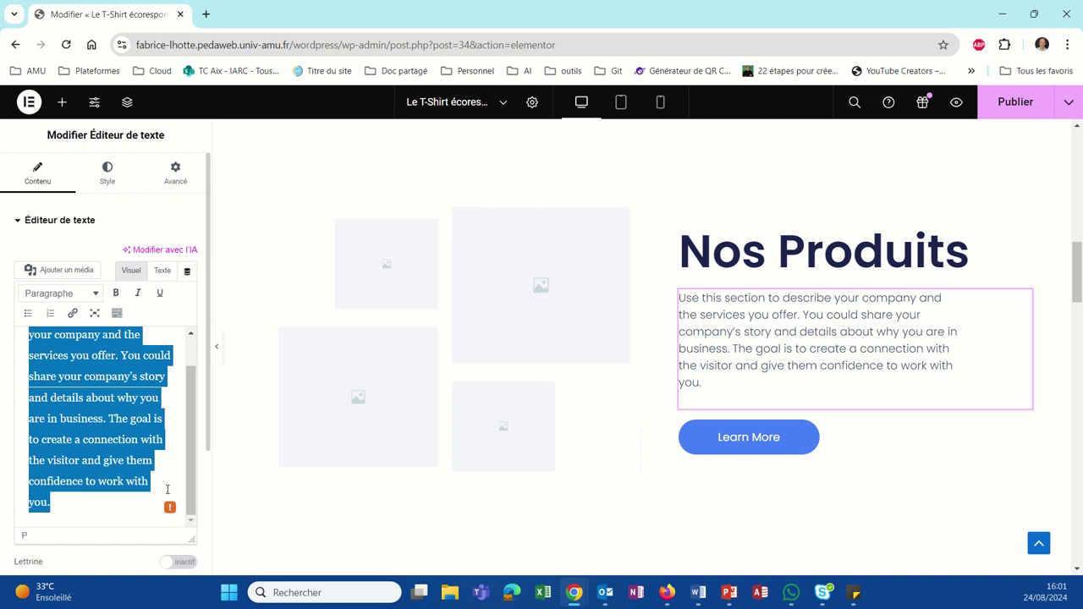
type("Voici ")
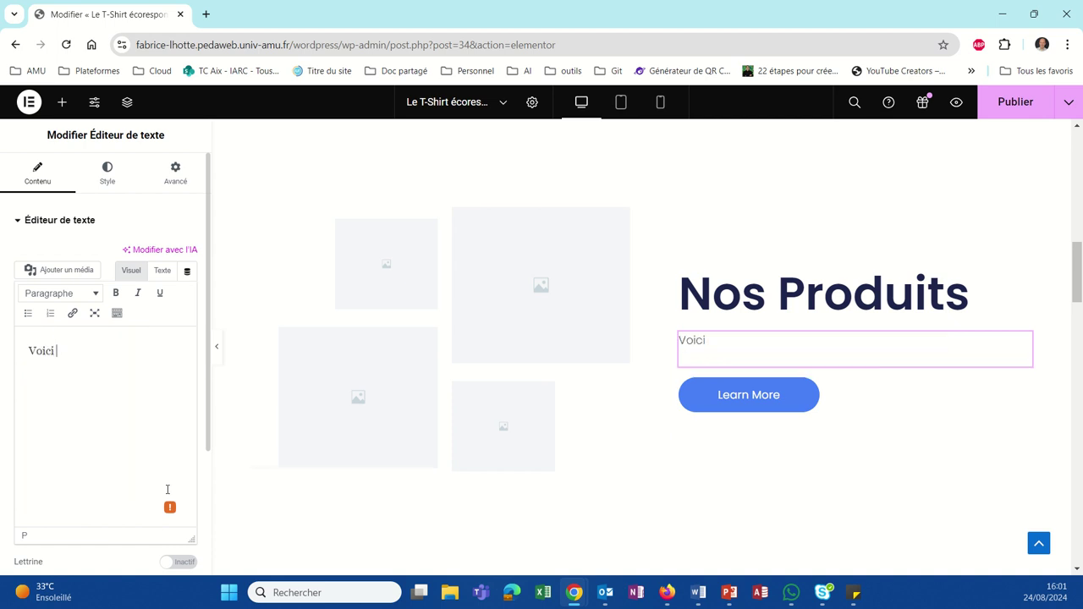
type("ques")
key("BackSpace")
type("lques une")
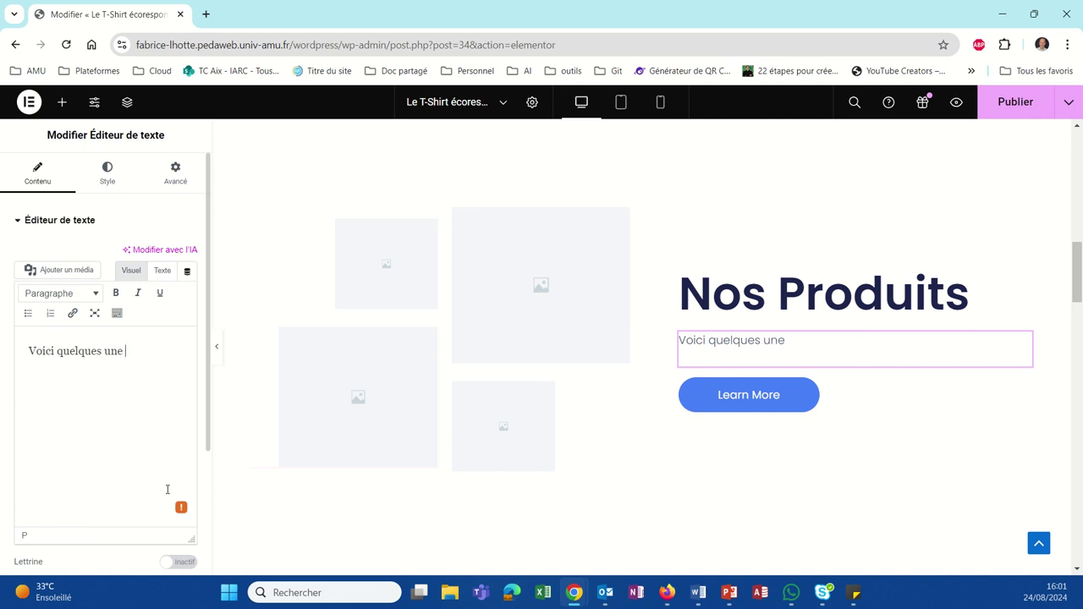
type(" de nos productions")
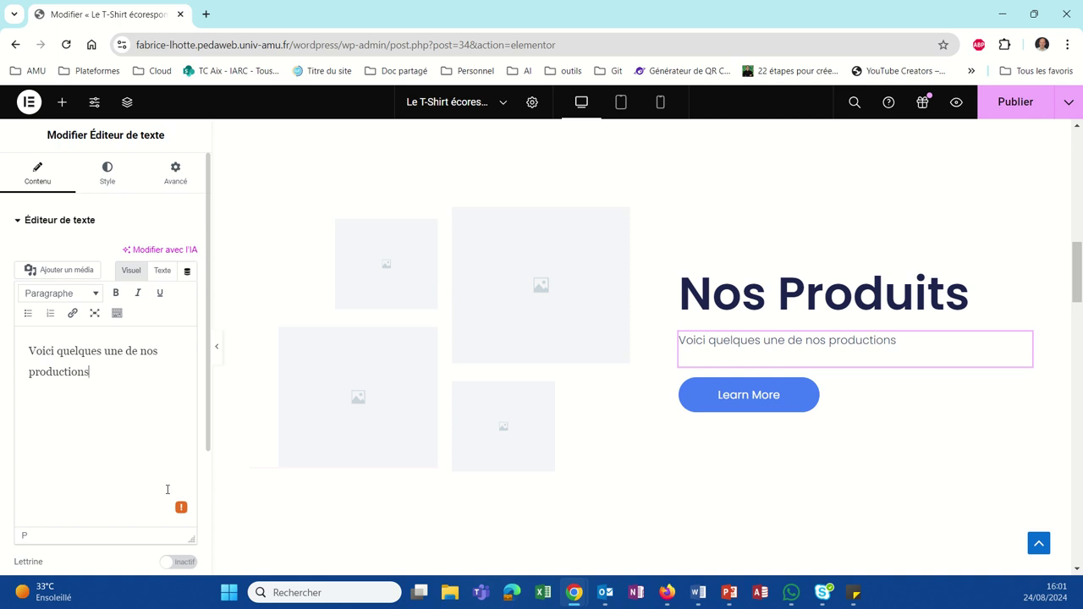
Step: Extend the paragraph with ". Nos T-shirts sont écoresponsbles cela signifie qu'ils prennent le plus grand soin de notre planète."
type(". Nos T-shirts é")
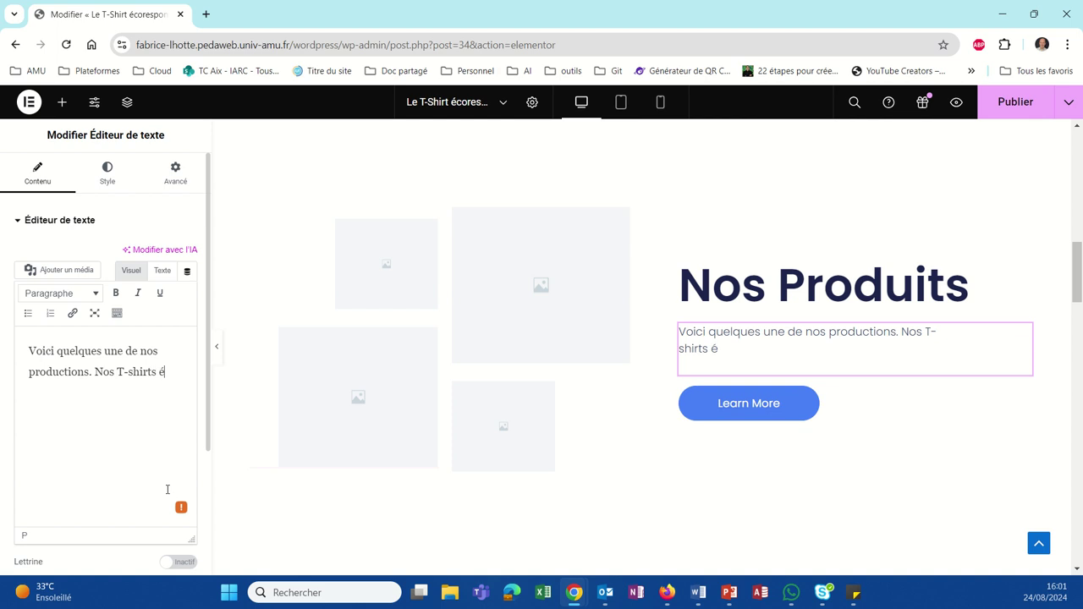
key("BackSpace")
type("sont écoresponsbles")
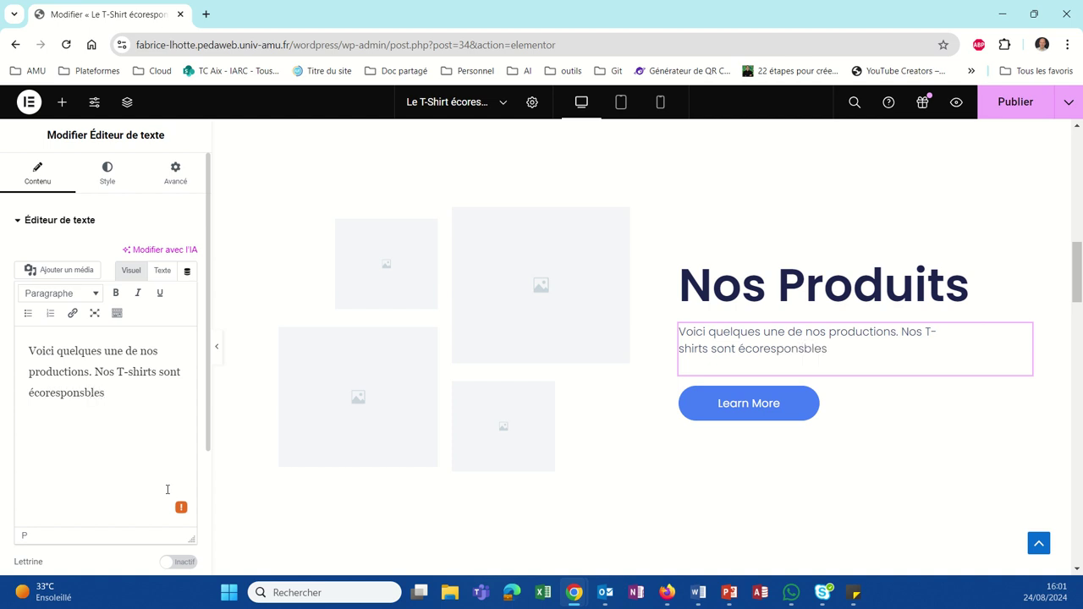
type(" cela signifie ")
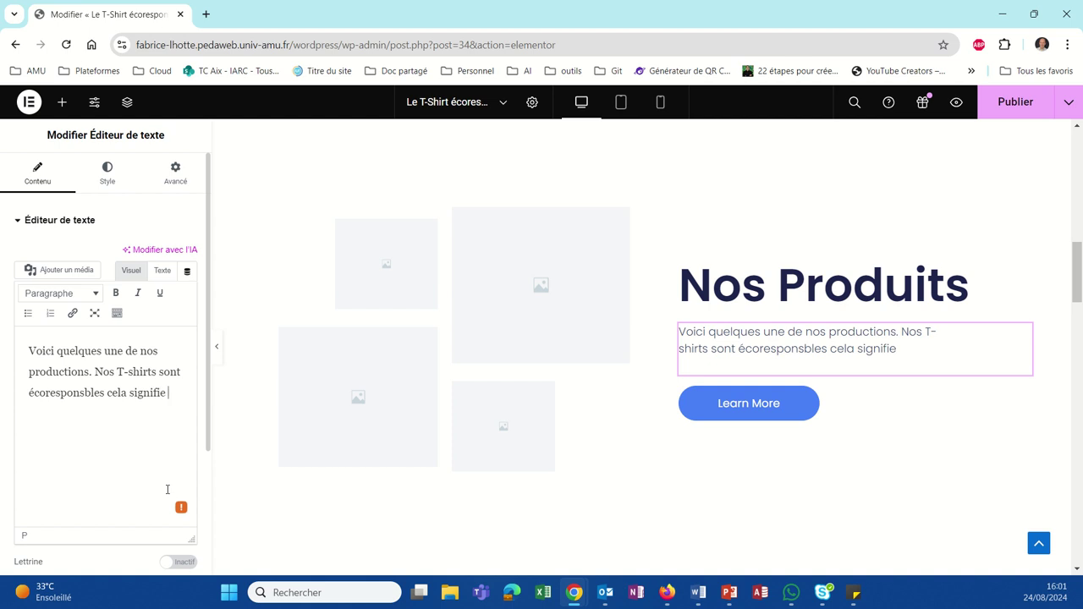
type("qu'ils prennent ")
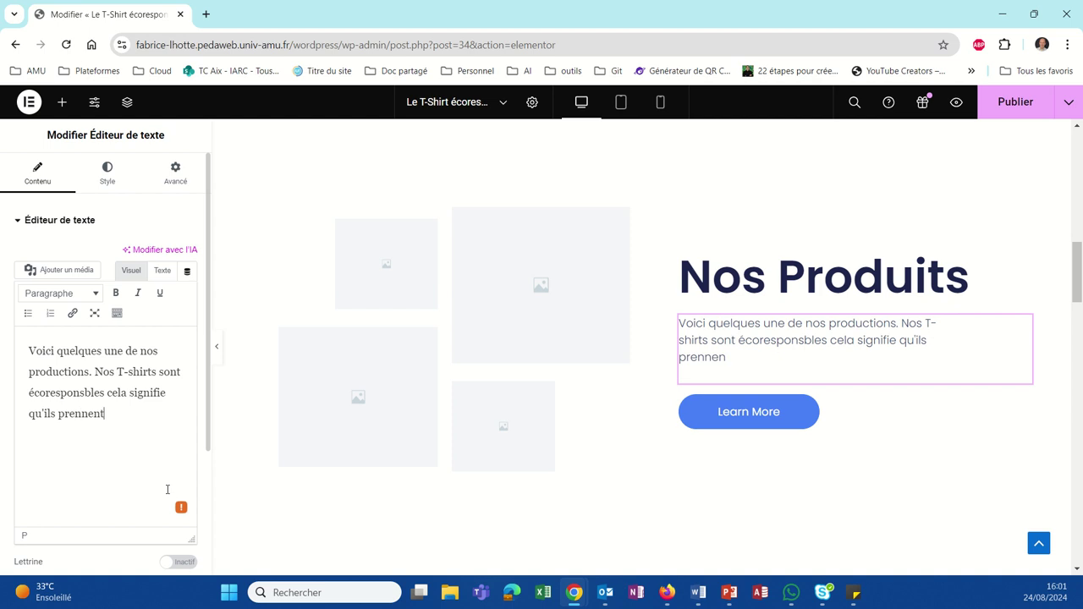
type("le plus grand soin")
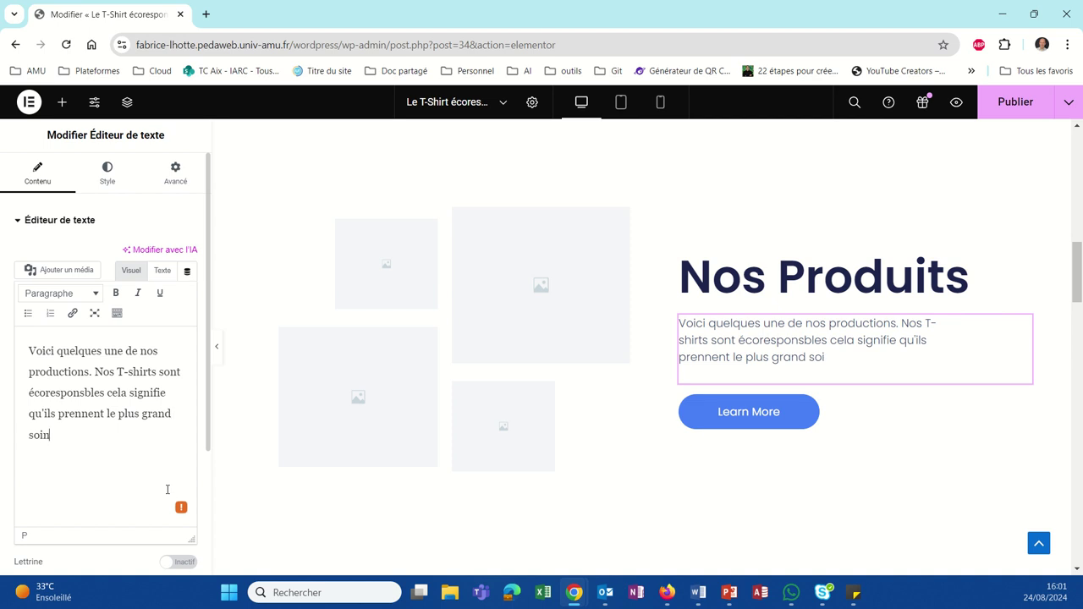
type(" de notre pl")
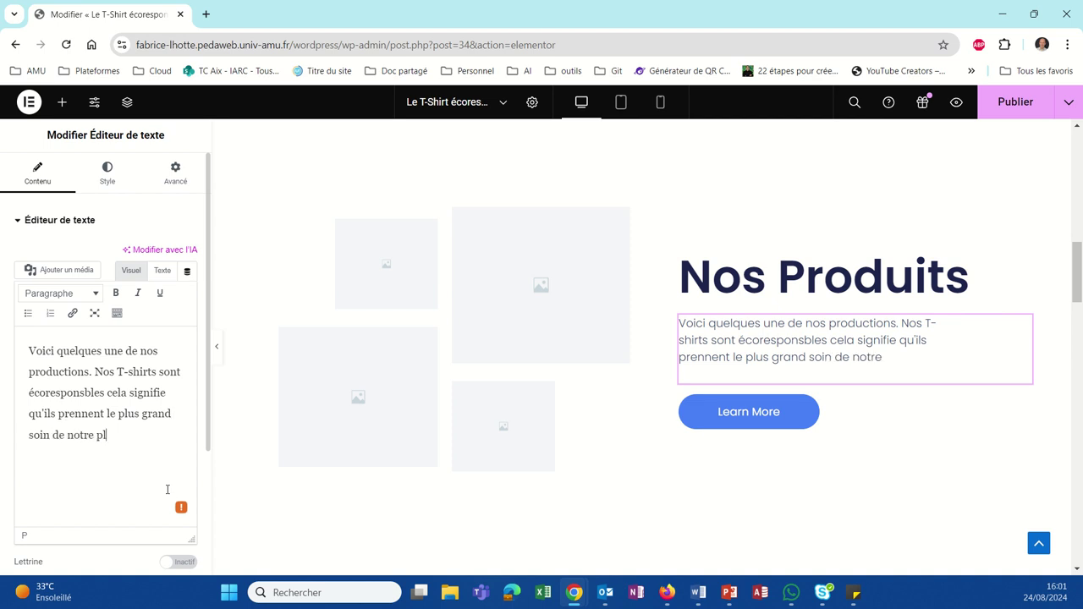
type("anète.")
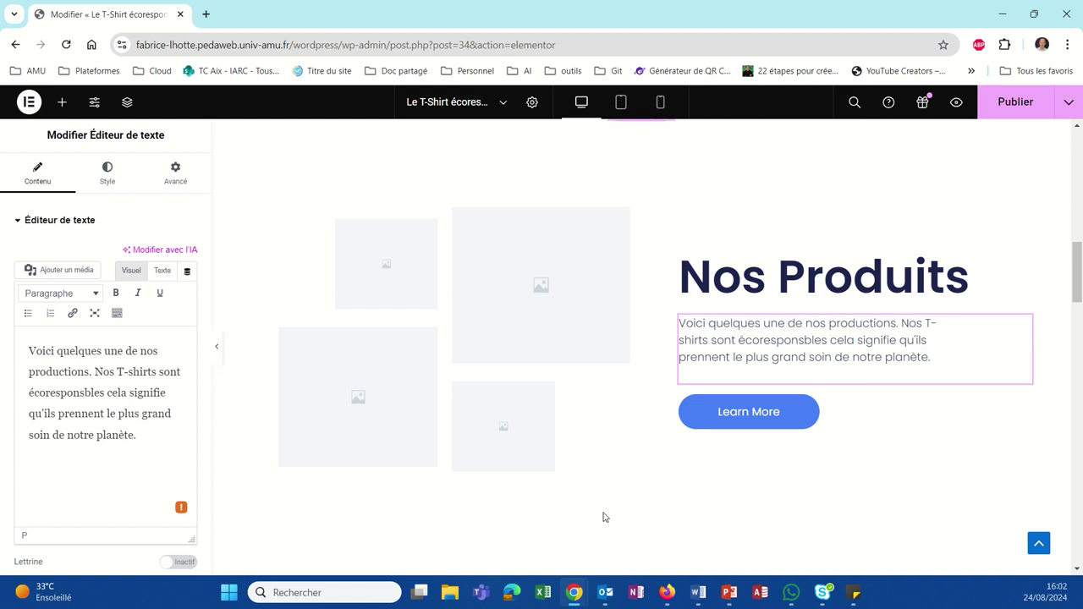
Step: Change the text of the "Learn More" button below the paragraph to "En savoir plus"
left_click(767, 413)
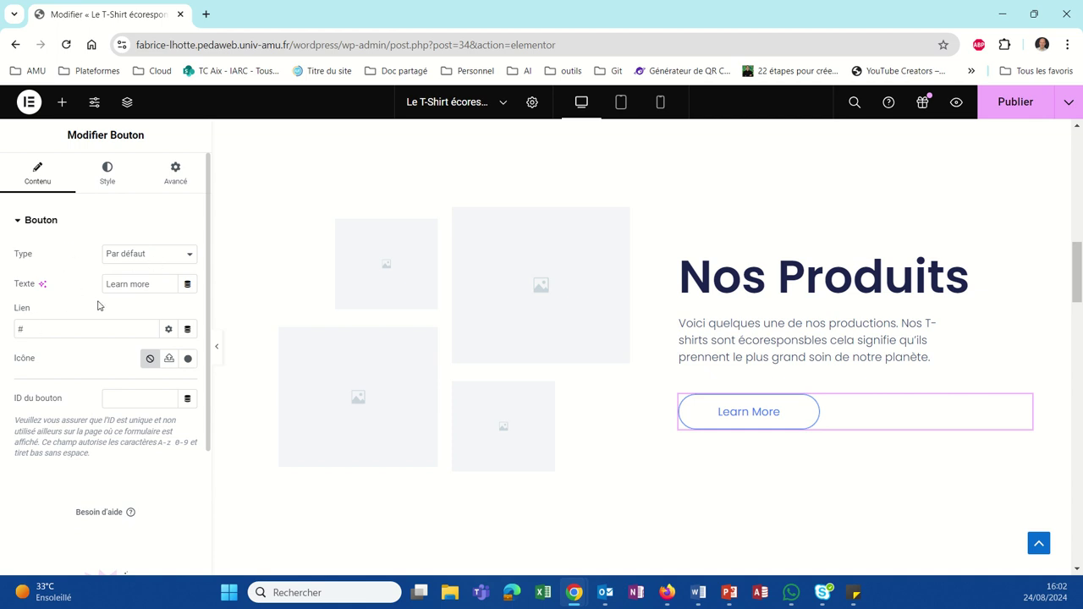
left_click_drag(153, 283, 98, 284)
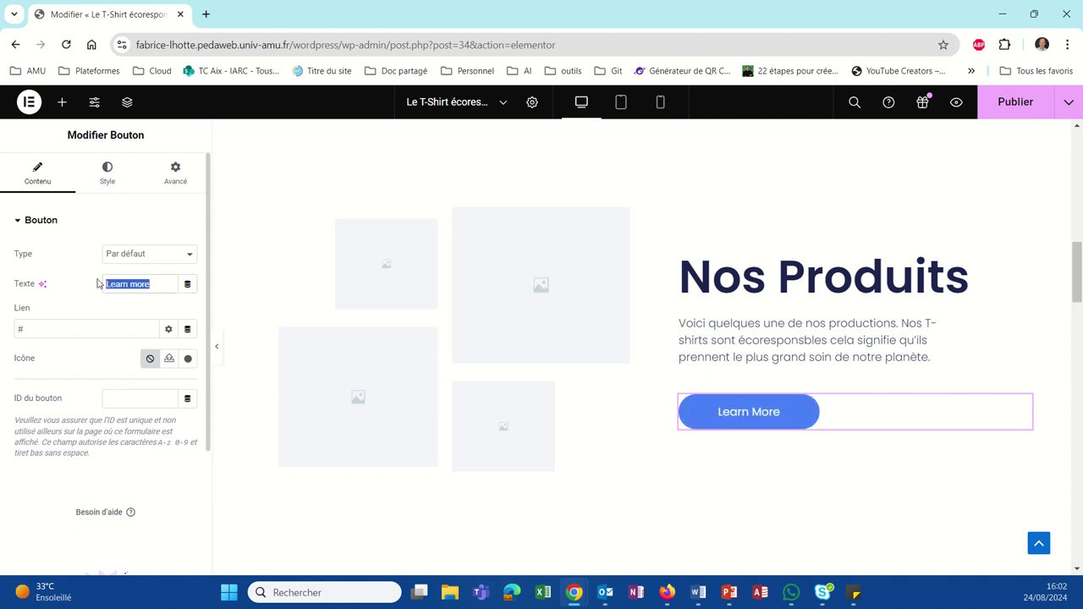
type("En s")
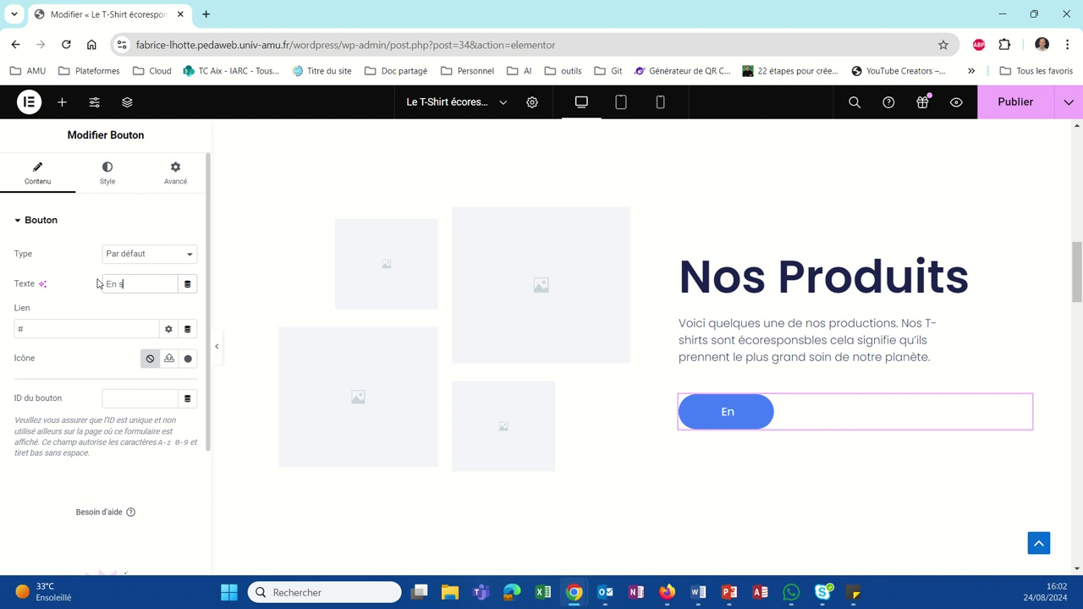
type("avoir plus")
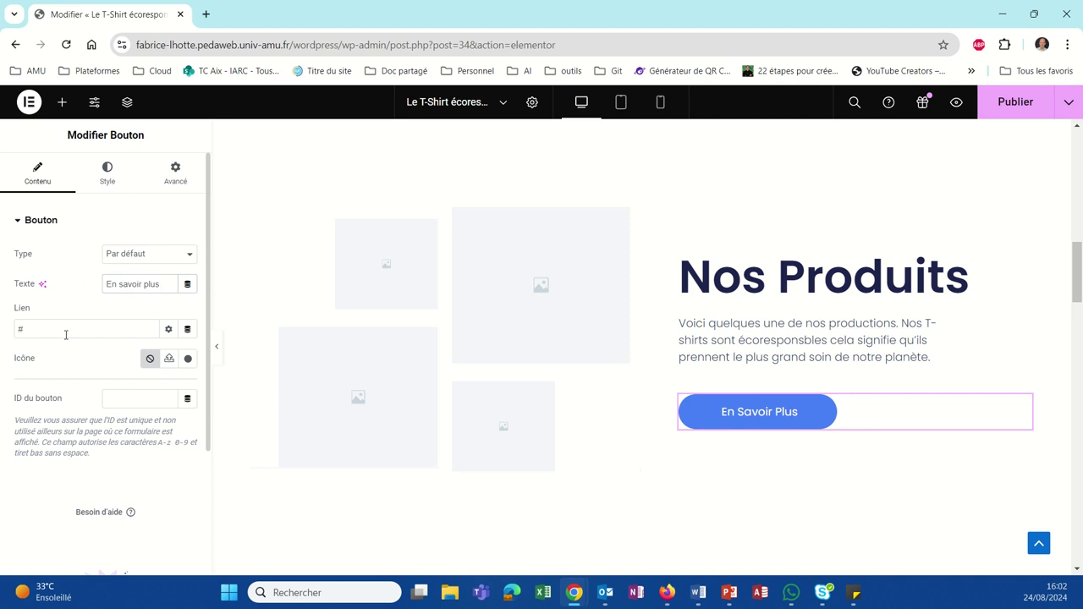
Step: Replace the "#" link of the "En savoir plus" button with "t-shir"
key("BackSpace")
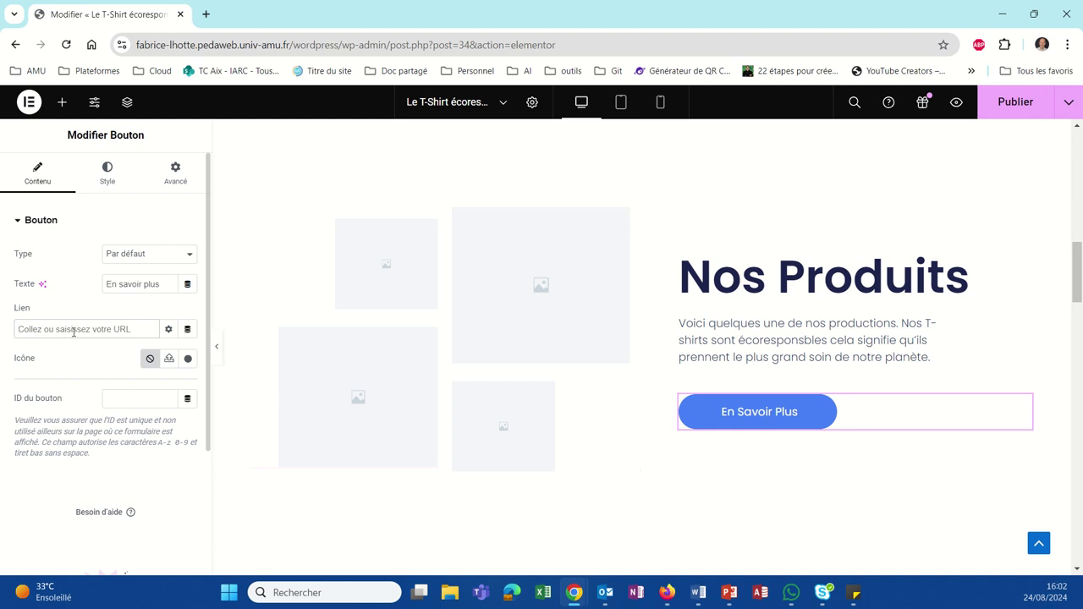
type("t-shir")
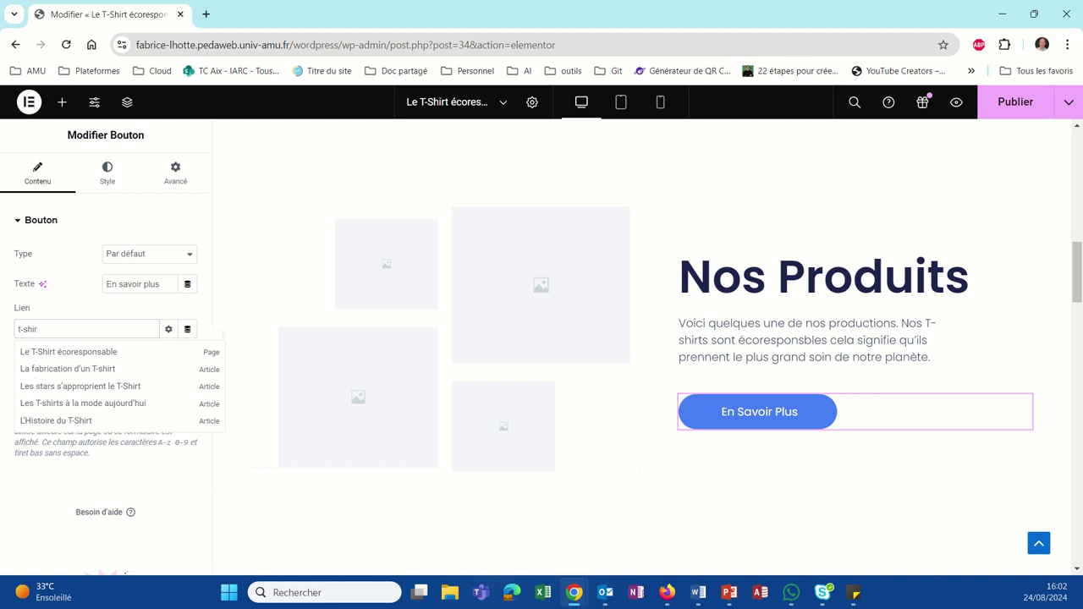
scroll(452, 370, "down", 1)
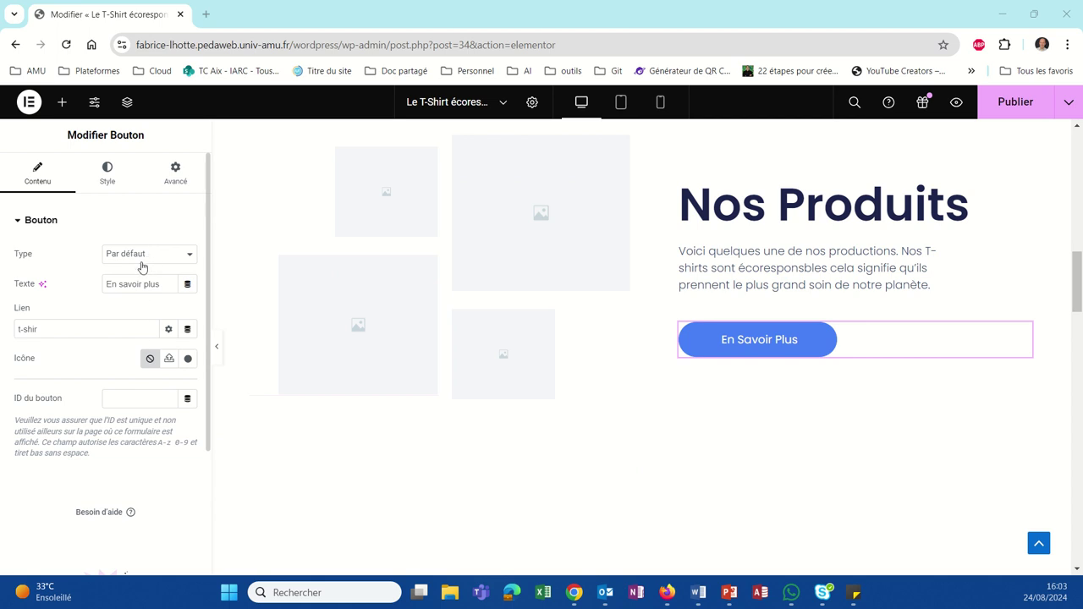
Step: Replace the link of the "En savoir plus" button with the "A propos" page, searching for "propos"
left_click(85, 329)
key("ctrl+a")
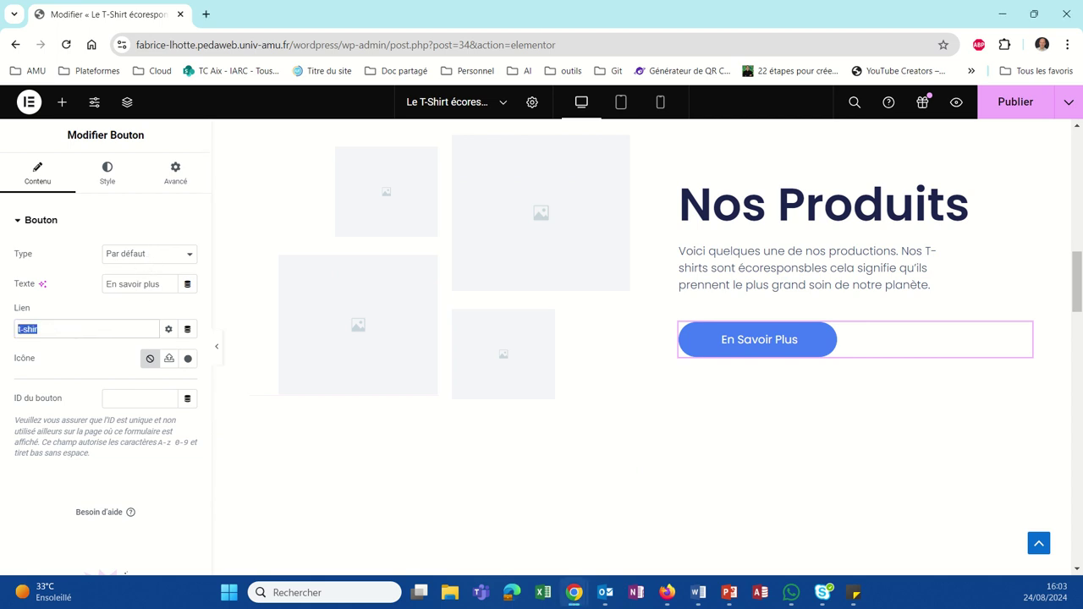
type("propos")
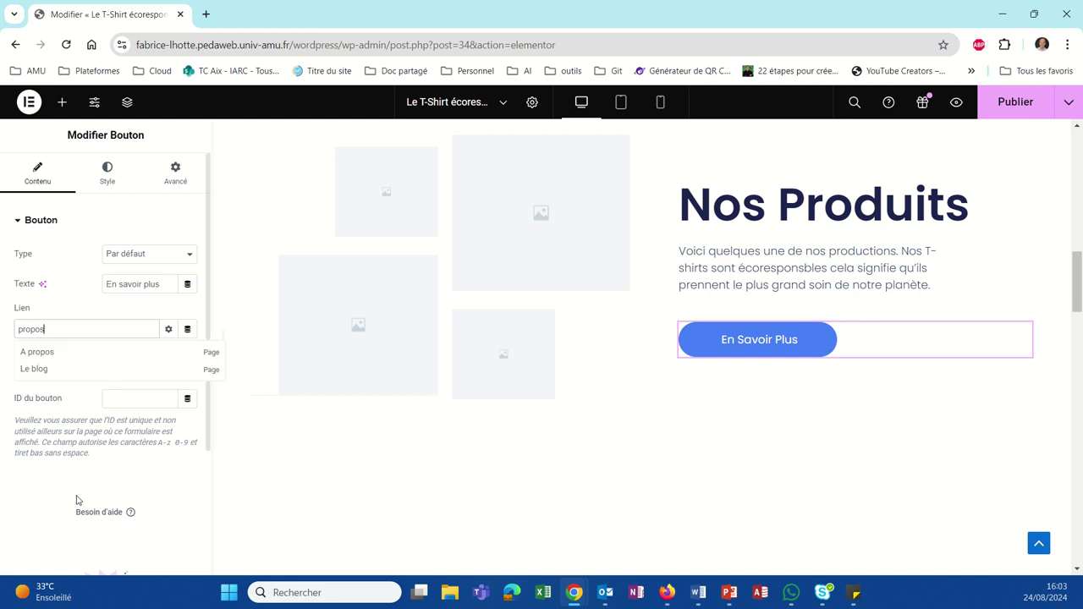
left_click(42, 352)
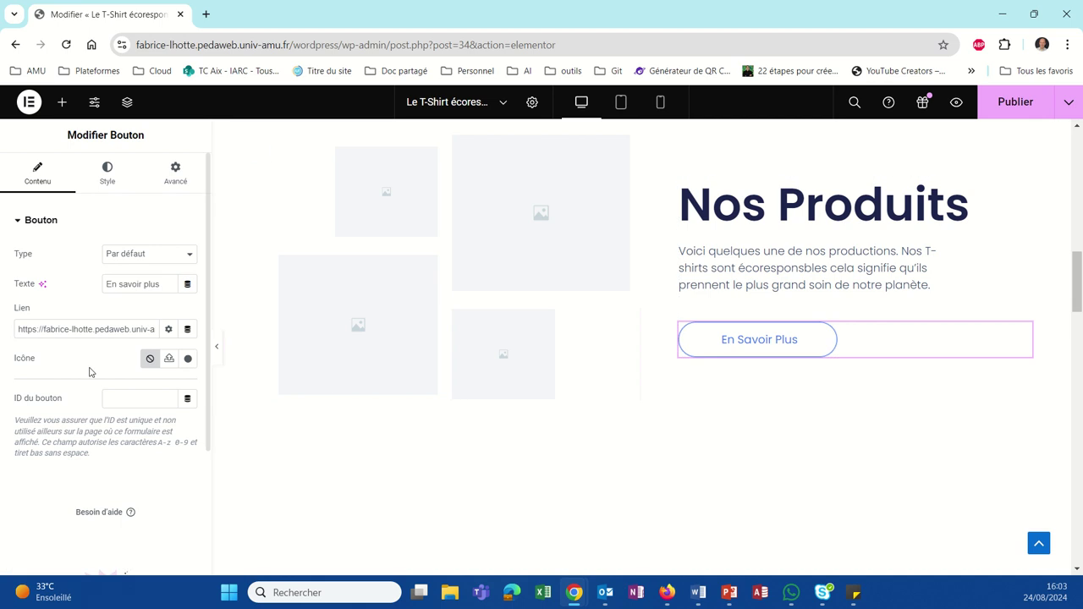
Step: Set the normal background colour of the "En savoir plus" button to #E8952A, copied from the hero's "Nous Contacter" button
left_click(109, 171)
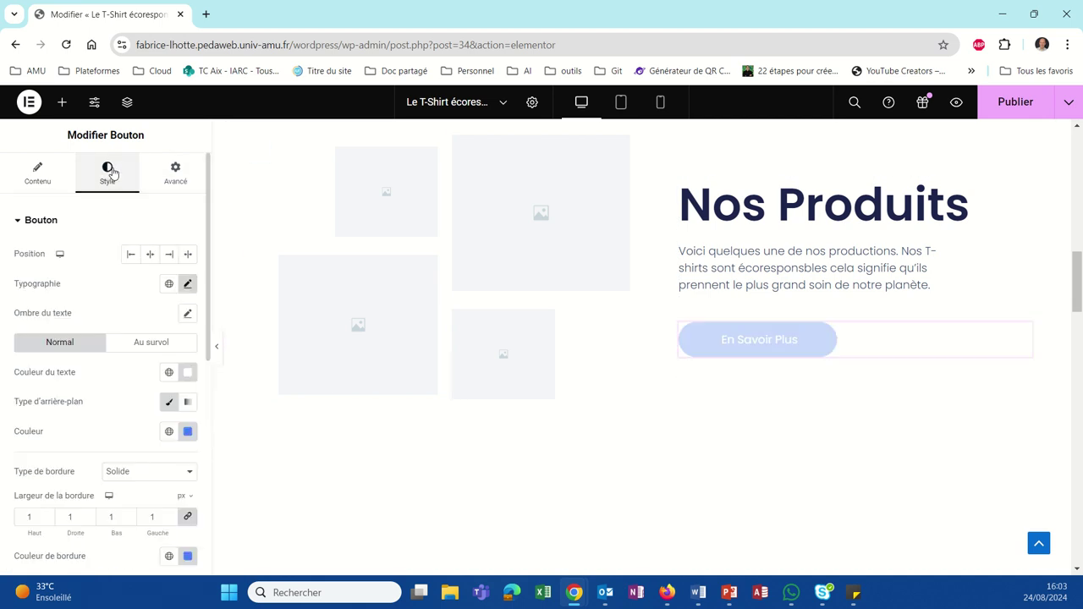
left_click(188, 433)
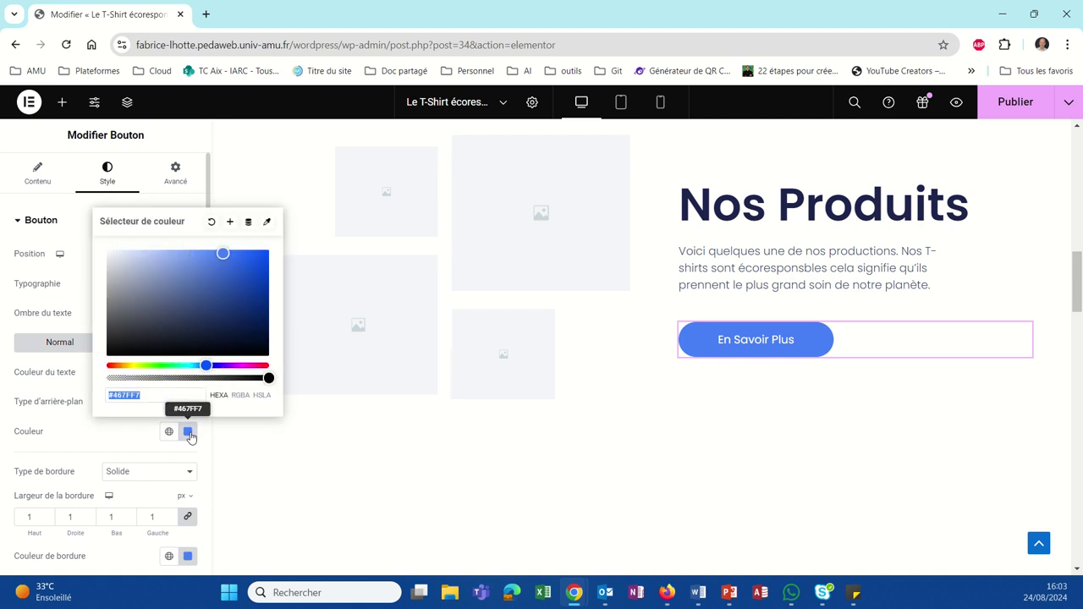
scroll(671, 411, "up", 3)
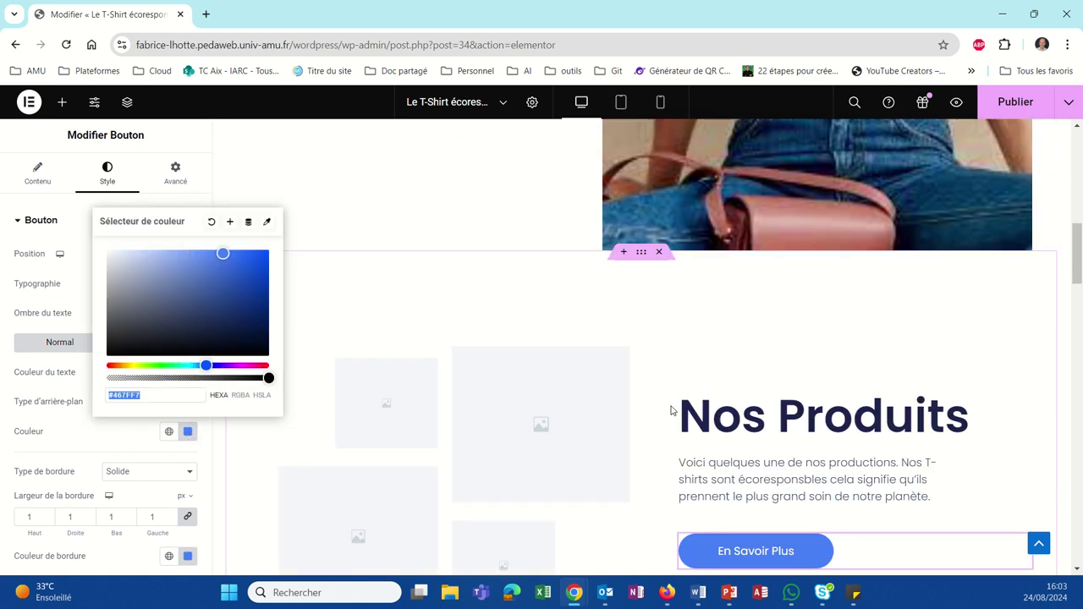
scroll(670, 408, "up", 3)
left_click(406, 301)
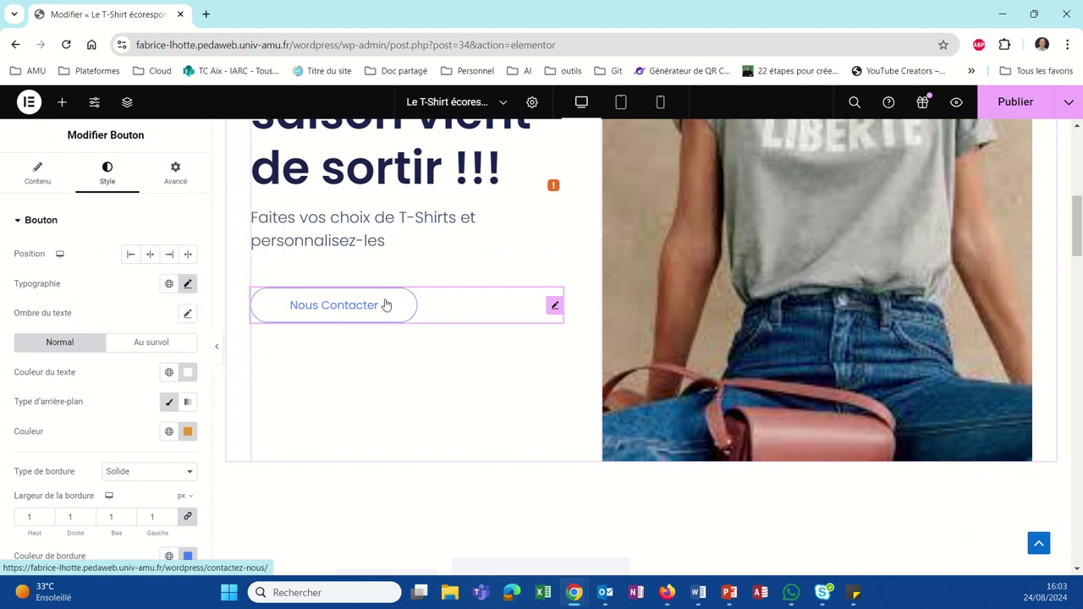
left_click(188, 432)
key("ctrl+c")
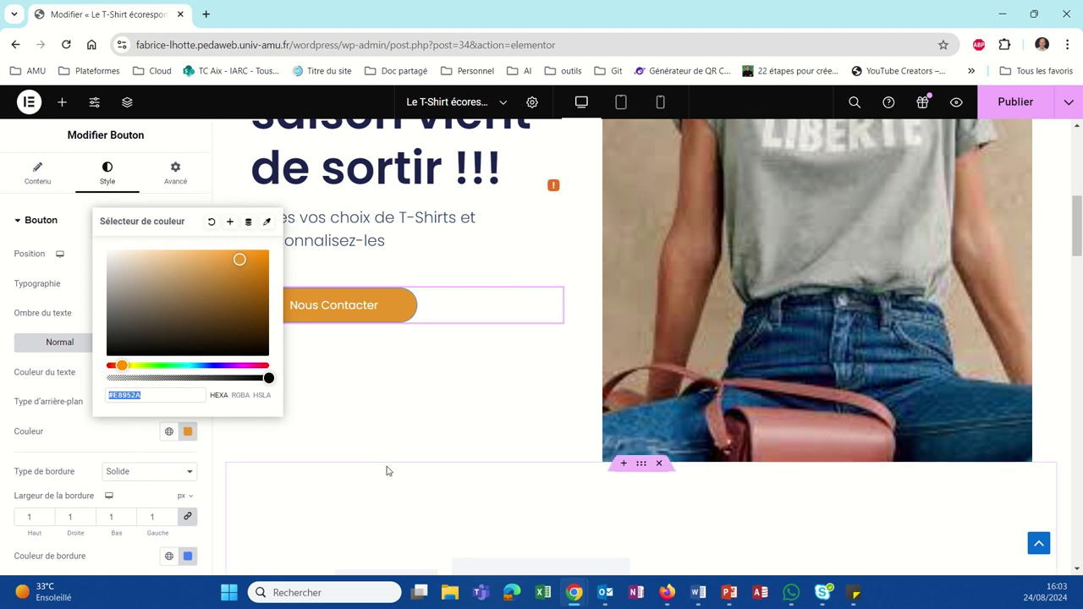
scroll(389, 470, "down", 4)
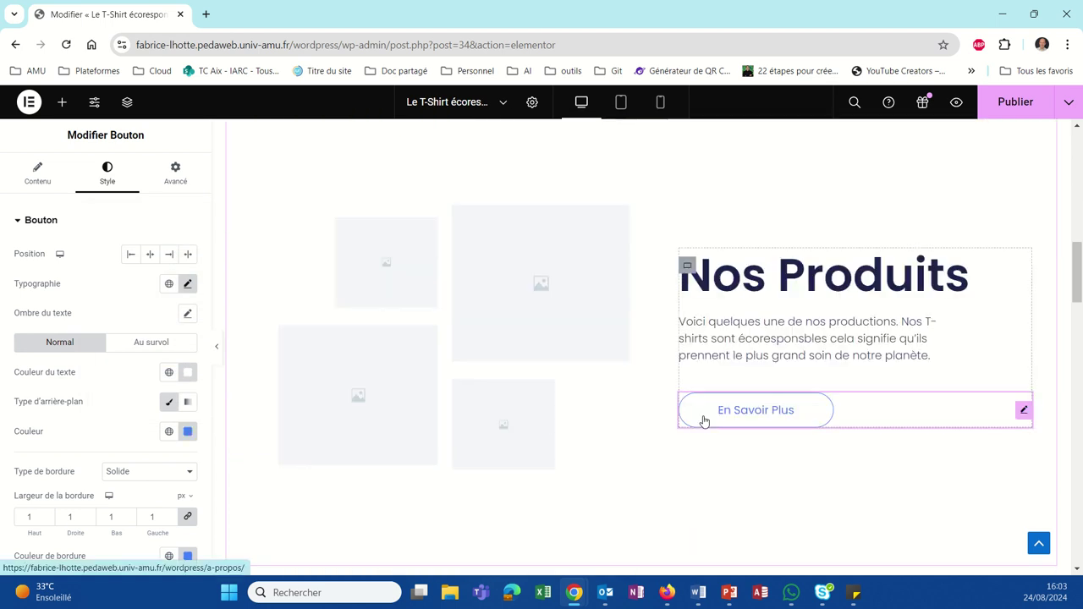
left_click(192, 432)
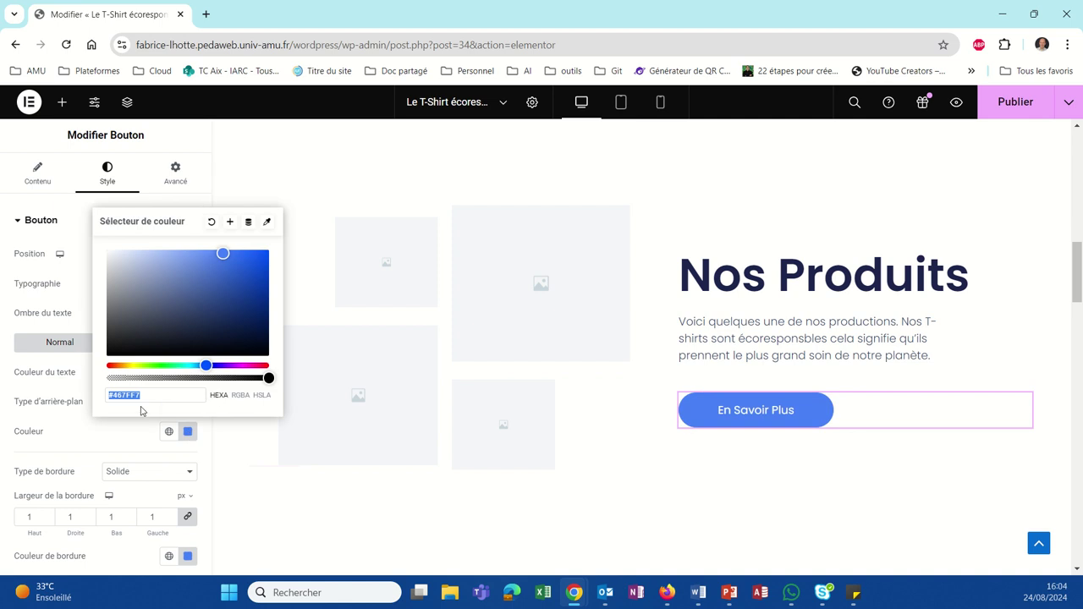
key("ctrl+v")
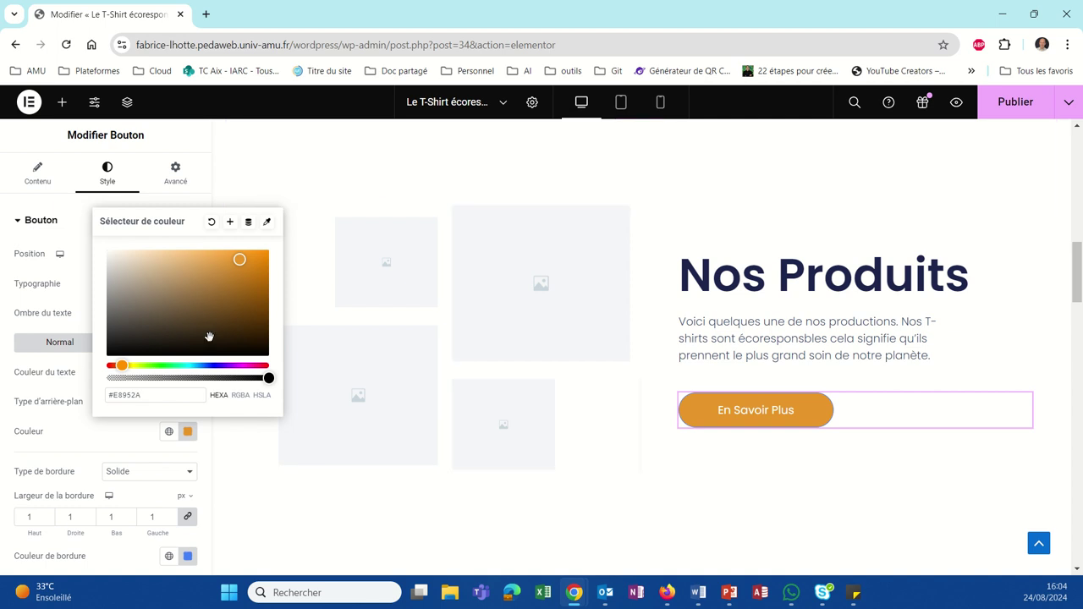
Step: Replace the lower-right placeholder image beside "Nos Produits" with the plain black T-shirt picture from the media library
left_click(358, 281)
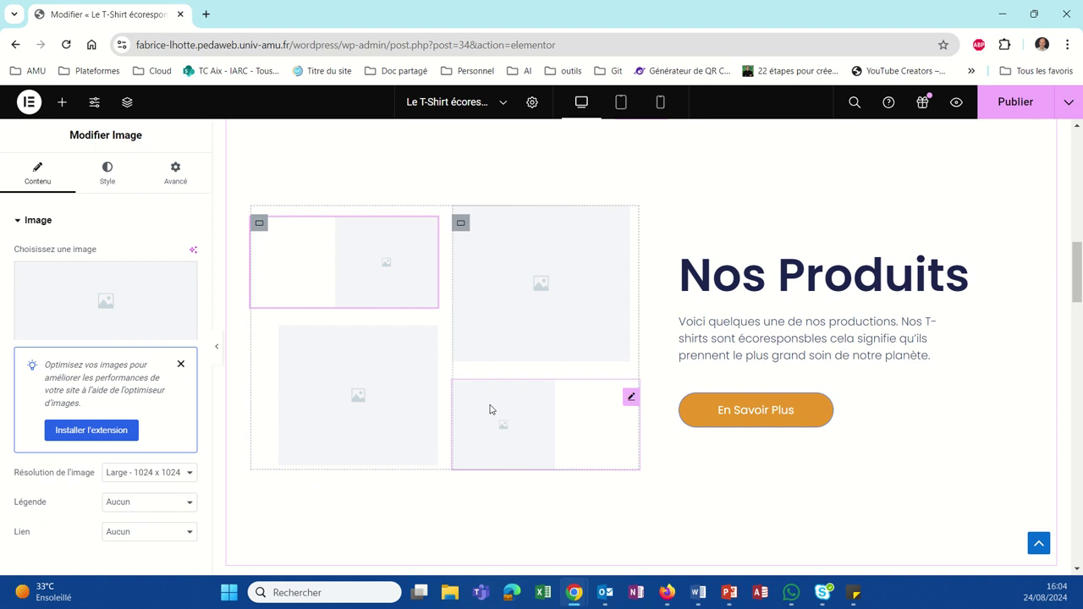
left_click(631, 397)
left_click(145, 310)
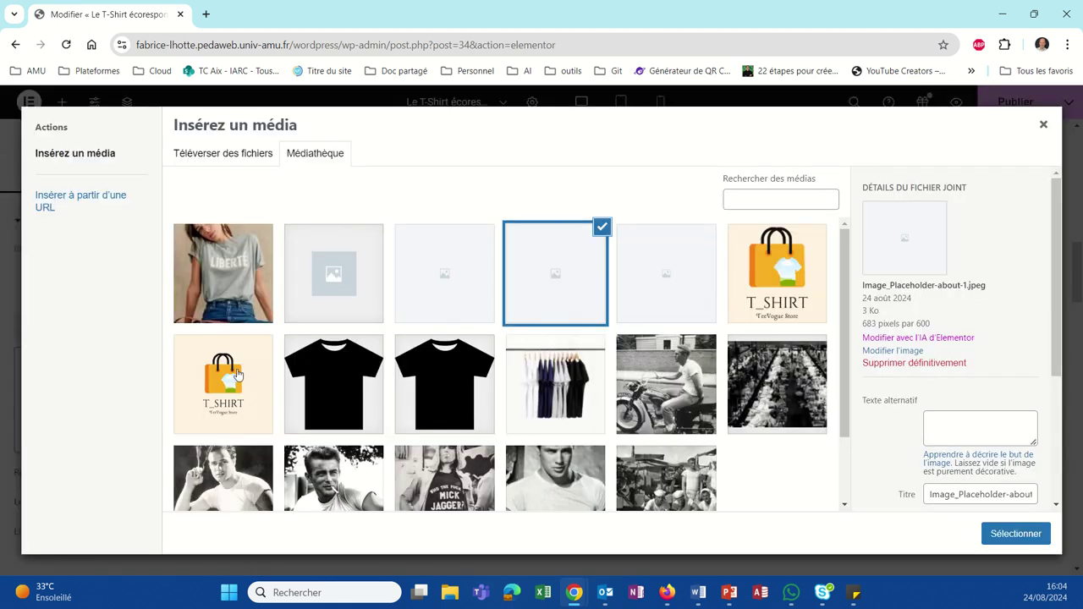
left_click(407, 387)
left_click(1019, 534)
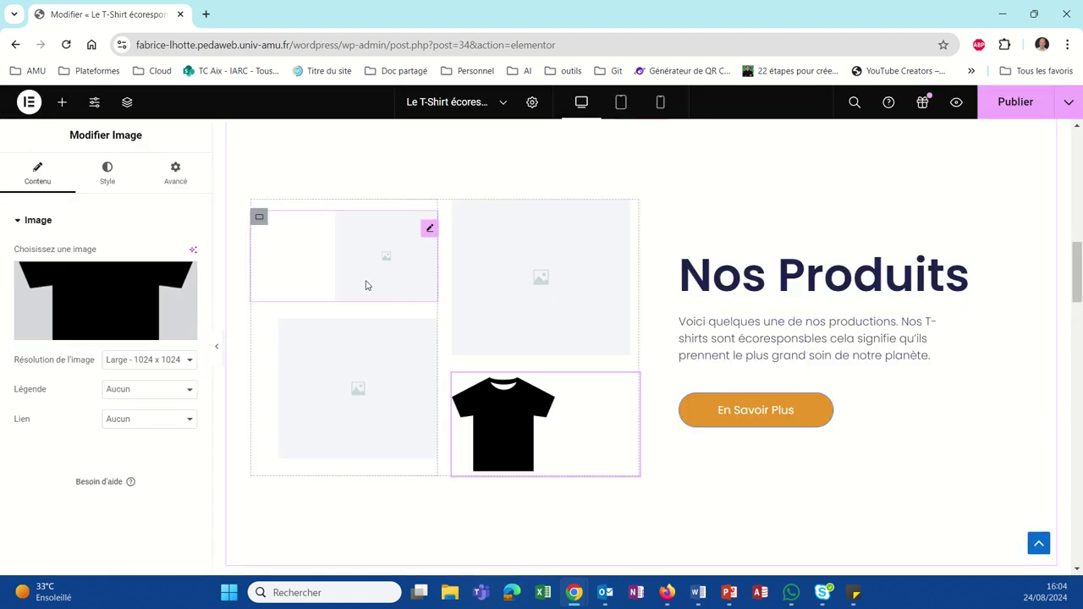
Step: Upload images.jpg from the RCN5 resources folder and insert it in place of the large lower-left placeholder image
left_click(332, 352)
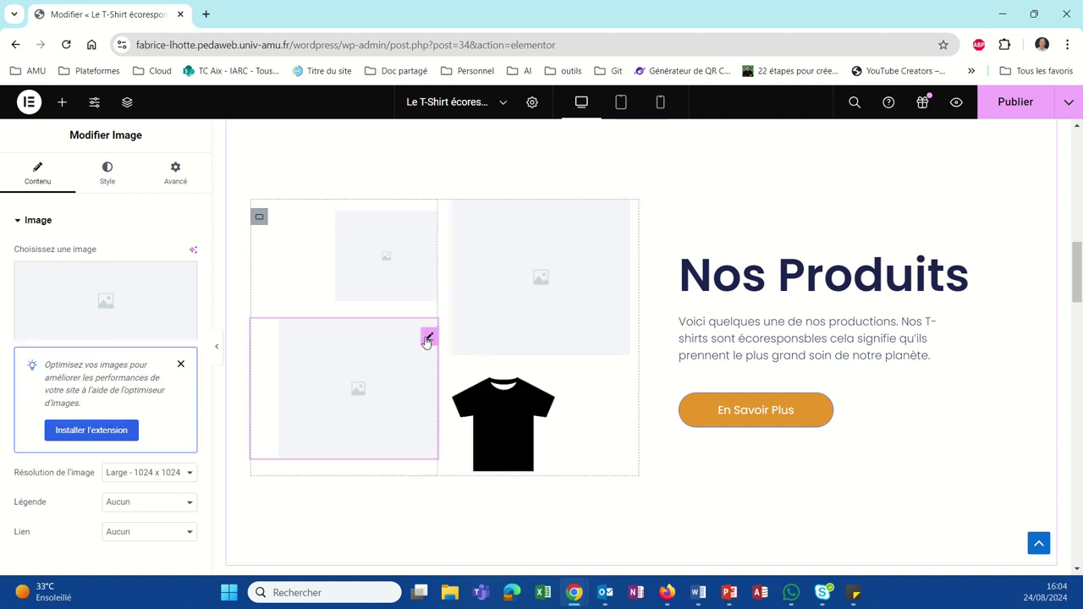
left_click(155, 302)
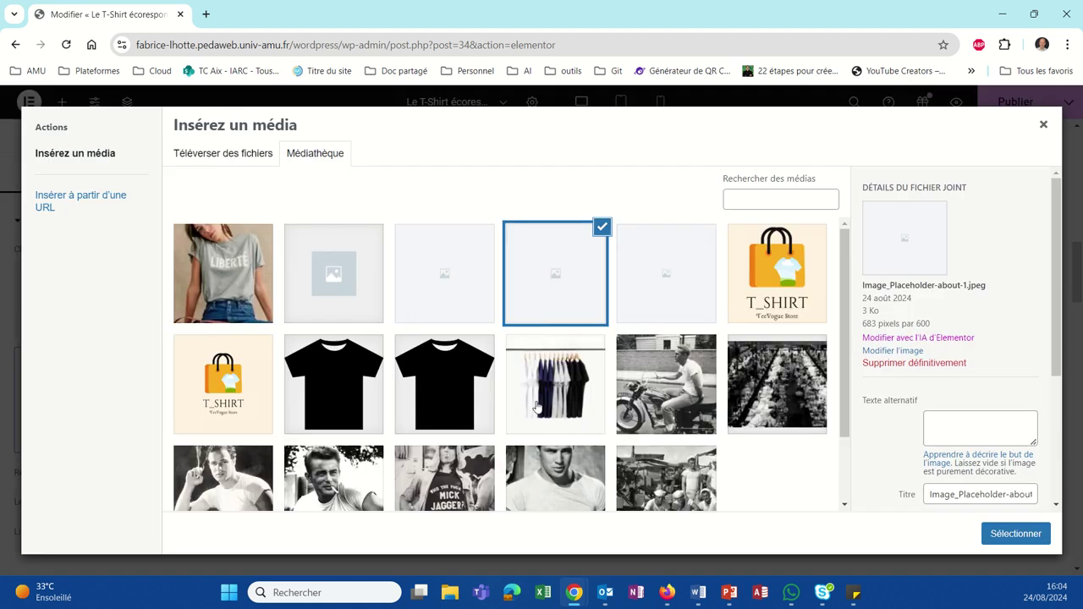
left_click(184, 155)
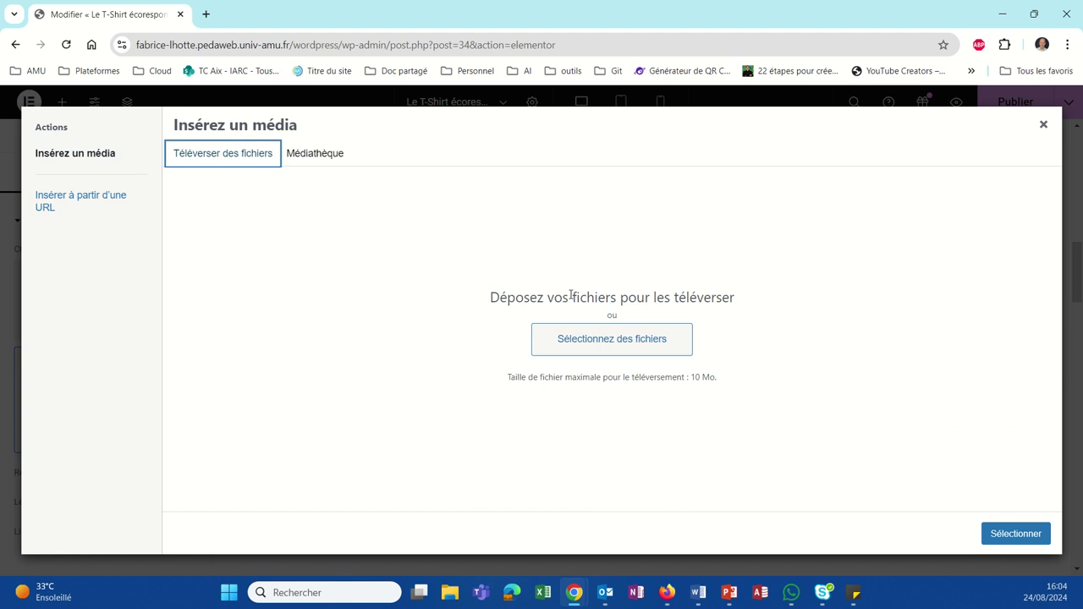
left_click(611, 342)
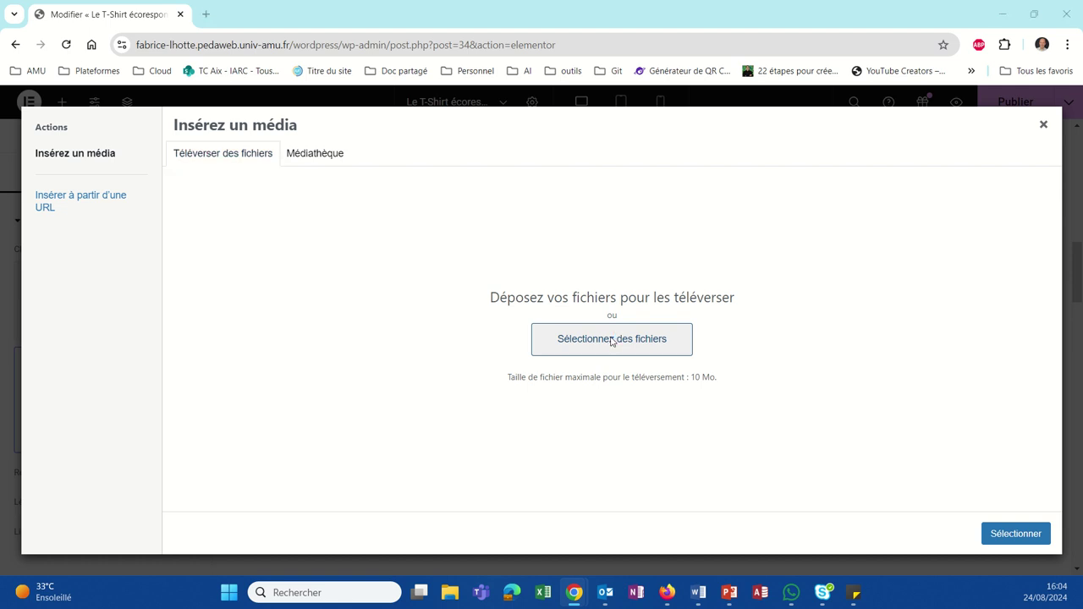
scroll(255, 221, "down", 2)
scroll(255, 222, "down", 3)
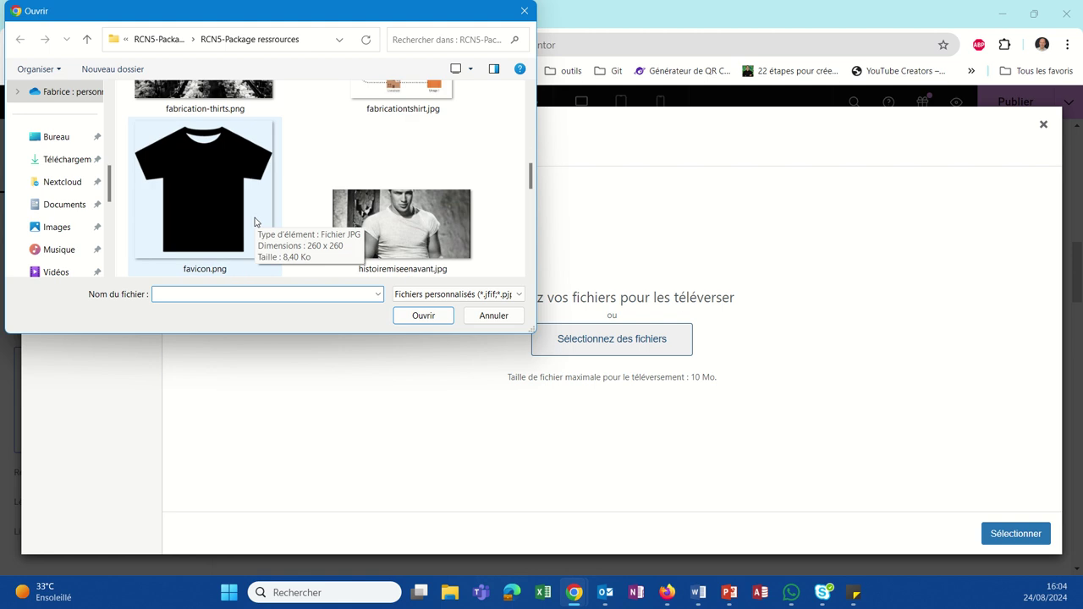
scroll(255, 221, "down", 2)
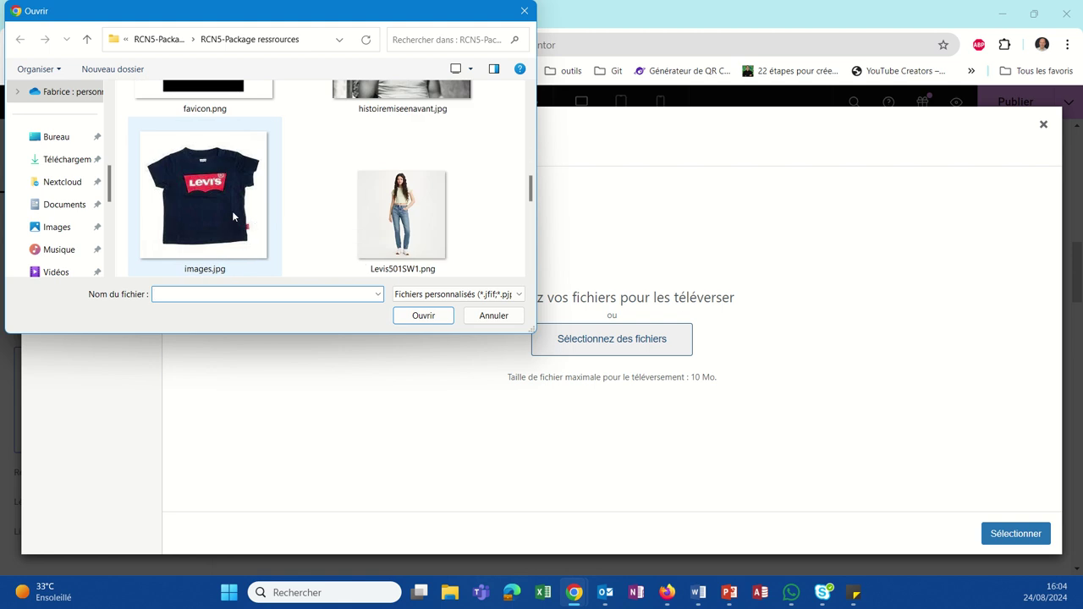
left_click(233, 217)
scroll(426, 257, "down", 3)
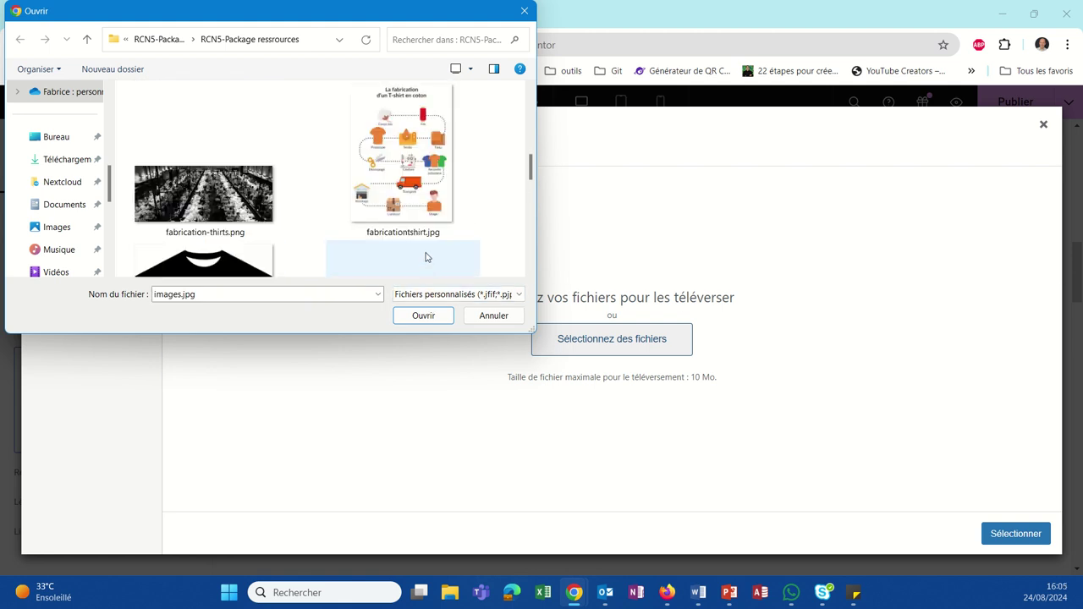
scroll(426, 257, "up", 10)
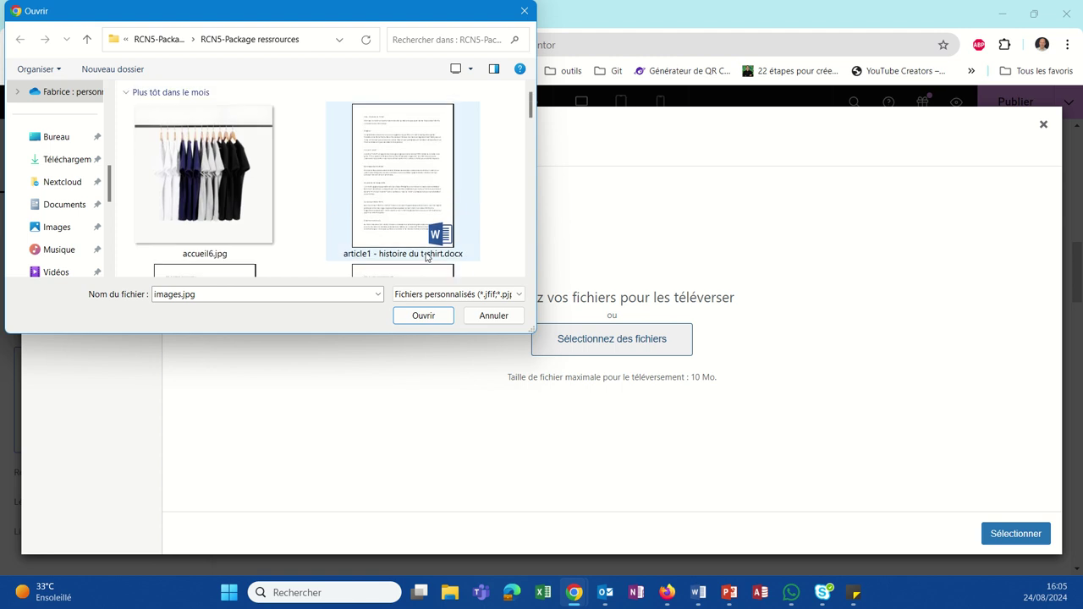
scroll(427, 257, "down", 10)
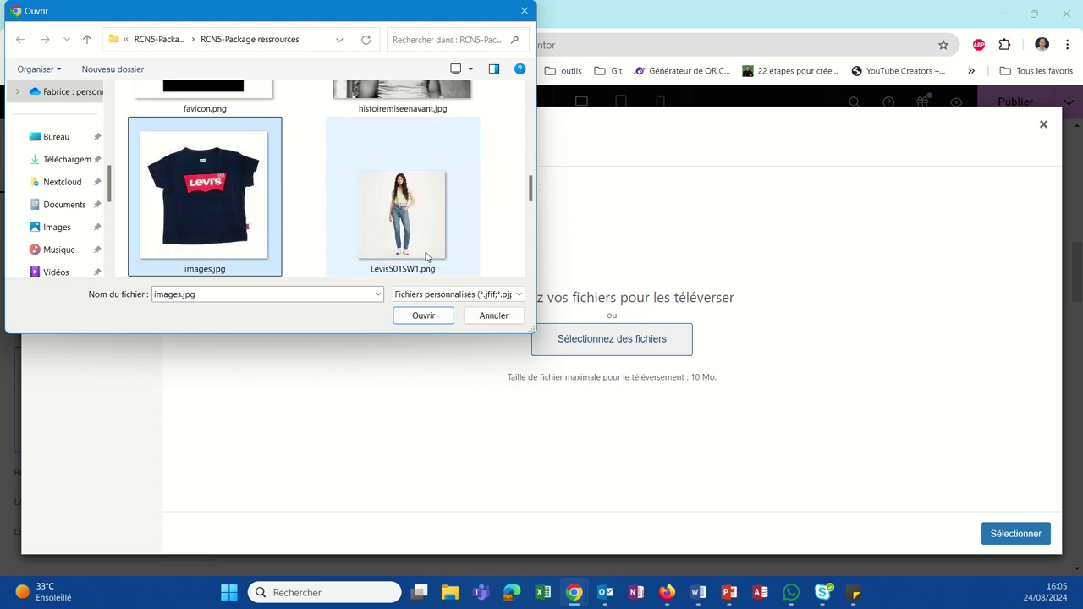
scroll(427, 258, "down", 8)
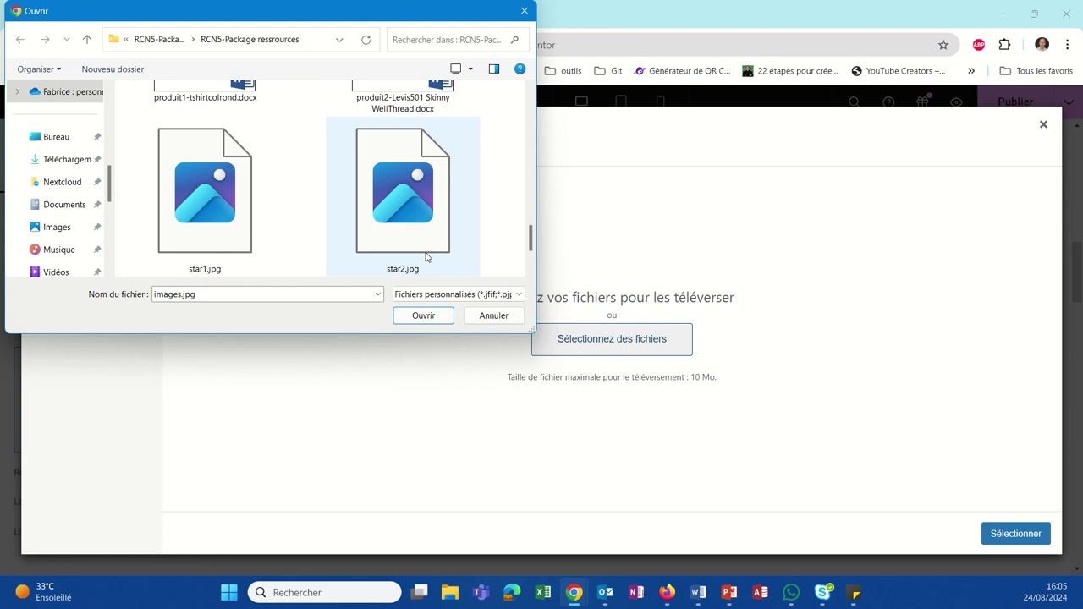
scroll(427, 257, "down", 9)
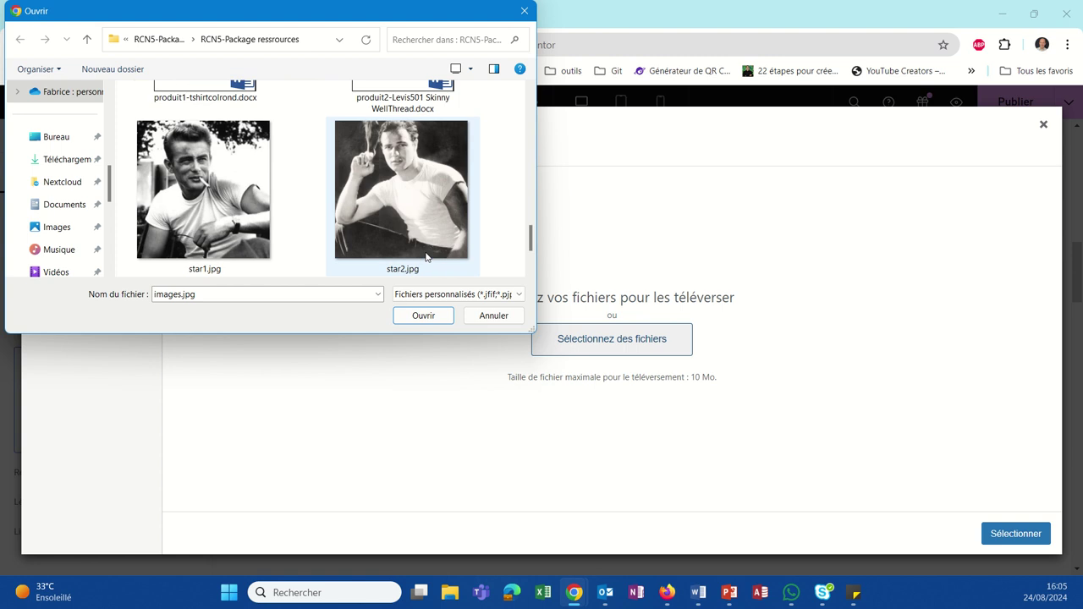
left_click(423, 315)
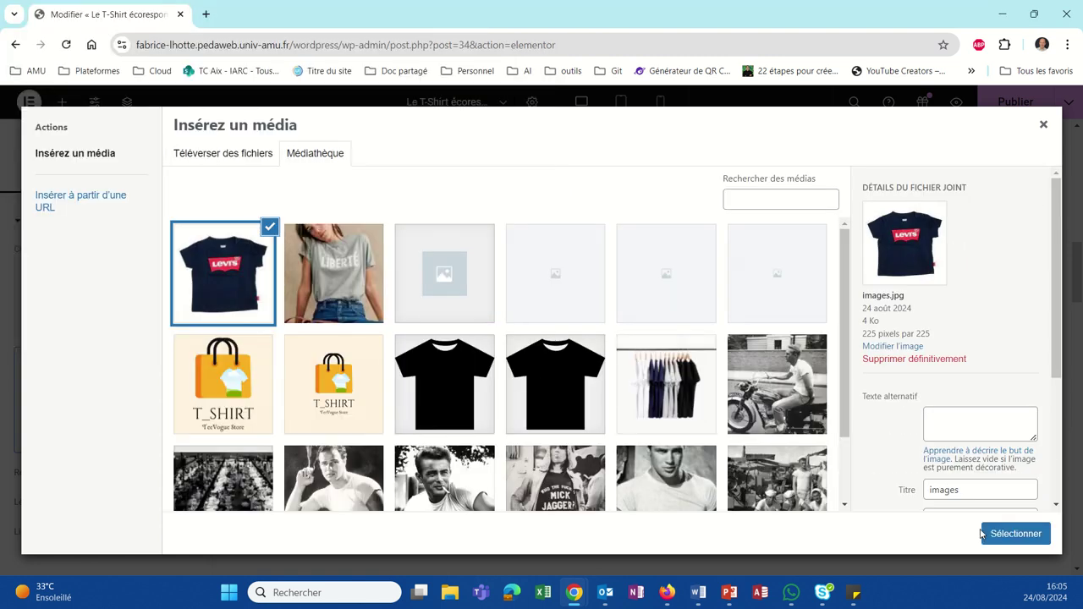
left_click(1018, 537)
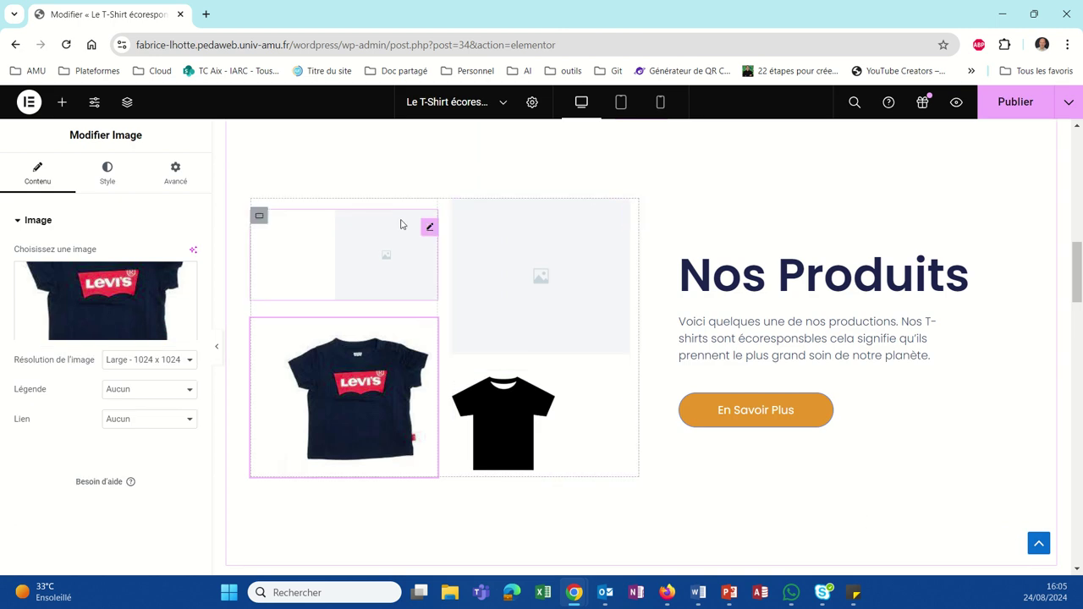
Step: Upload tshirtaccueil3.jpg and insert it in place of the upper-left placeholder image of the "Nos Produits" section
left_click(428, 228)
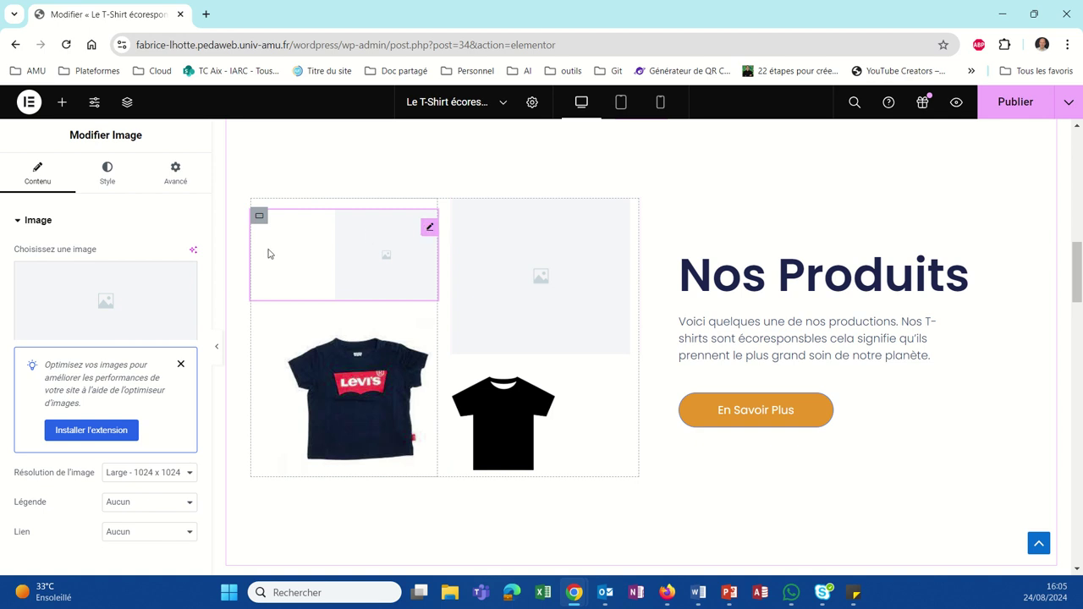
left_click(169, 292)
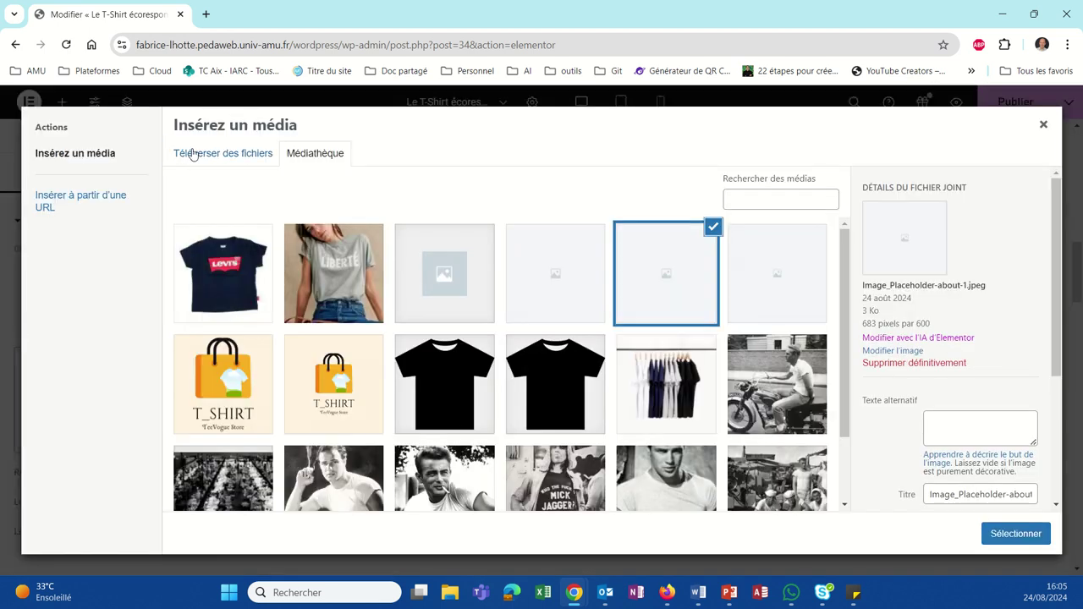
left_click(192, 152)
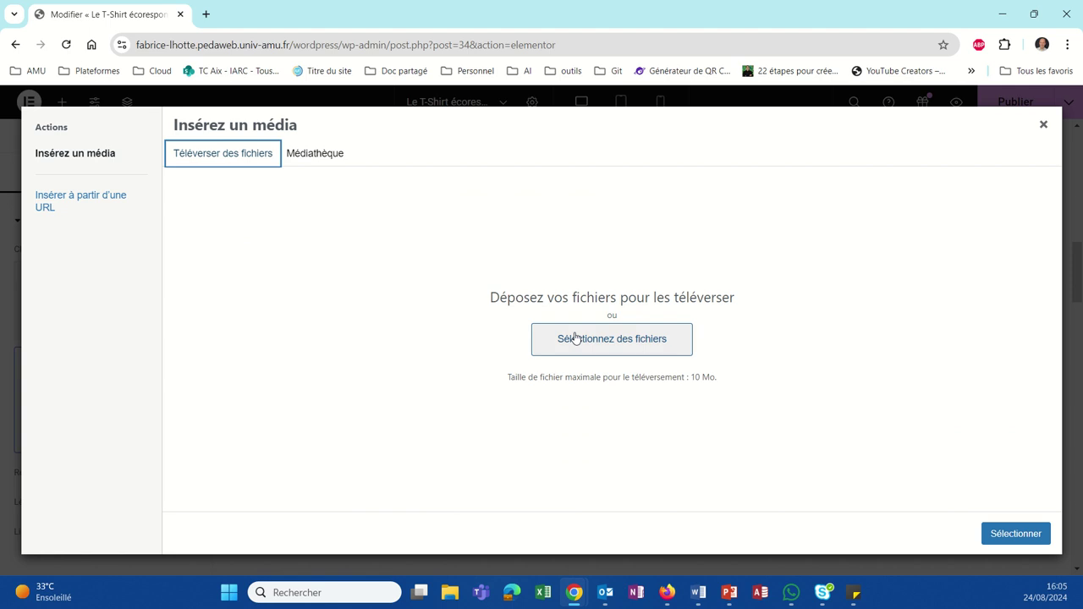
left_click(546, 340)
scroll(347, 186, "down", 5)
scroll(347, 186, "down", 6)
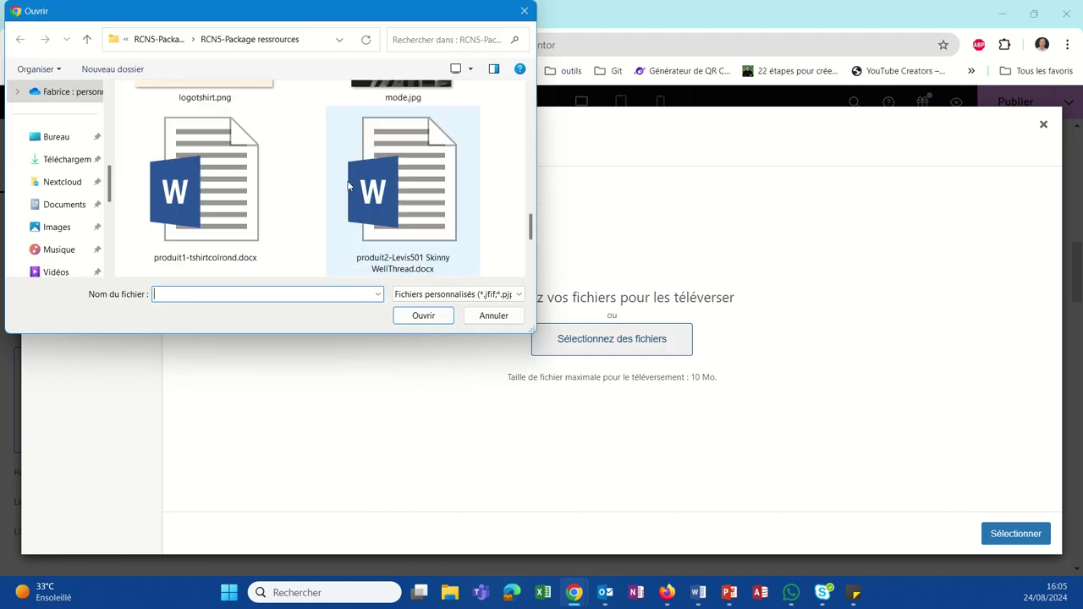
left_click(354, 172)
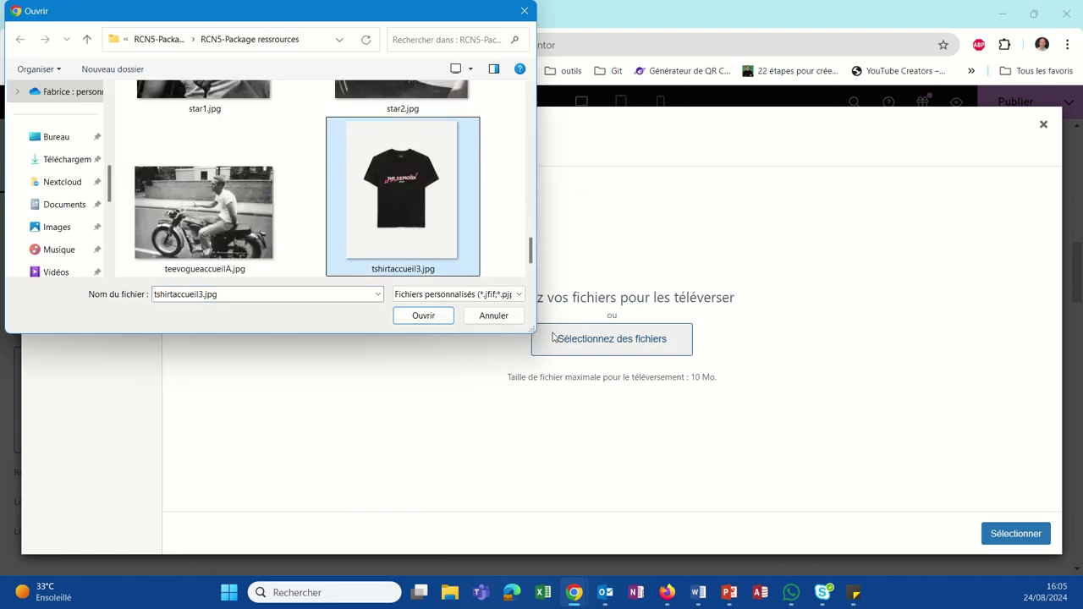
left_click(423, 315)
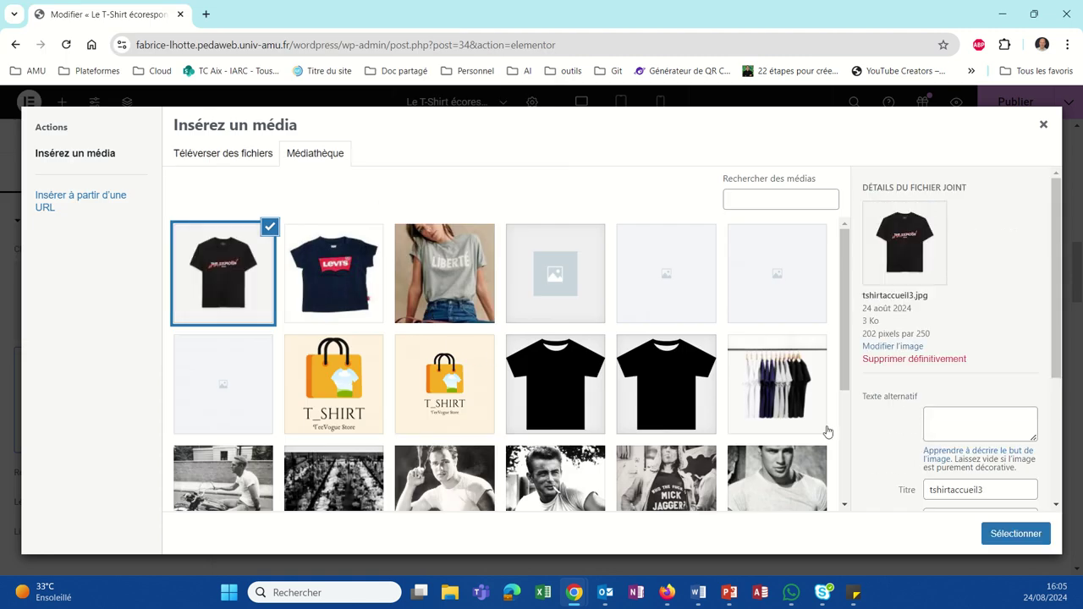
left_click(1013, 530)
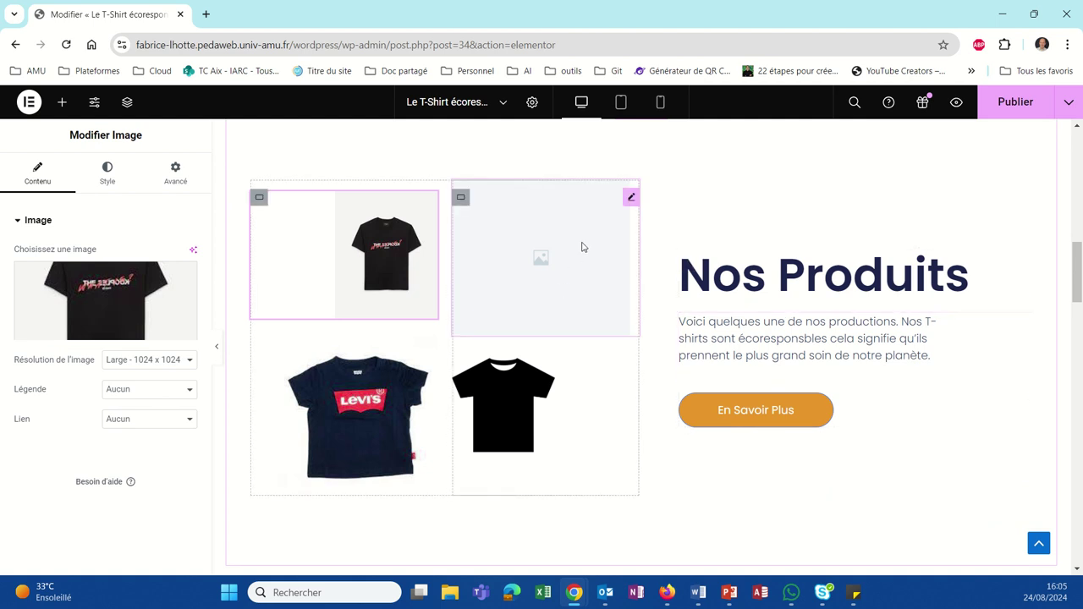
Step: Open the large upper-right placeholder image of the "Nos Produits" section for editing
left_click(631, 197)
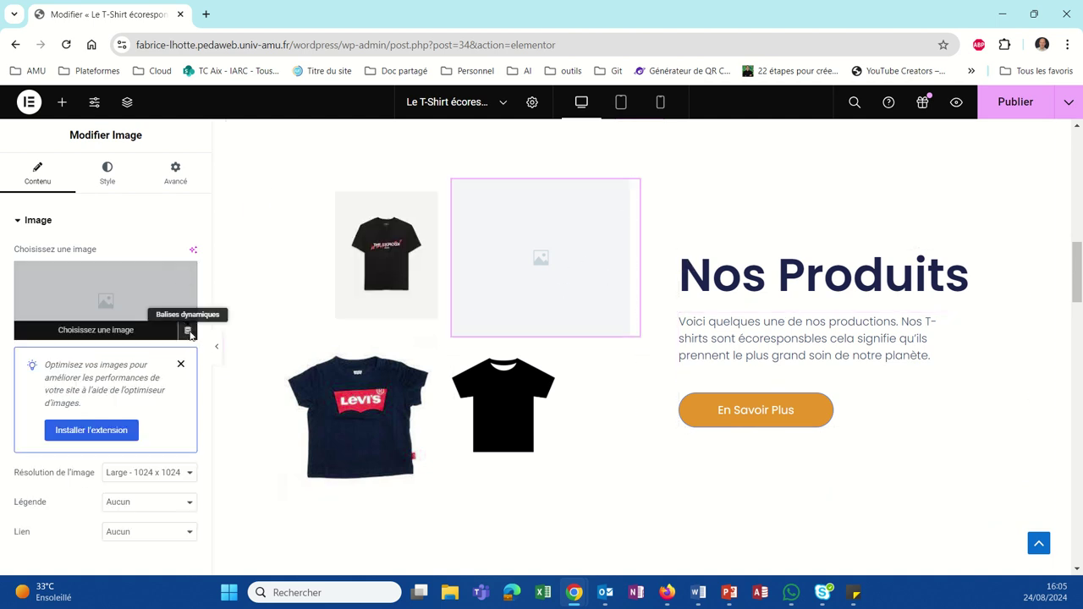
Step: Upload colrond2.jpg from the RCN5-Package ressrources folder and insert it in the empty image placeholder beside the "Nos Produits" text
left_click(191, 337)
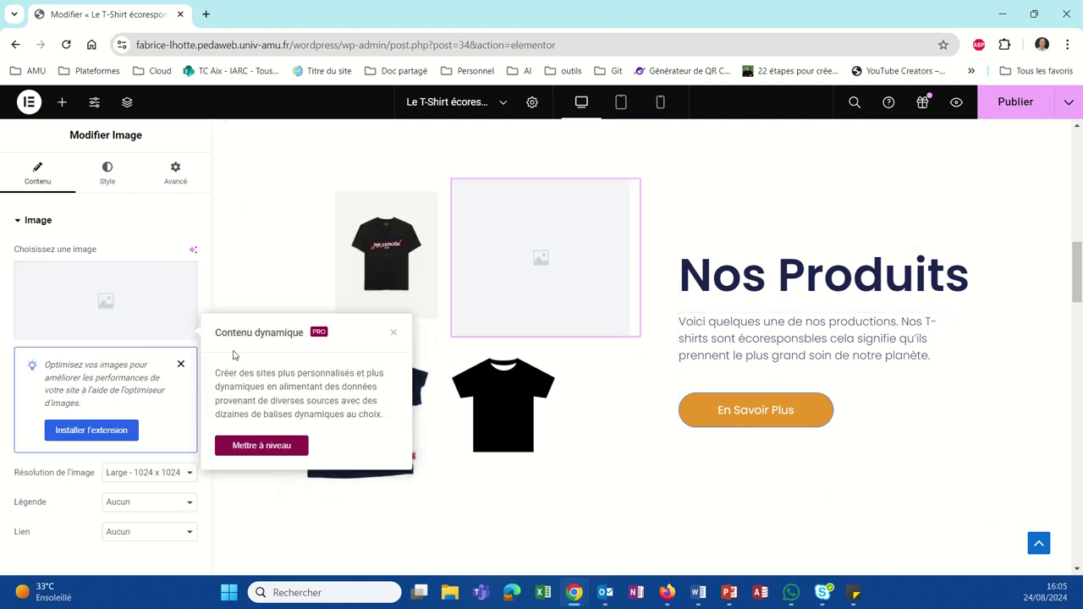
left_click(139, 298)
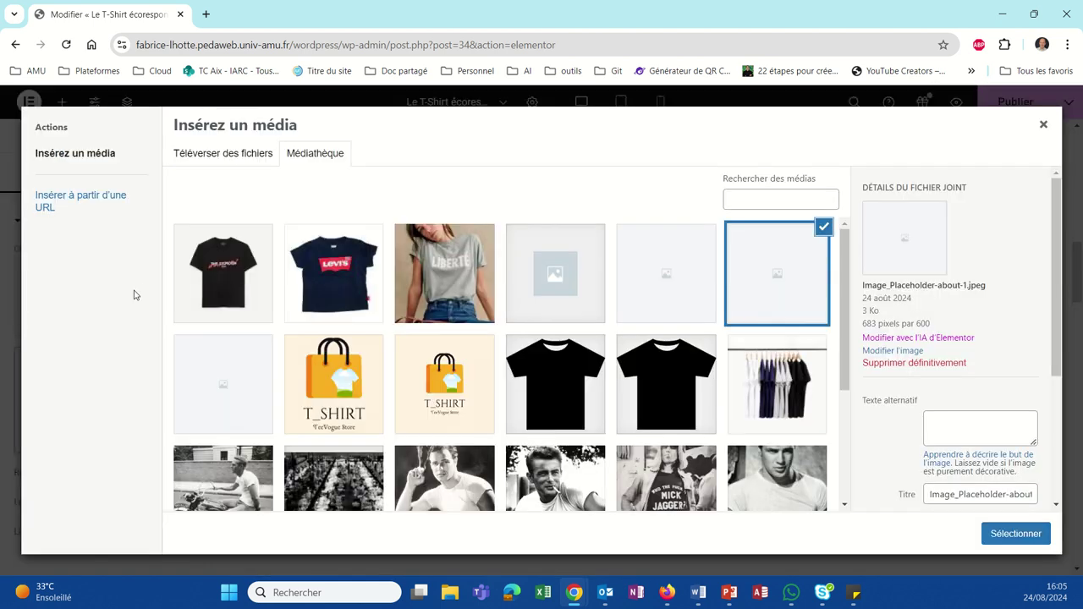
left_click(190, 158)
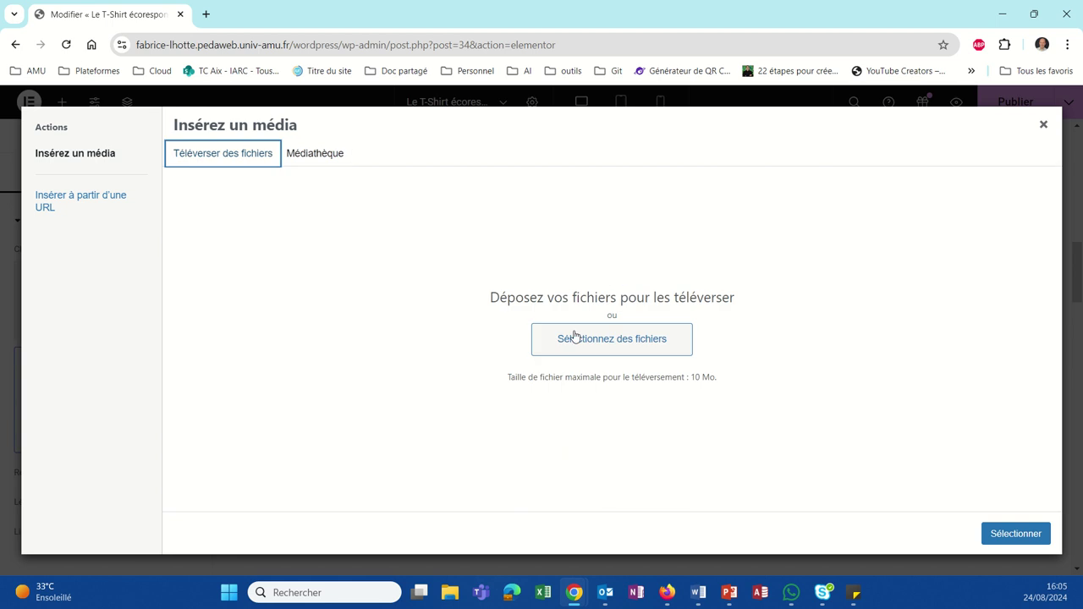
left_click(609, 339)
scroll(295, 242, "down", 3)
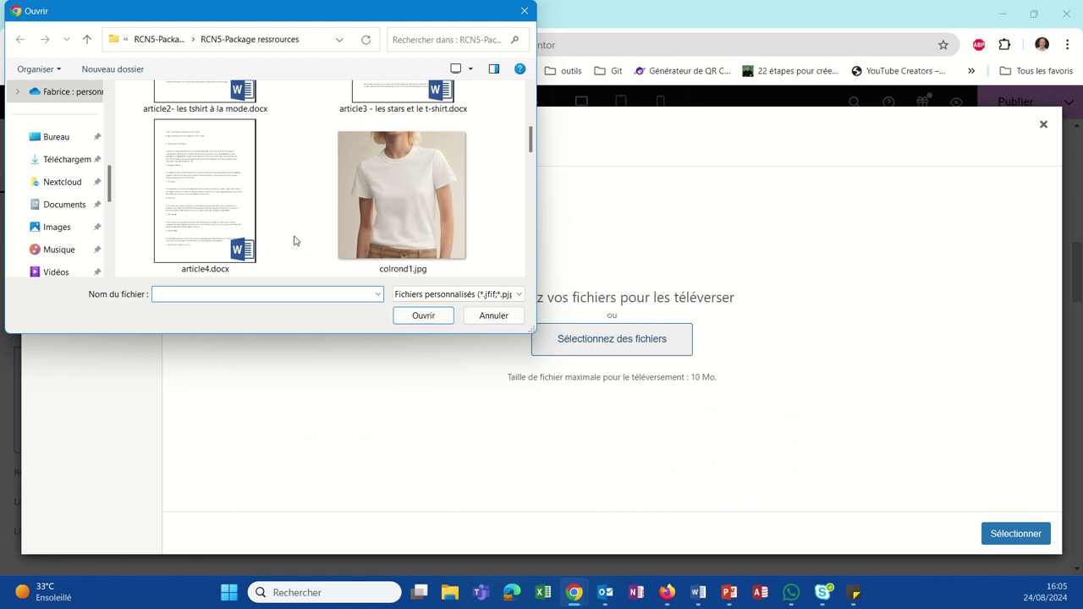
scroll(294, 242, "down", 4)
scroll(294, 241, "down", 8)
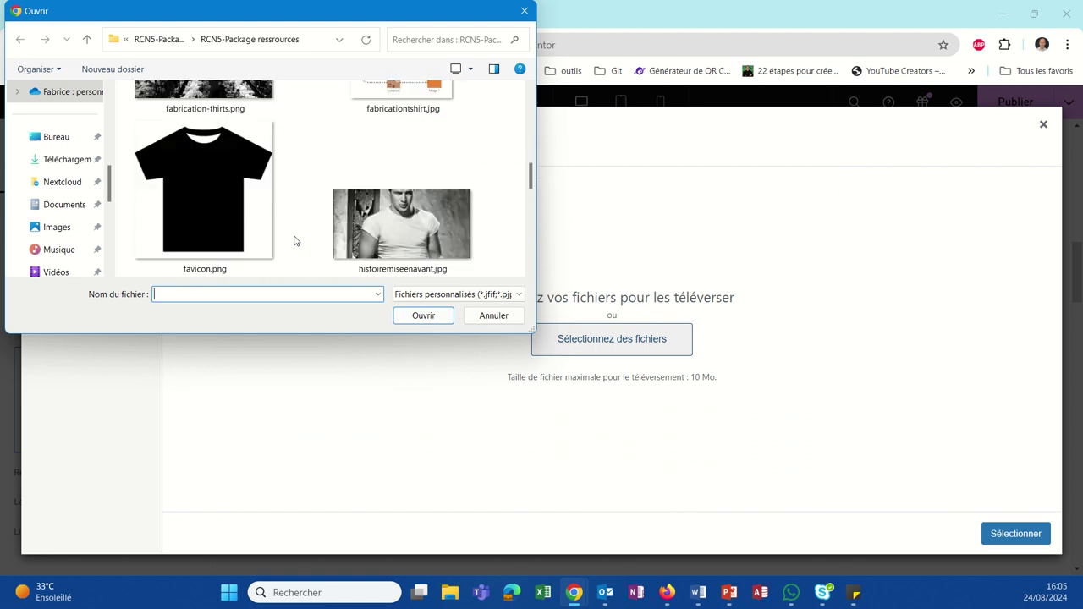
scroll(295, 241, "down", 2)
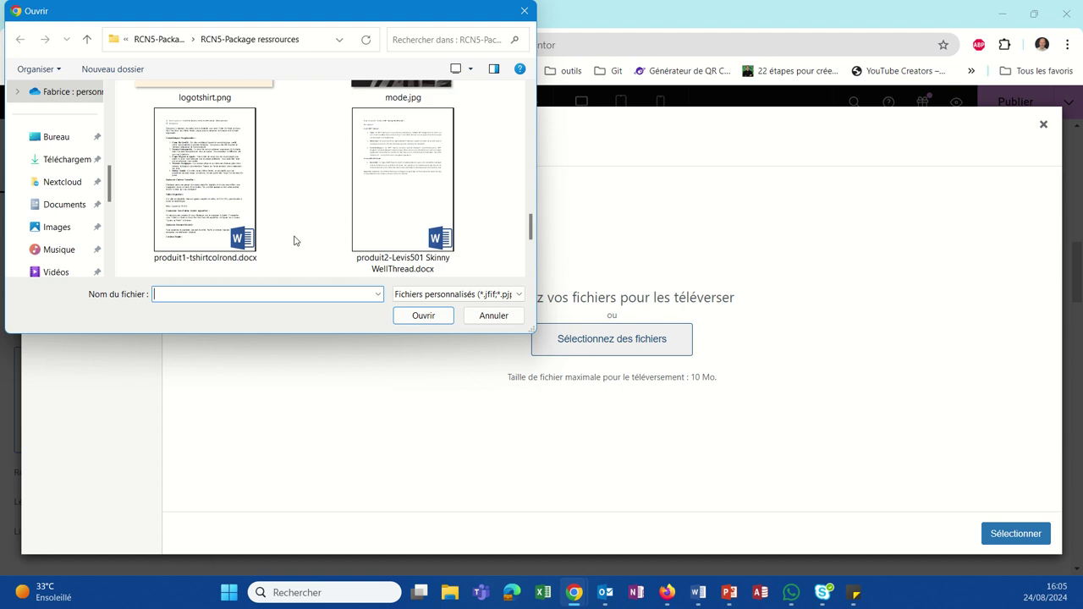
scroll(295, 241, "down", 6)
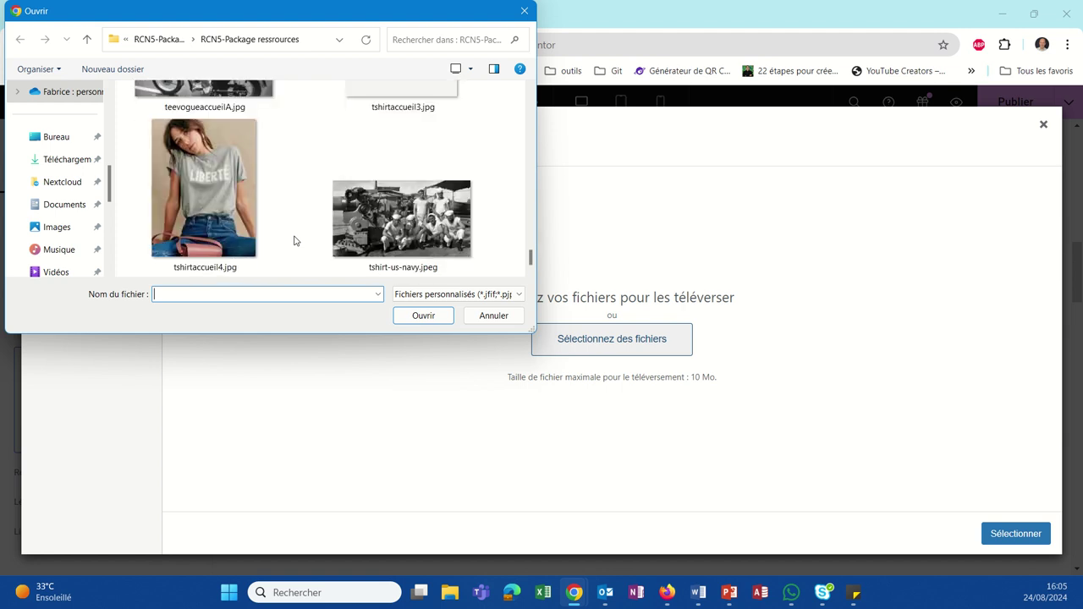
scroll(296, 239, "up", 2)
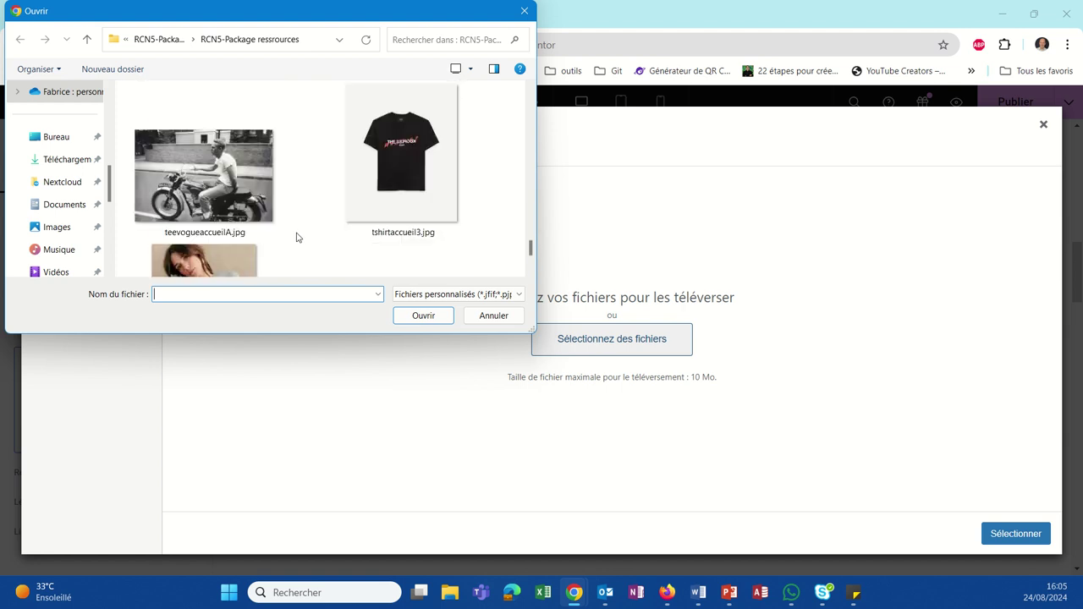
scroll(296, 236, "up", 10)
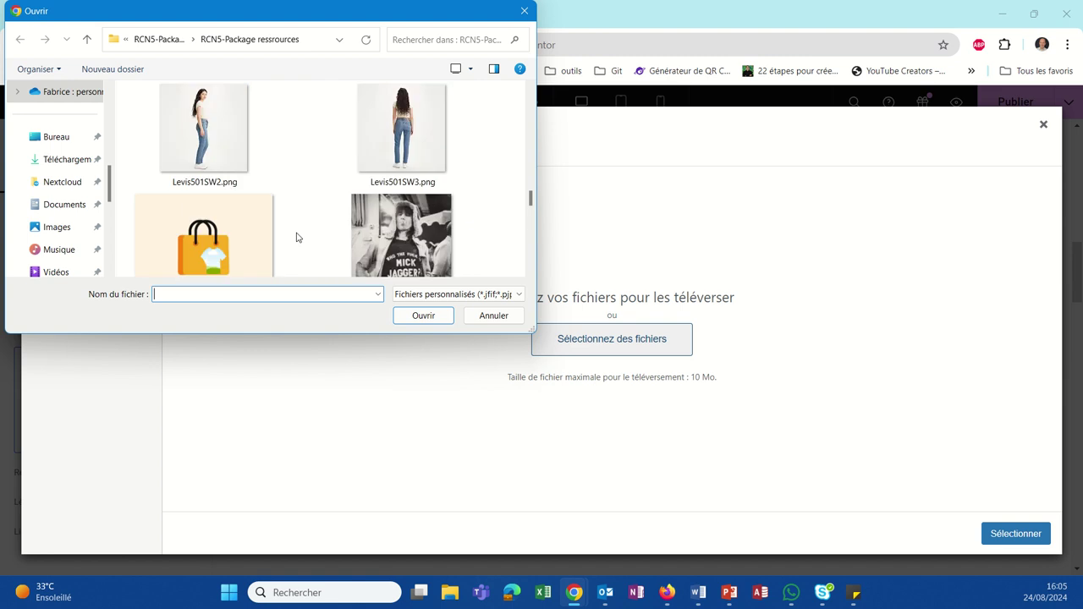
scroll(296, 237, "up", 2)
scroll(296, 237, "up", 4)
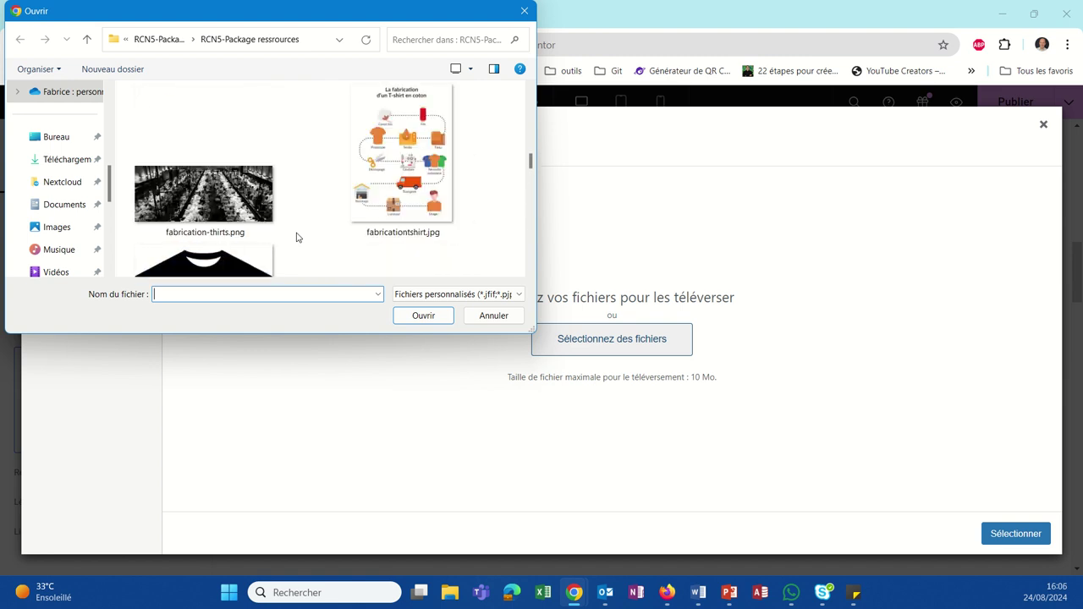
left_click_drag(534, 330, 954, 529)
scroll(617, 390, "up", 3)
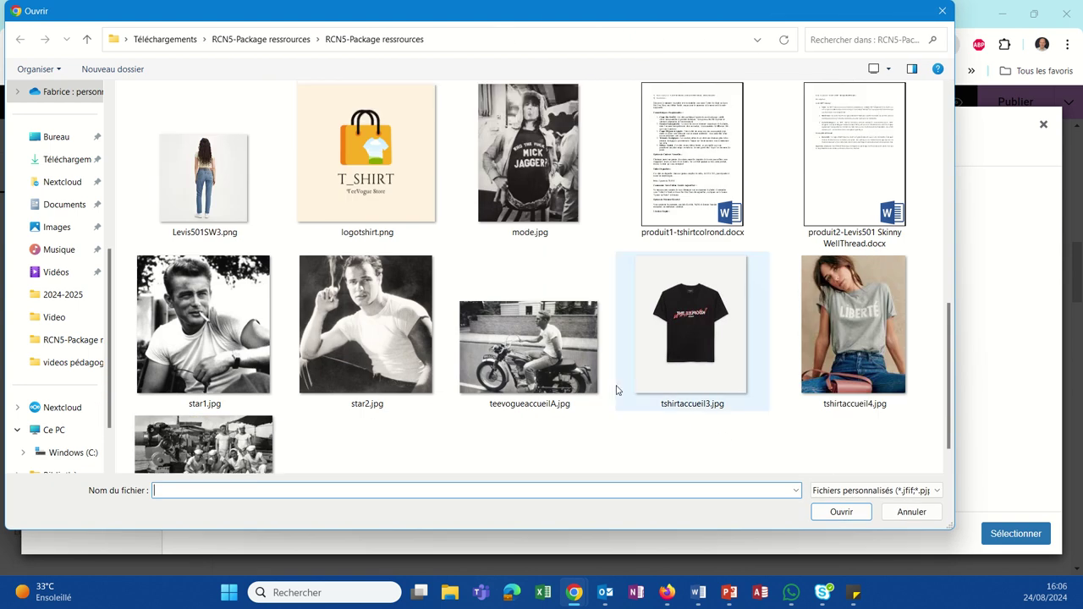
scroll(617, 390, "up", 5)
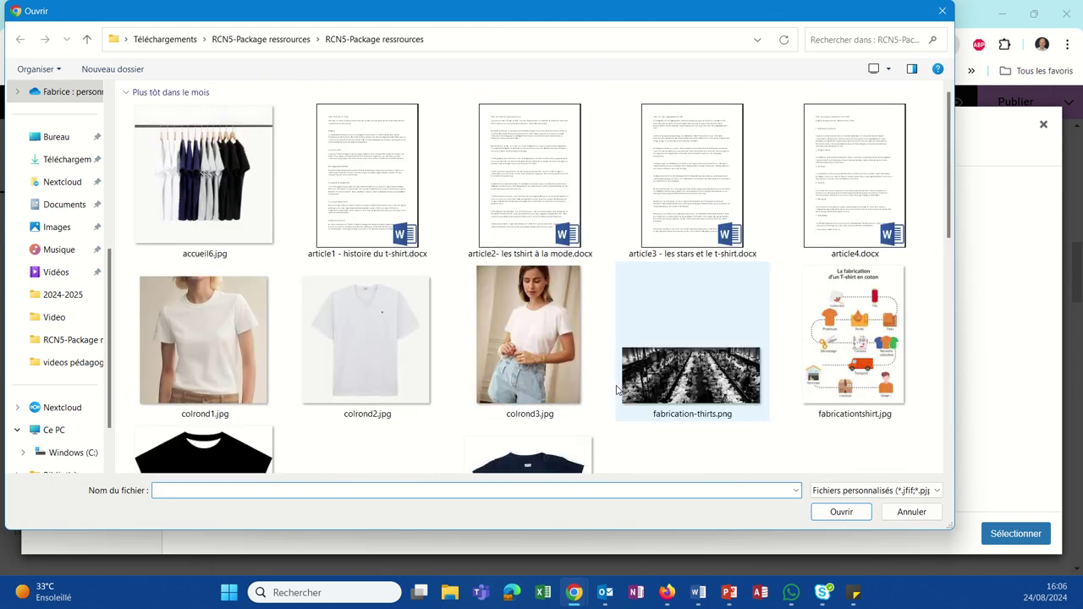
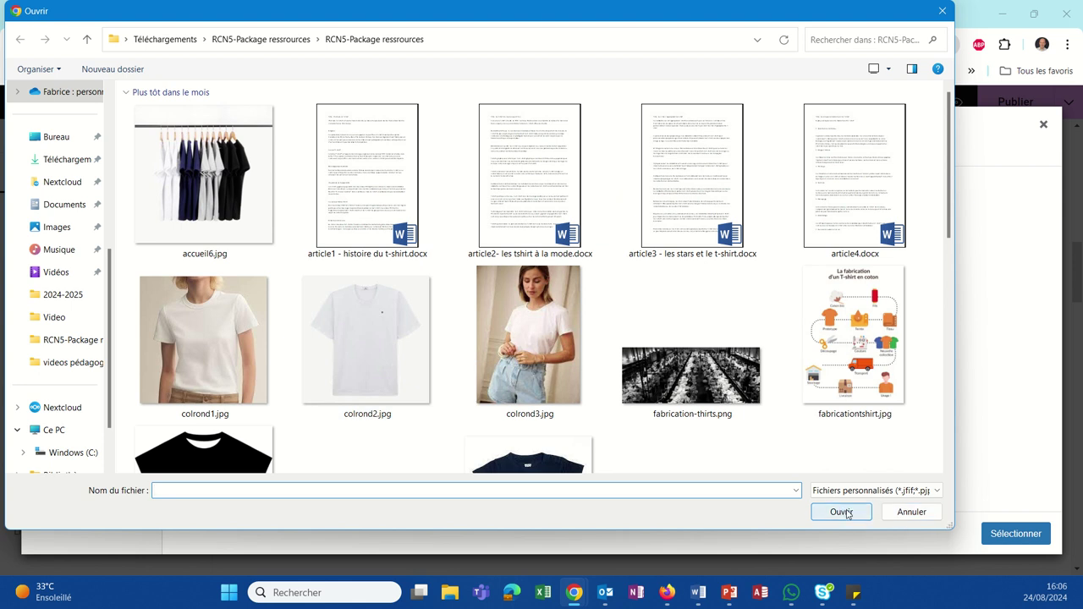
left_click(351, 382)
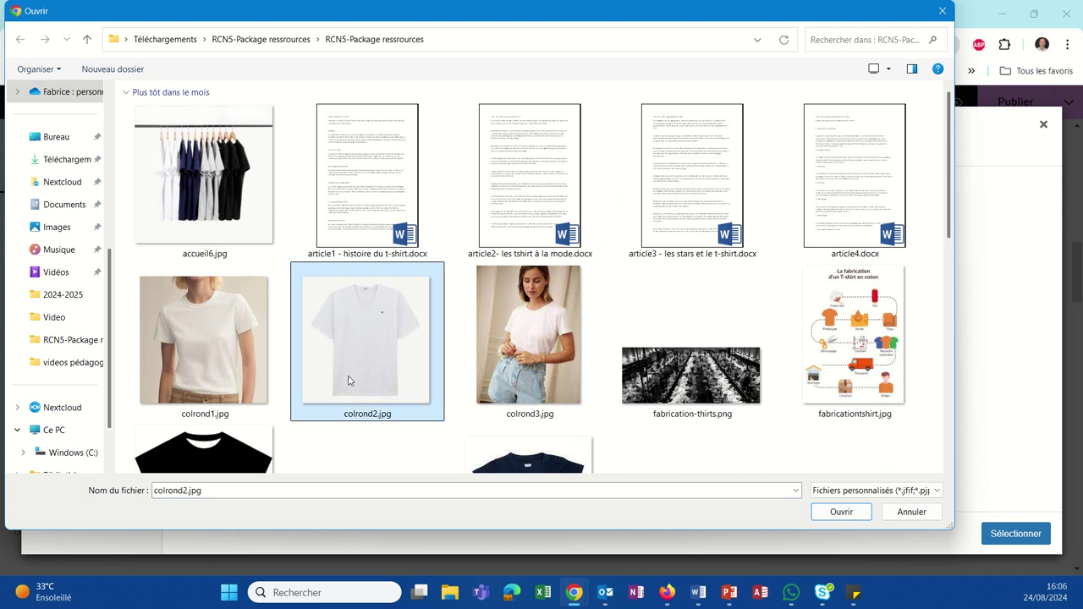
left_click(841, 513)
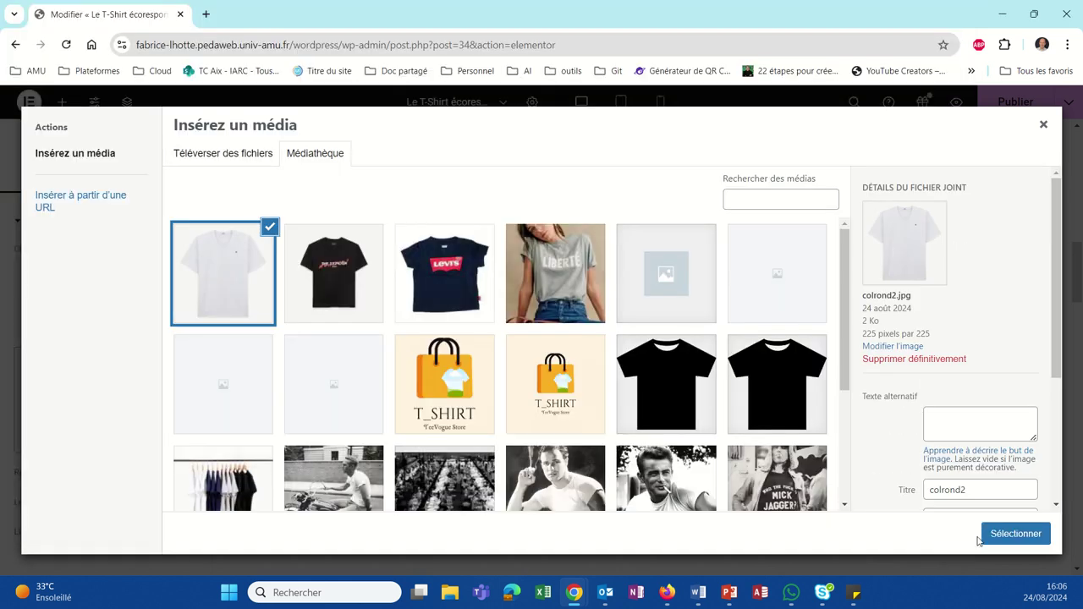
left_click(1003, 538)
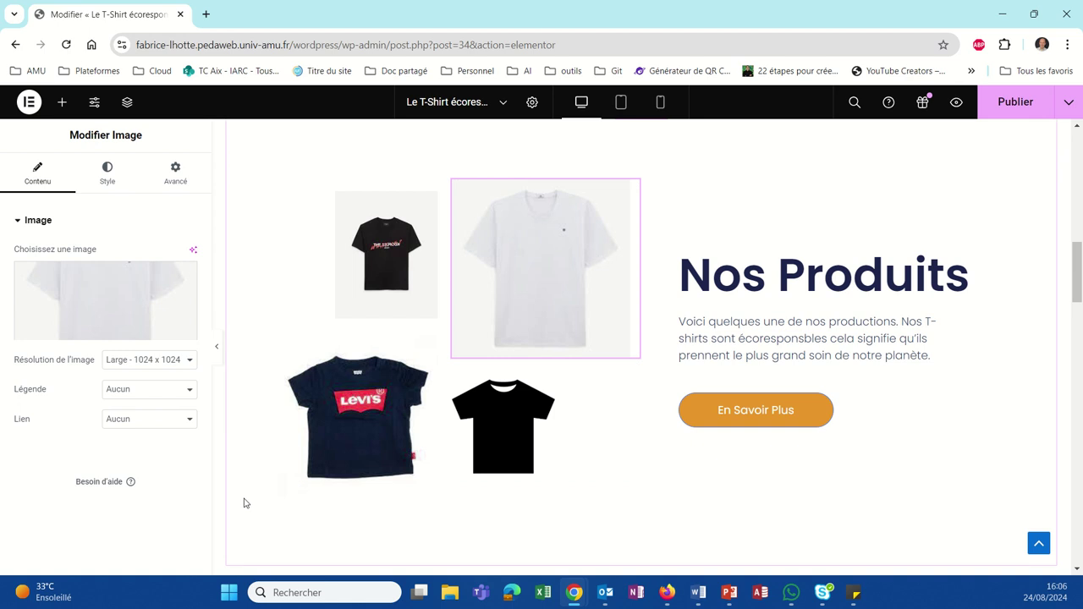
Step: Replace the "Our Services" section heading with "Nos avis clients"
scroll(244, 504, "down", 5)
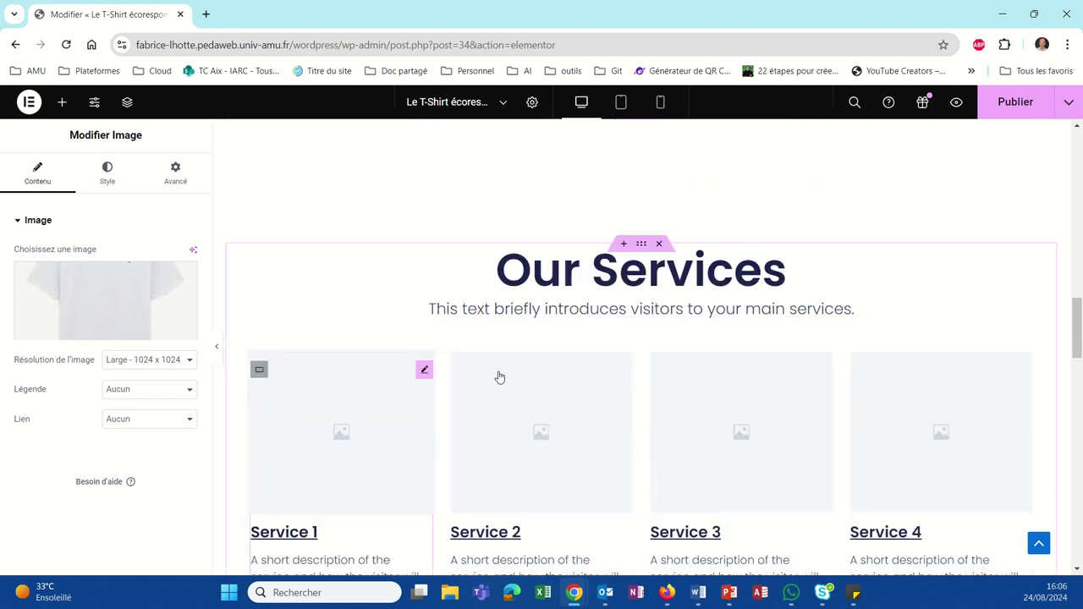
left_click(767, 264)
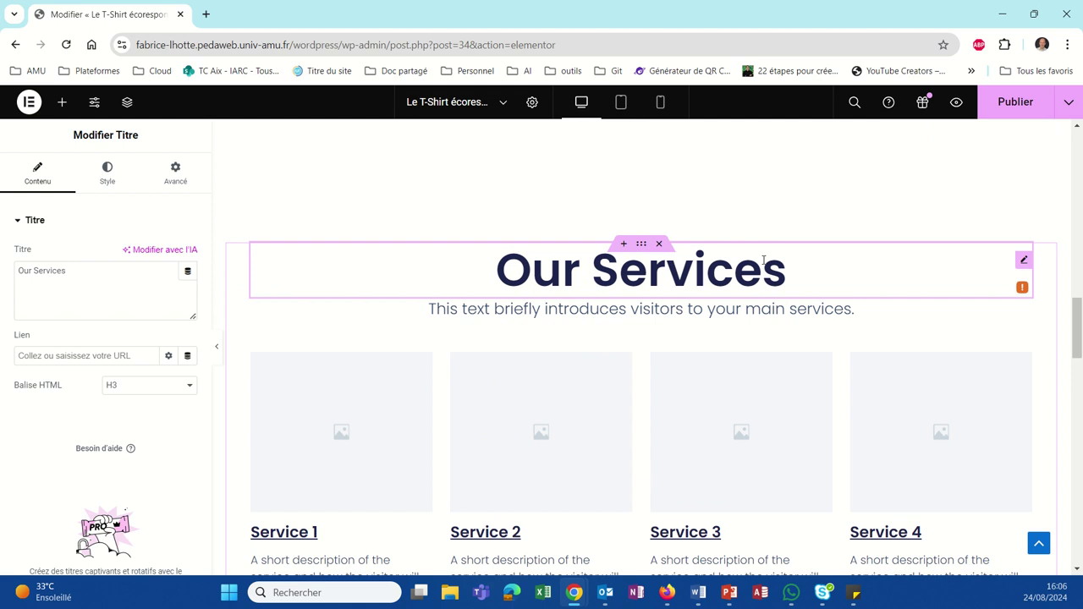
key("BackSpace")
key("BackSpace")
key("BackSpace")
key("BackSpace")
key("BackSpace")
key("BackSpace")
key("BackSpace")
key("BackSpace")
key("BackSpace")
key("BackSpace")
key("BackSpace")
key("BackSpace")
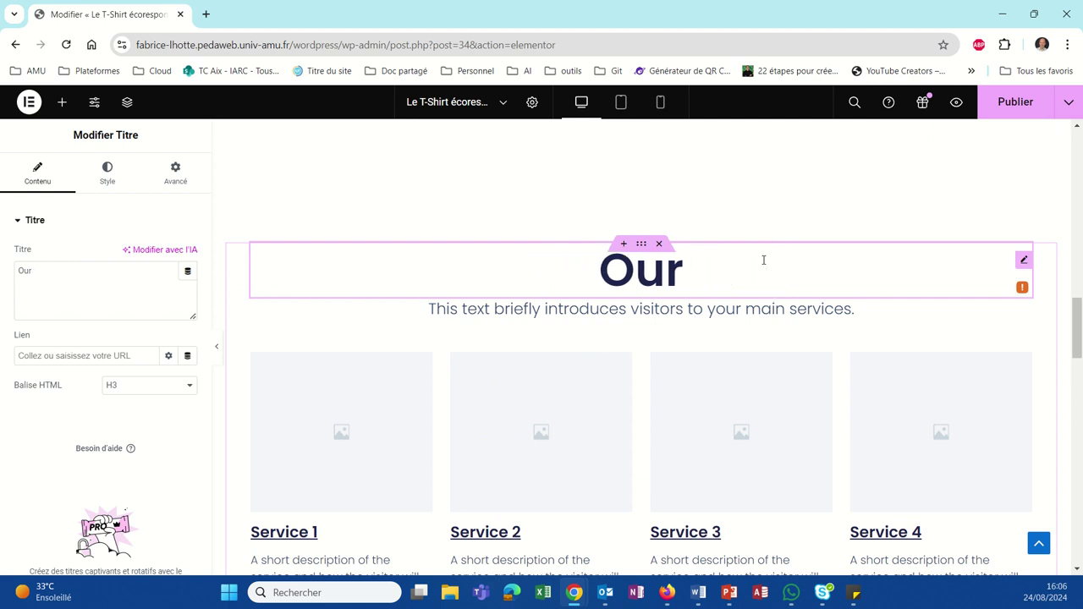
type("Nous")
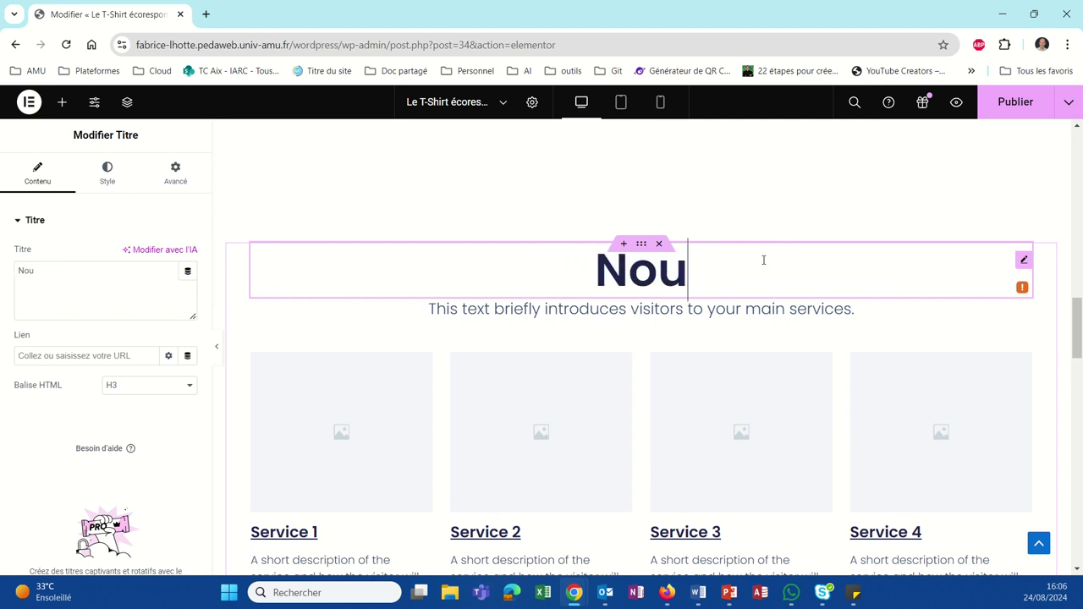
key("BackSpace")
key("BackSpace")
type("s")
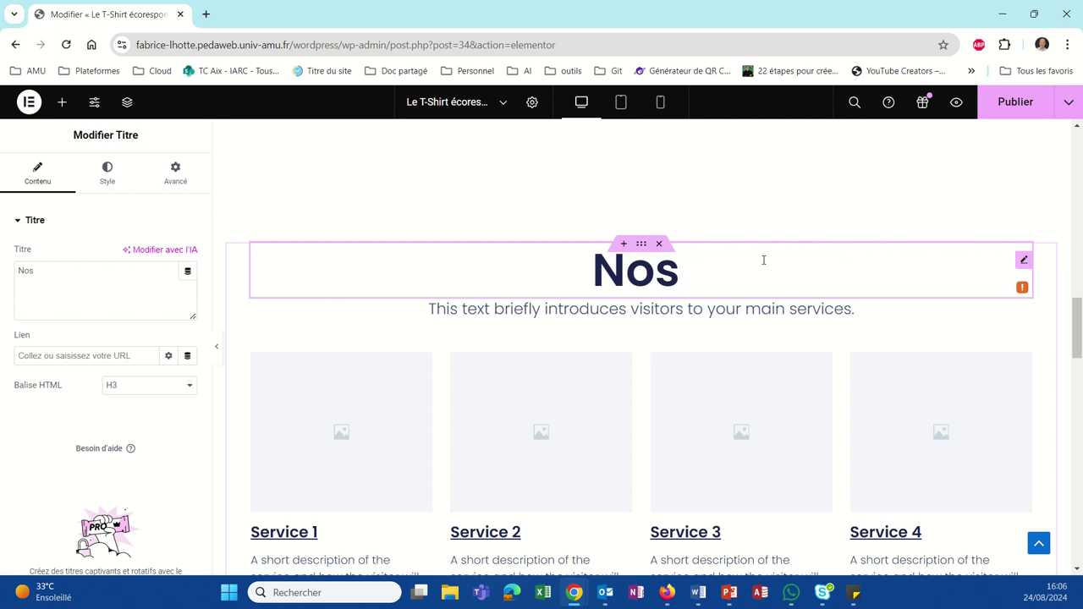
type(" avis client")
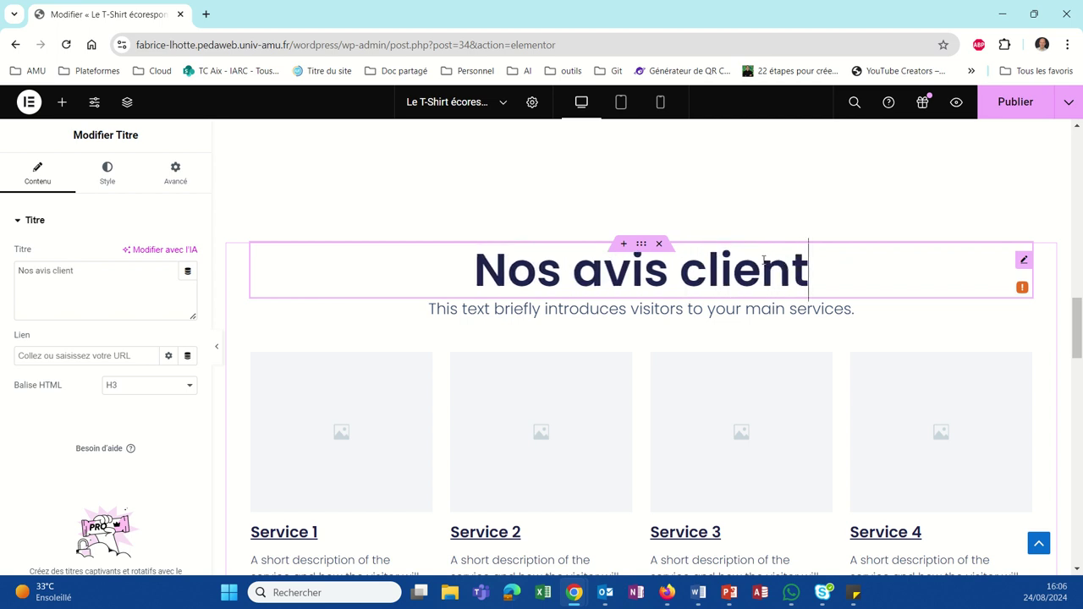
type("s")
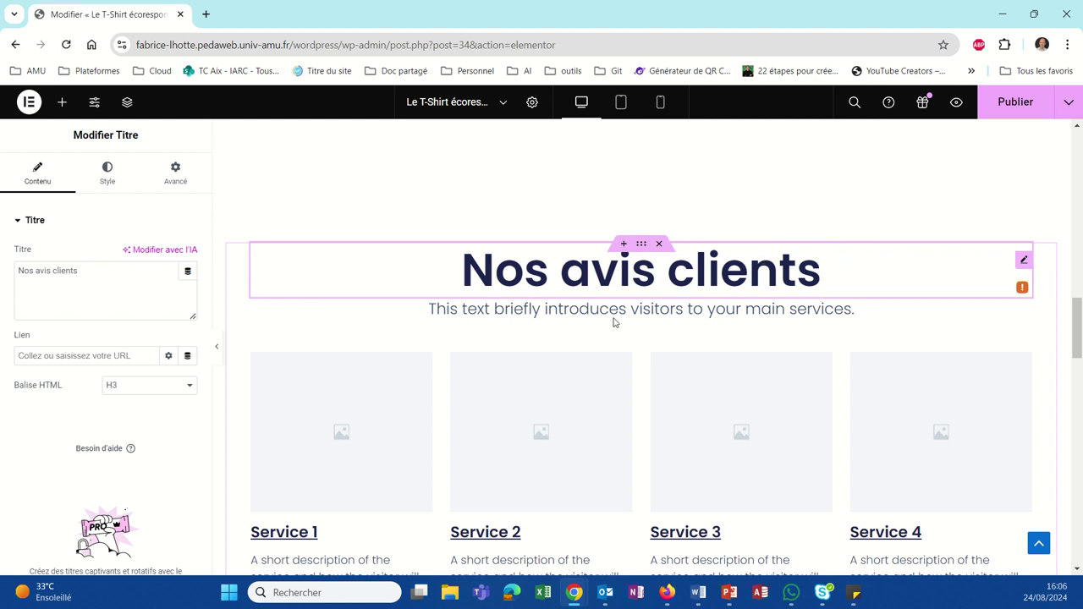
Step: Delete the section containing the four service cards and the "Why Choose Us" section below it
scroll(532, 388, "down", 2)
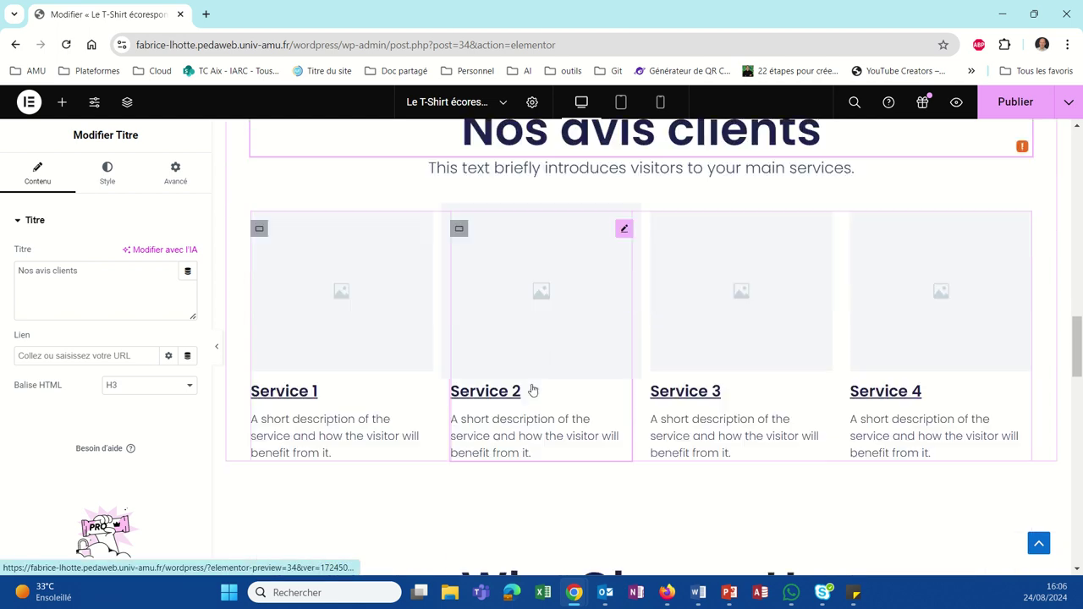
scroll(532, 389, "down", 2)
scroll(532, 388, "up", 2)
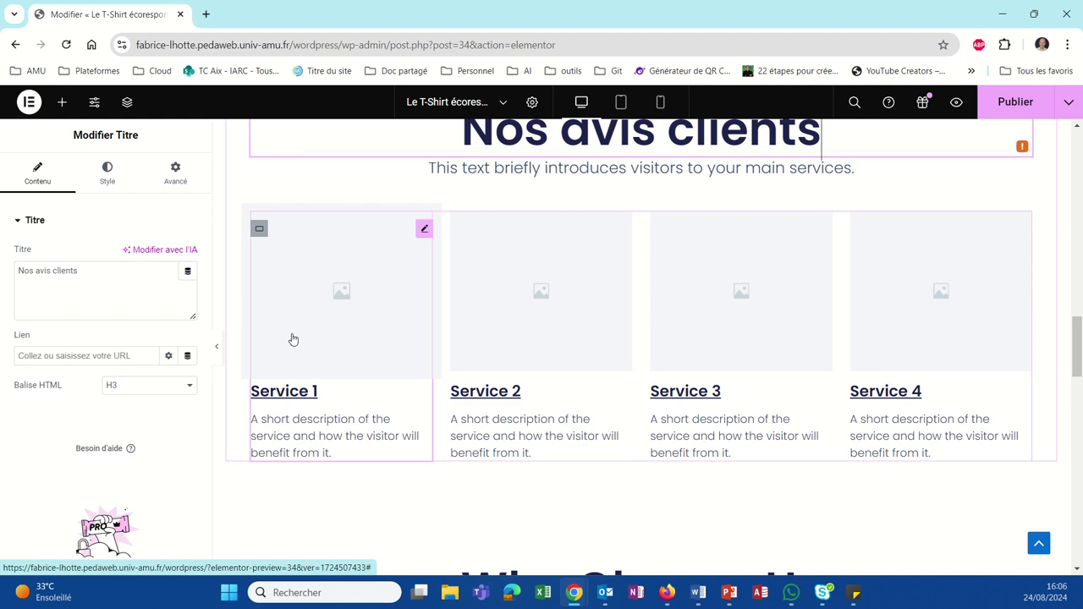
scroll(325, 346, "down", 7)
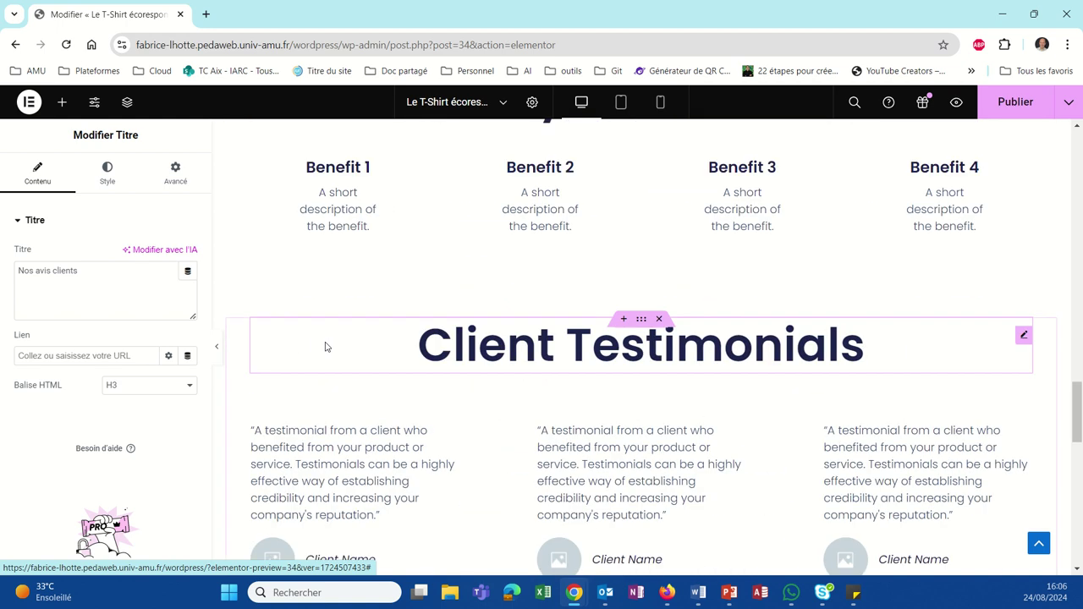
scroll(325, 346, "down", 2)
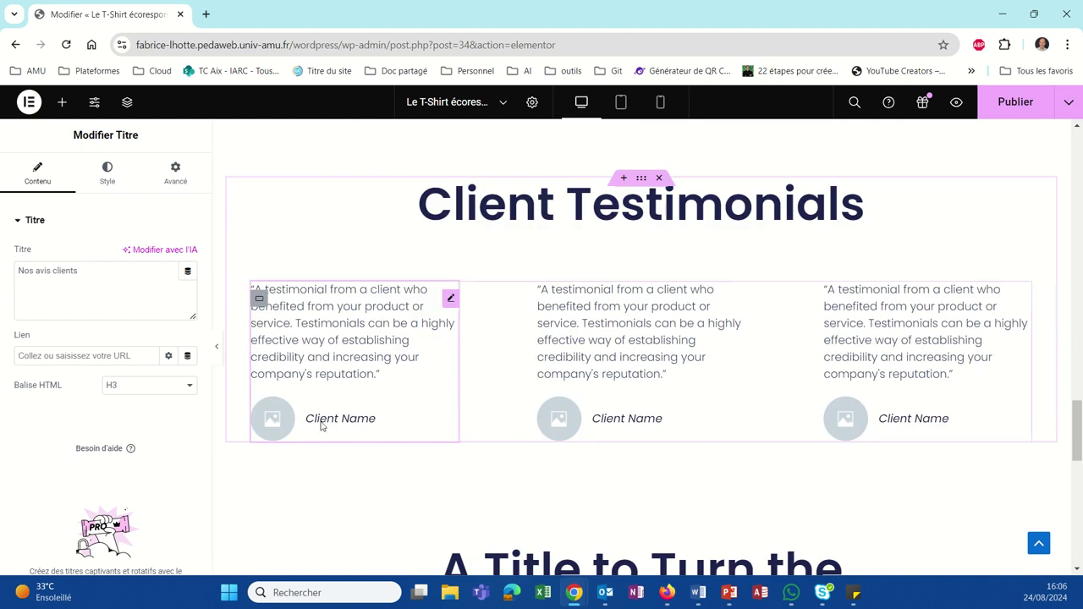
scroll(409, 399, "up", 5)
scroll(410, 401, "up", 3)
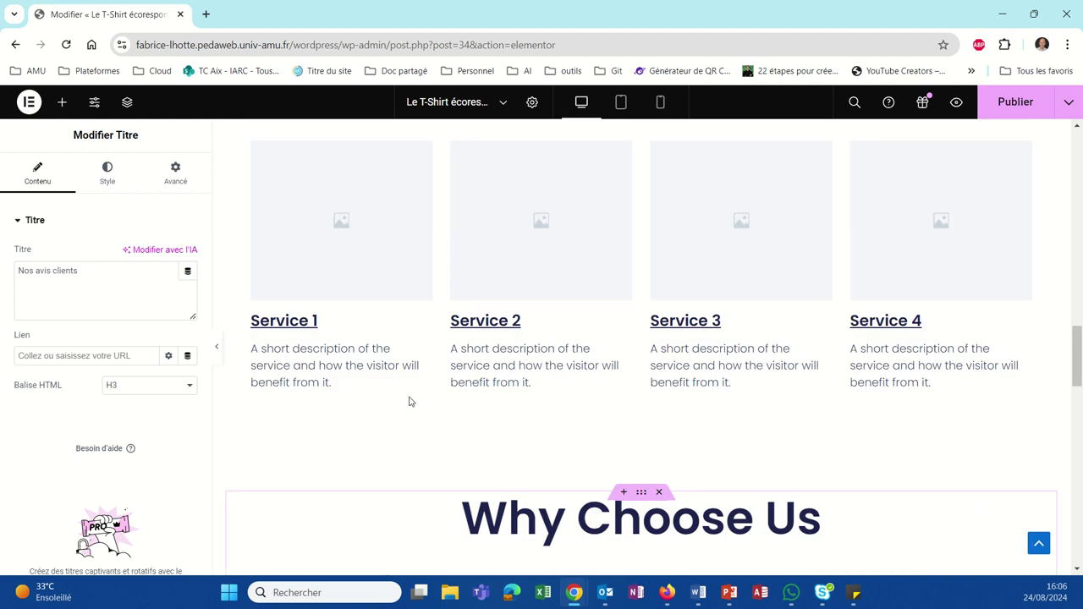
scroll(410, 401, "up", 2)
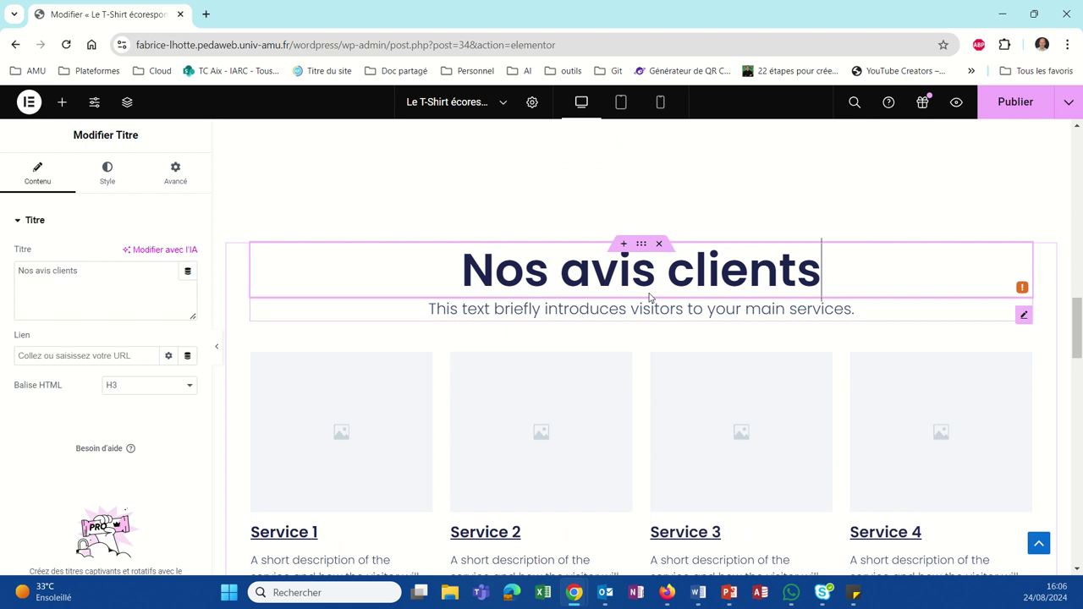
left_click(659, 244)
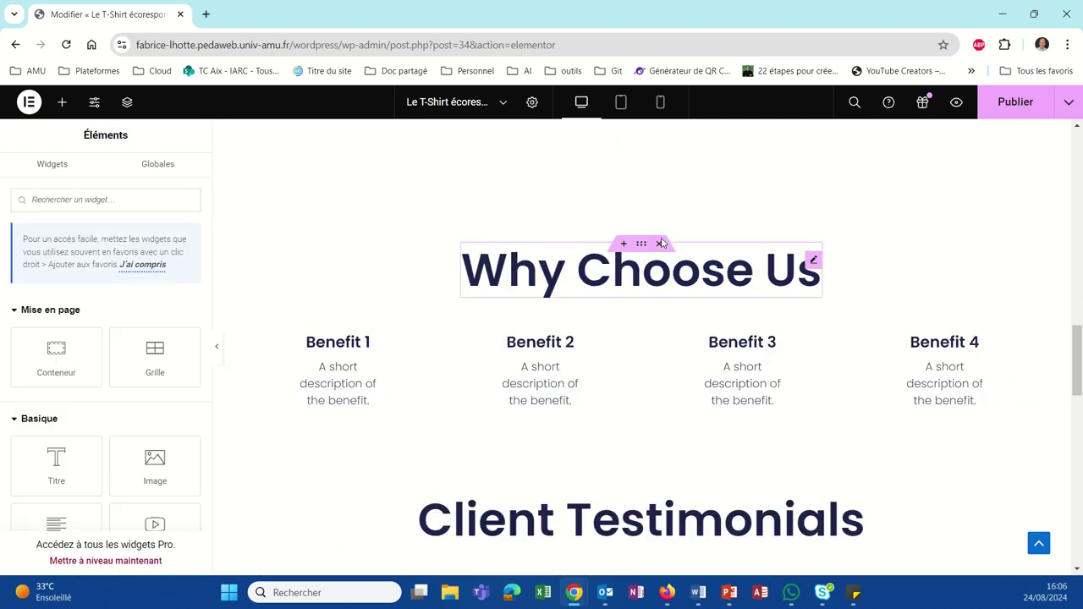
left_click(660, 244)
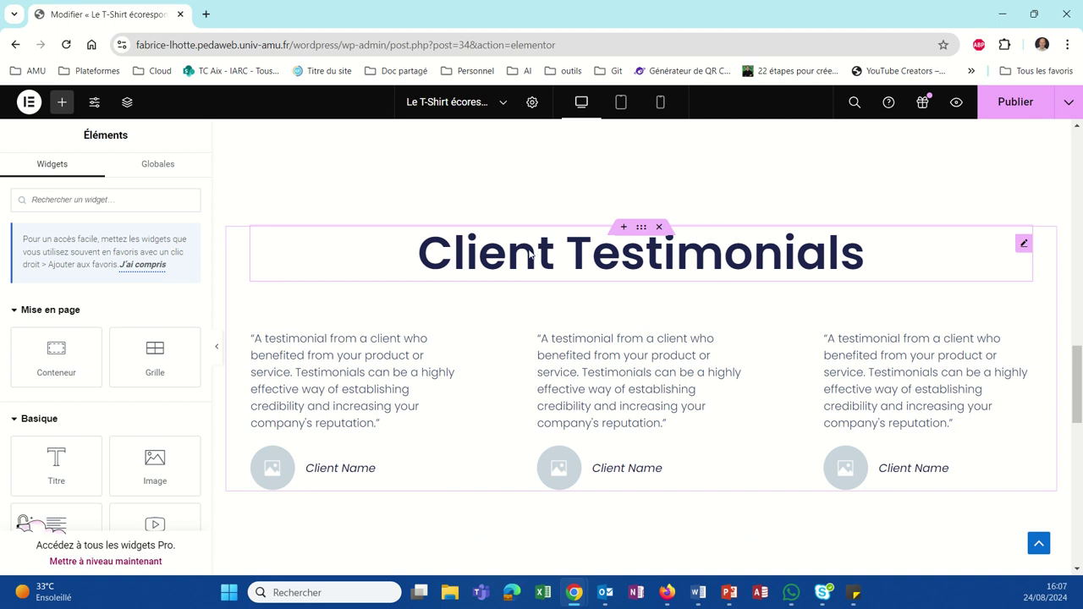
Step: Replace the "Client Testimonials" heading with "Nos avis clients"
left_click(425, 256)
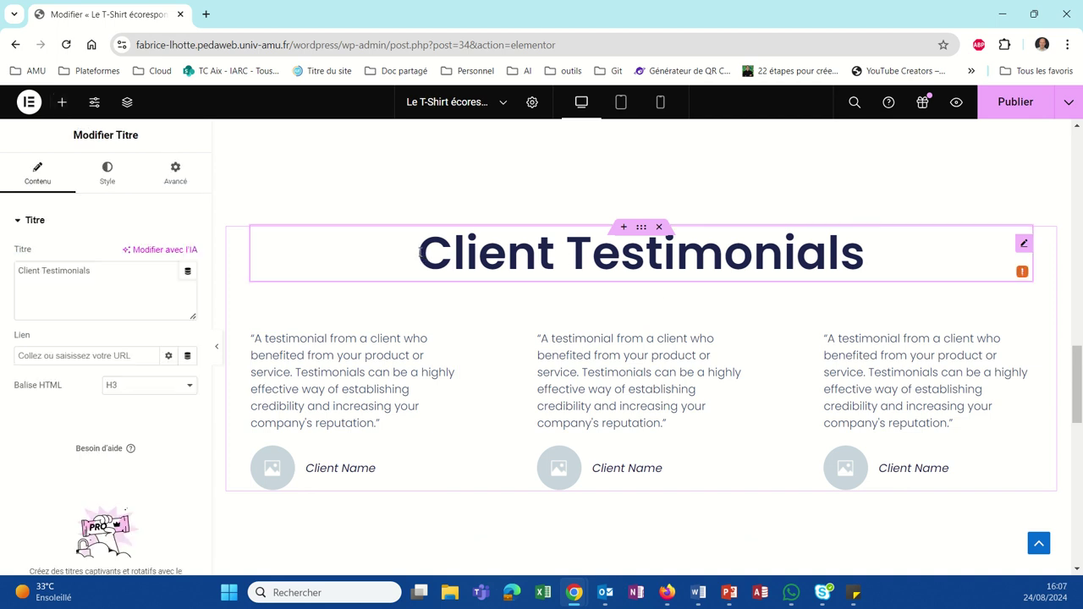
left_click(106, 273)
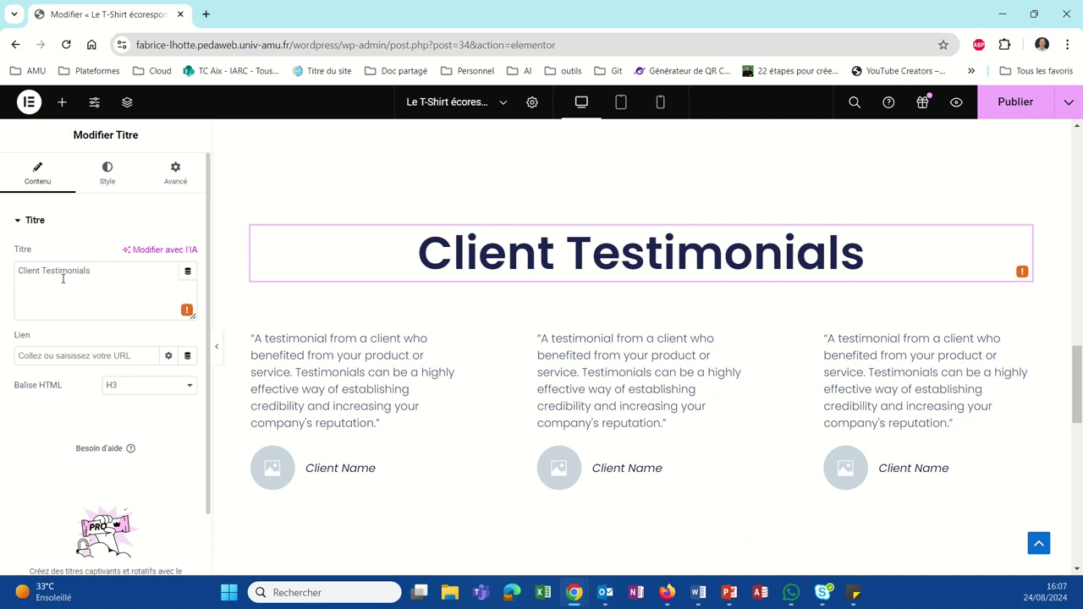
left_click_drag(102, 272, 2, 277)
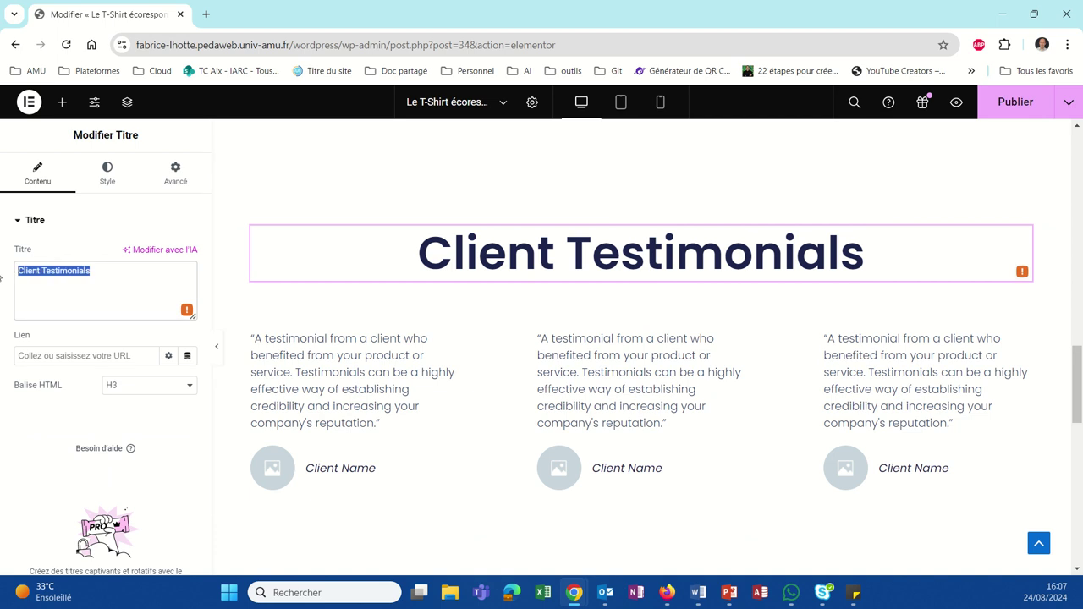
type("Nos avi")
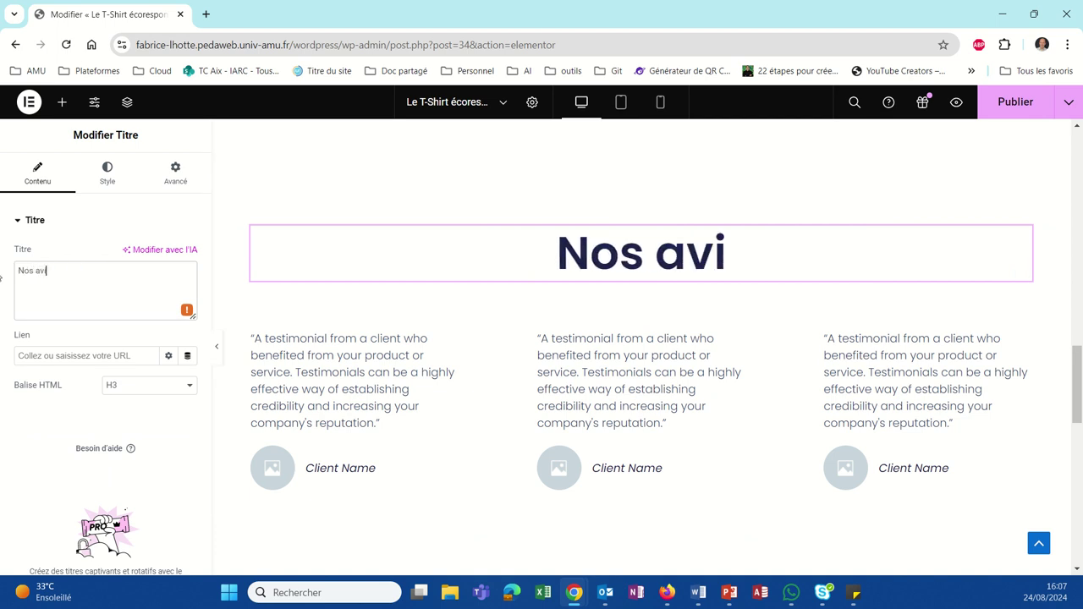
type("s clients")
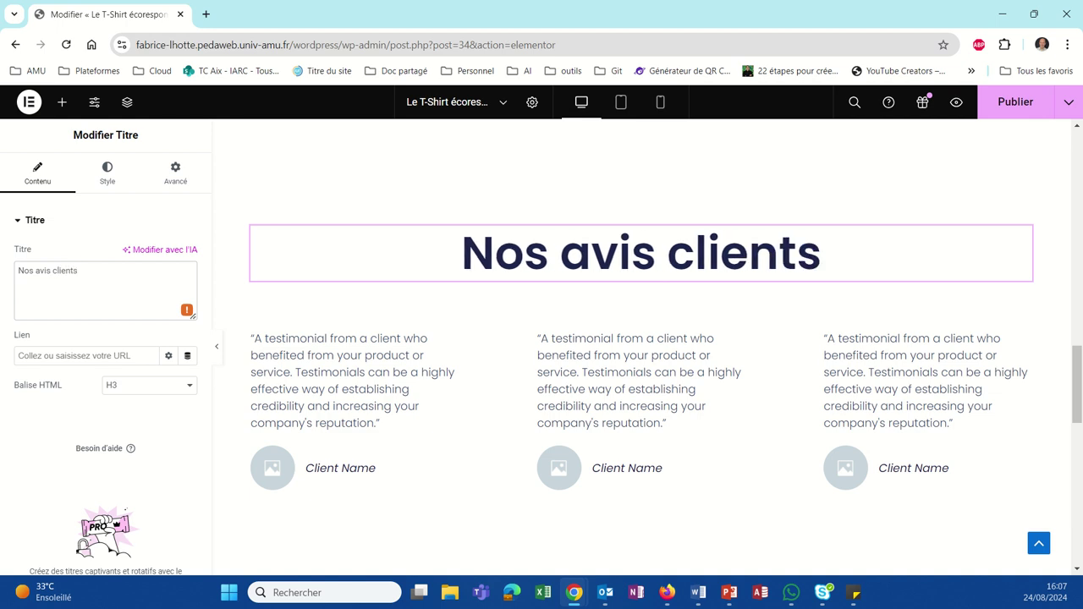
Step: Replace the "Client Name" placeholder under the first testimonial with a customer's first name and last initial
left_click(336, 472)
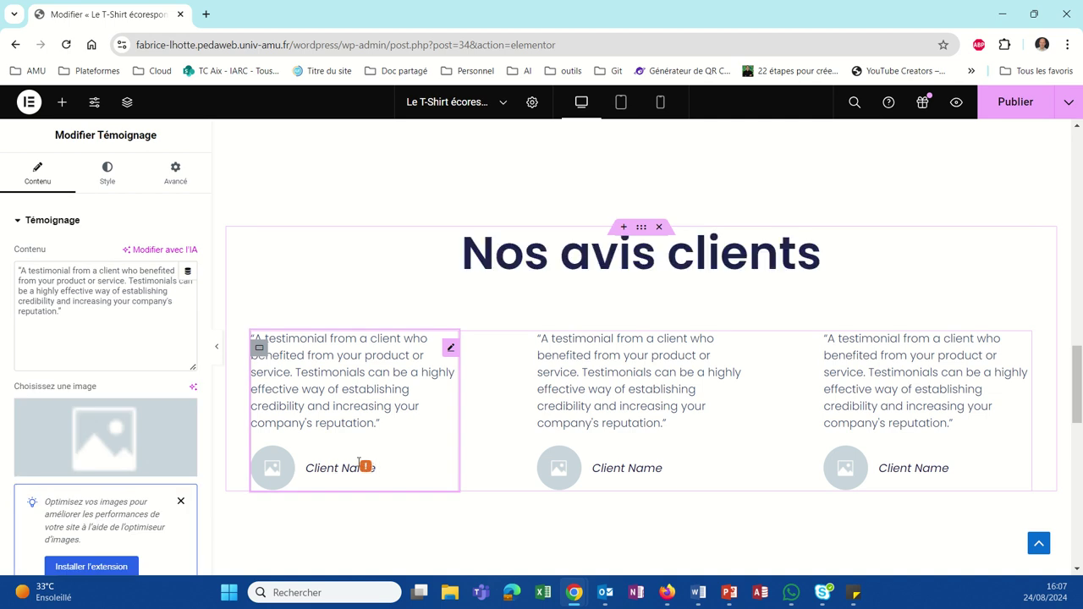
key("BackSpace")
key("BackSpace")
key("BackSpace")
key("BackSpace")
key("BackSpace")
key("BackSpace")
key("BackSpace")
key("BackSpace")
key("BackSpace")
key("BackSpace")
type("hloé")
type(" l")
Step: Set the name of the second testimonial to a customer's first name and last initial
left_click(630, 468)
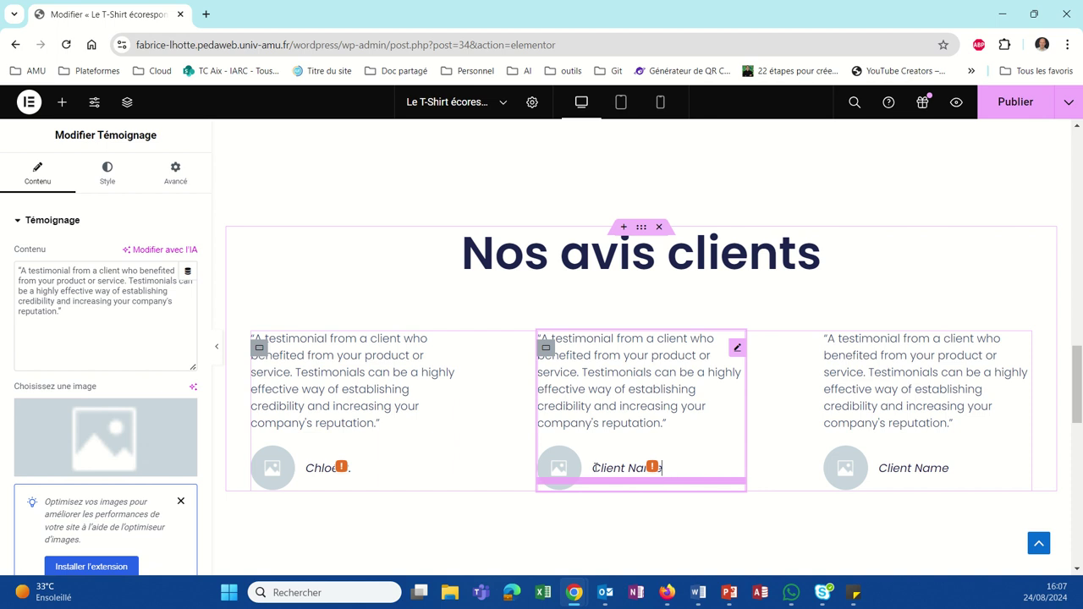
left_click_drag(595, 468, 659, 475)
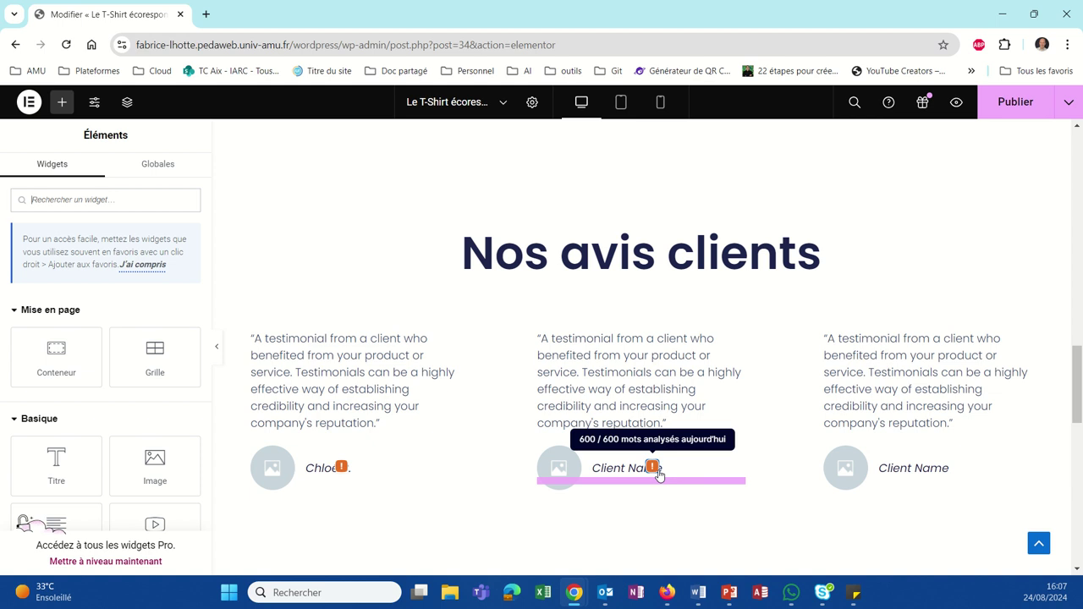
left_click(613, 476)
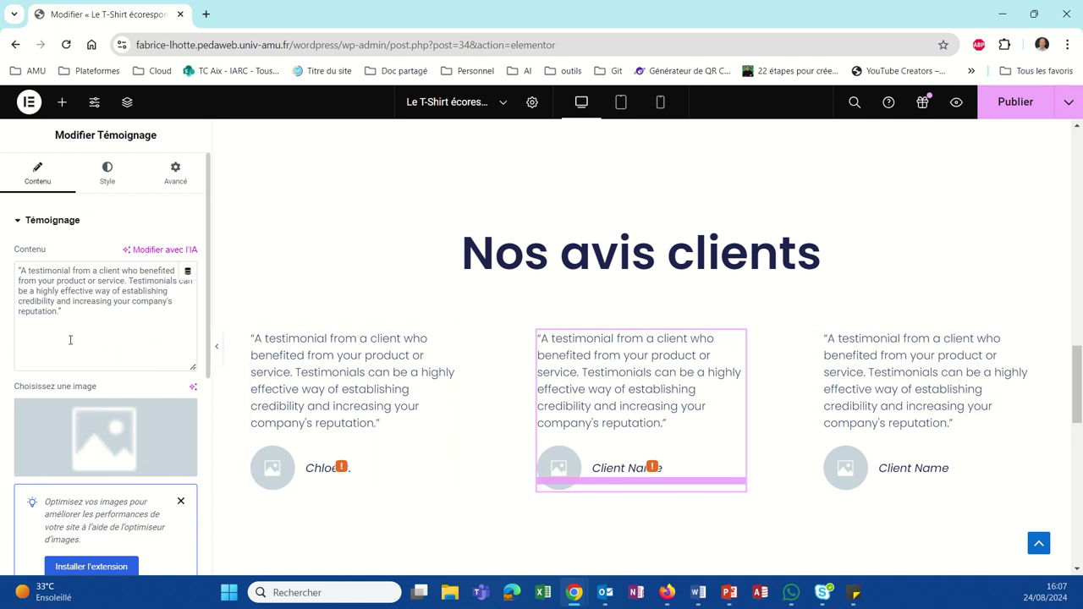
scroll(71, 340, "down", 1)
scroll(71, 341, "up", 1)
scroll(70, 340, "down", 3)
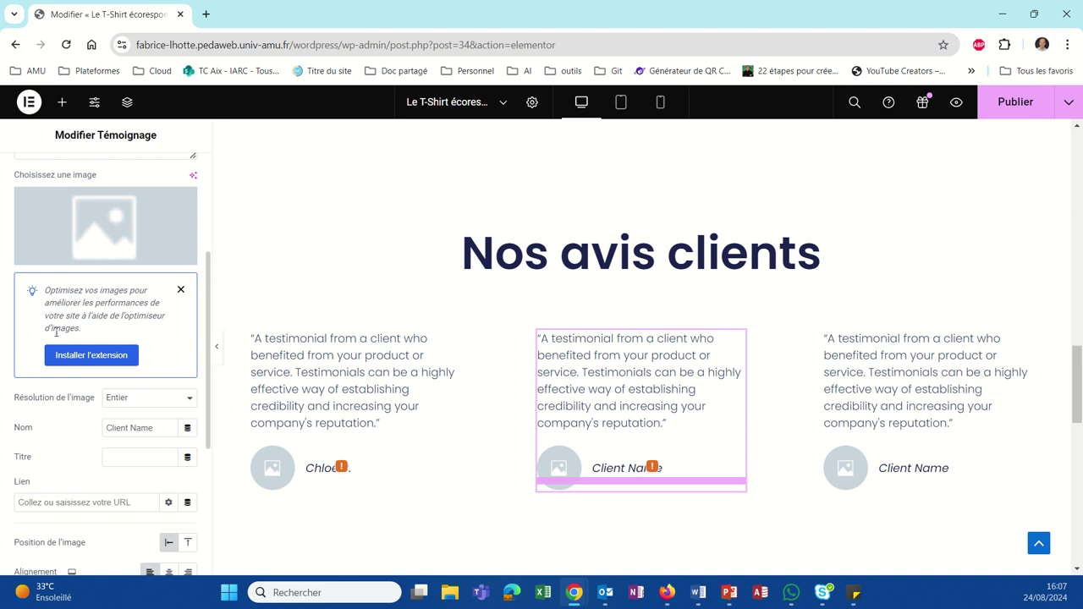
triple_click(144, 428)
type("Yoan P")
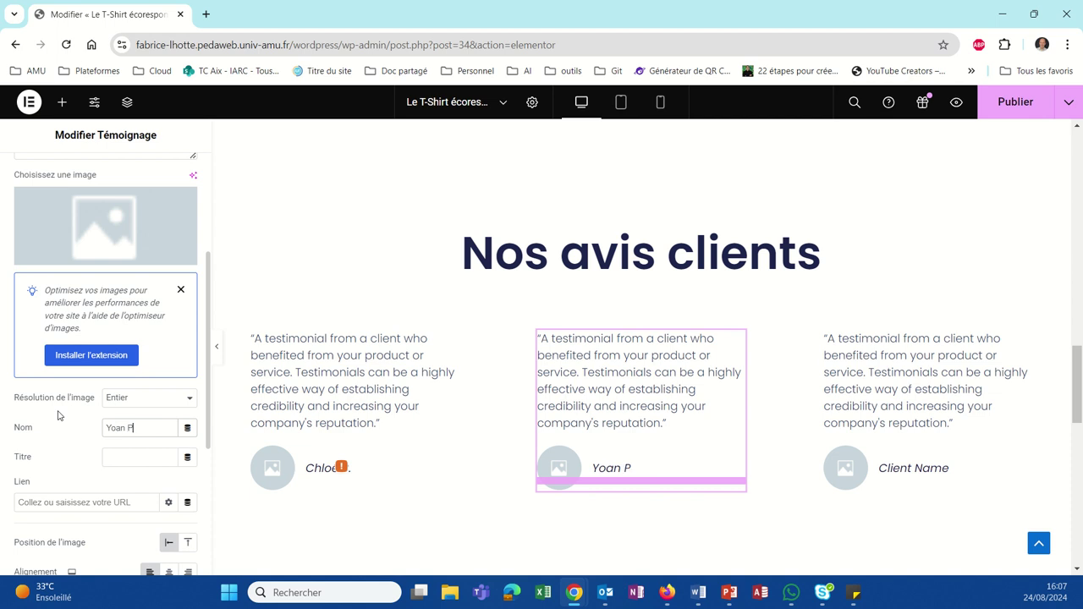
type(".")
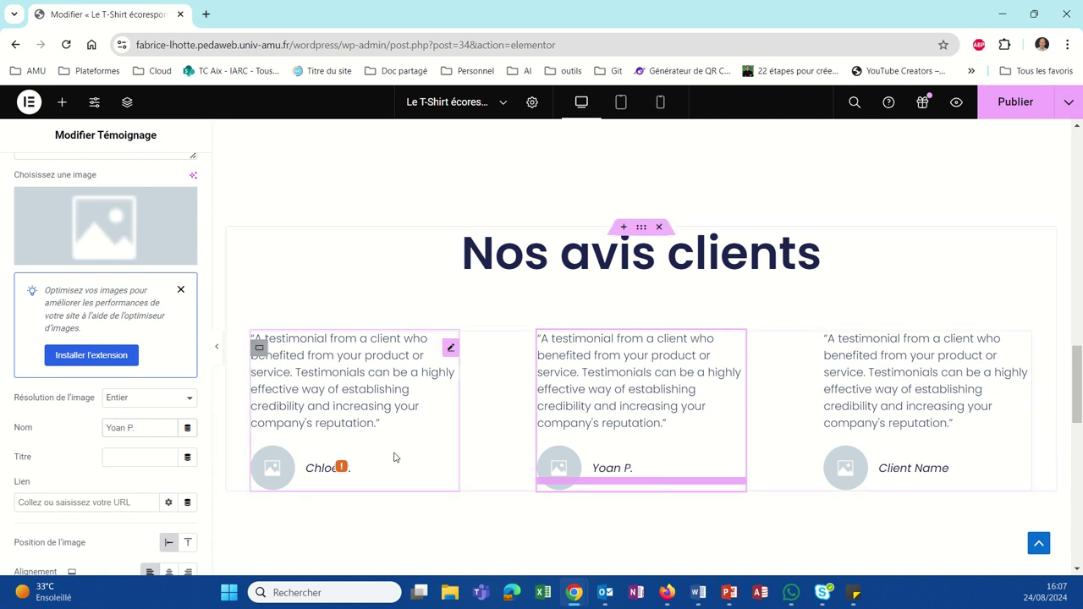
Step: Set the name of the third testimonial to a customer's first name and last initial
left_click(897, 468)
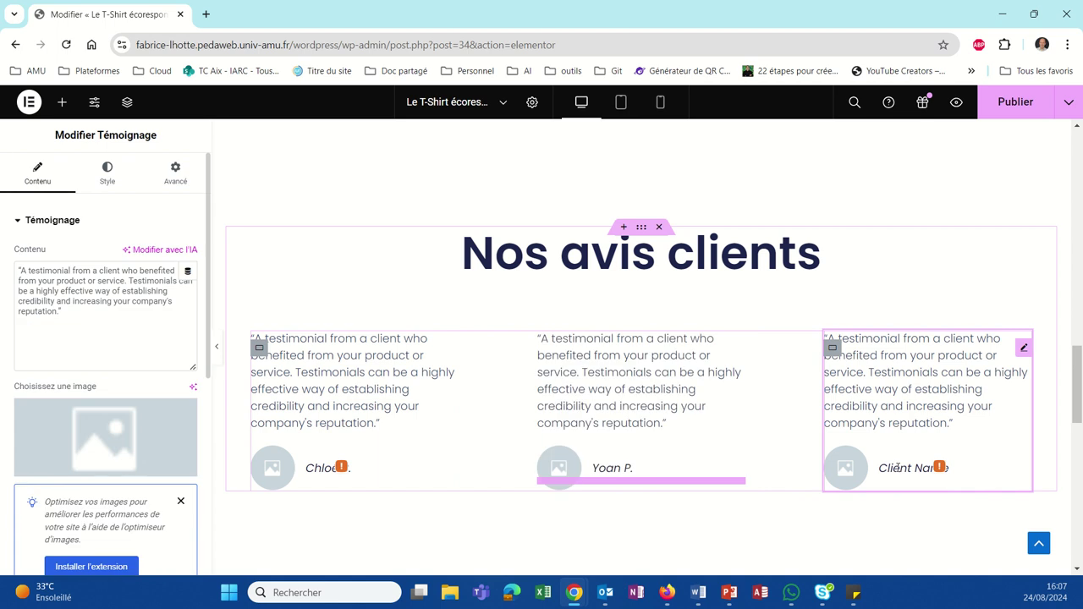
left_click(899, 467)
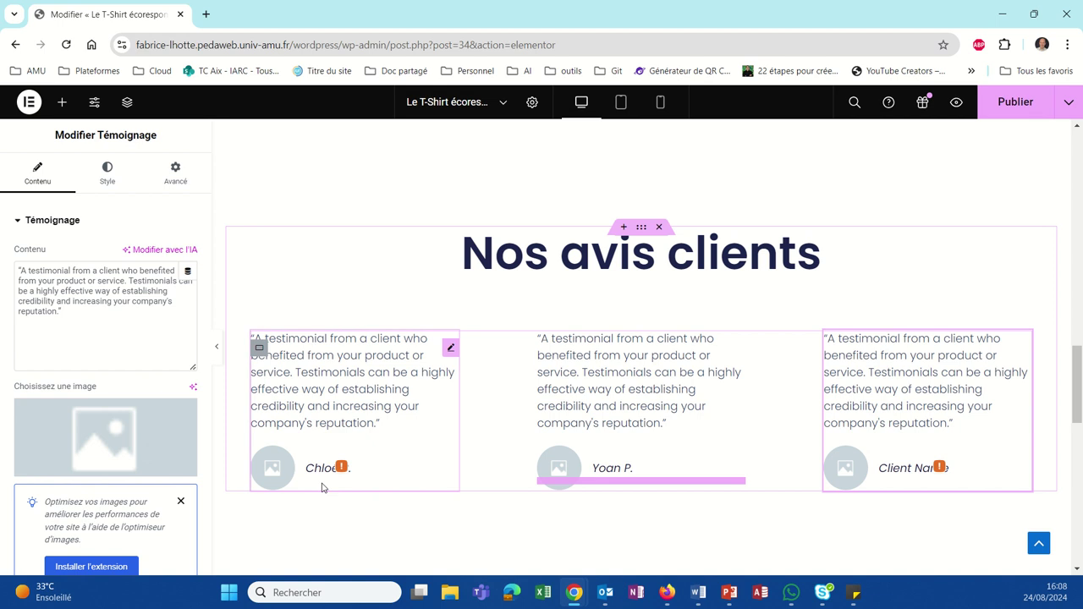
scroll(112, 342, "down", 2)
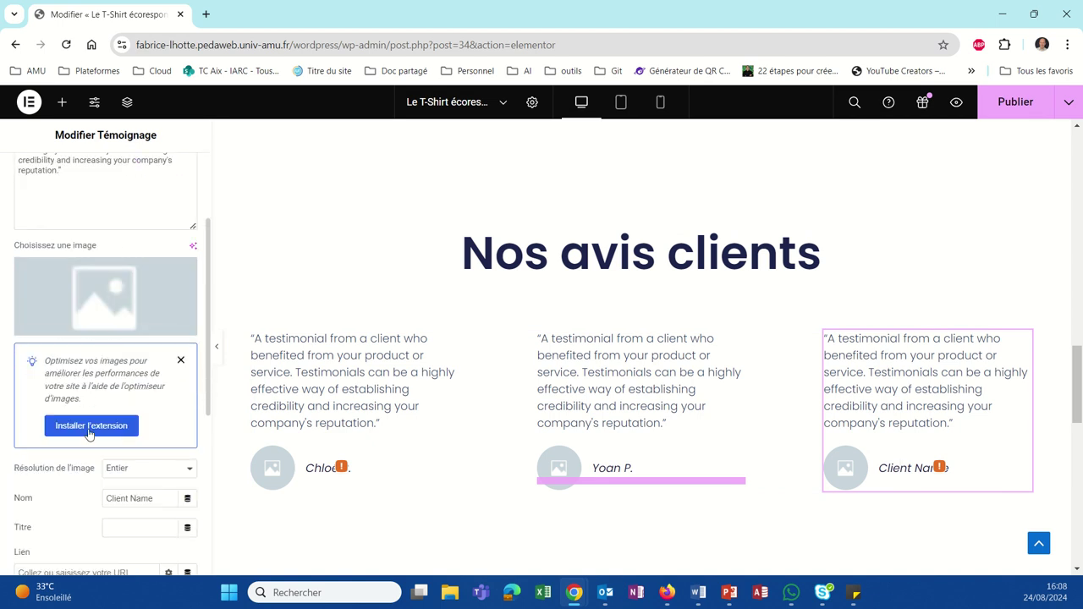
scroll(118, 464, "down", 1)
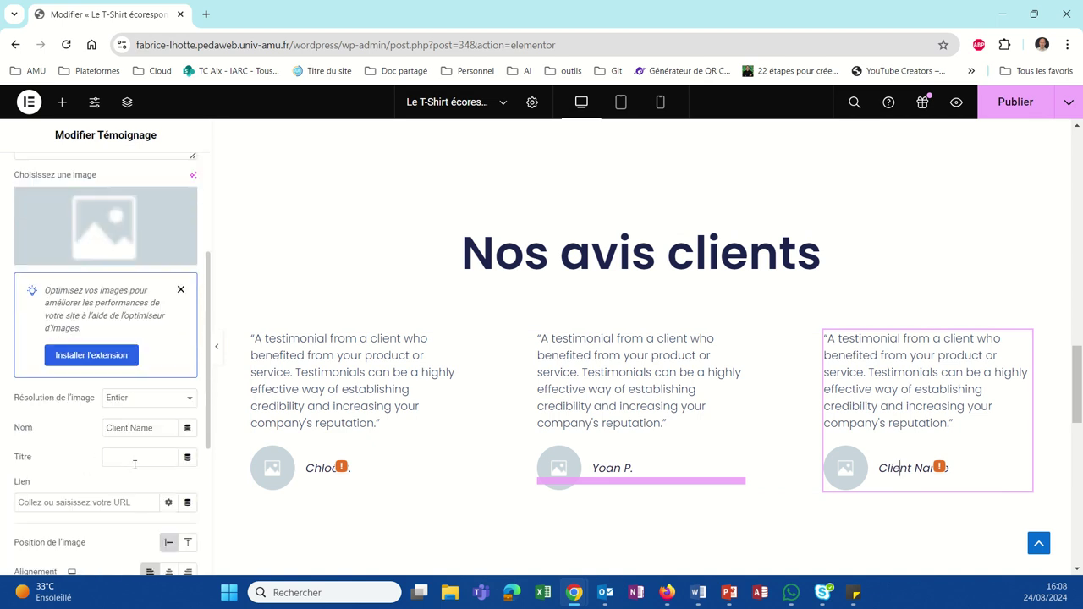
scroll(135, 461, "up", 3)
scroll(149, 374, "down", 3)
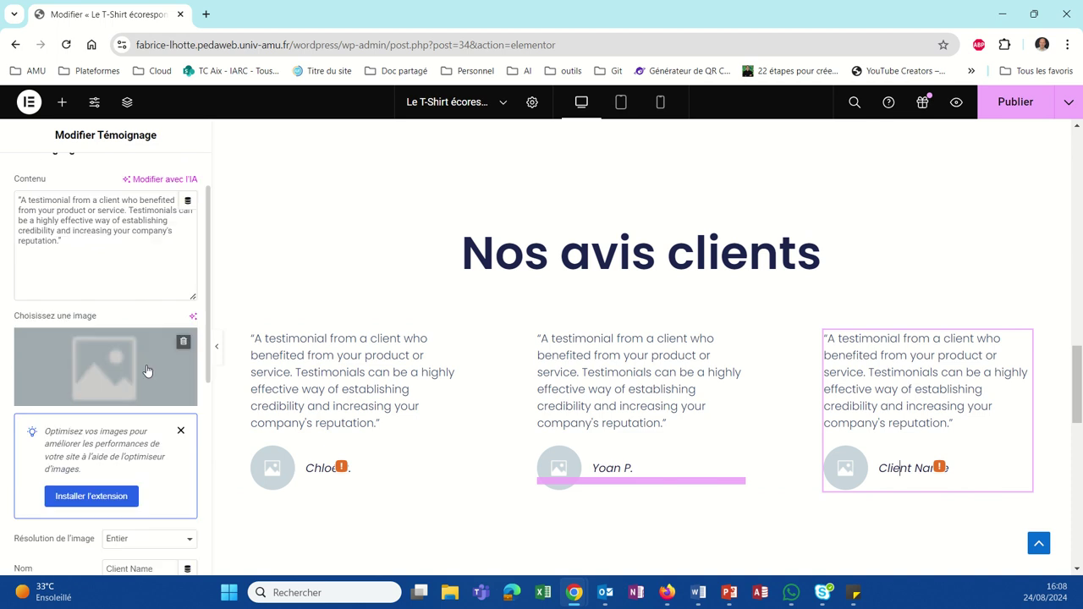
scroll(149, 372, "down", 2)
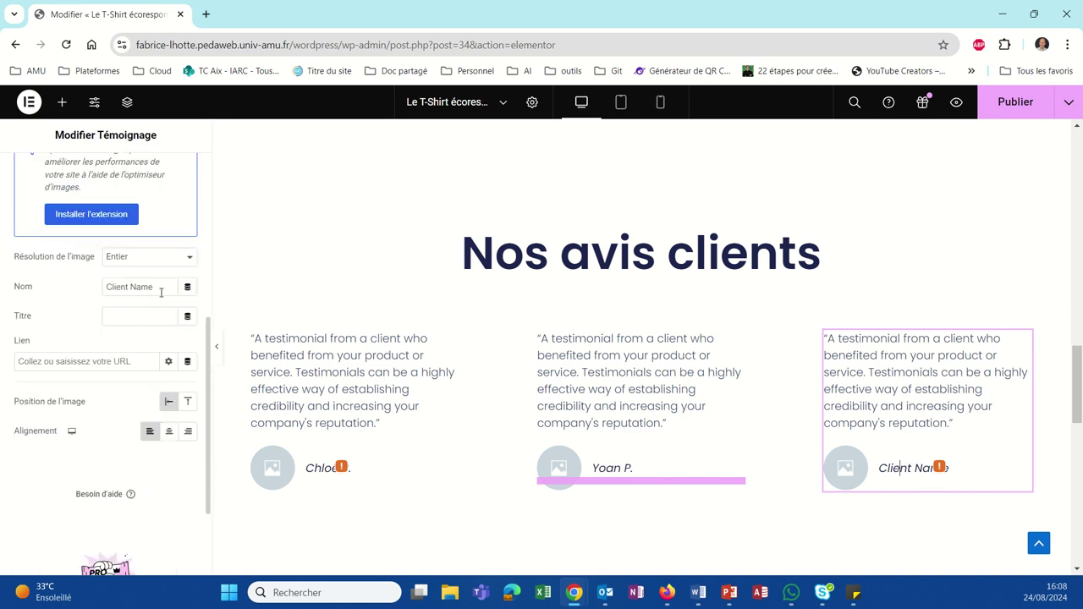
left_click_drag(161, 292, 59, 279)
type("Lé")
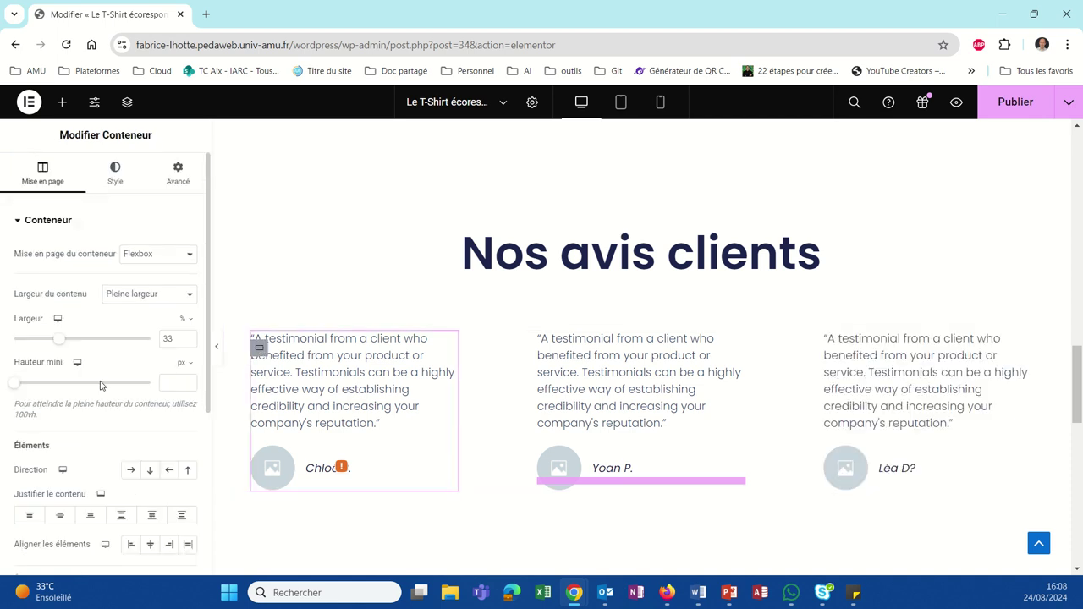
Step: Replace the first testimonial's placeholder text with "J'ai récemment acheté un t-shirt de cette boutique, et je suis totalment conquise" inside the quotation marks
scroll(88, 407, "down", 5)
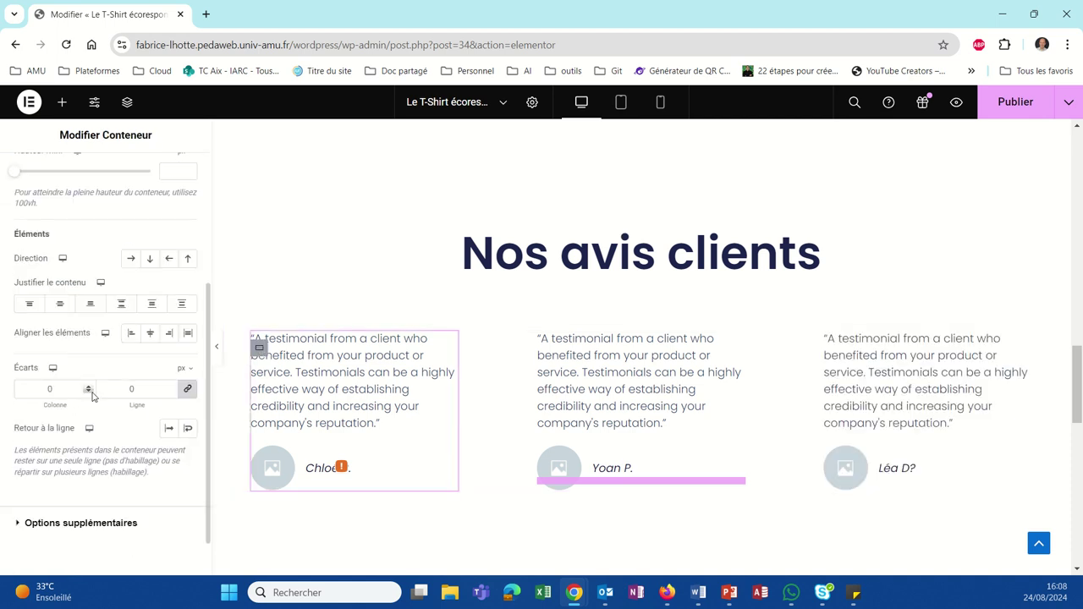
scroll(93, 396, "up", 5)
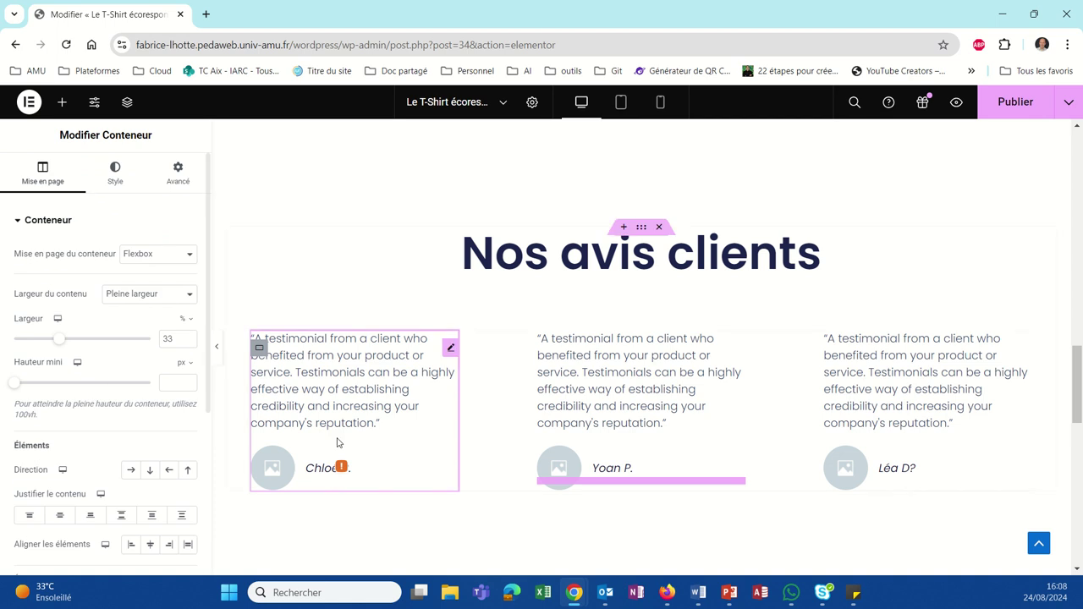
left_click(315, 412)
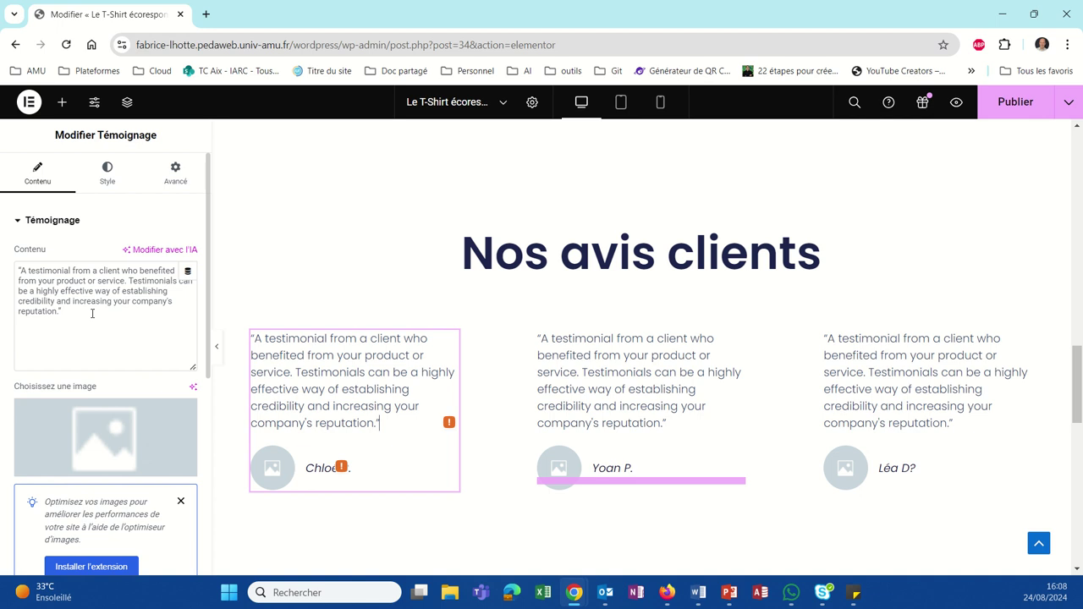
left_click_drag(60, 311, 22, 259)
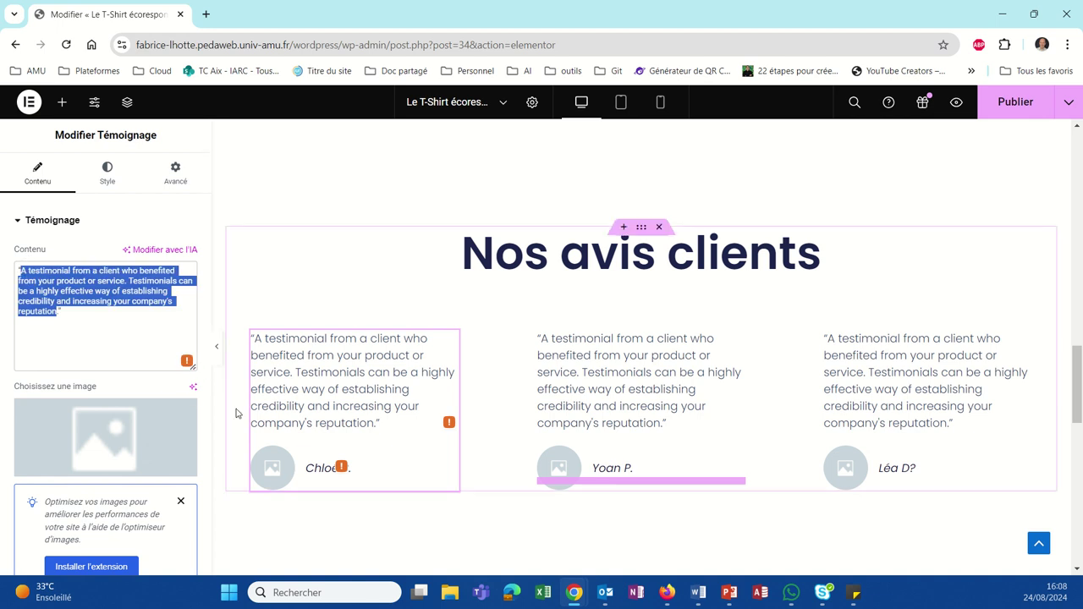
key("BackSpace")
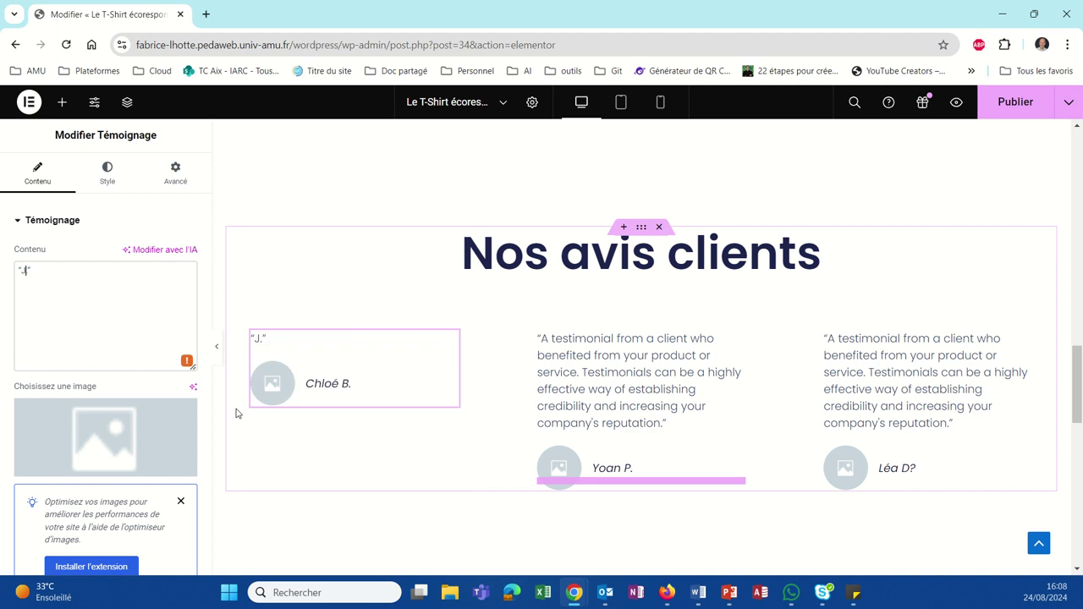
type("J'ai réc")
key("BackSpace")
type("eemment")
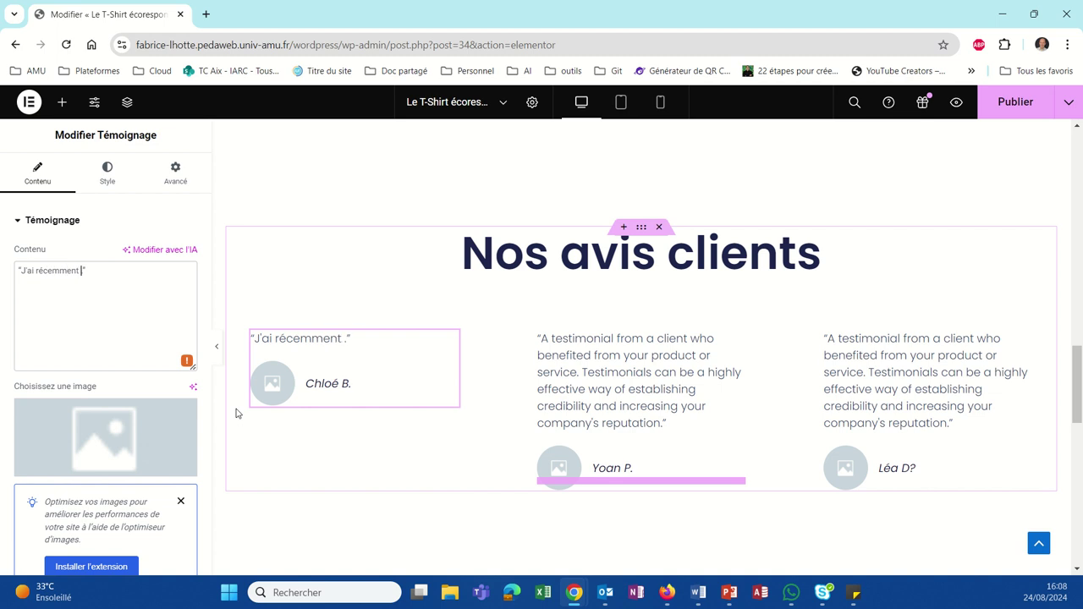
type(" acheté un t-shirt")
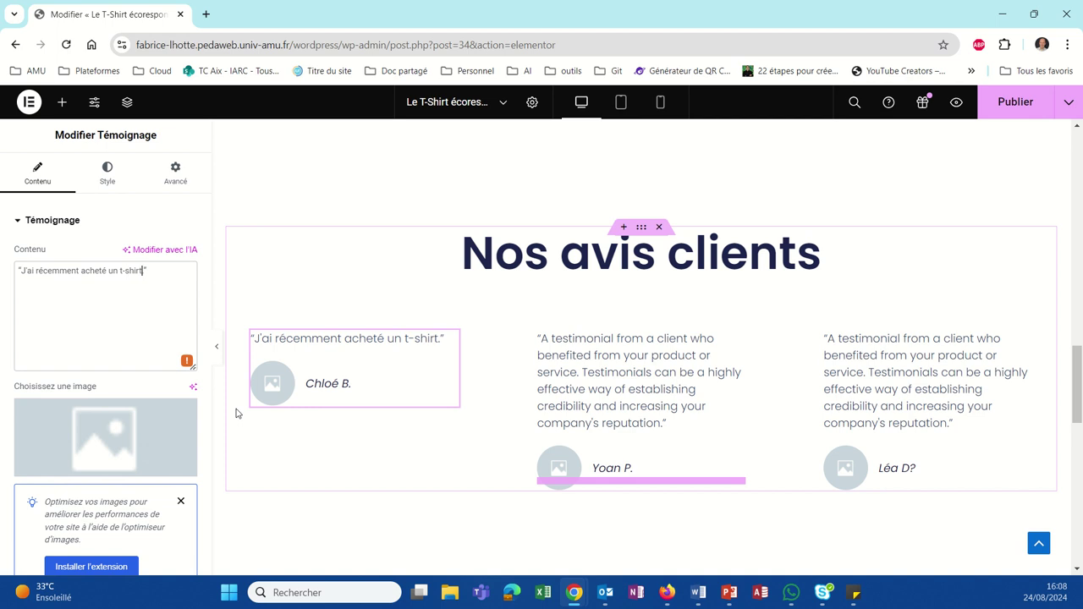
type(" de cette")
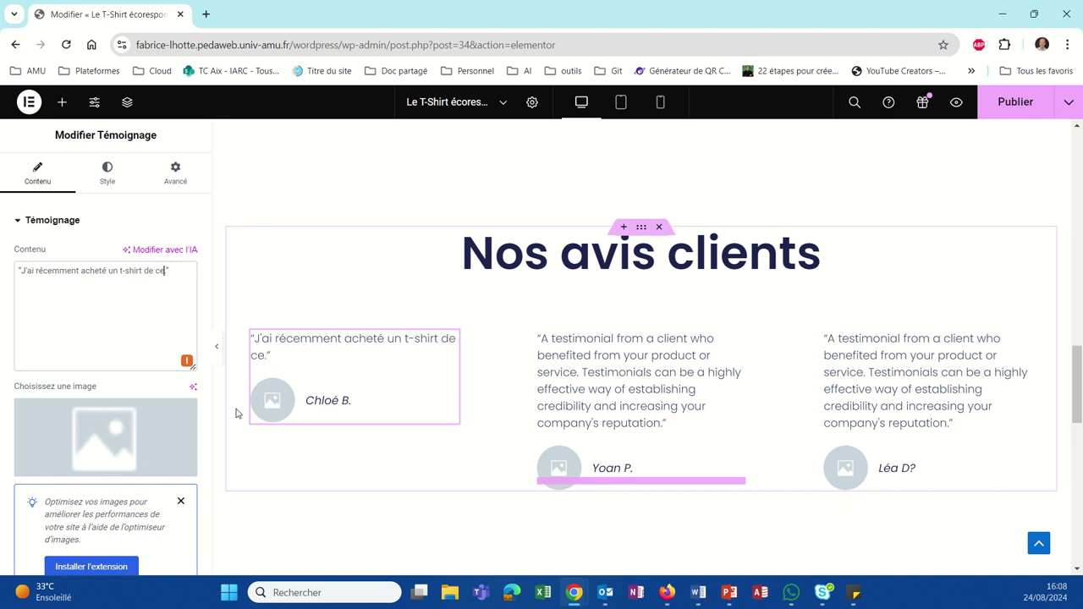
type(" boutique,")
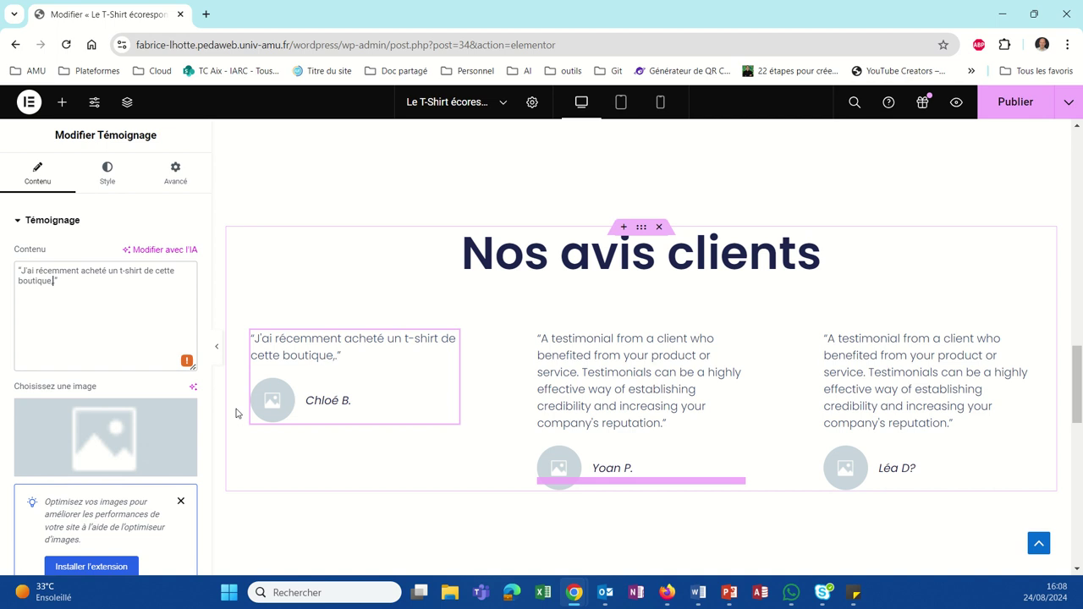
type(" et je suis total")
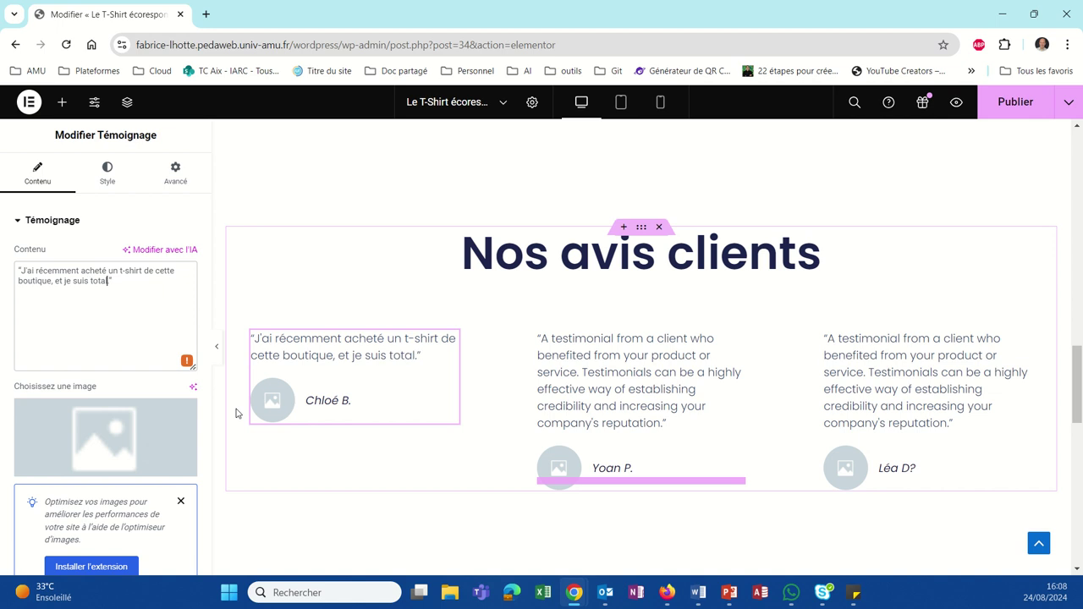
type("ment conquise")
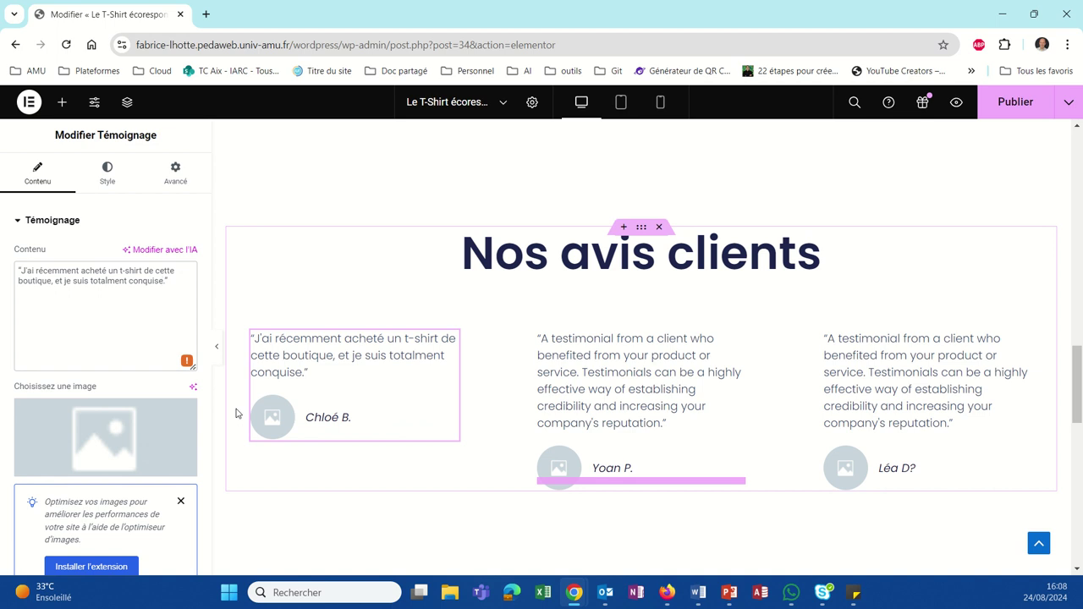
Step: Continue the first testimonial's text with ". Le coton est incroyablement doux, le t-shirt est bien coupé" inside the quotation marks
type(". Le co")
type("ton")
type(" est incro")
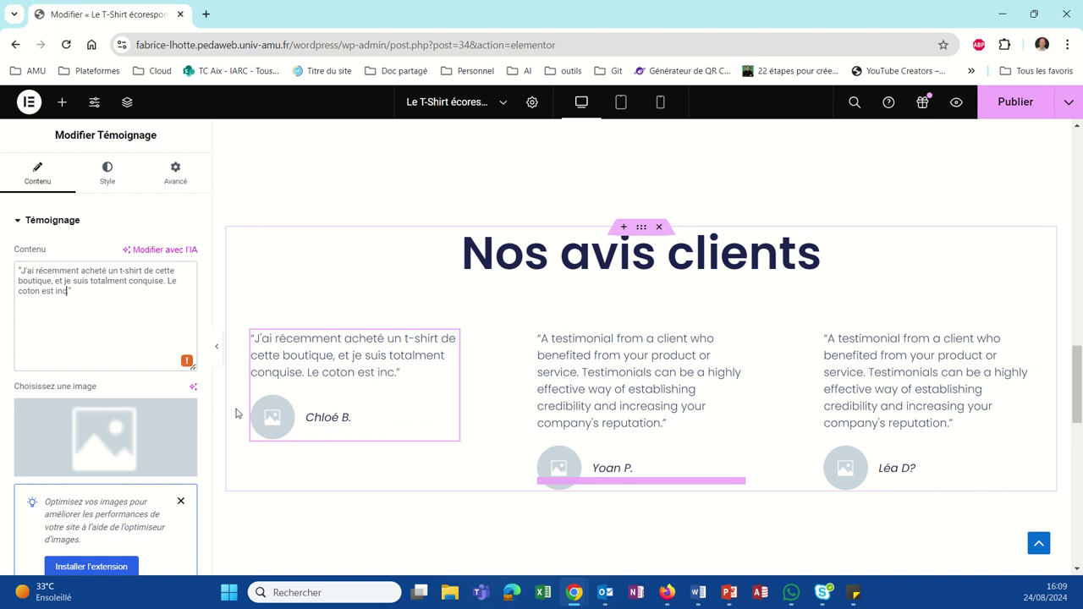
type("yablement")
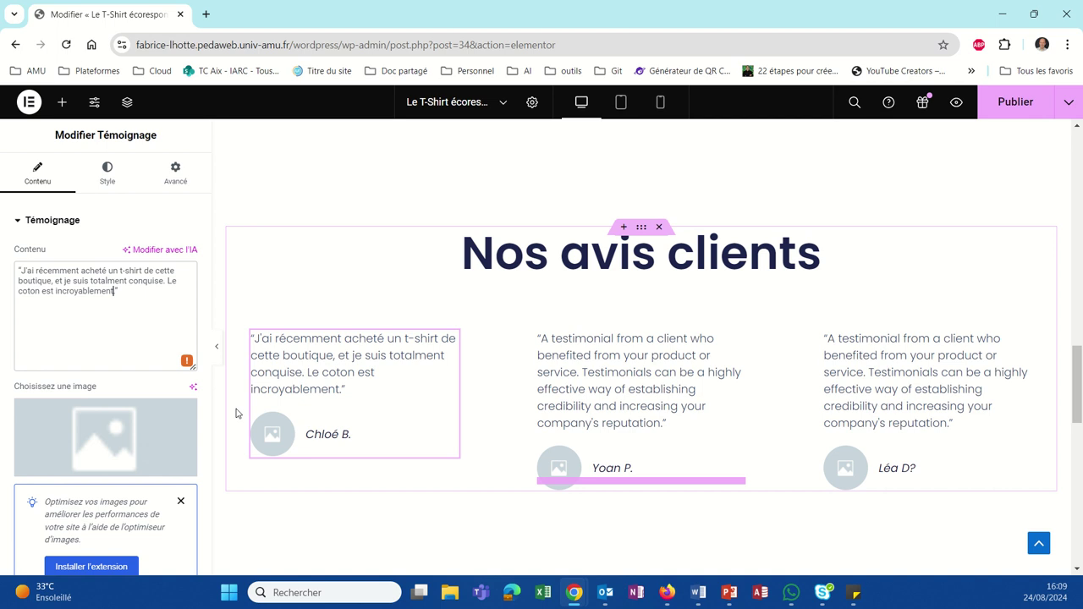
type(" doux, le t-shirt")
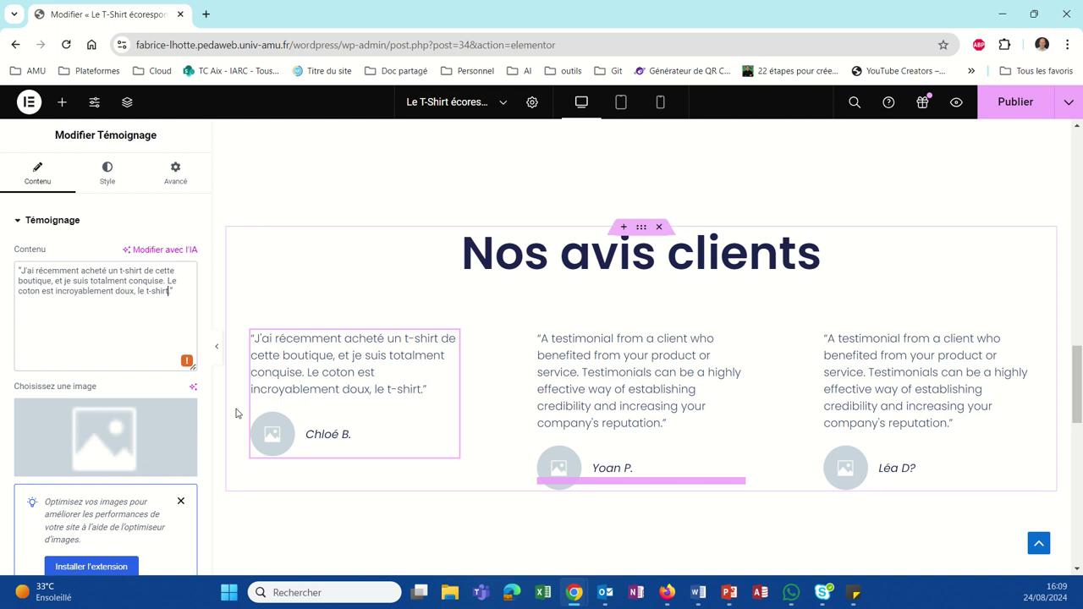
type(" s")
key("BackSpace")
type("est bien co")
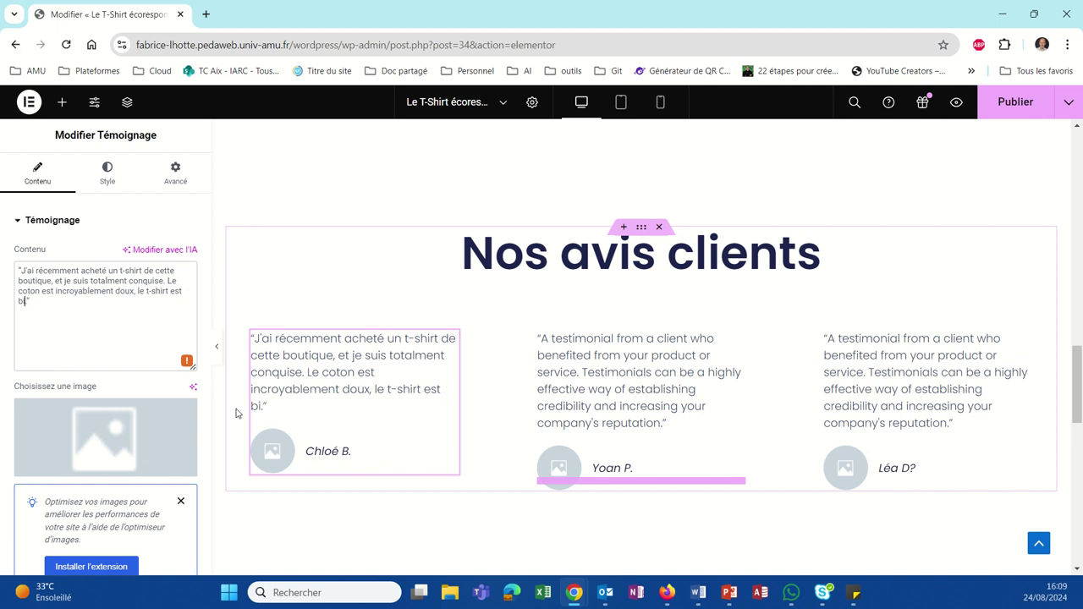
type("upé")
Step: Extend the first testimonial's second sentence with ", et il est est devenu l'un de mes préférés"
type(", et il est")
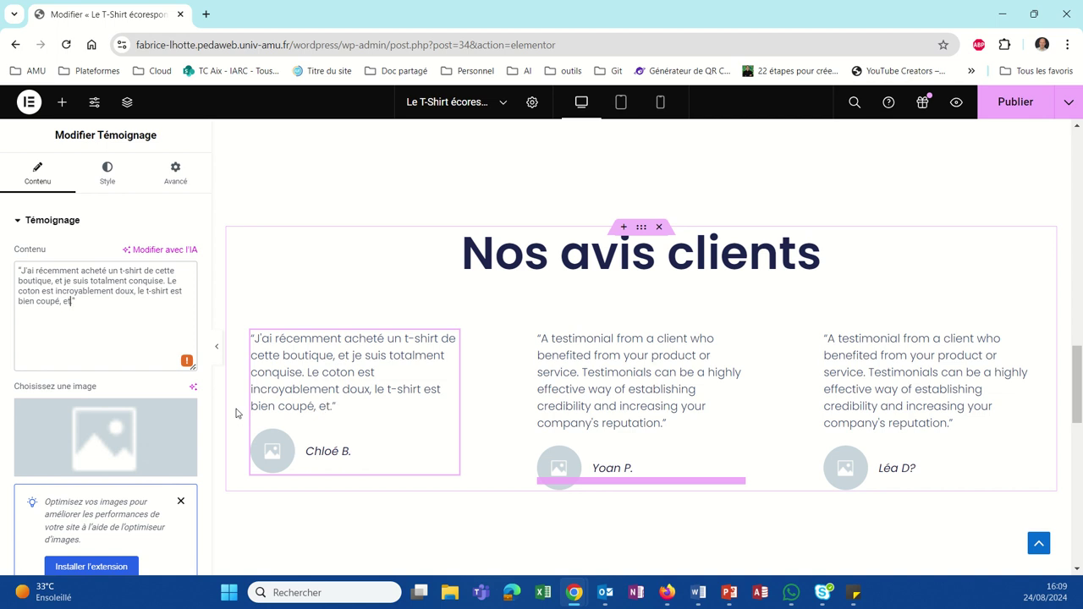
type(" est")
type(" devenu l")
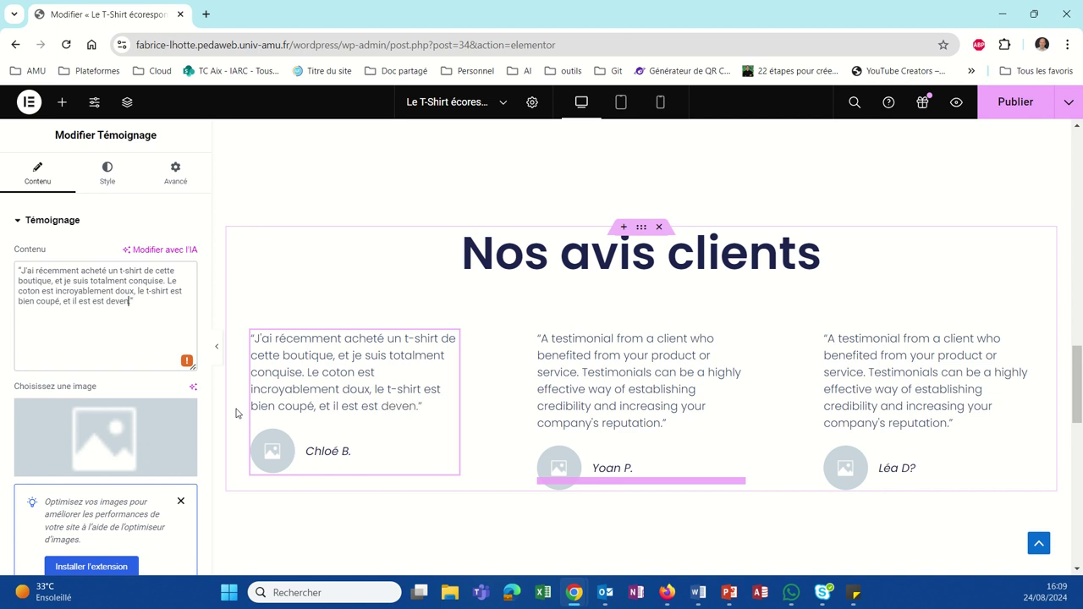
type("'un des")
key("BackSpace")
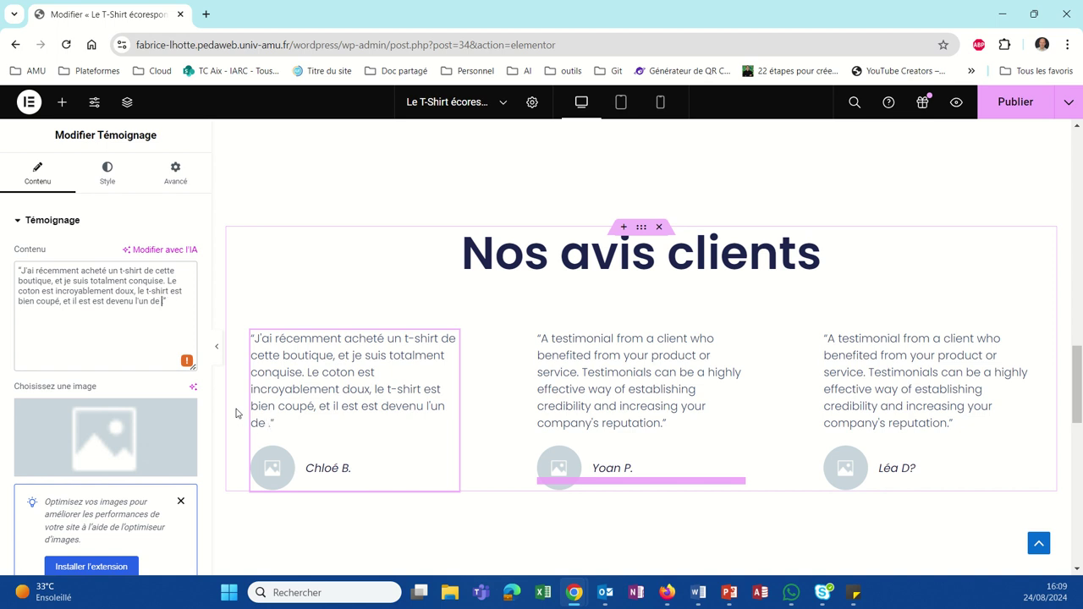
type("mes préférés")
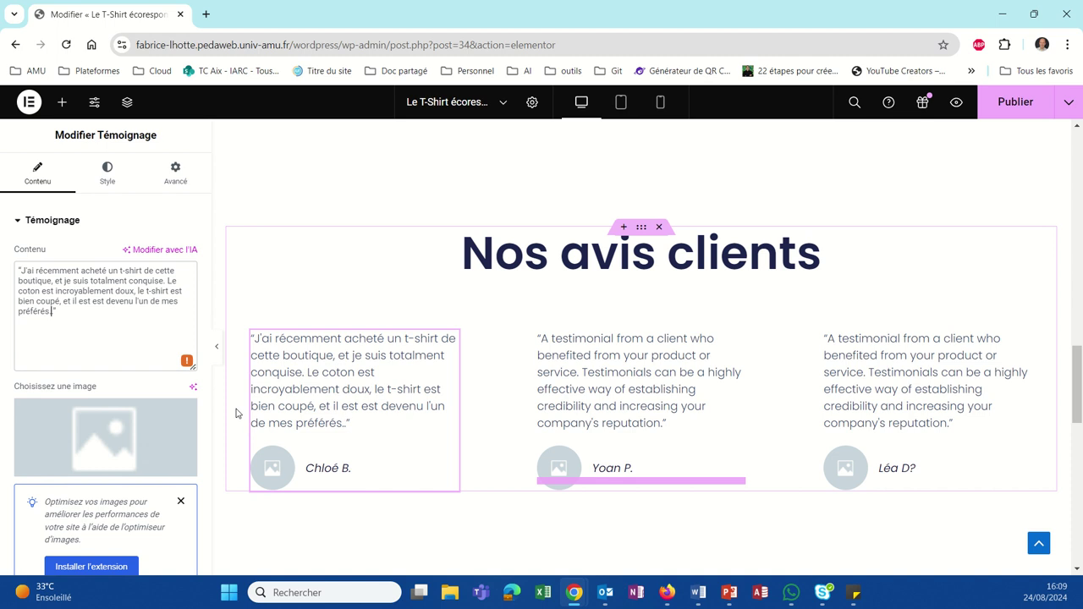
Step: Finish the first testimonial with the closing sentence "Je prévois déjà ma prochaine commande!"
type(". Je prévois ")
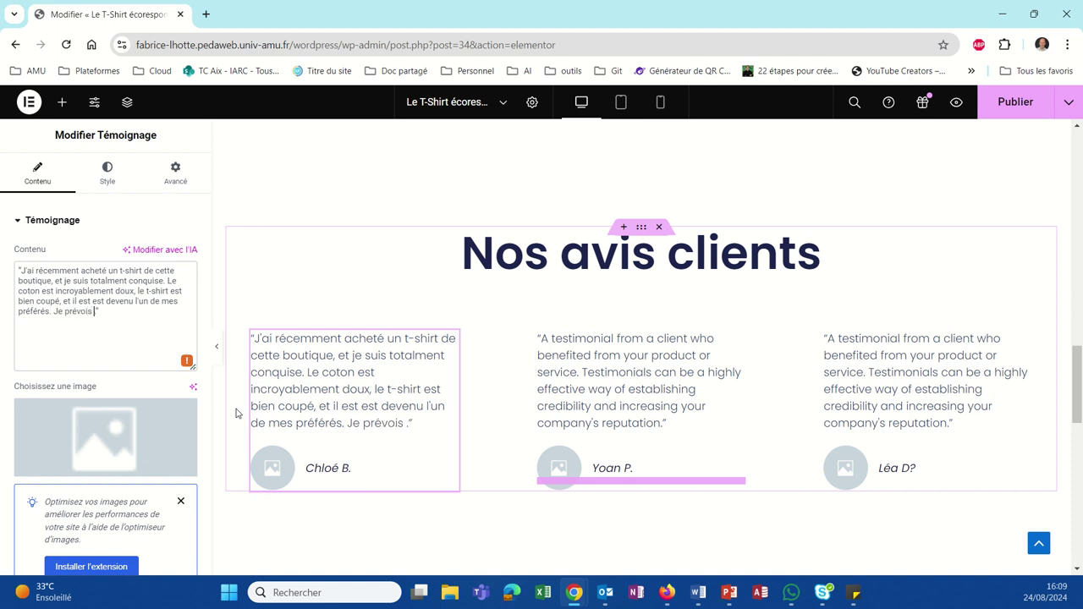
type("déjà ma pro")
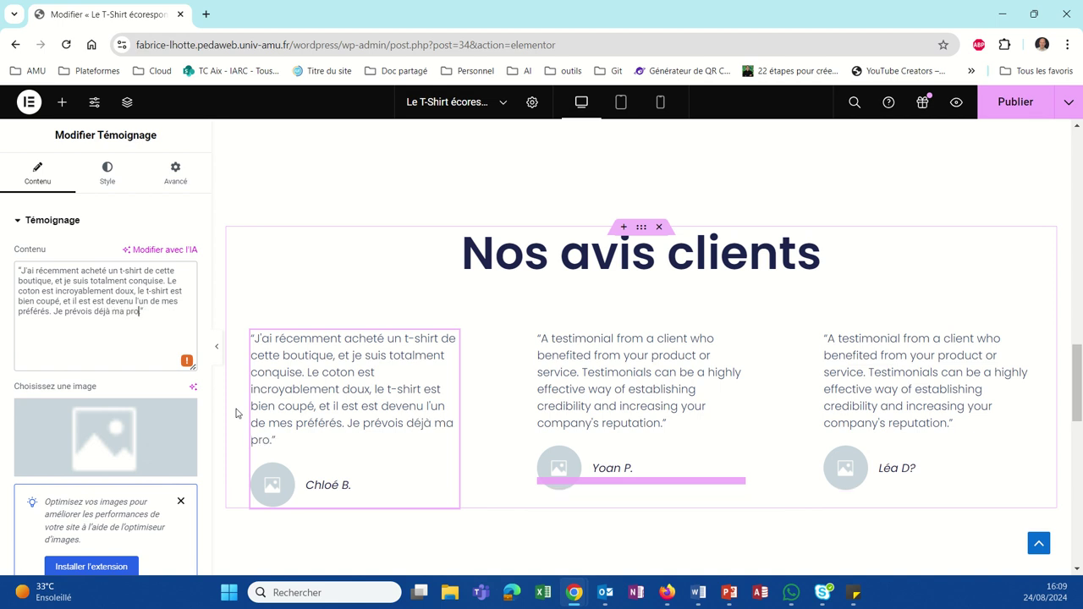
type("chaine comm")
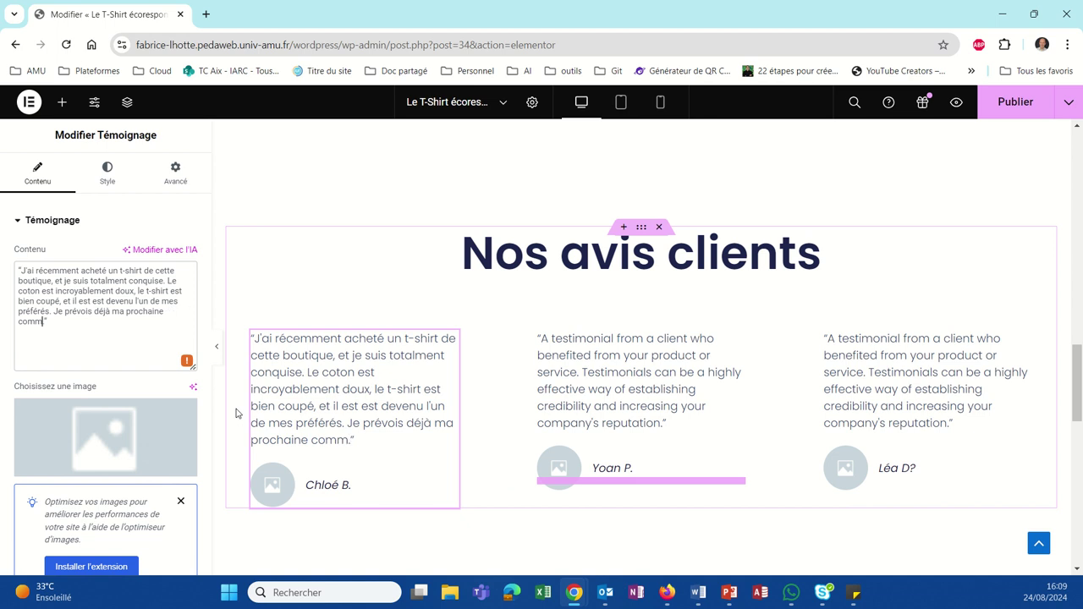
type("ande!")
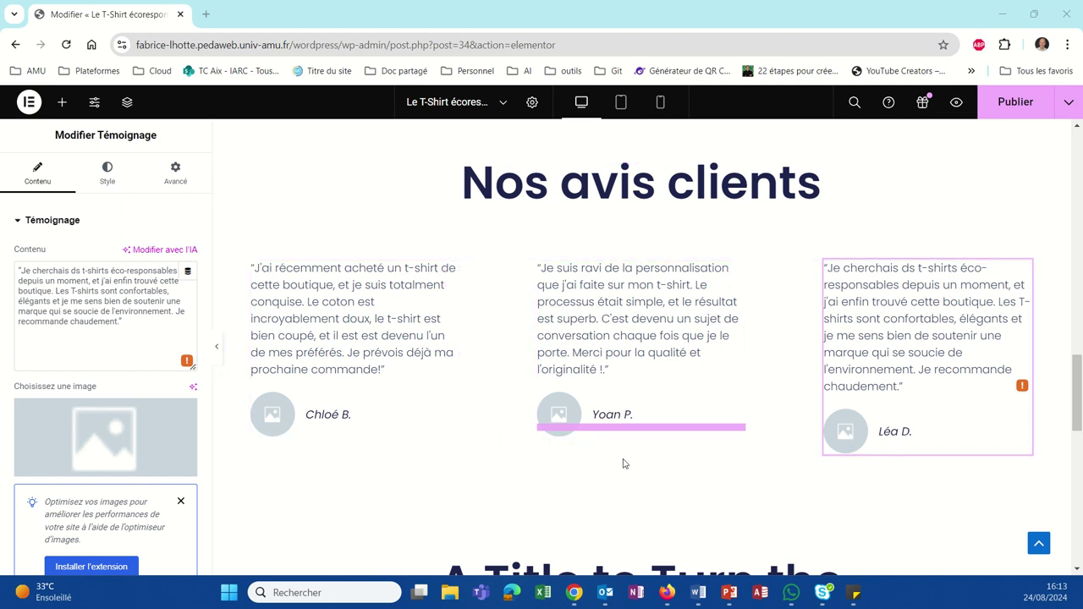
Step: Replace the heading "A Title to Turn the Visitor Into a Lead" below the testimonials with "Soyez tendance, soyez responsable"
left_click(642, 435)
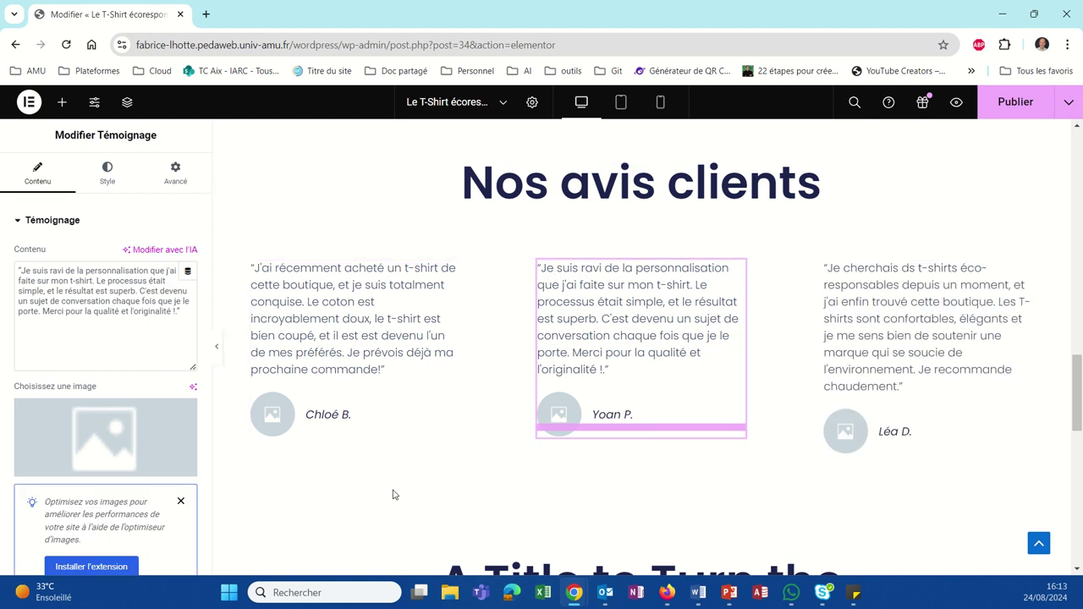
scroll(393, 494, "down", 1)
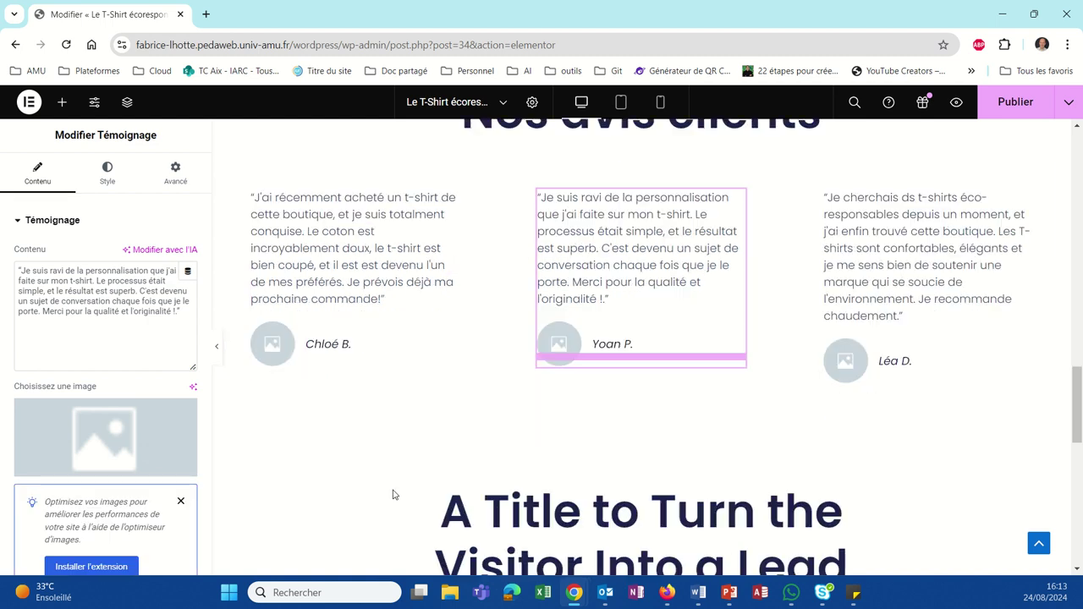
scroll(392, 494, "down", 1)
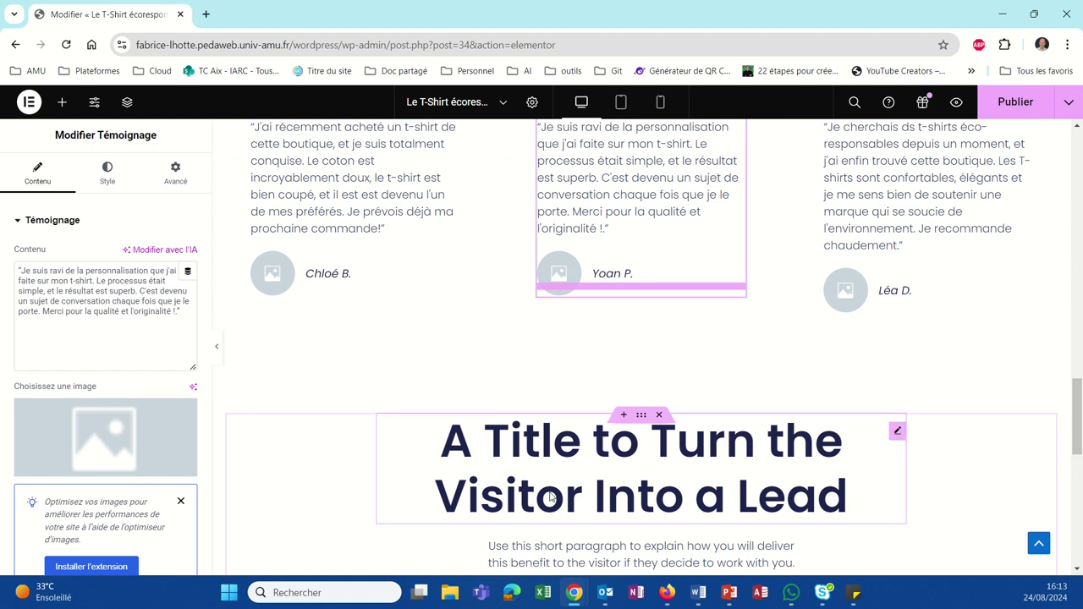
left_click(587, 472)
scroll(418, 474, "down", 3)
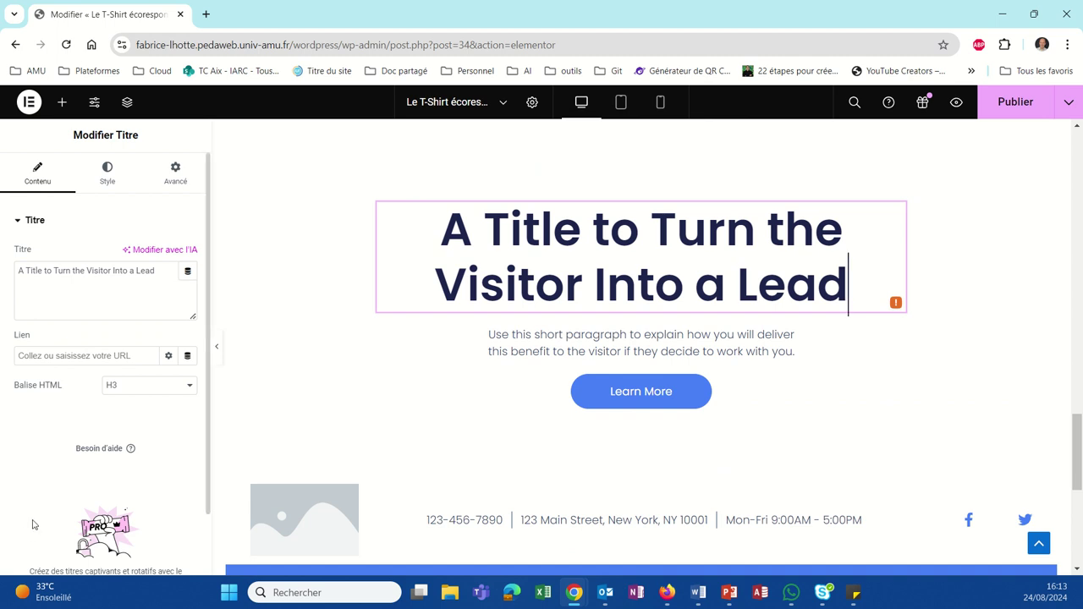
triple_click(159, 273)
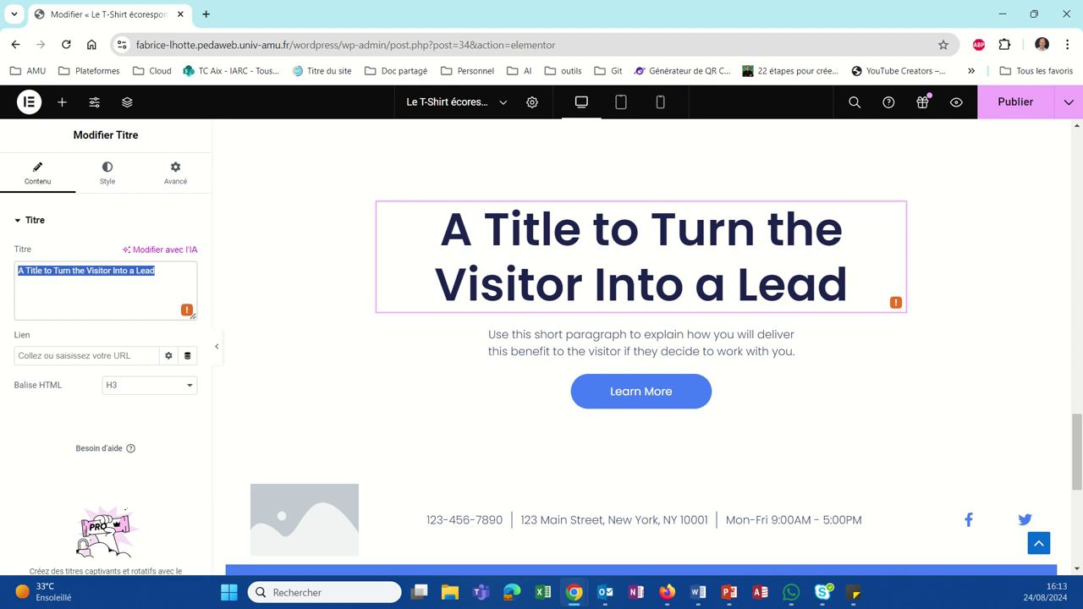
type("Soyez")
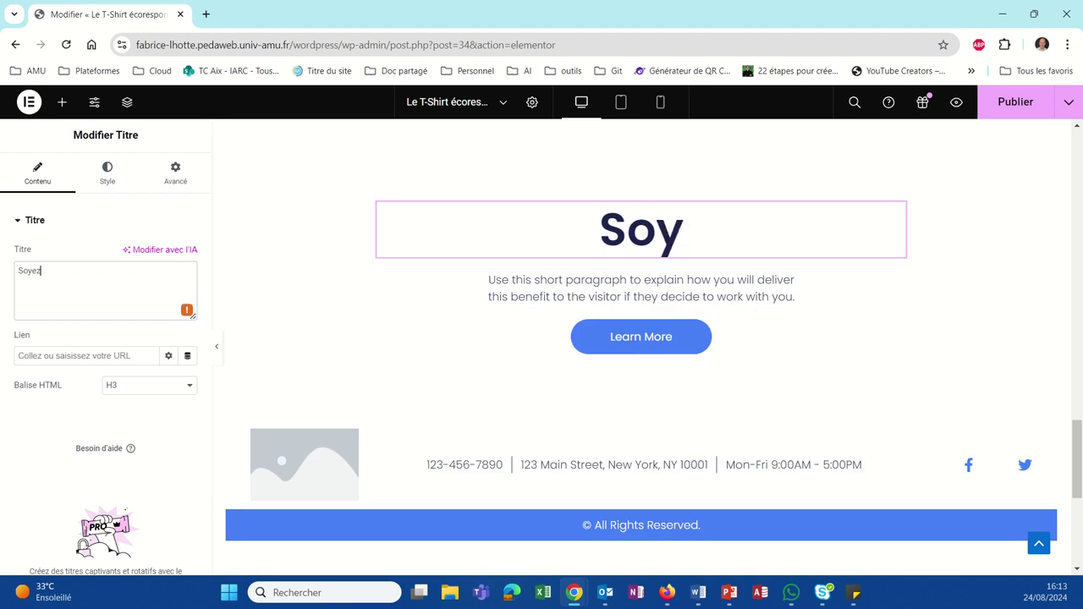
type(" tendance")
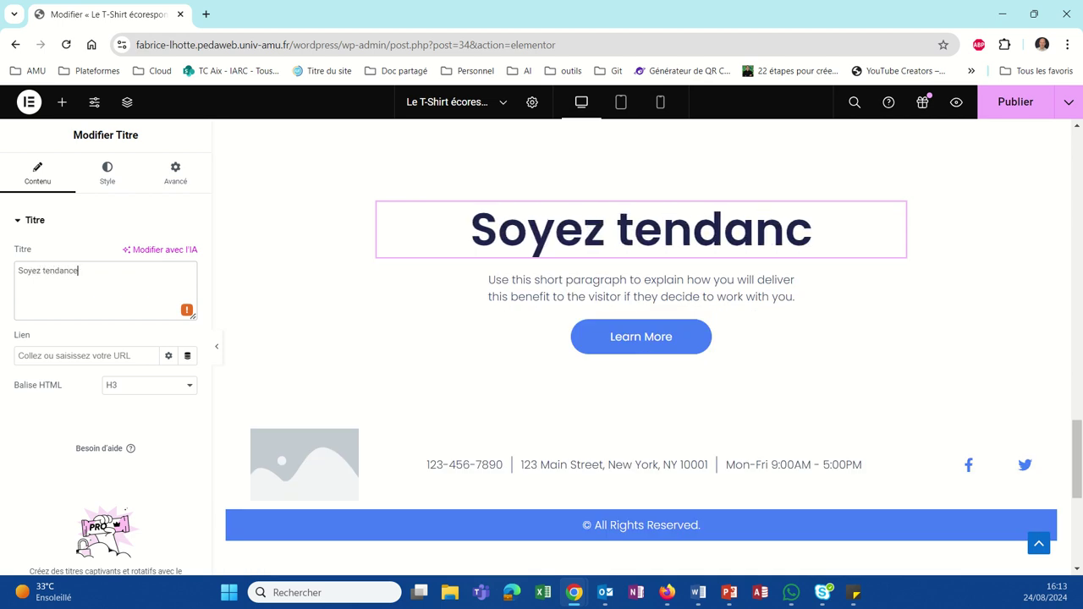
type(", soyez")
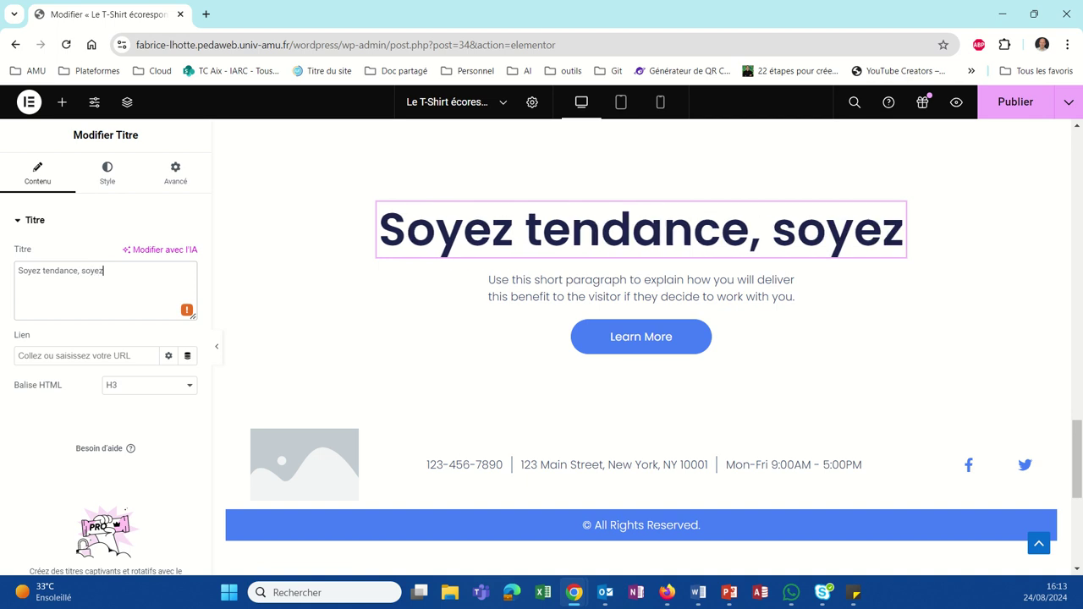
type(" respon")
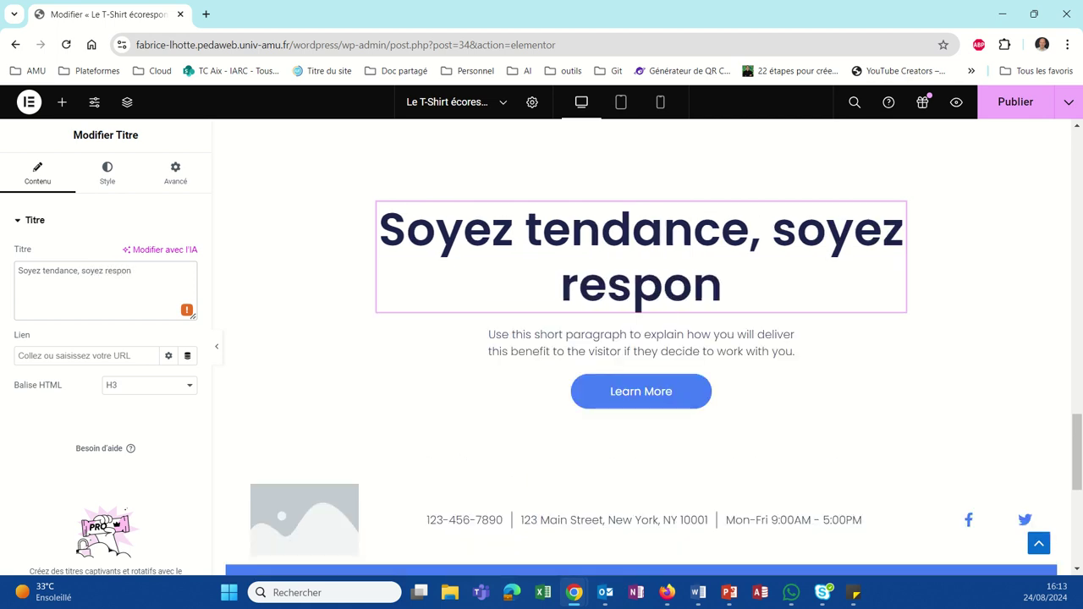
type("sable")
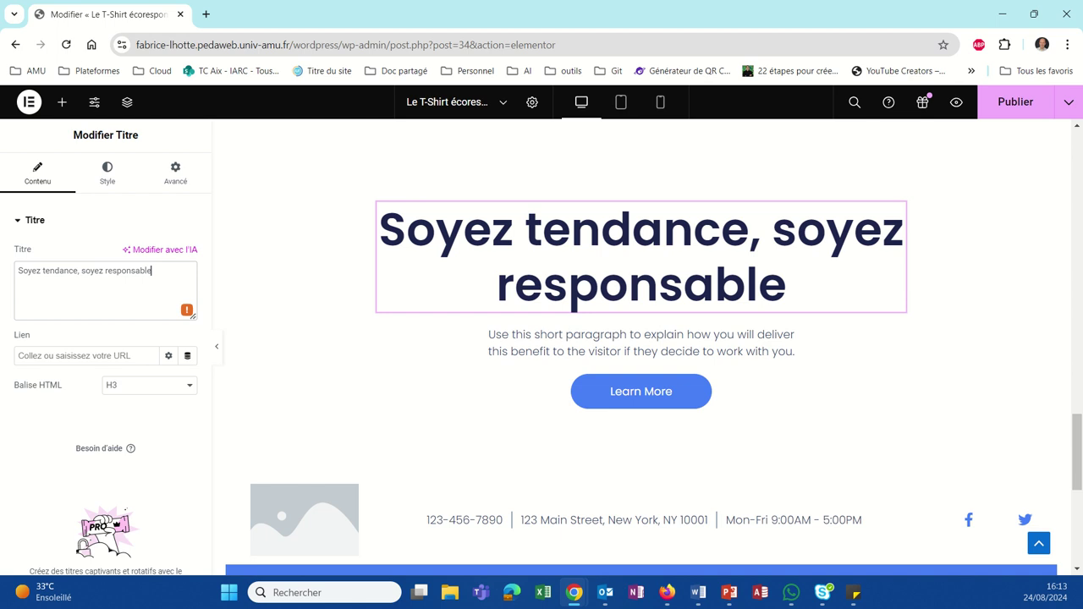
Step: Delete the placeholder paragraph under the "Soyez tendance, soyez responsable" heading
left_click(496, 350)
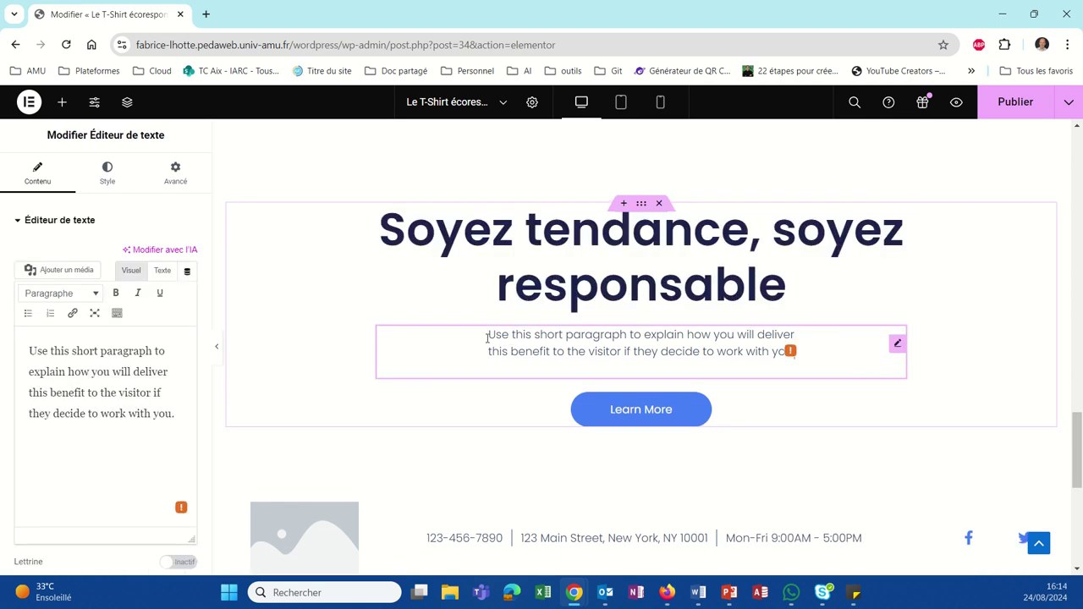
right_click(471, 381)
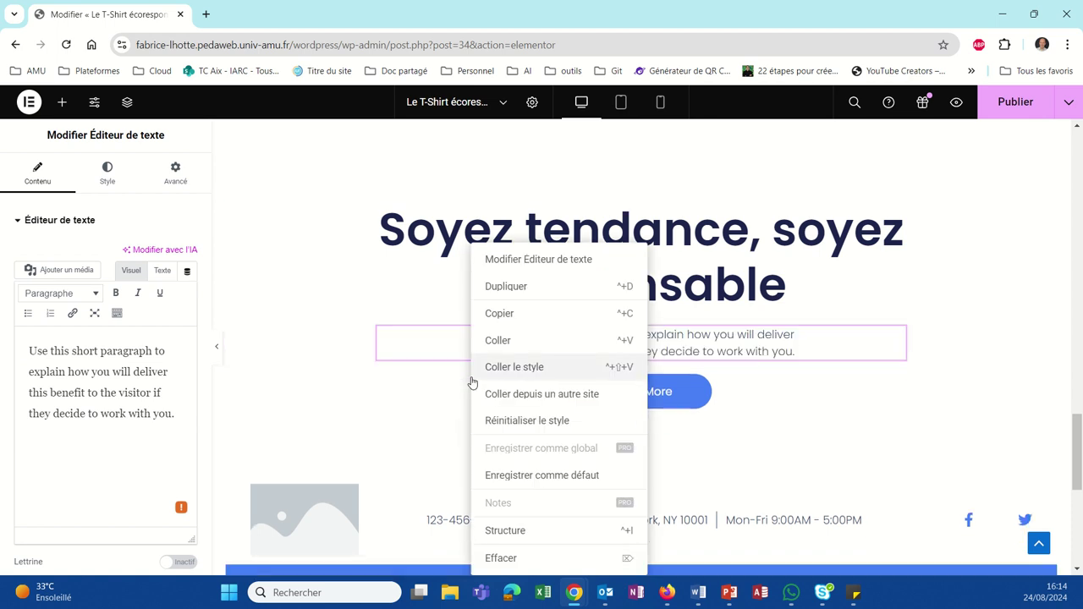
left_click(511, 559)
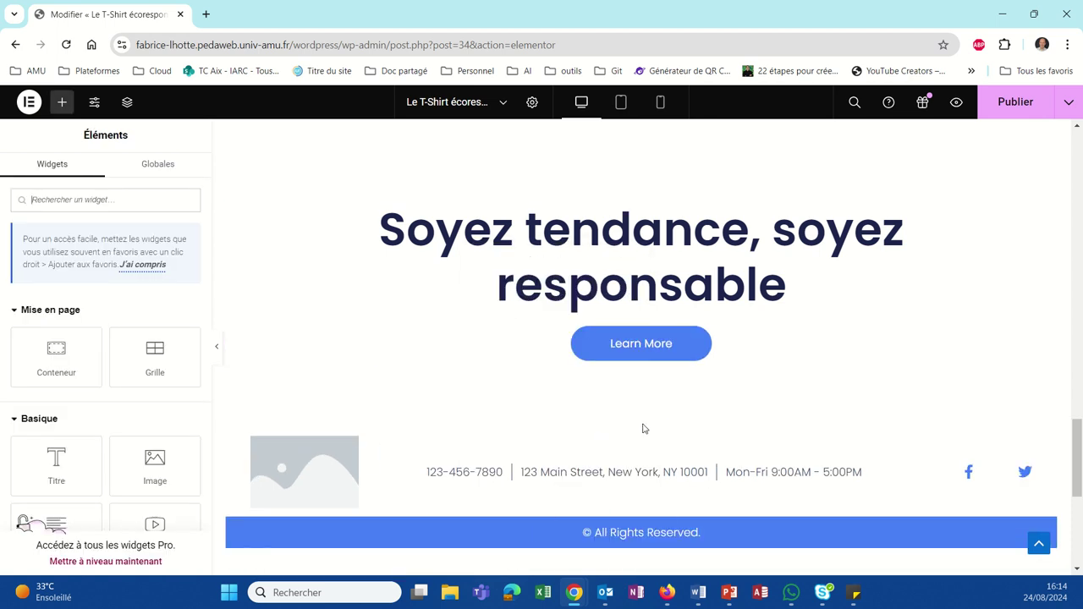
Step: Change the text of the "Learn More" button under the heading to "L'histoire du T-shirt"
left_click(654, 347)
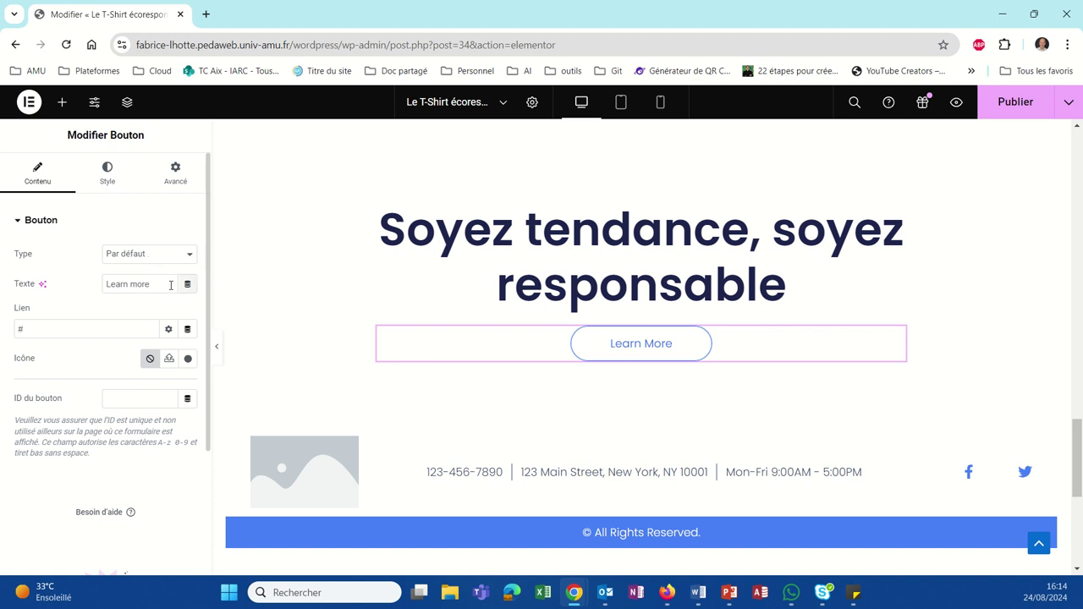
left_click_drag(183, 284, 4, 279)
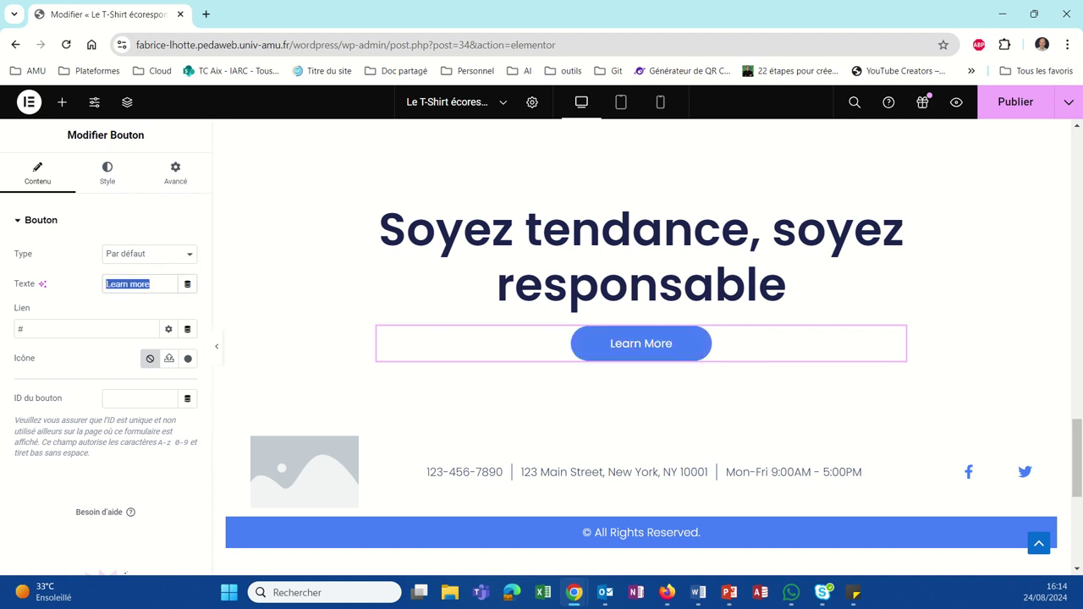
type("L'histoire")
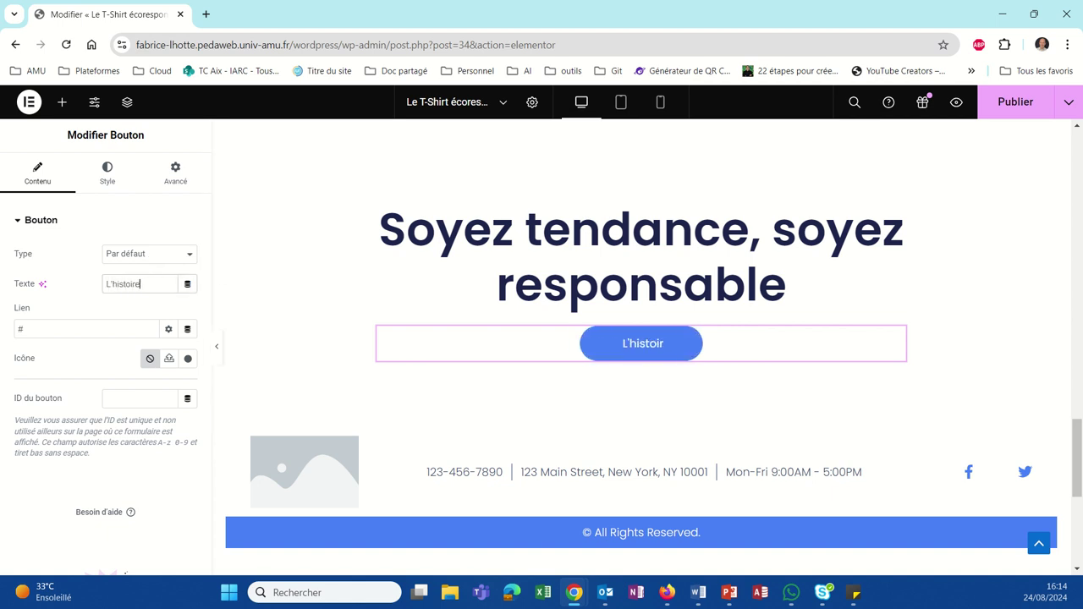
type(" Du T")
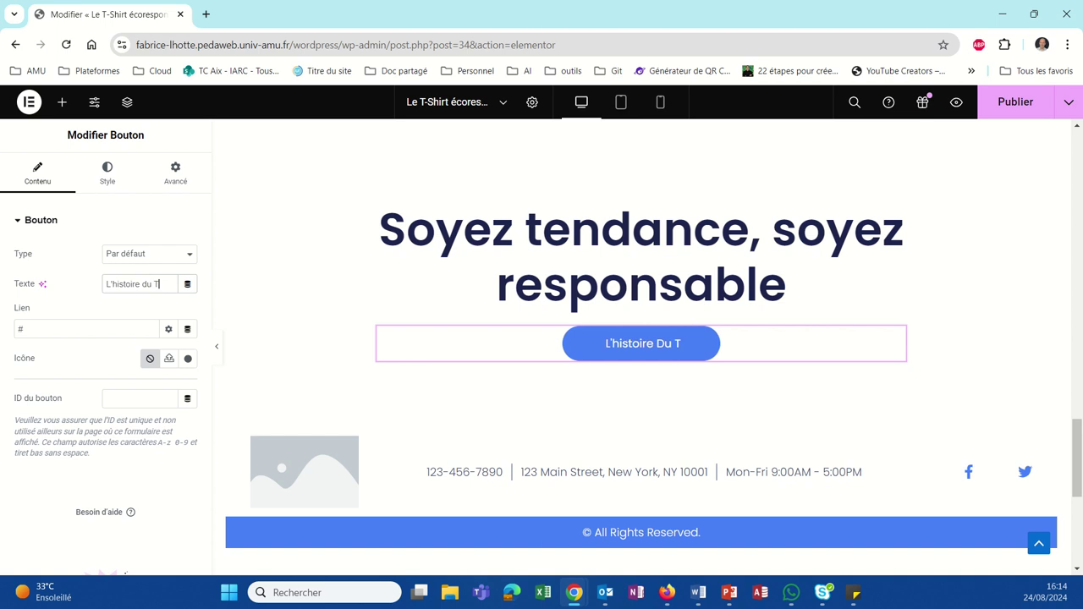
key("BackSpace")
key("BackSpace")
key("BackSpace")
key("BackSpace")
type("du")
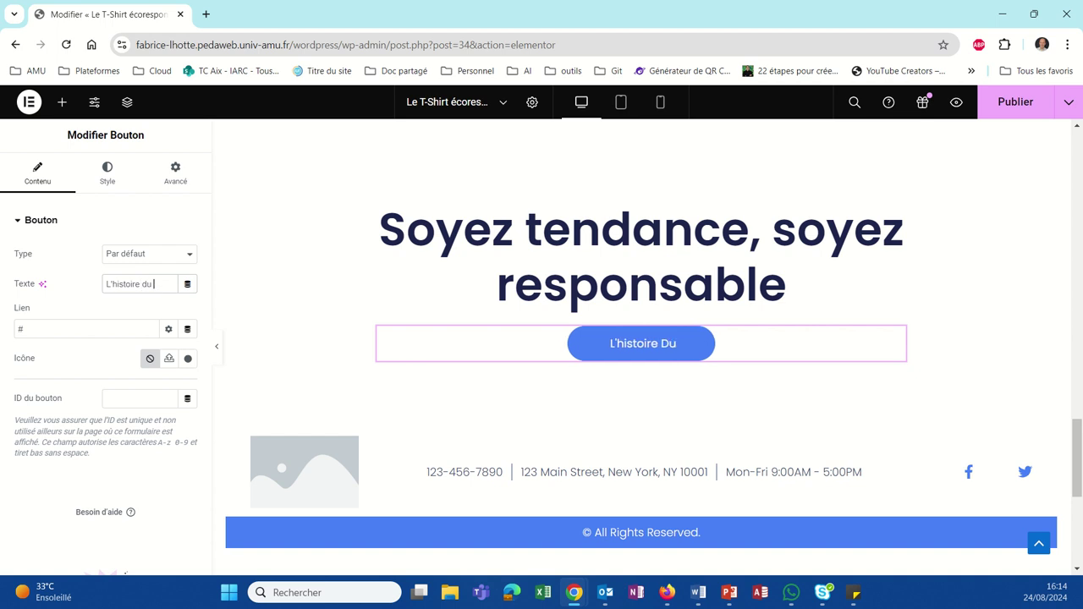
type(" T-shirt")
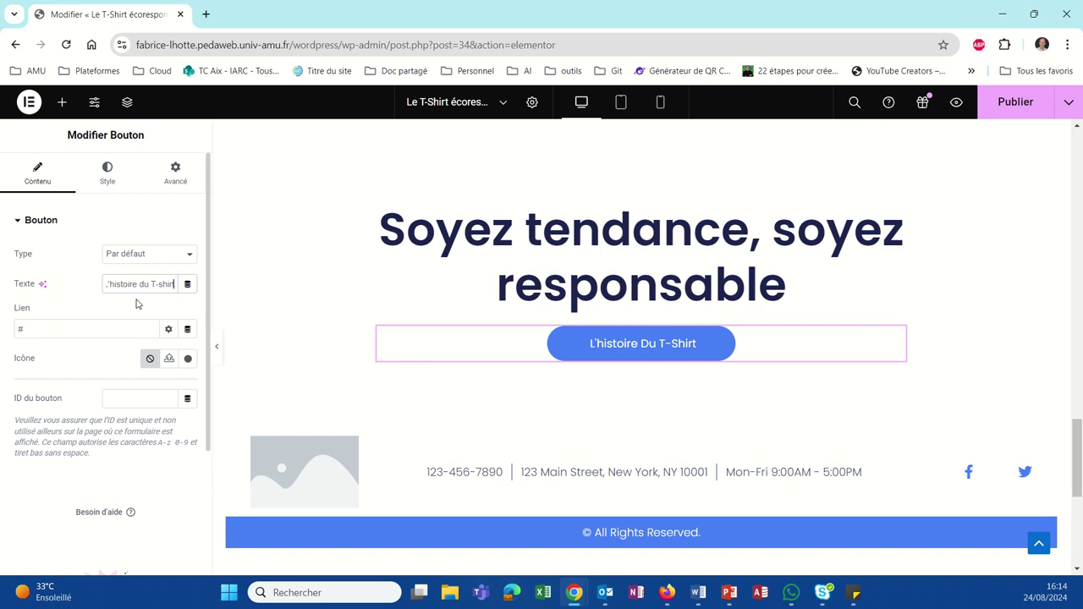
Step: Link the "L'histoire du T-Shirt" button to the site's article "L'Histoire du T-Shirt"
left_click(108, 178)
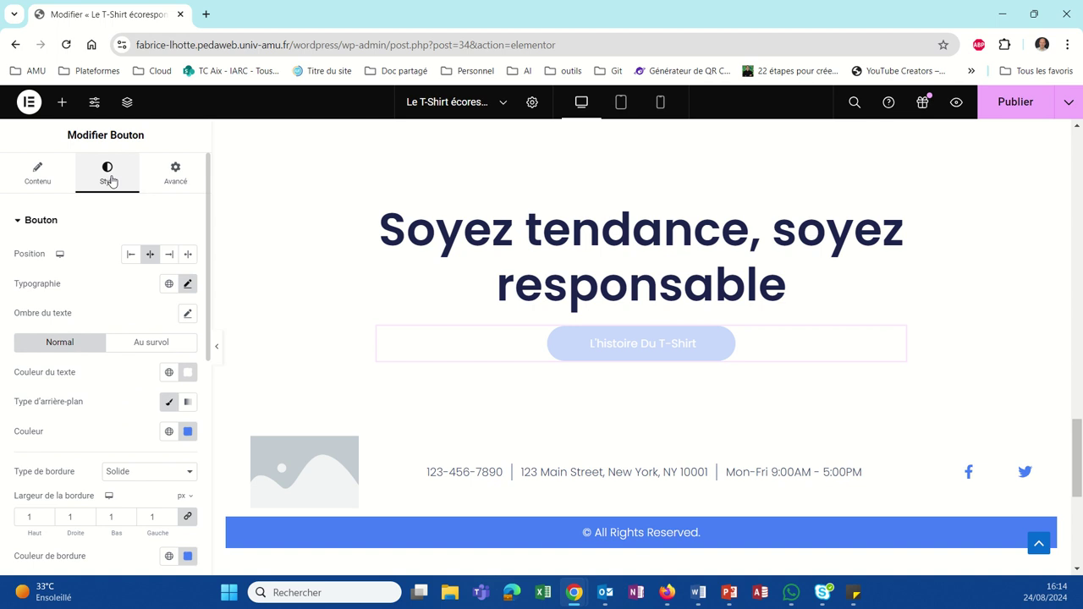
left_click(52, 174)
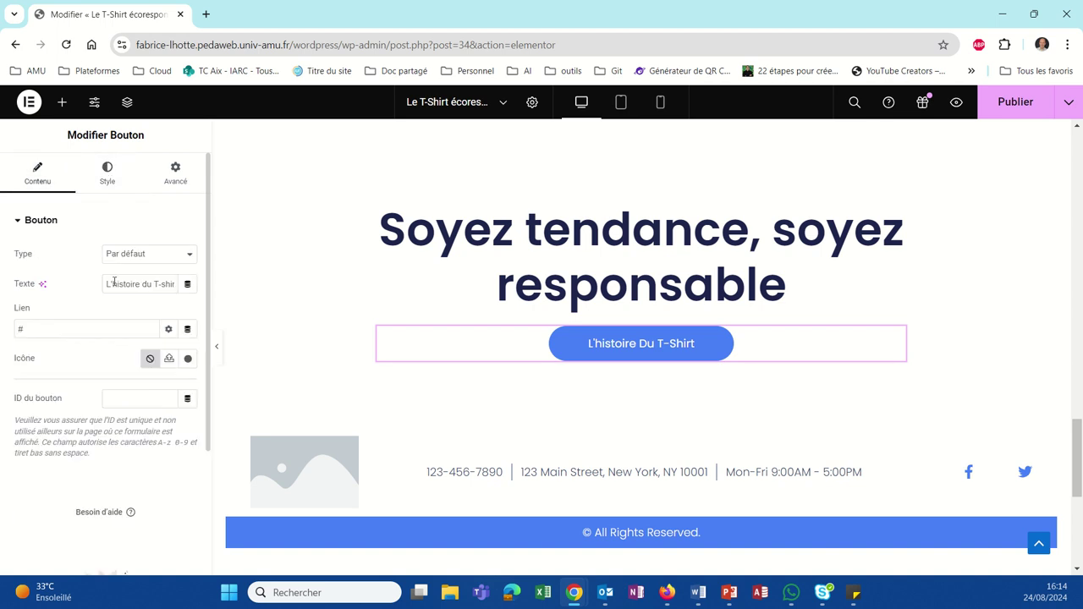
left_click(66, 327)
key("BackSpace")
type("h")
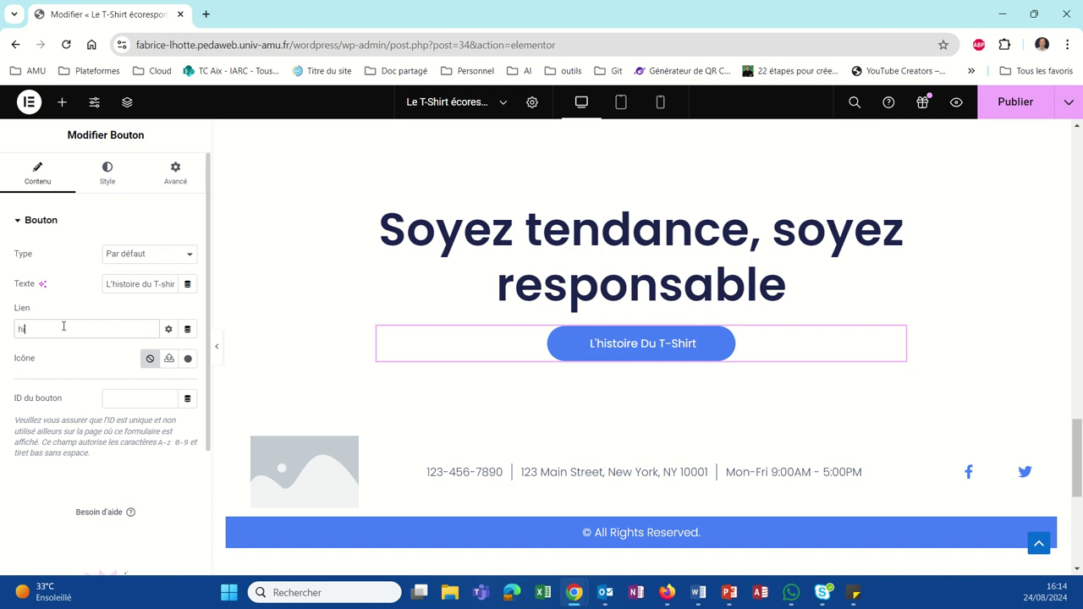
type("istorie")
key("BackSpace")
key("BackSpace")
key("BackSpace")
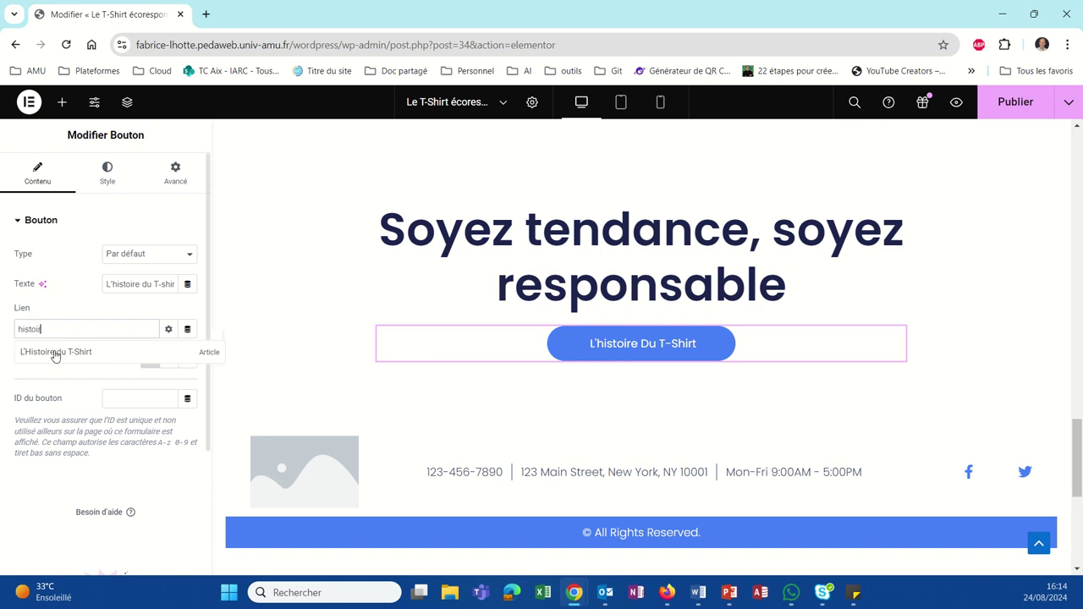
left_click(54, 351)
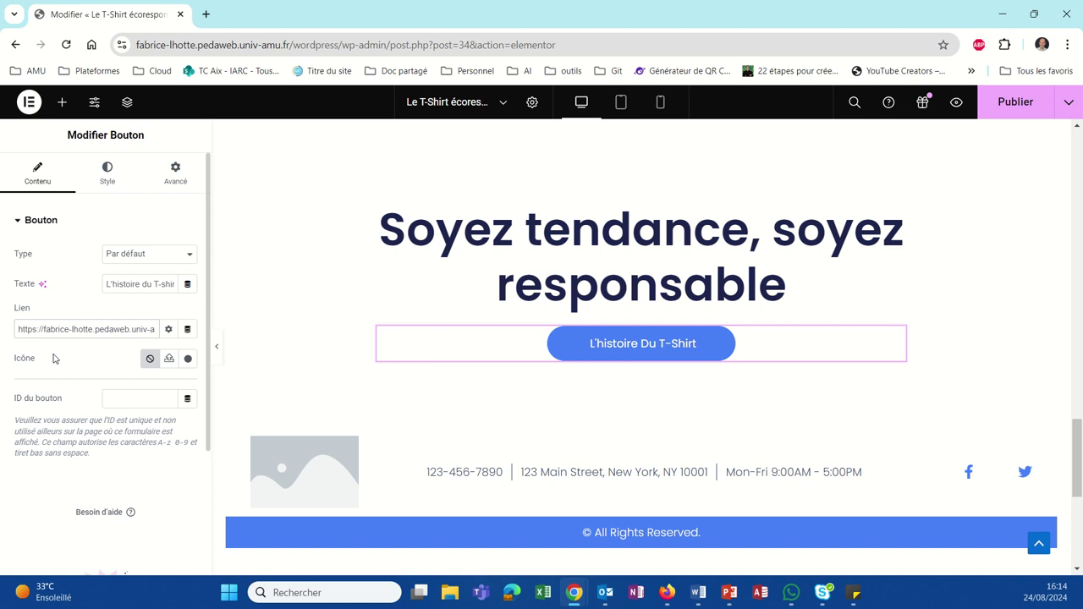
Step: Set the "L'histoire du T-Shirt" button's normal background colour to #E8952A
left_click(112, 176)
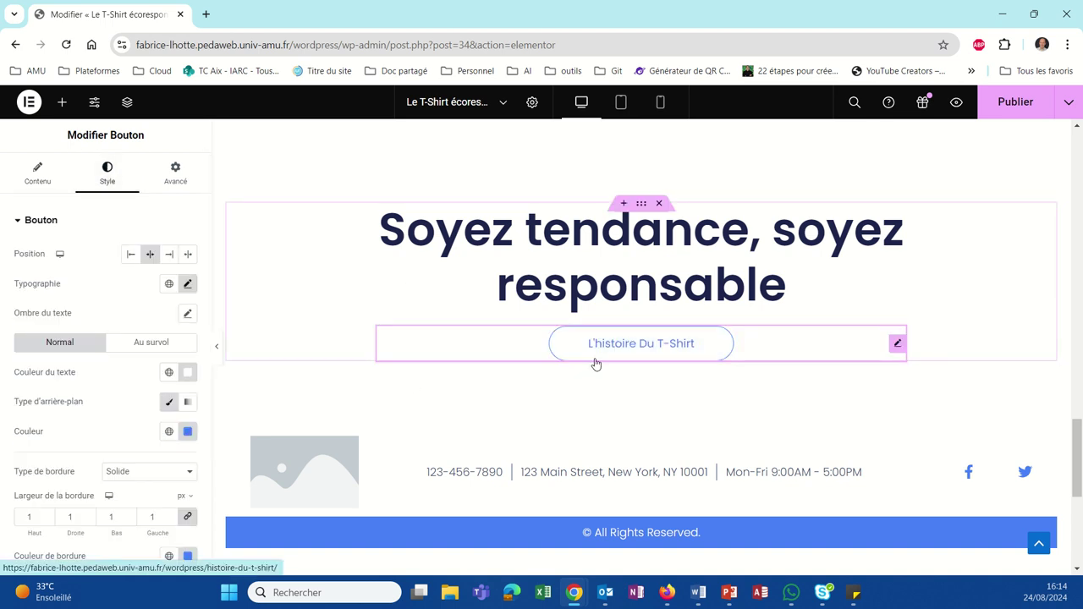
left_click(188, 432)
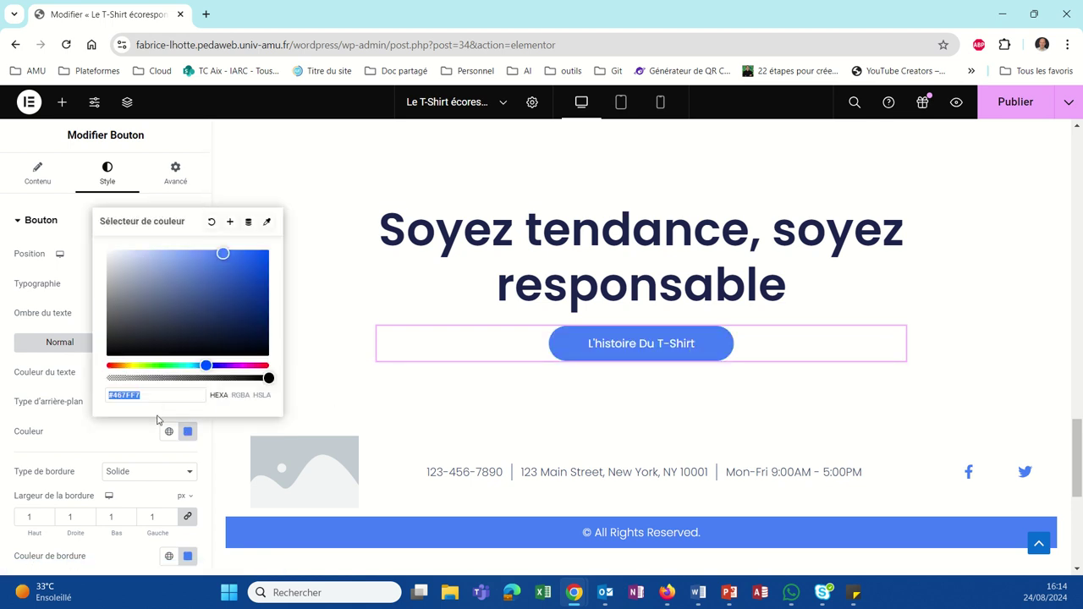
type("#E8952A")
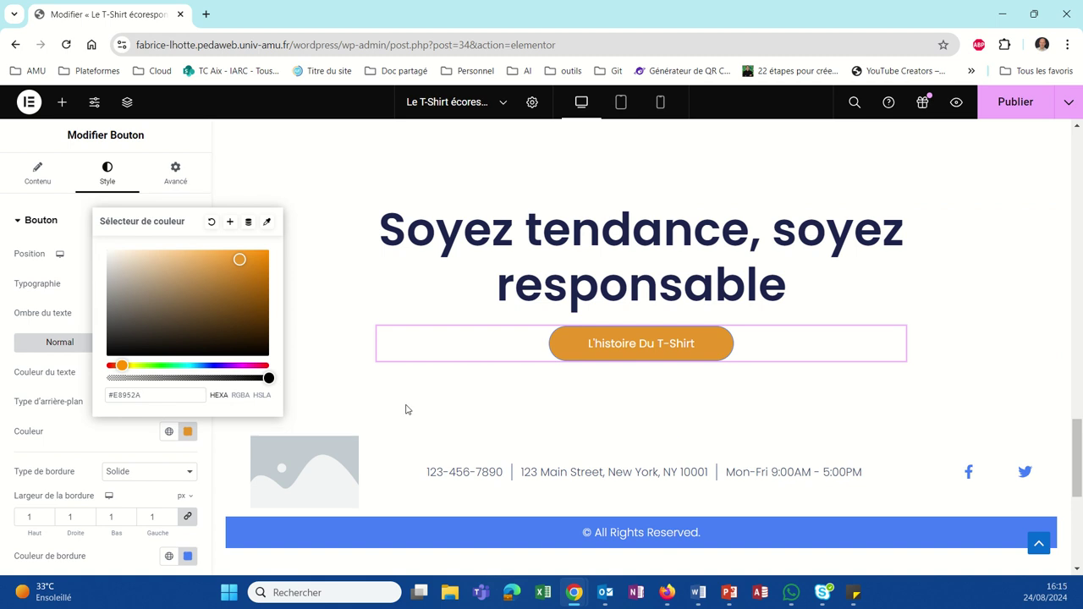
Step: Replace the placeholder image in the footer with the logo cropped-logotshirt.png from the media library
scroll(405, 410, "down", 1)
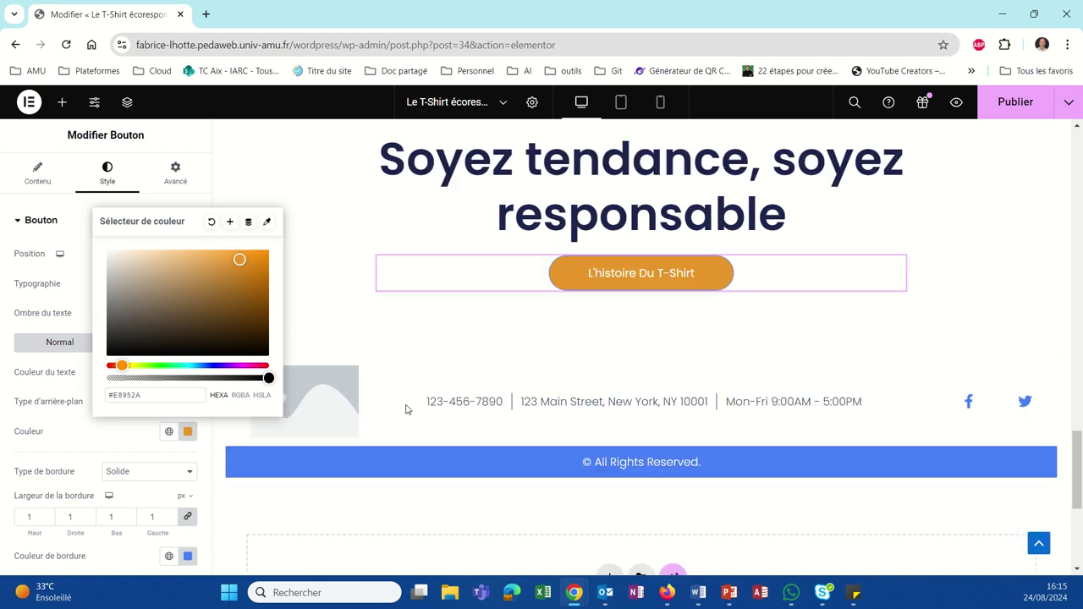
left_click(341, 408)
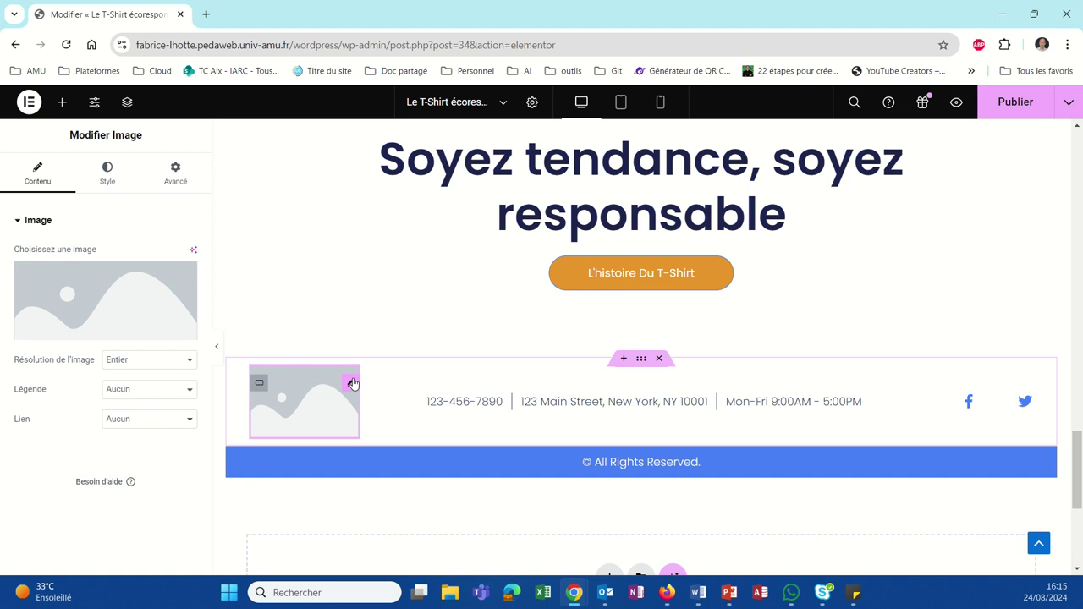
left_click(93, 302)
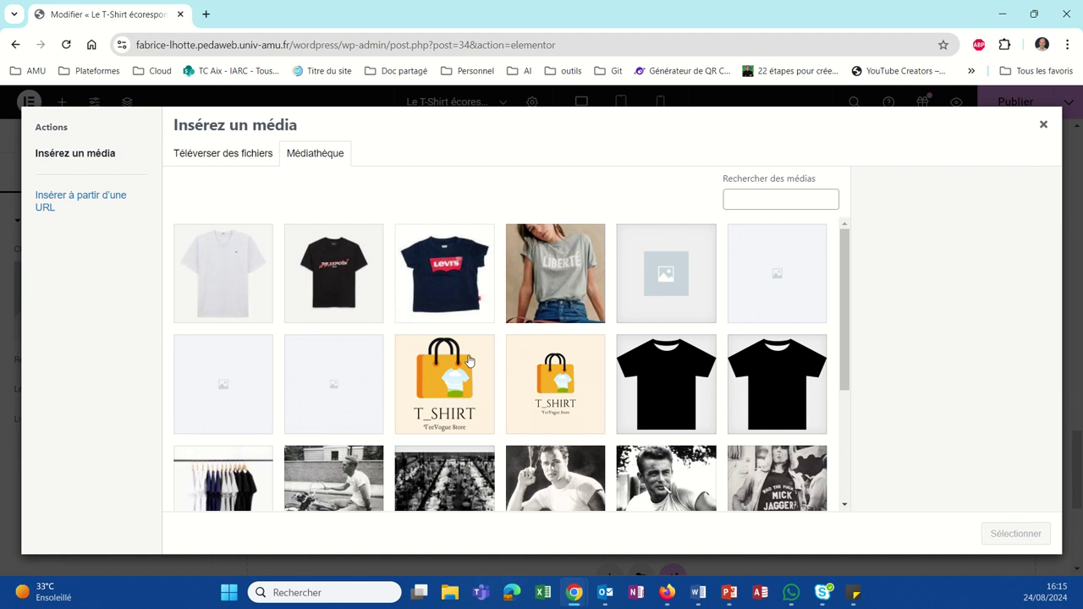
scroll(510, 364, "down", 1)
scroll(510, 364, "down", 2)
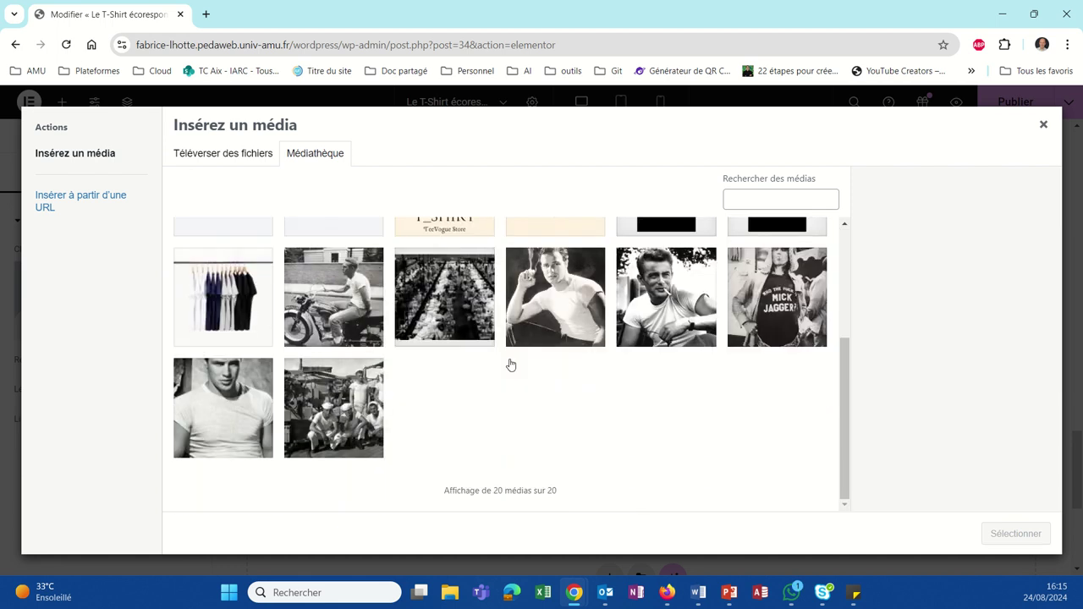
scroll(510, 364, "up", 3)
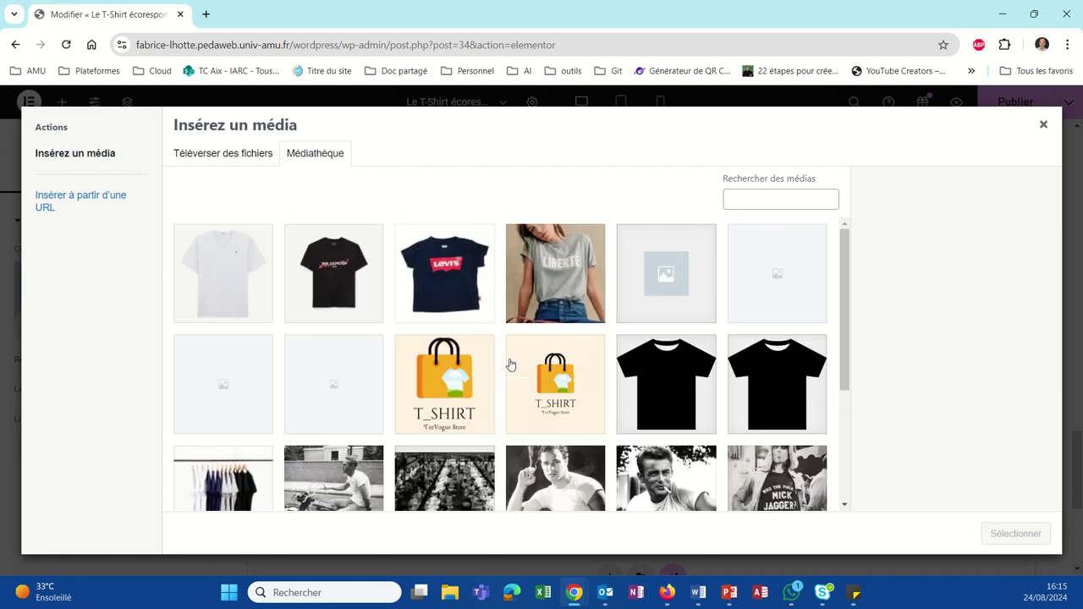
left_click(438, 370)
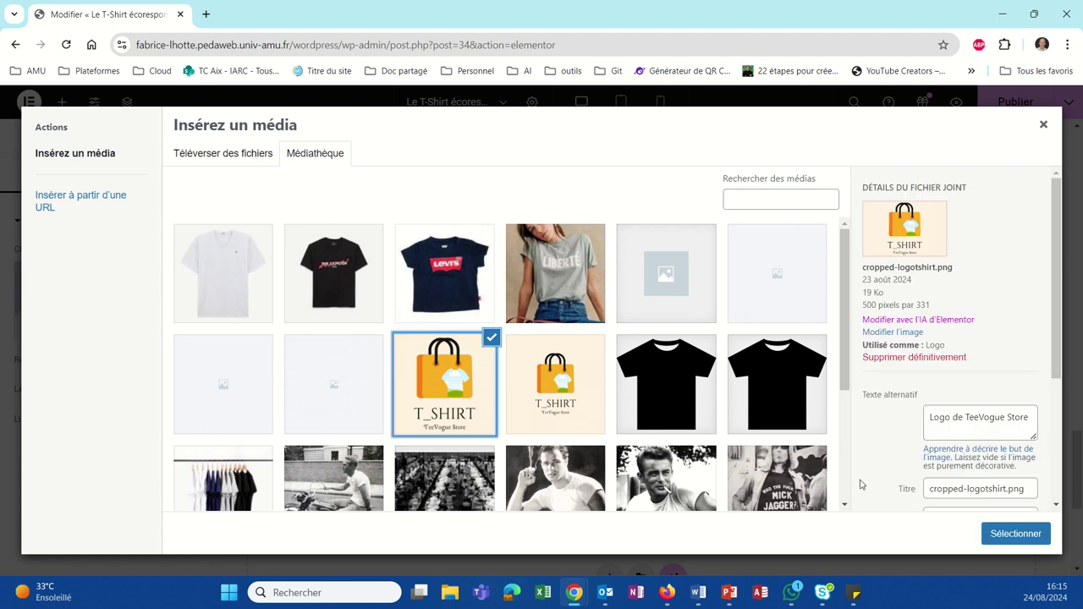
left_click(1015, 534)
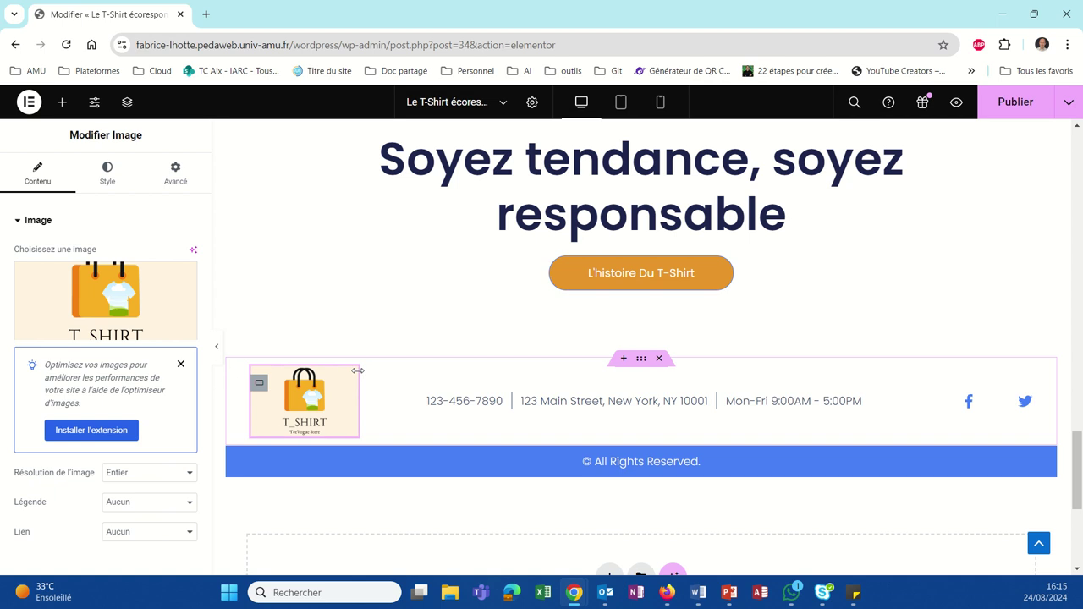
Step: Open the footer's contact details icon list for editing and undo the duplication of its phone number item
left_click(437, 397)
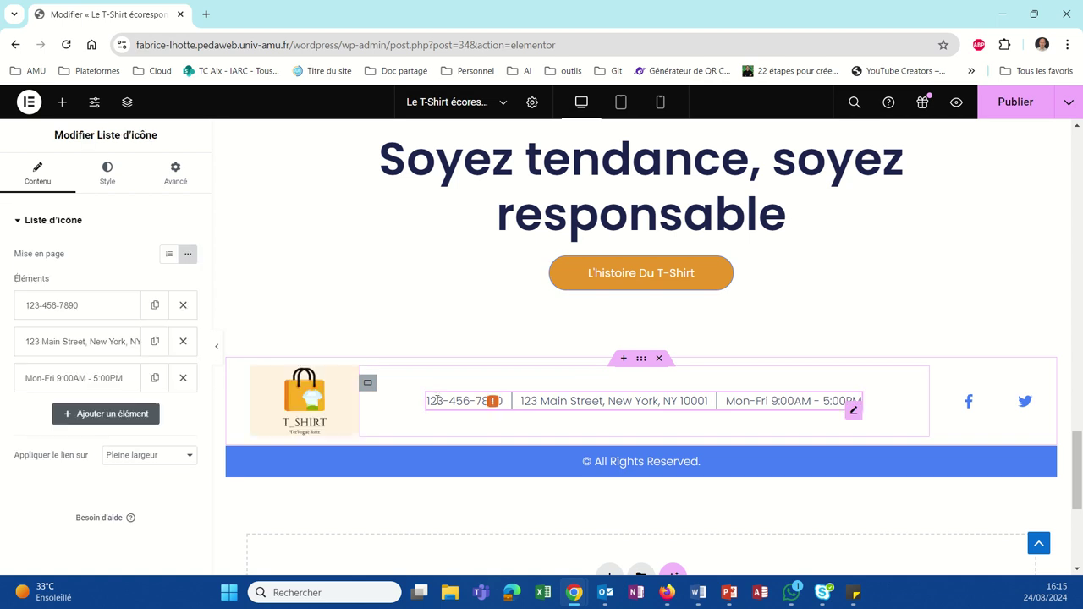
left_click(490, 402)
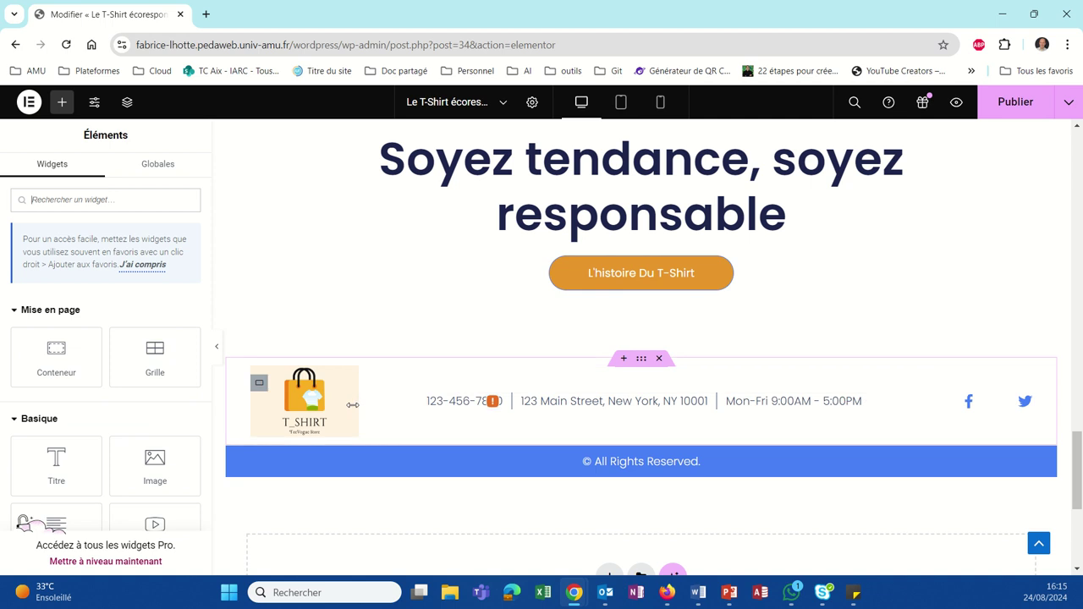
left_click(435, 402)
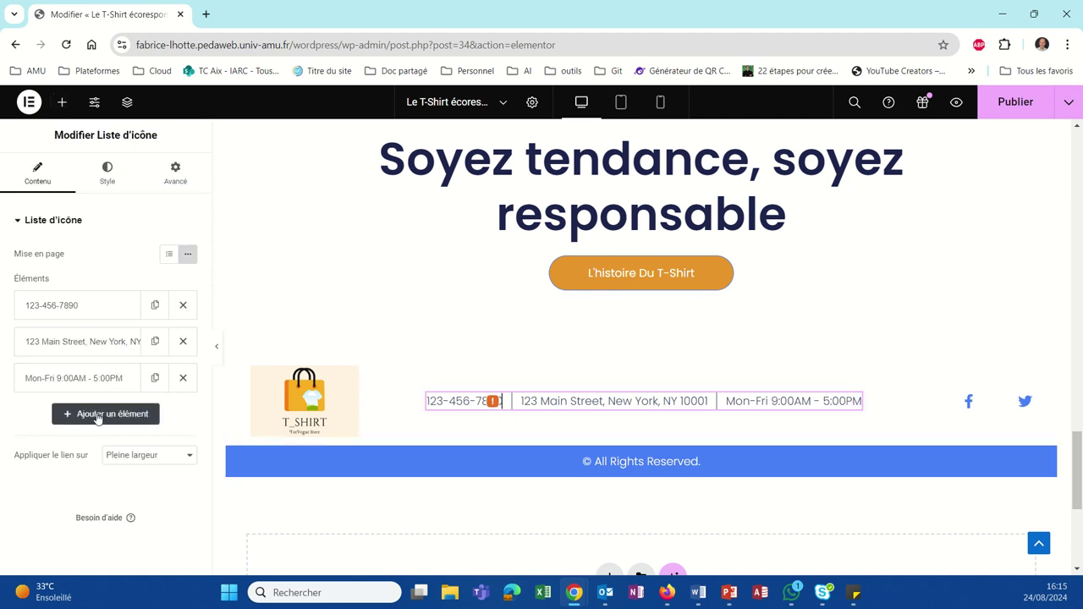
left_click(80, 307)
left_click(75, 307)
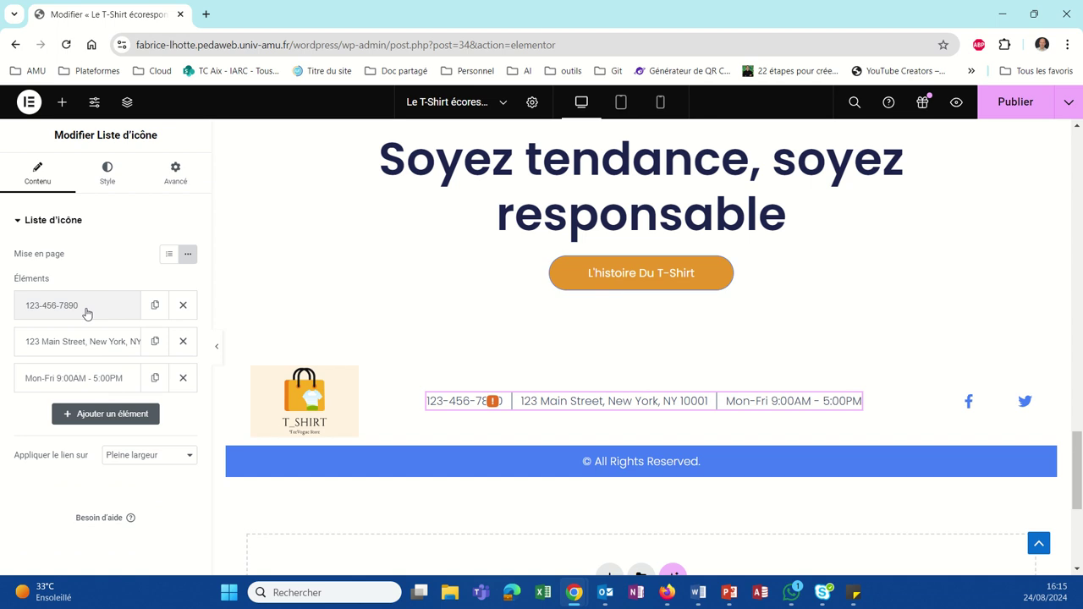
left_click(155, 305)
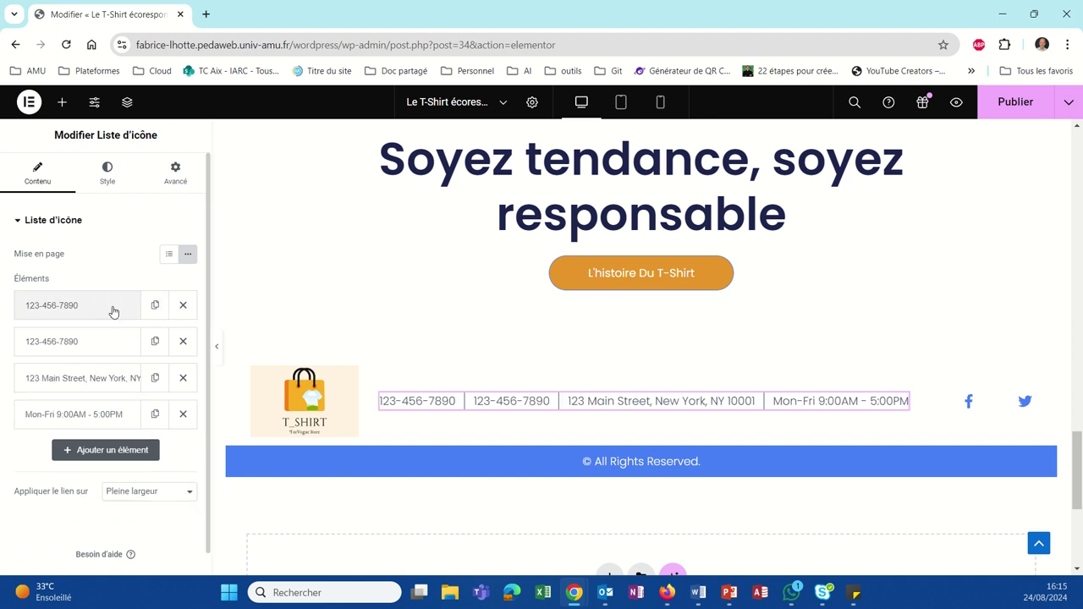
key("ctrl+z")
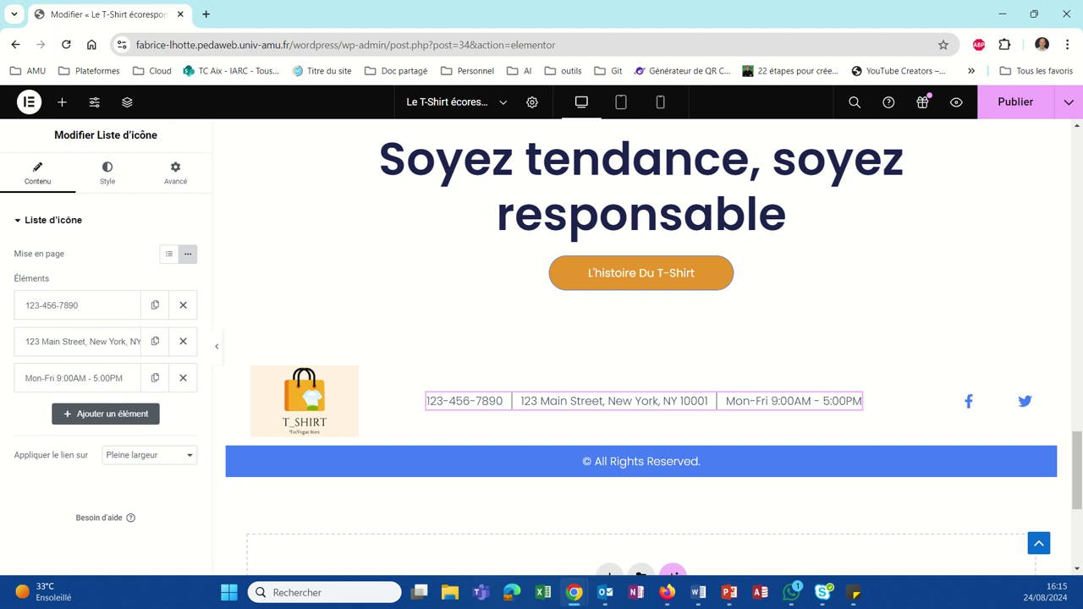
Step: Replace the phone number in the first item of the footer's contact list with "Parking réservéà la clientèle"
left_click(76, 305)
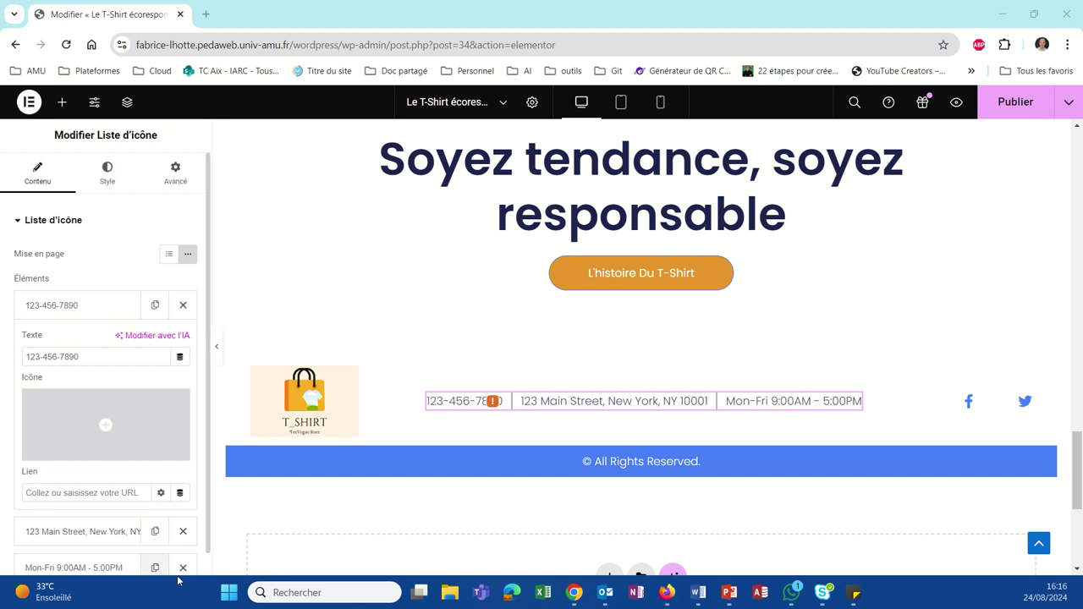
double_click(101, 362)
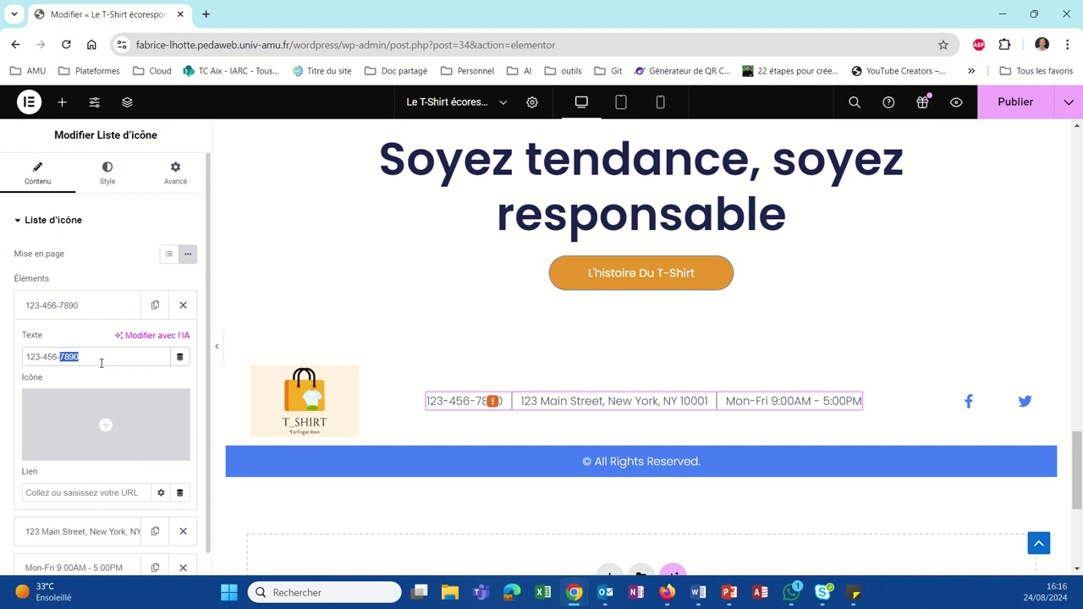
key("BackSpace")
key("BackSpace")
key("BackSpace")
key("BackSpace")
key("BackSpace")
key("BackSpace")
key("BackSpace")
key("BackSpace")
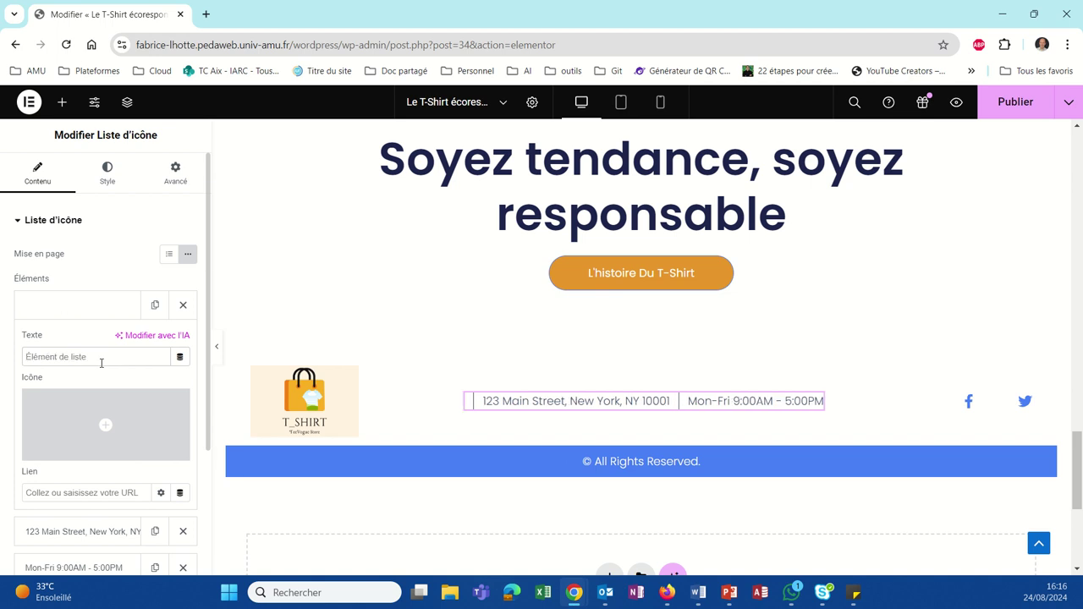
type("Parking")
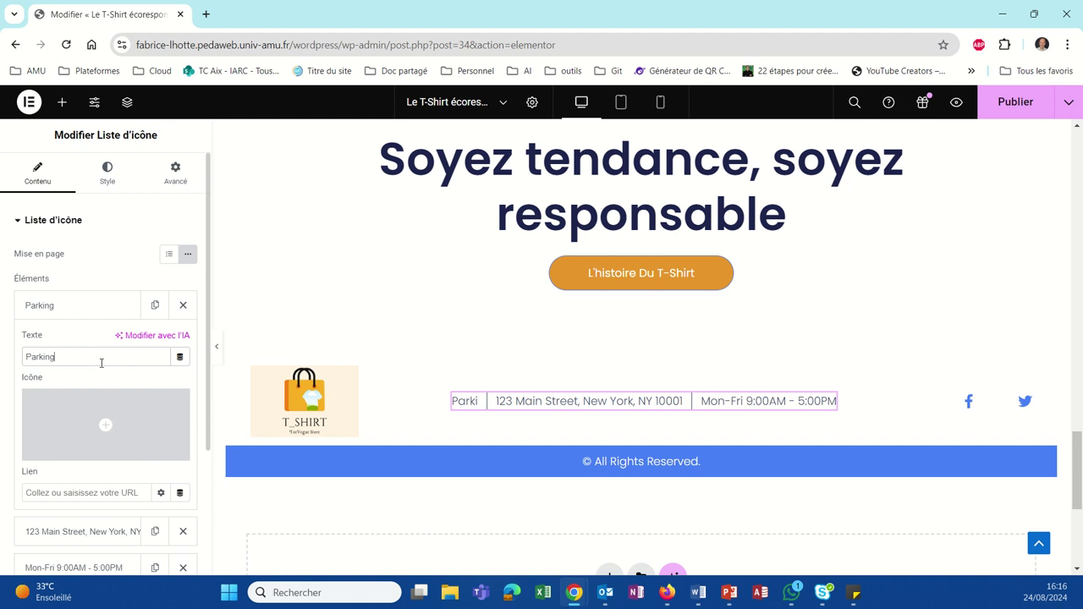
type(" réser")
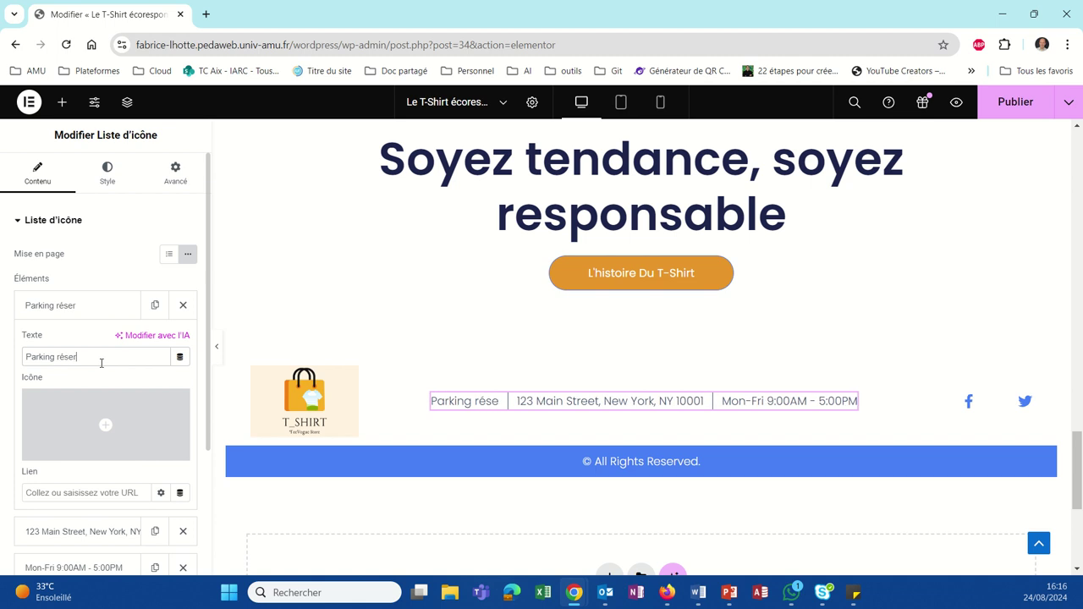
type("vé à")
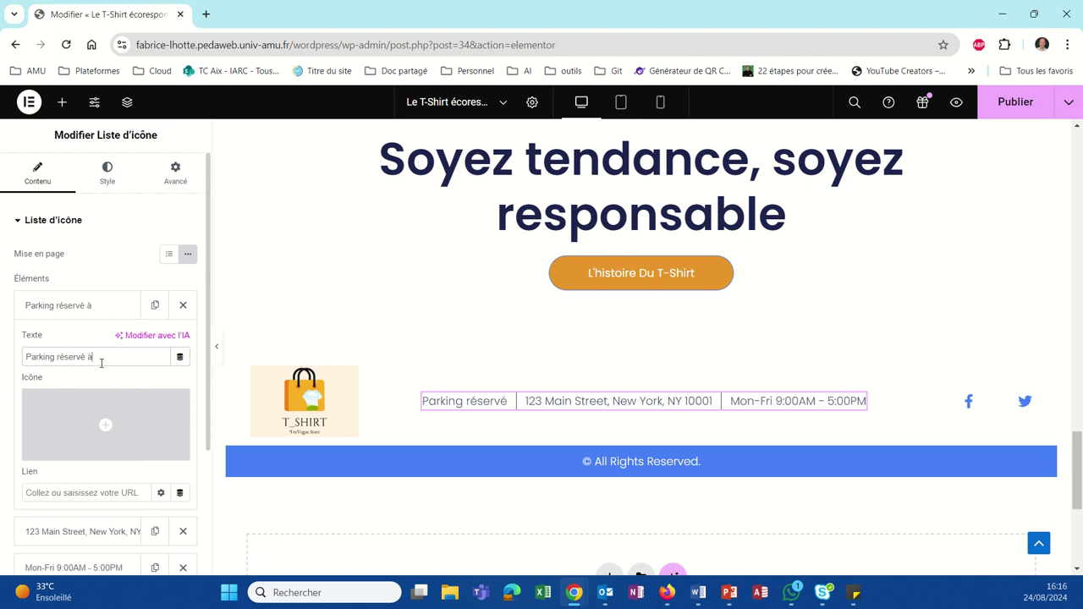
type(" la clientèle")
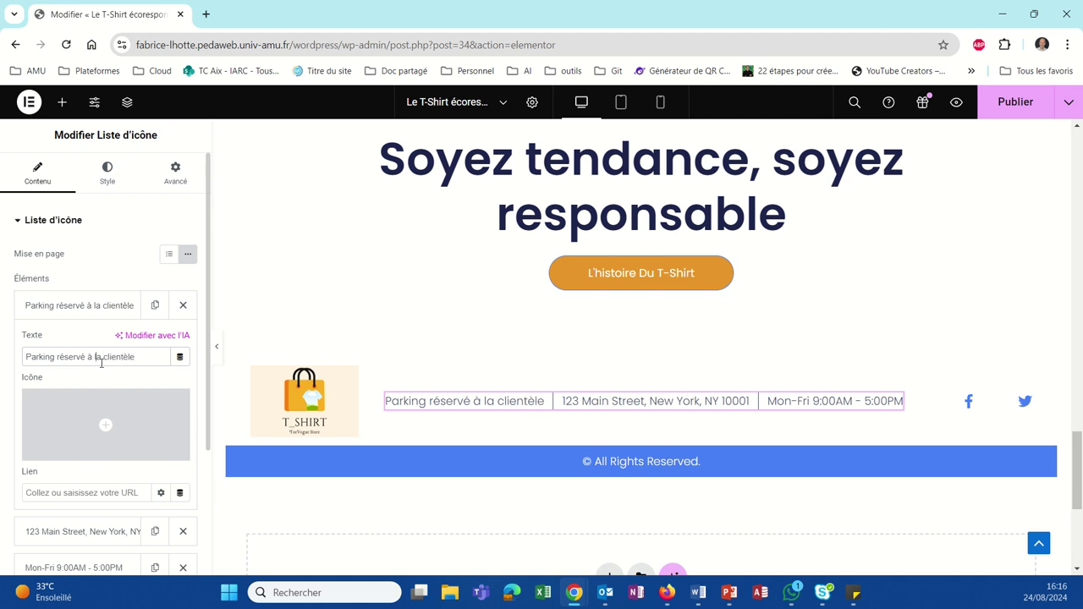
key("BackSpace")
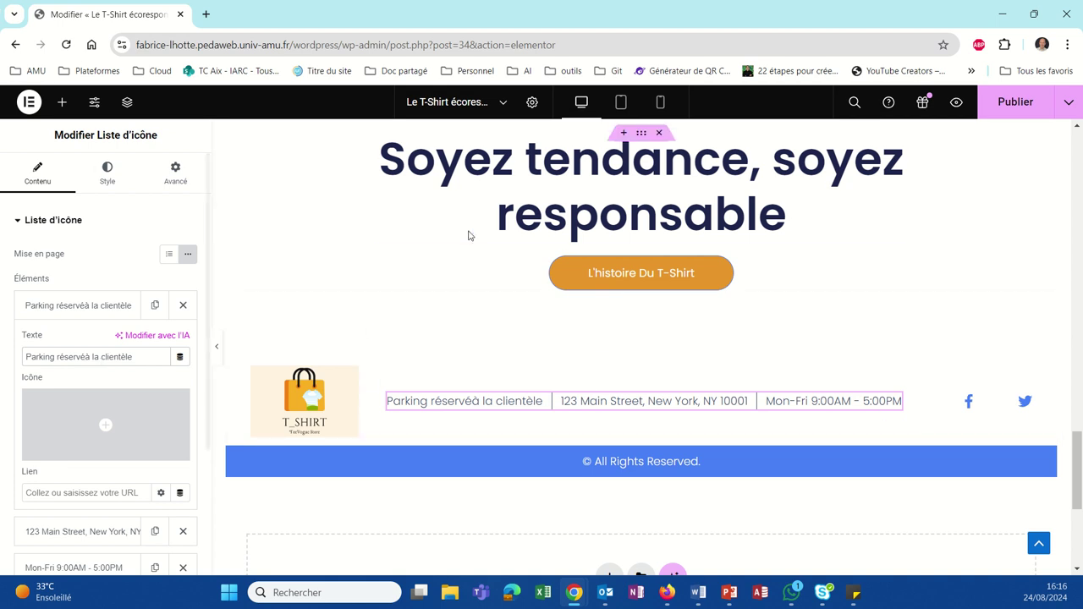
Step: Replace the placeholder address in the second item of the footer's contact list with the shop's street address, postcode and city
left_click(710, 402)
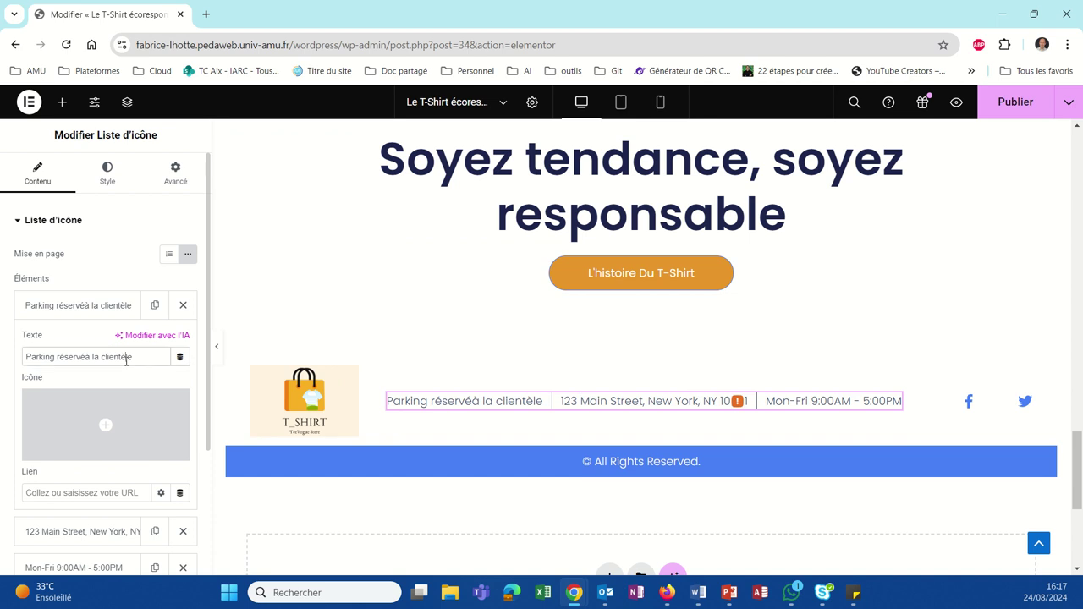
left_click(581, 404)
double_click(583, 403)
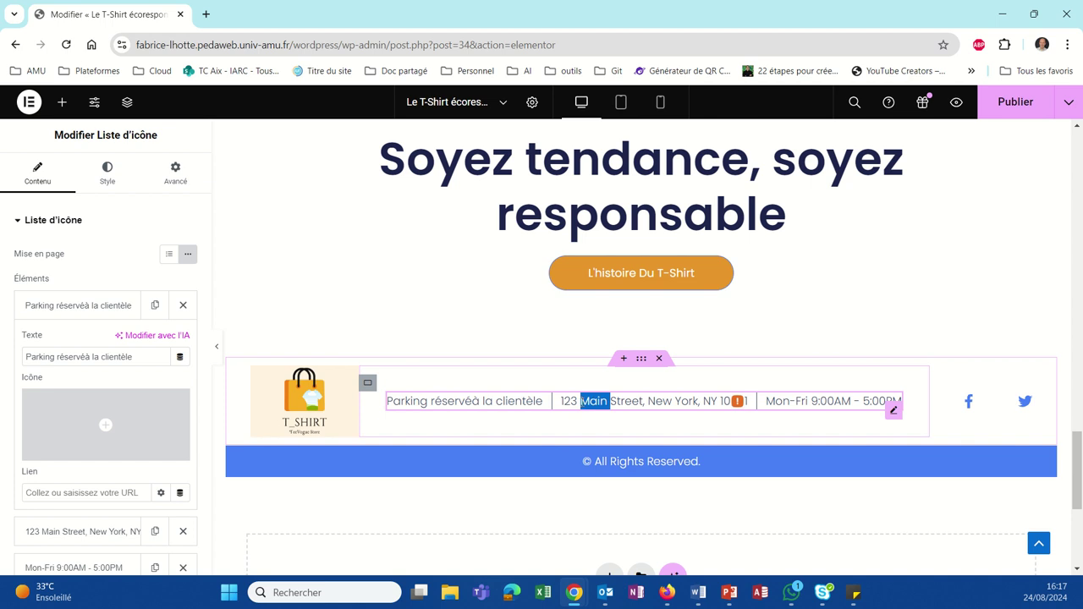
key("Delete")
key("Delete")
key("Delete")
key("Delete")
key("Delete")
key("Delete")
key("Delete")
key("Delete")
key("Delete")
key("Delete")
key("Delete")
key("Delete")
key("Delete")
key("Delete")
key("Delete")
key("Delete")
key("Delete")
key("Delete")
key("Delete")
key("Delete")
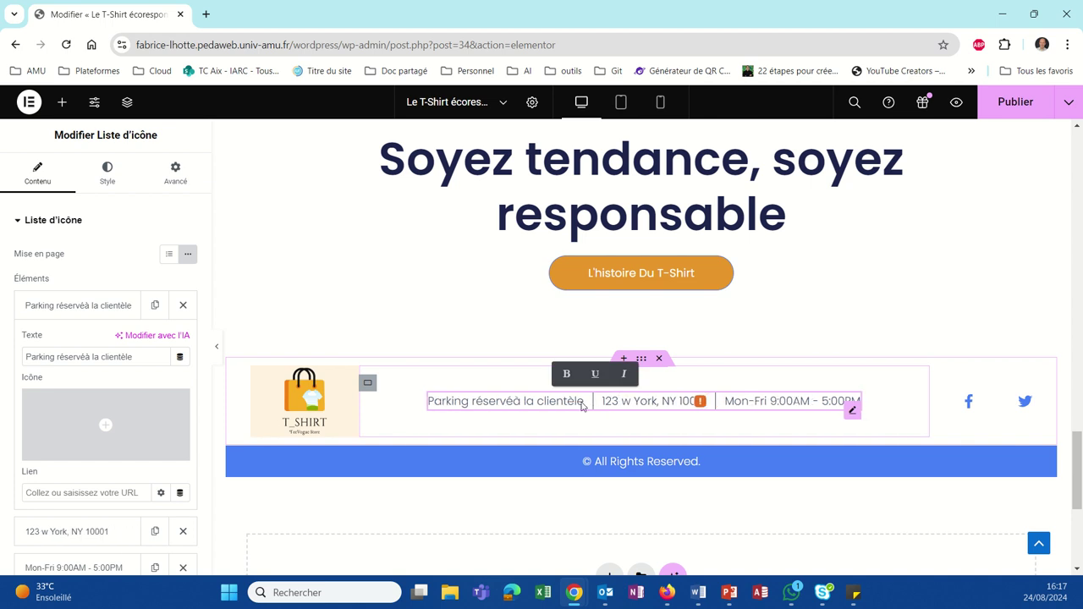
key("Delete")
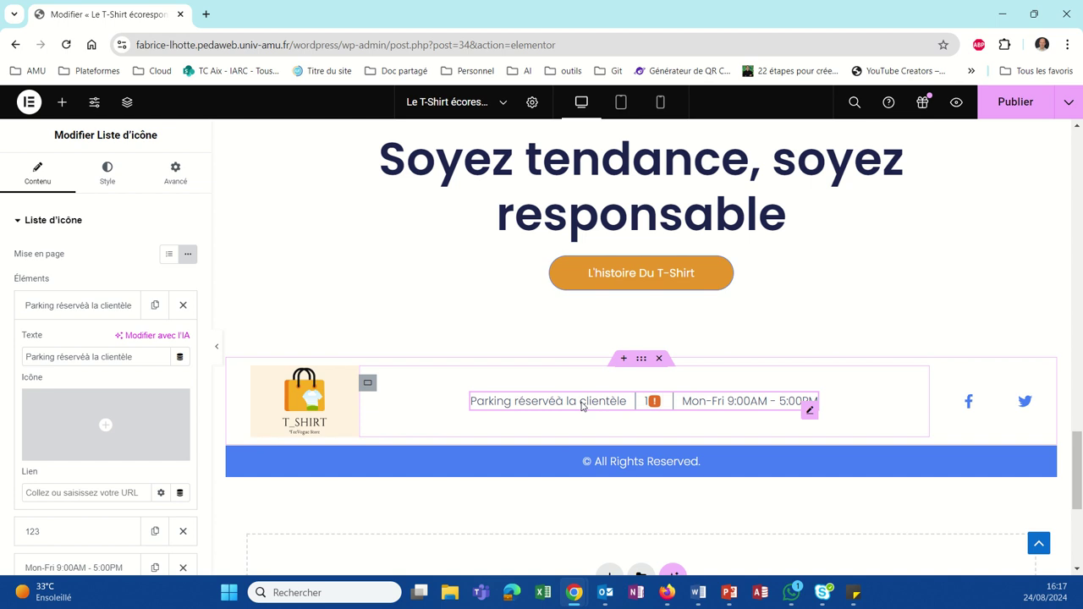
key("BackSpace")
key("BackSpace")
key("BackSpace")
key("BackSpace")
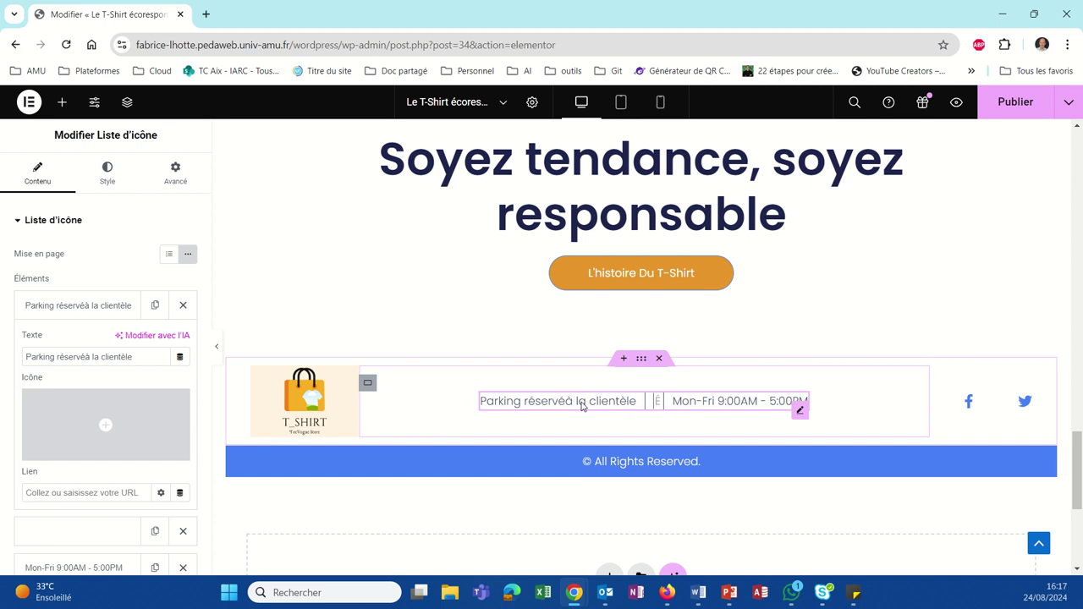
type("413")
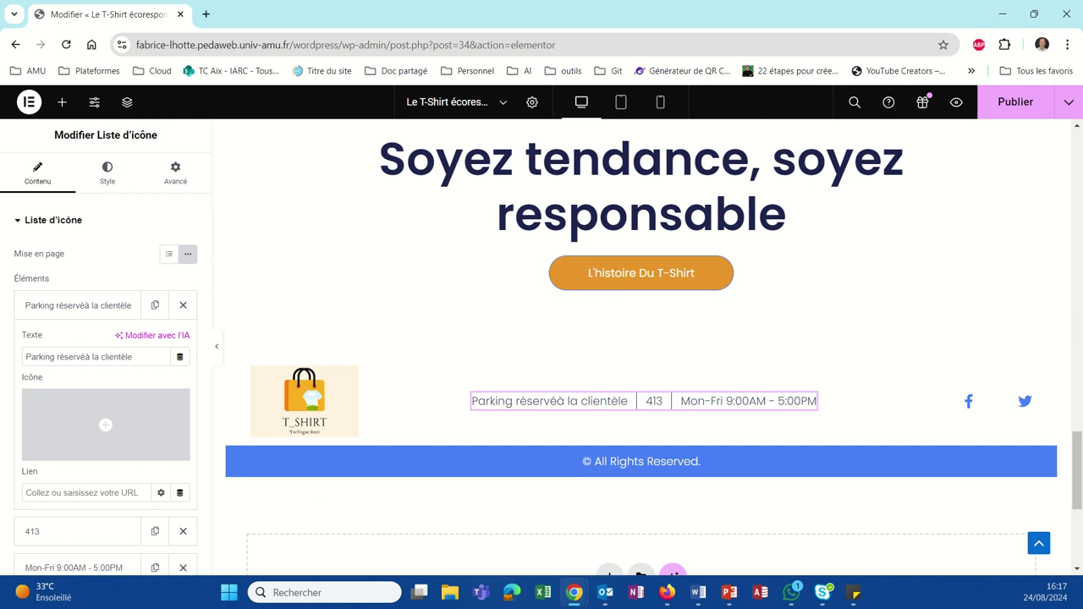
type("av")
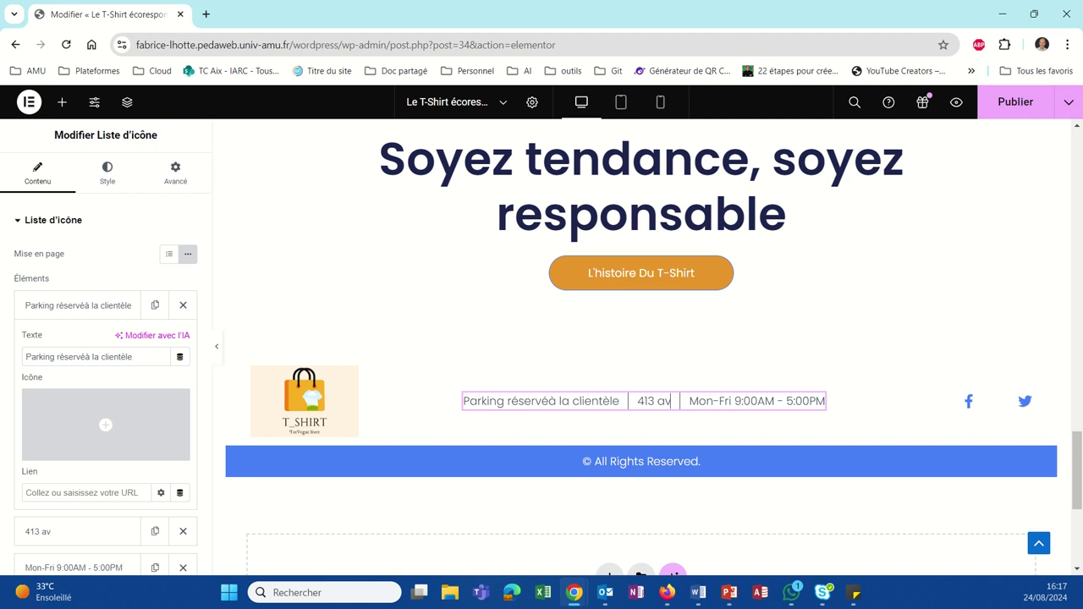
type(" Gaston")
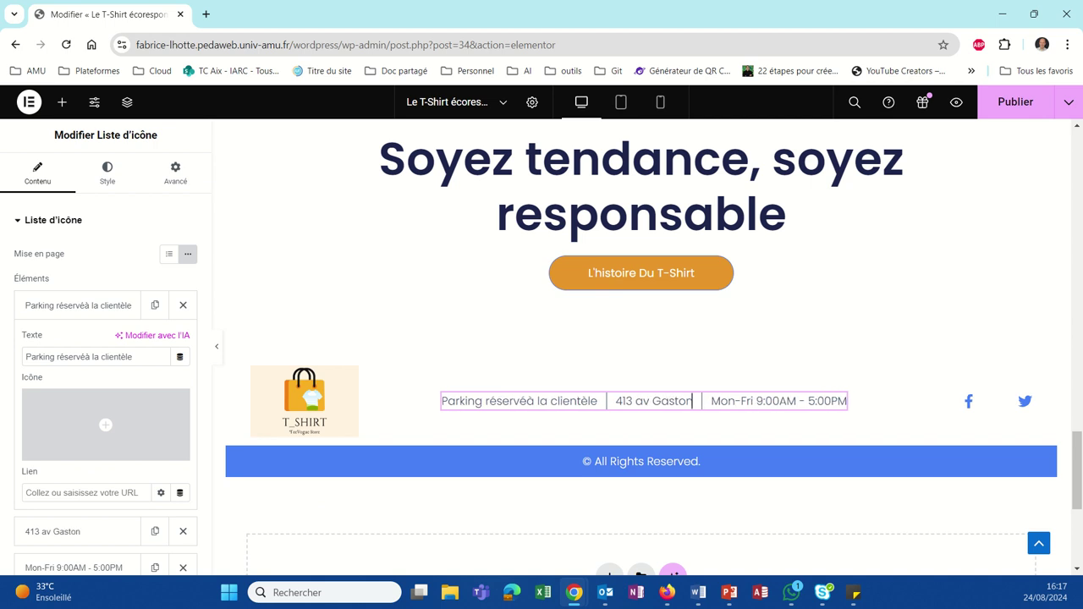
type(" Berger")
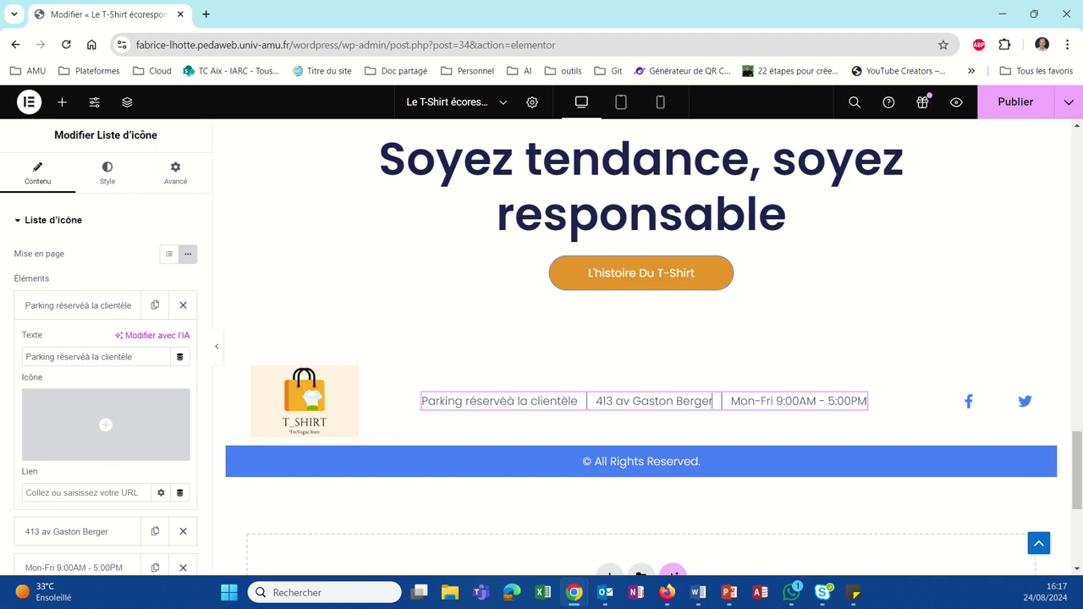
key("Return")
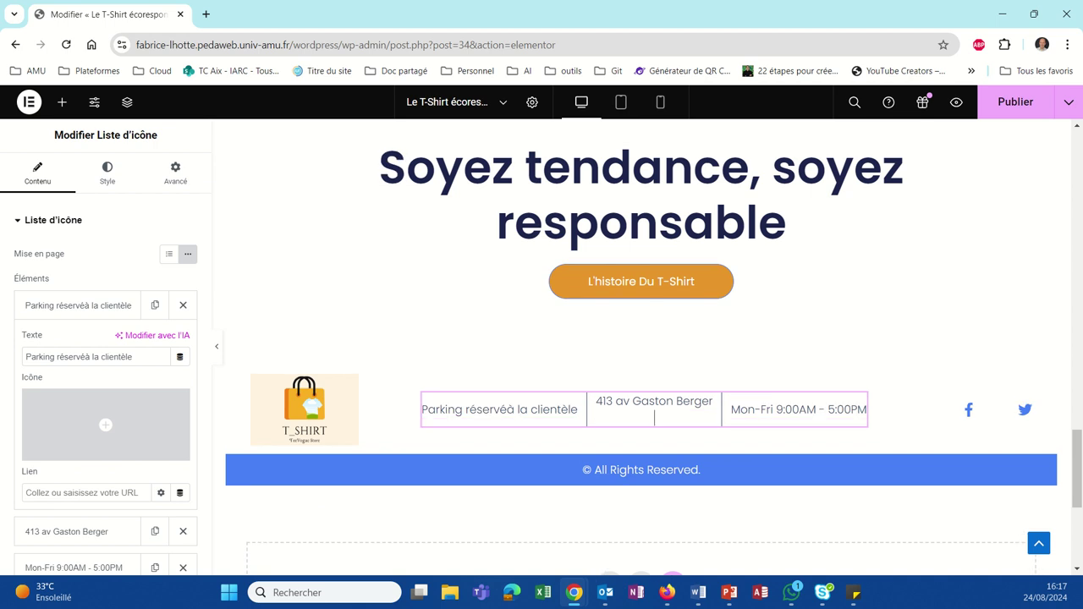
type("13090 aix")
key("BackSpace")
key("BackSpace")
key("BackSpace")
key("BackSpace")
type("Aix-en-Provnce")
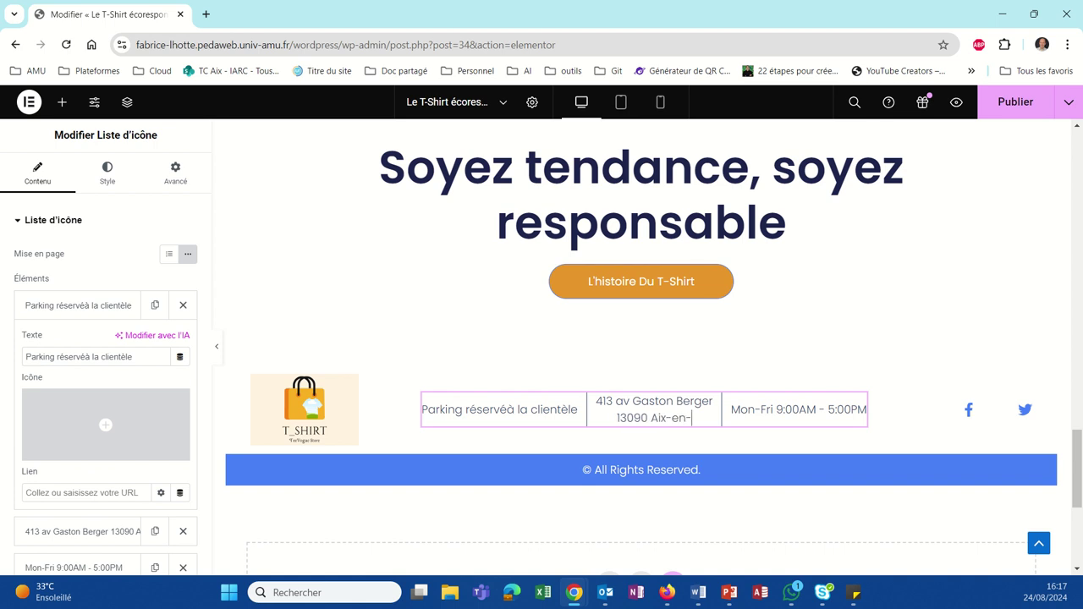
key("BackSpace")
key("BackSpace")
key("BackSpace")
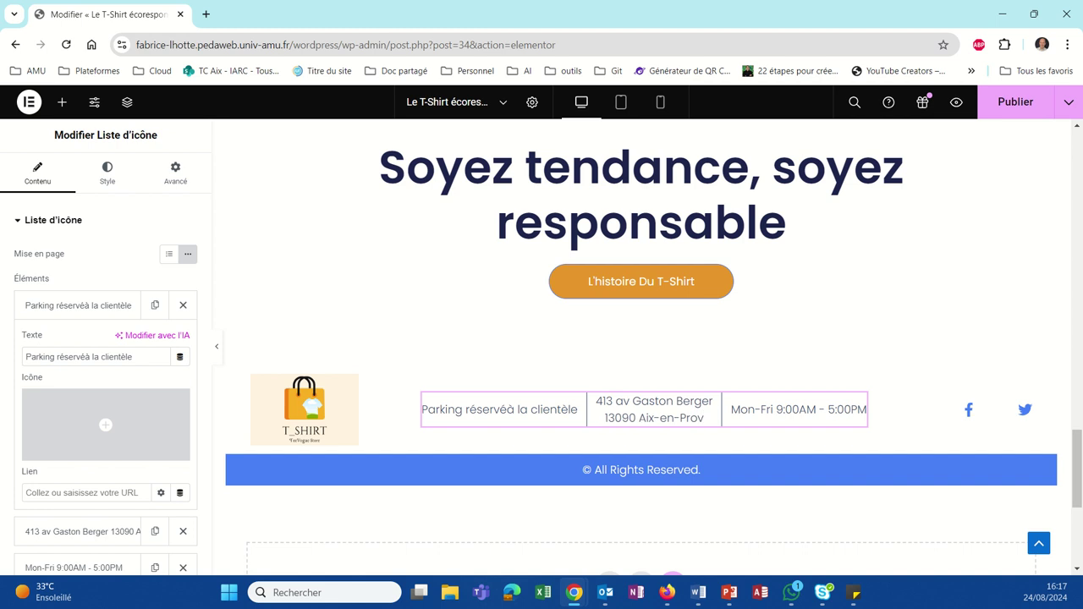
type("ence")
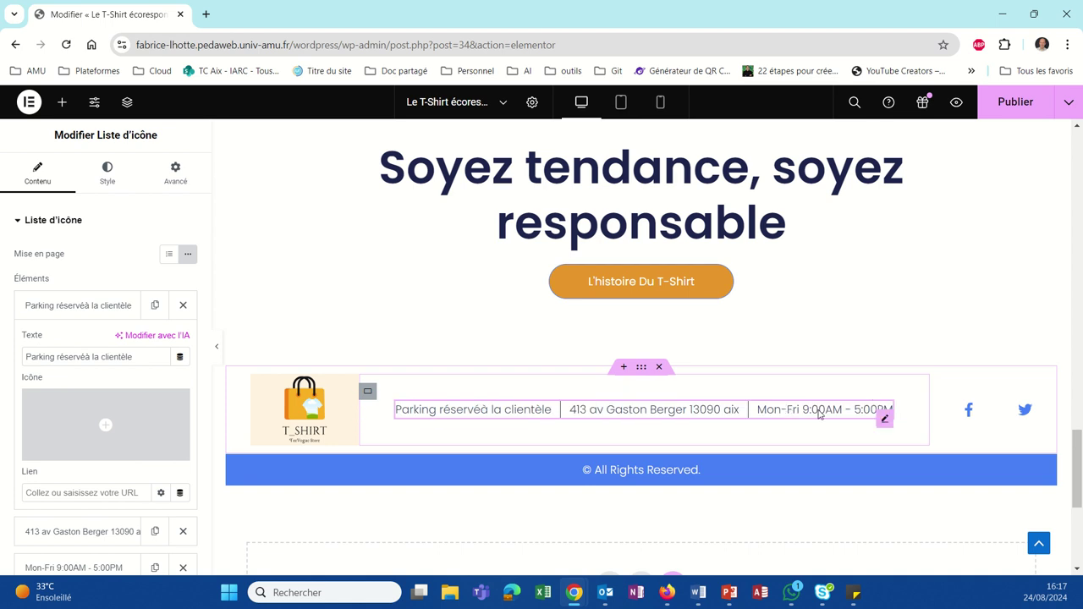
Step: Replace the opening hours in the third item of the footer's contact list with "Lundi-samedi 10h-18h"
double_click(821, 412)
key("BackSpace")
key("BackSpace")
key("BackSpace")
key("BackSpace")
key("BackSpace")
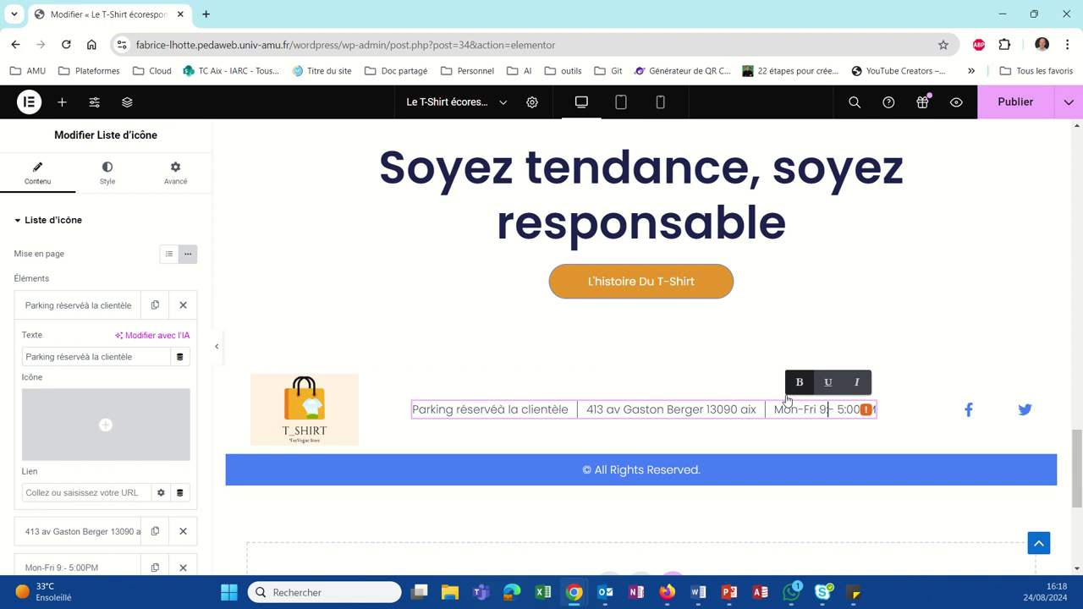
key("BackSpace")
key("BackSpace")
key("BackSpace")
key("BackSpace")
key("BackSpace")
key("BackSpace")
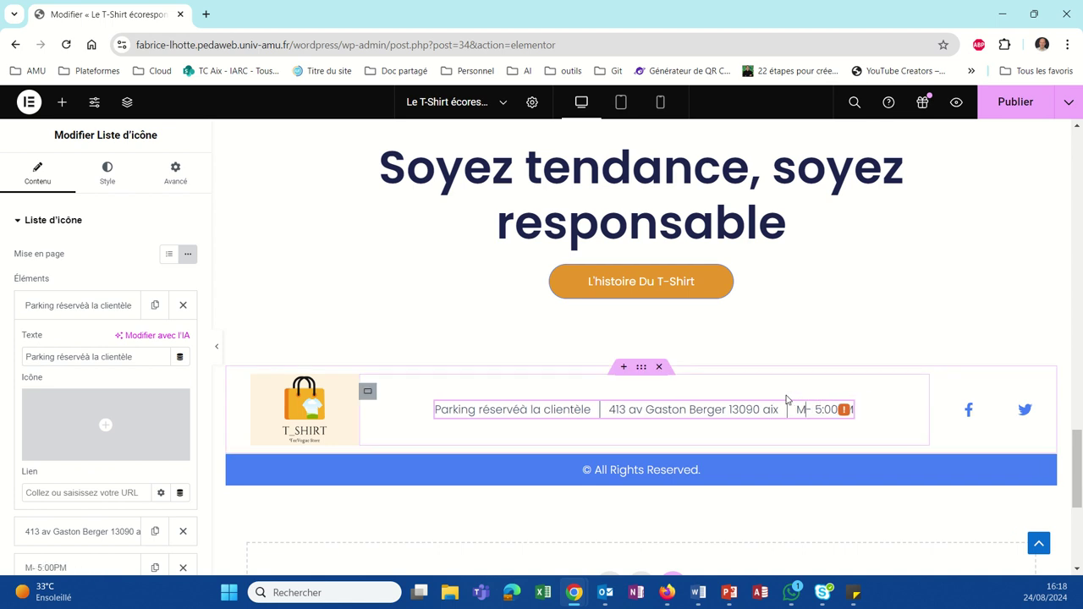
key("Delete")
key("Delete")
key("Delete")
key("Delete")
key("Delete")
key("Delete")
key("Delete")
key("Delete")
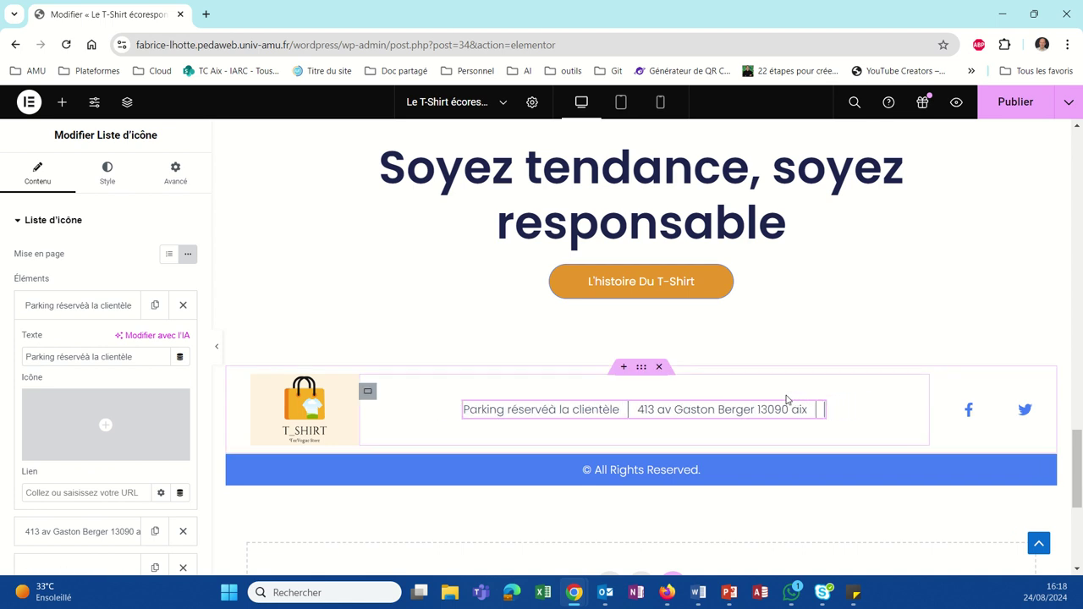
type("Lundi")
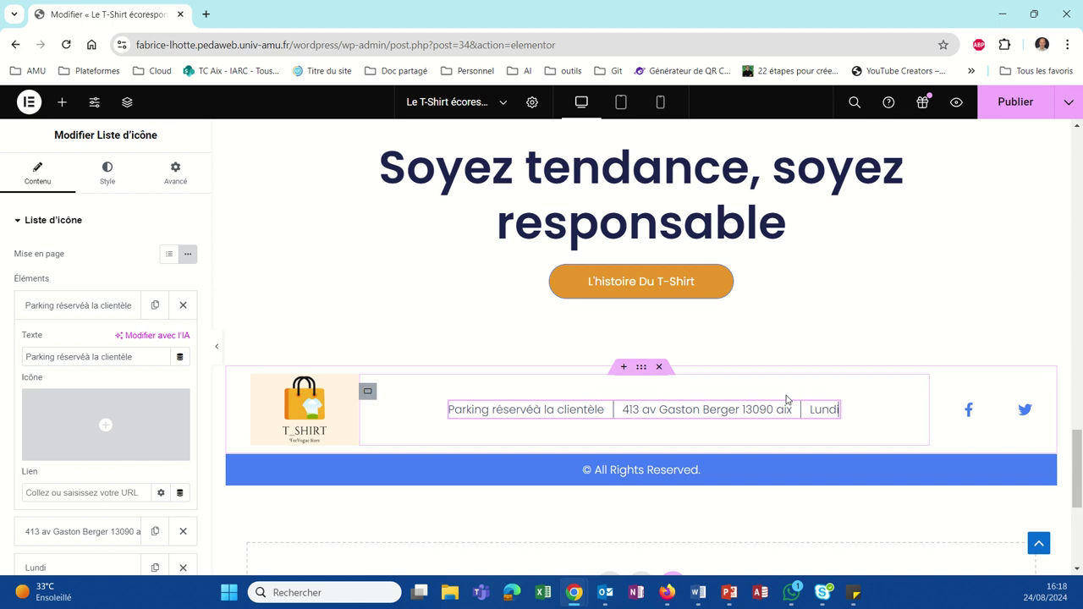
type("-s")
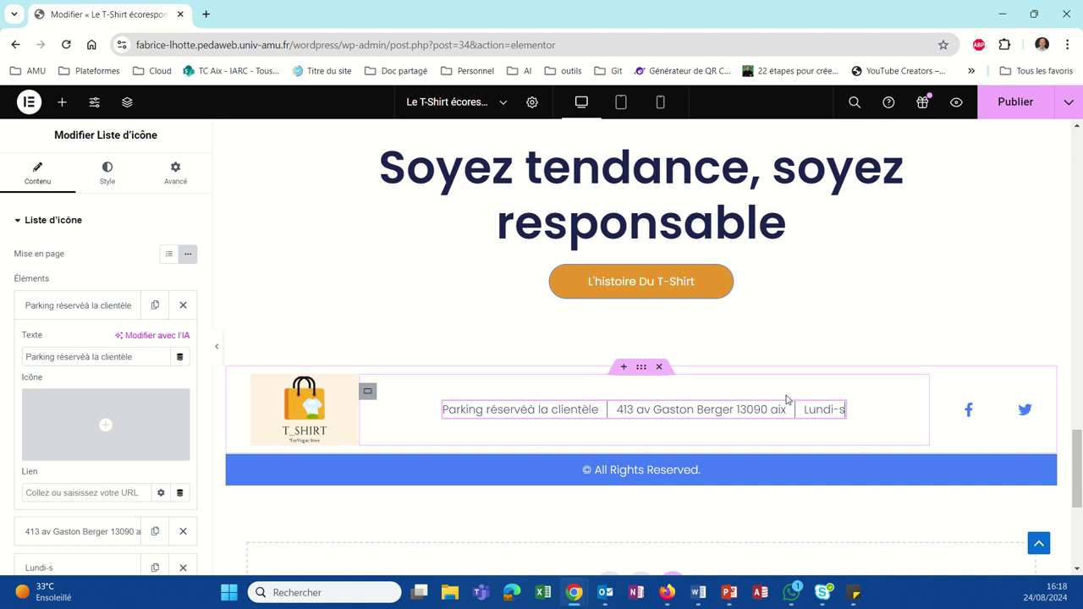
type("amed")
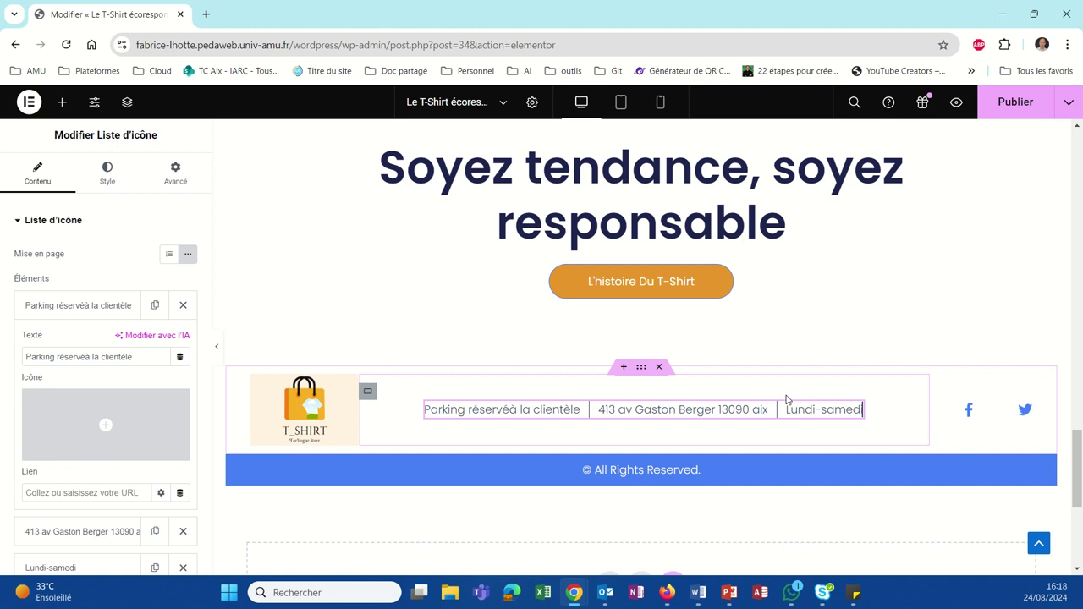
type("i")
key("Return")
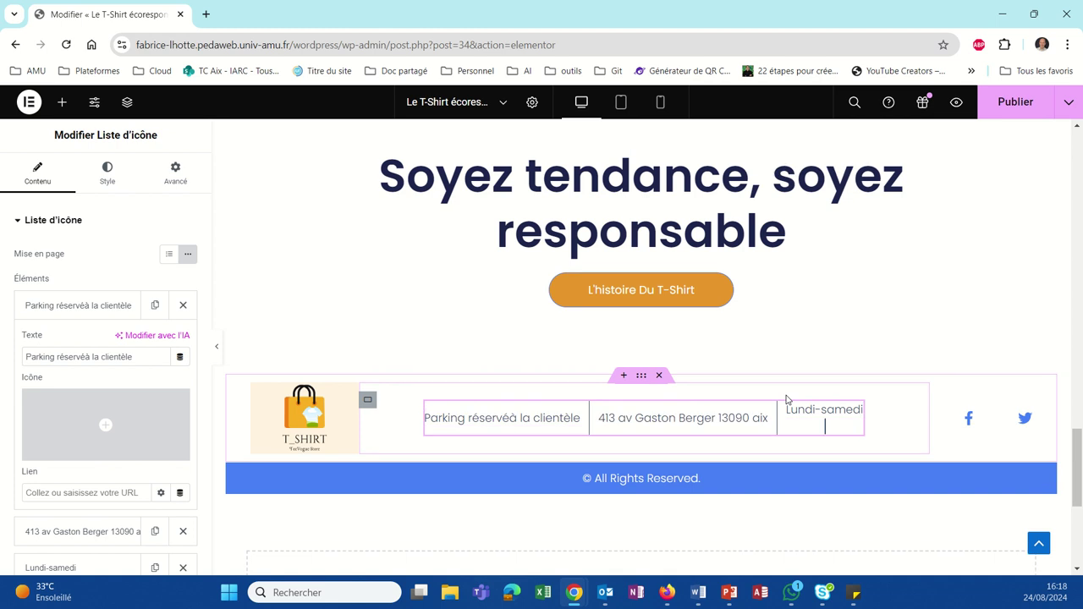
type("10h-18h")
Step: Correct the first contact item to "Parking réservé à la clientèle" and complete the city in the address item as "Aix-en-Provence"
left_click(510, 420)
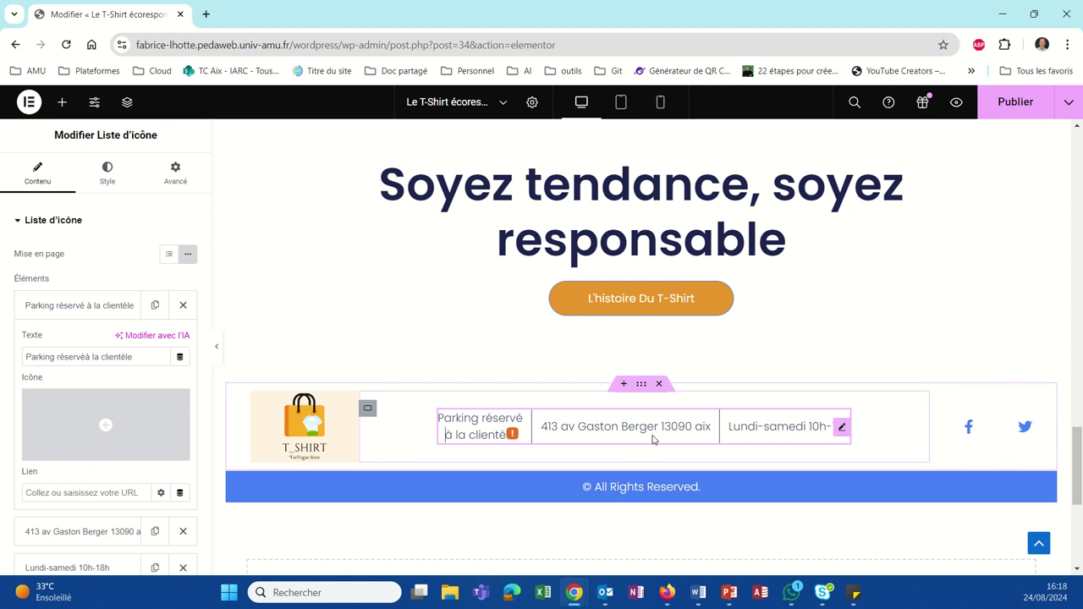
left_click(663, 435)
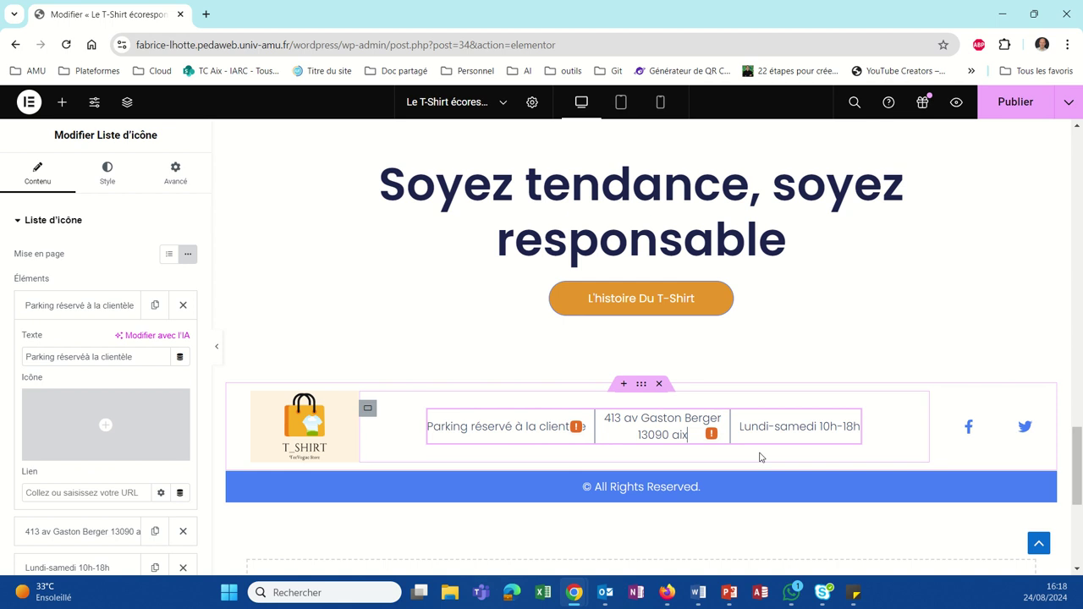
key("Left")
key("Left")
key("Left")
key("Left")
key("Return")
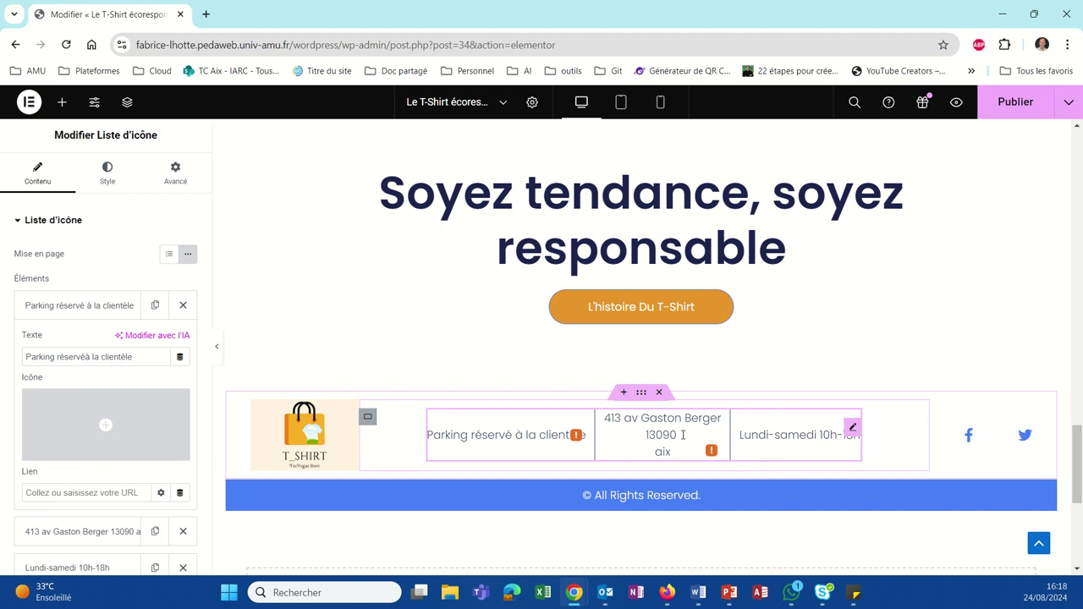
key("BackSpace")
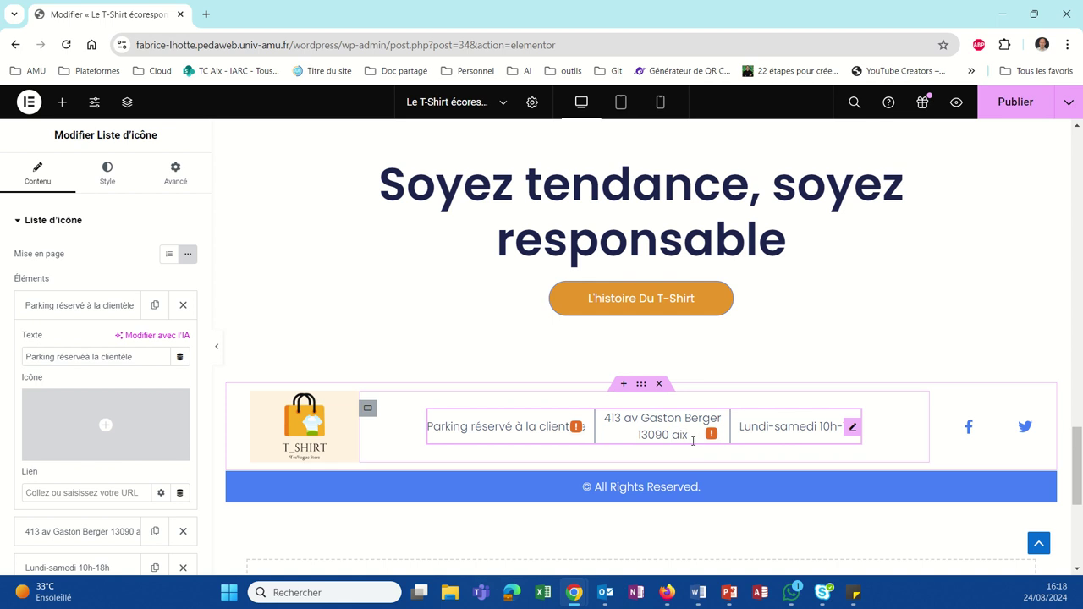
type("-")
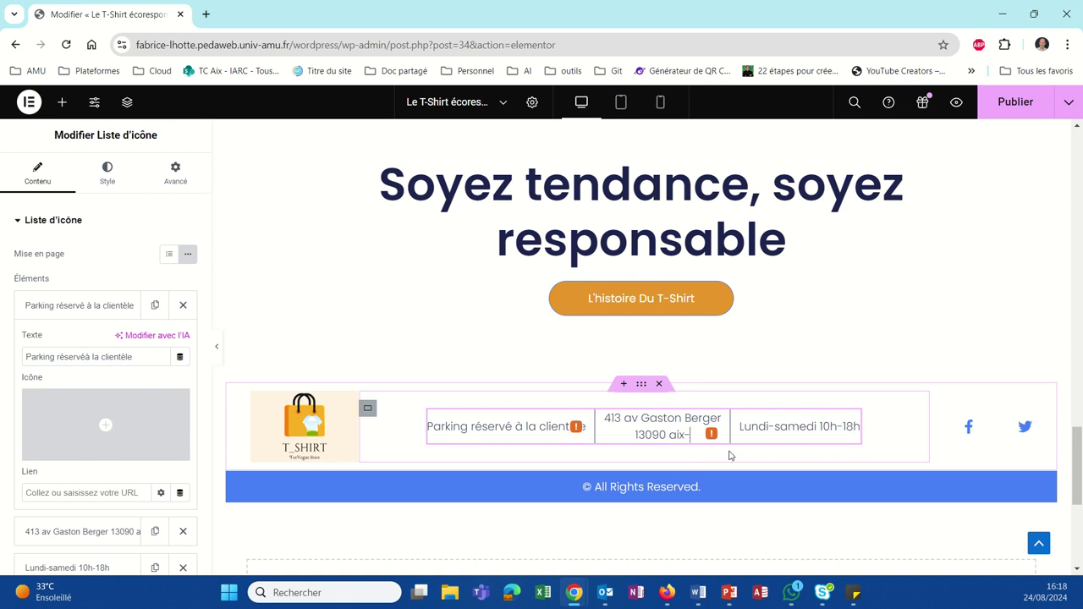
type("en-Provence")
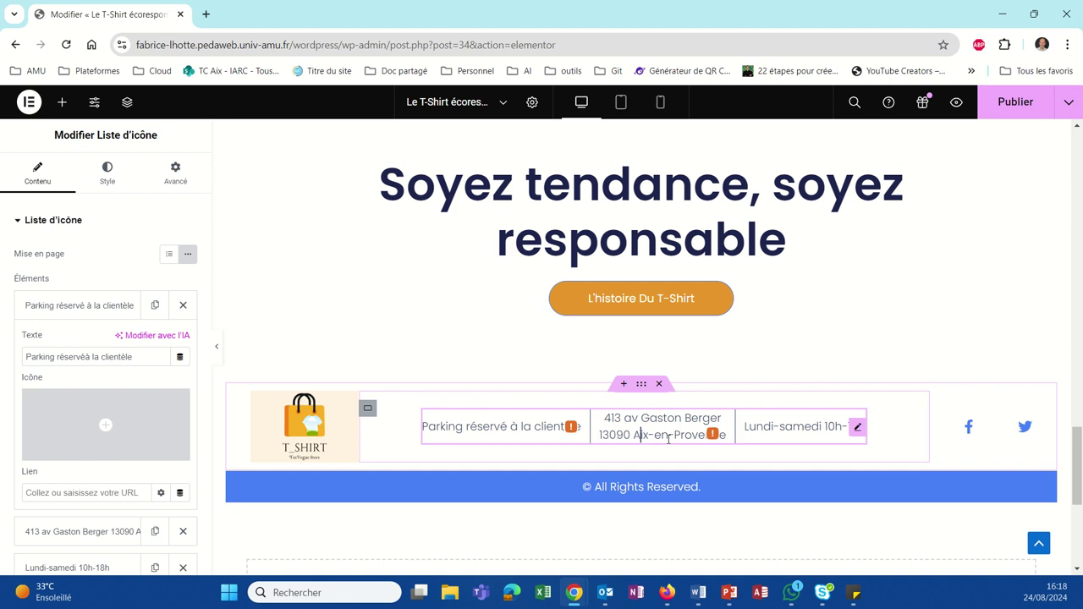
key("Delete")
type("A")
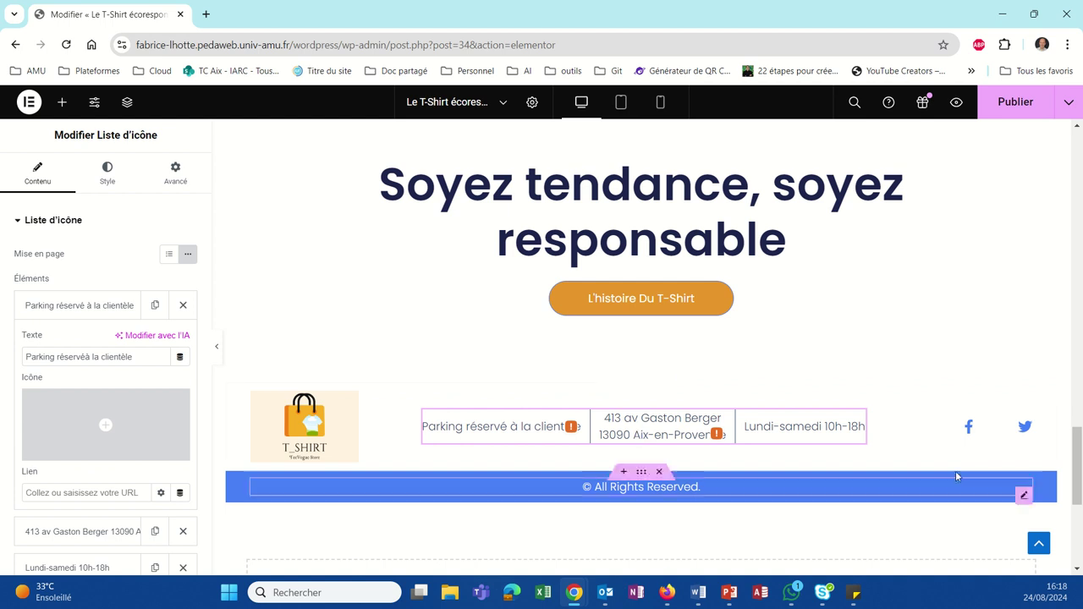
Step: Delete the Twitter and undefined items from the footer's social network icons and add one new item after Facebook
scroll(412, 325, "up", 20)
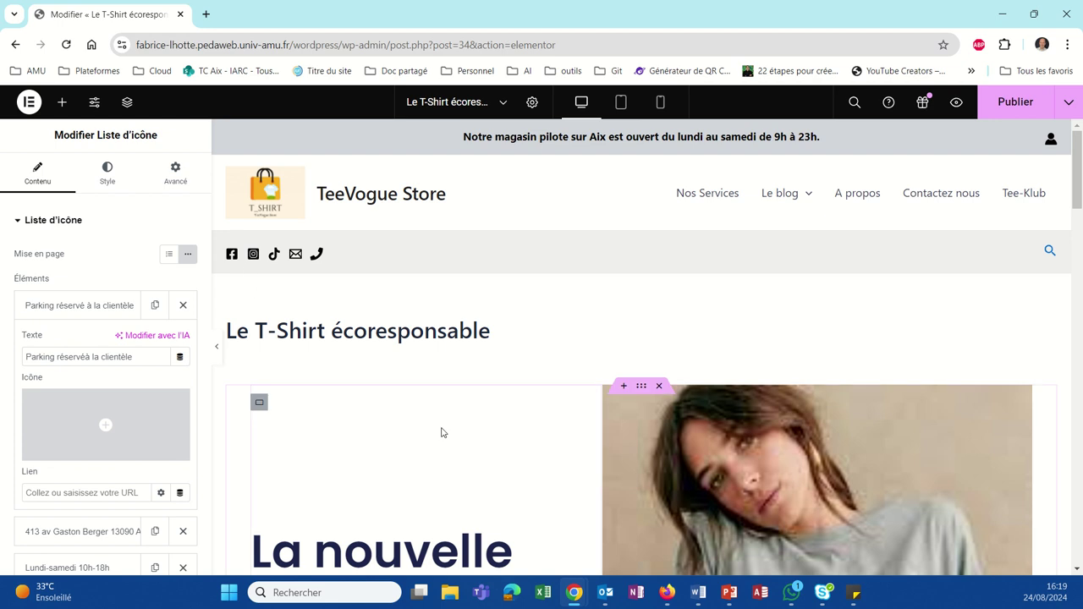
scroll(442, 433, "down", 7)
scroll(440, 432, "down", 12)
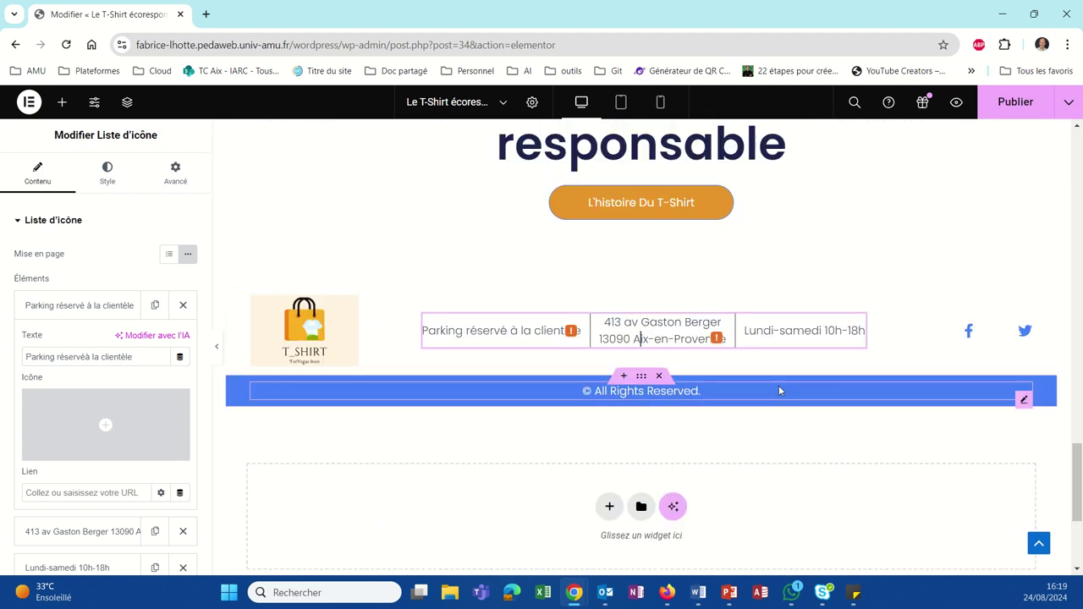
left_click(975, 341)
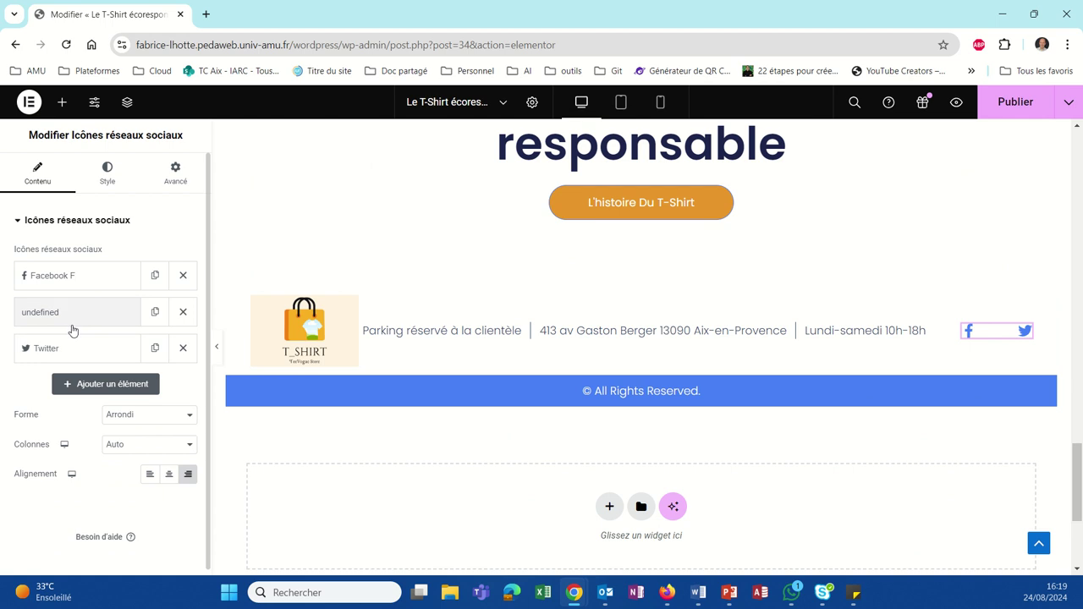
left_click(184, 349)
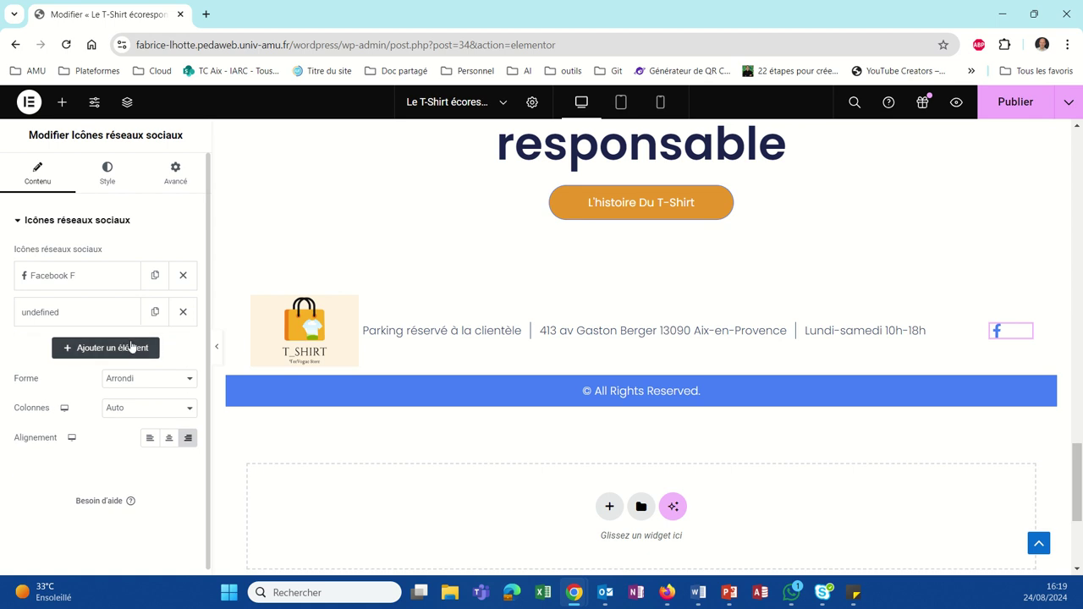
left_click(184, 312)
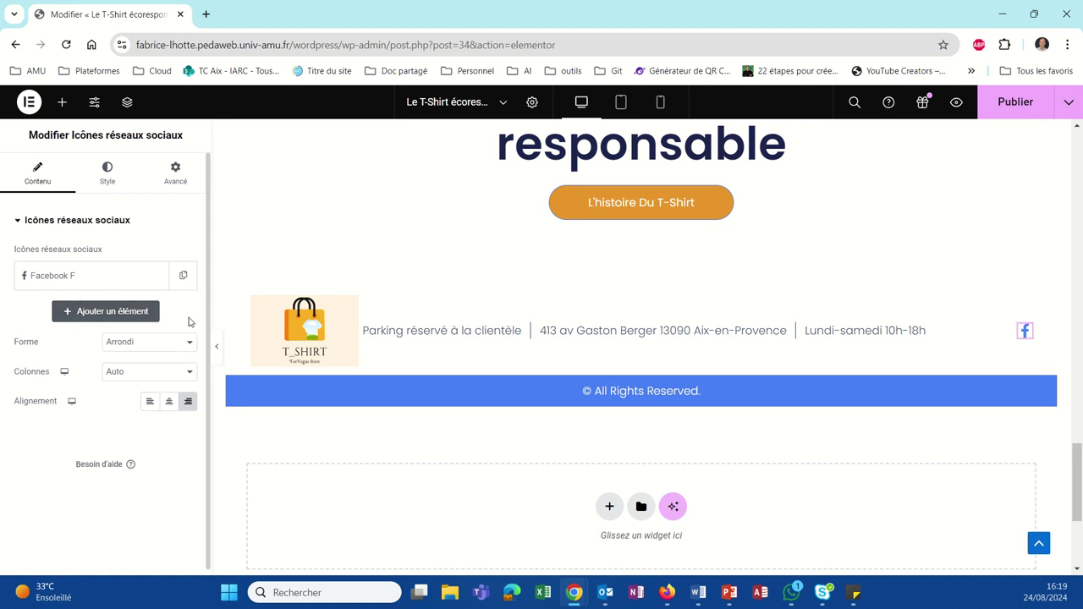
left_click(141, 315)
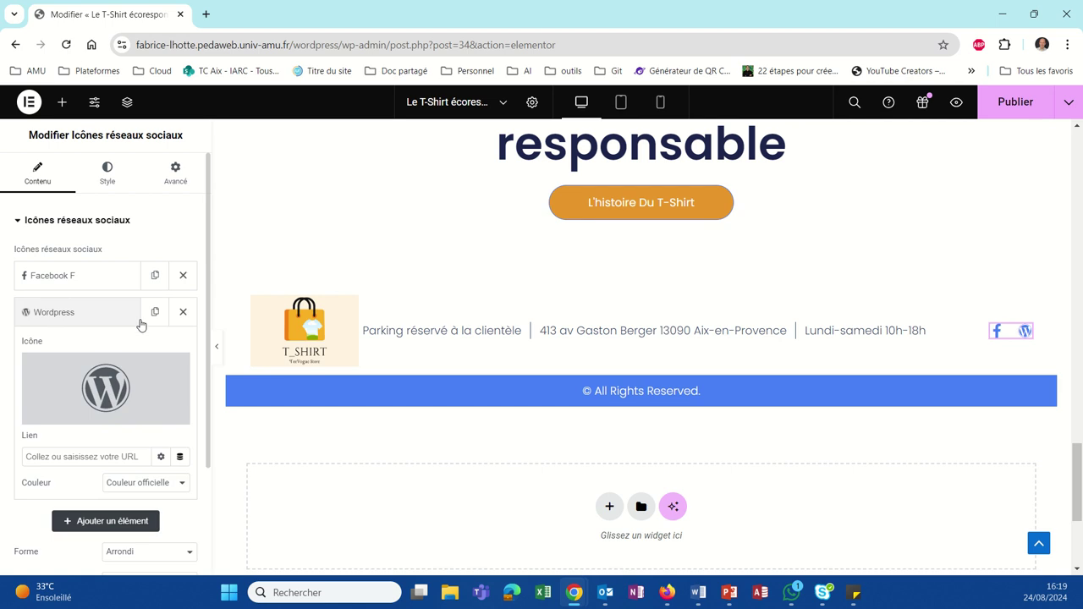
left_click(152, 315)
left_click(153, 314)
left_click(152, 315)
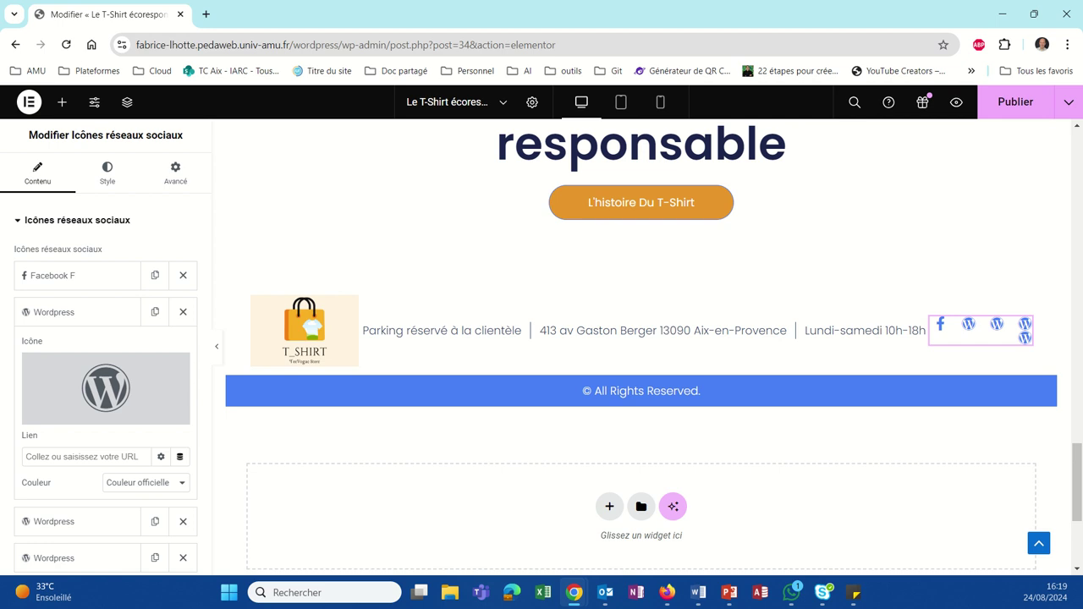
key("ctrl+z")
key("ctrl+z")
key("ctrl+z")
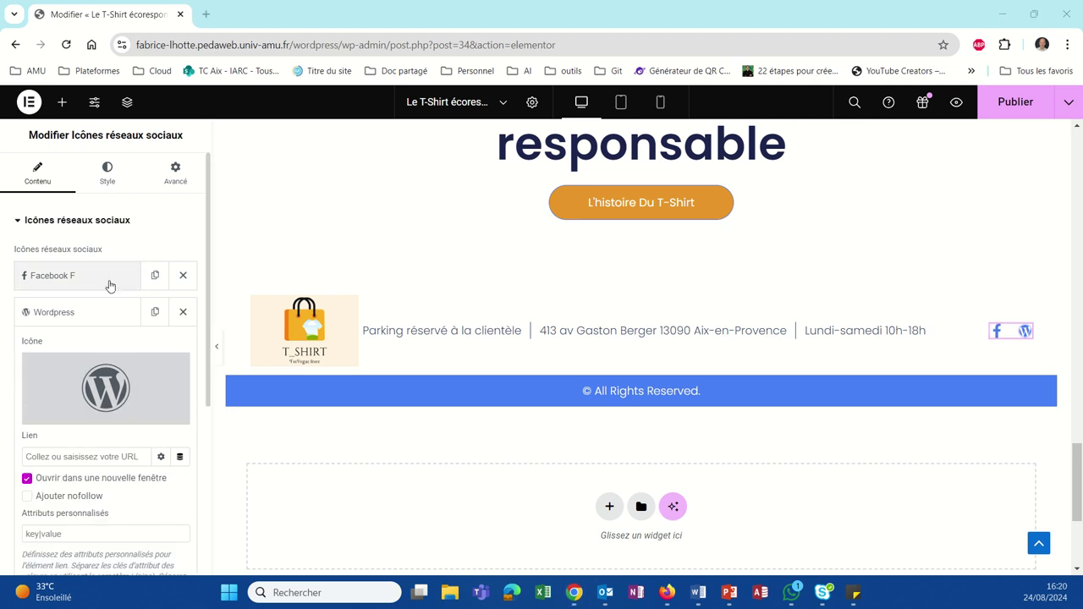
left_click(156, 313)
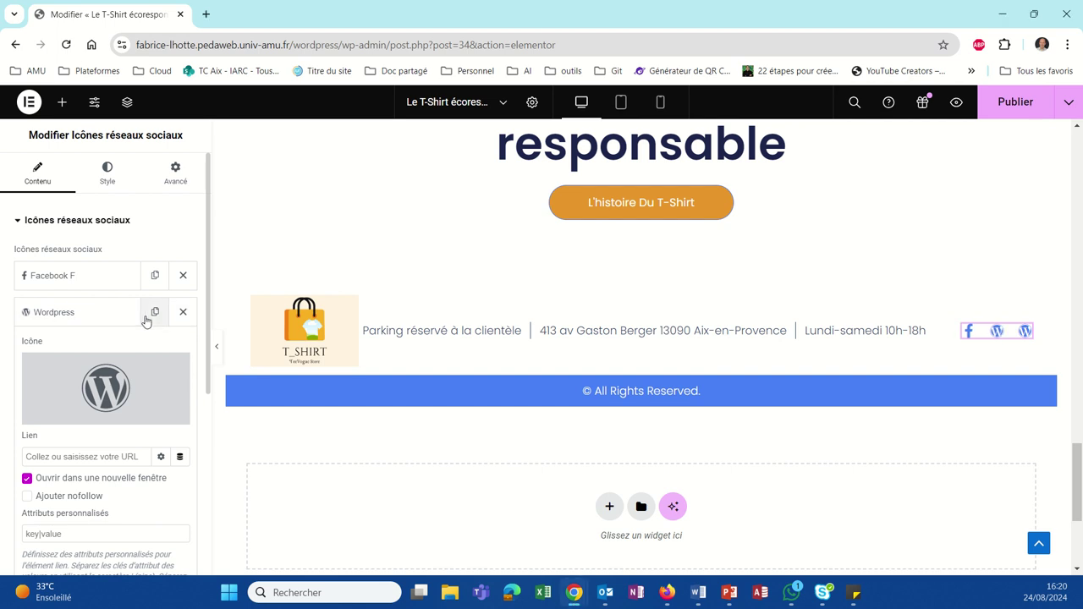
left_click(184, 313)
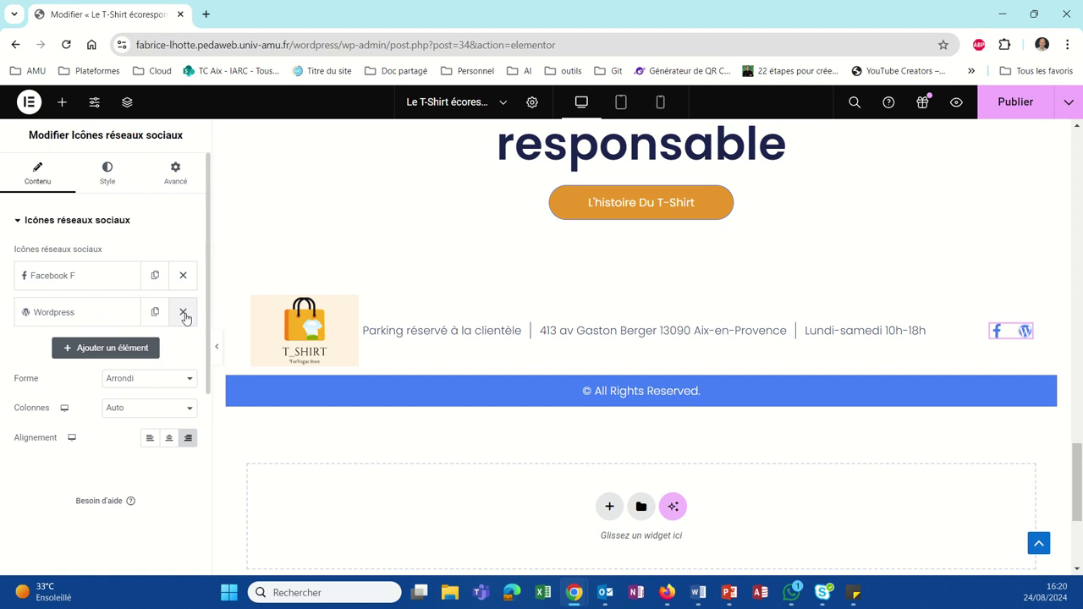
left_click(184, 313)
left_click(133, 311)
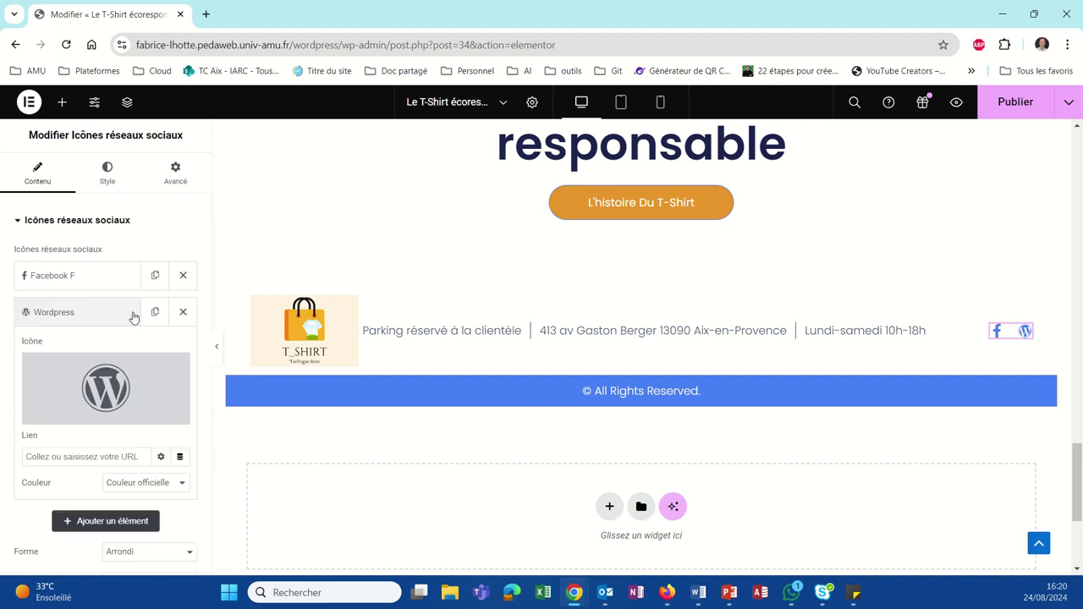
left_click(81, 313)
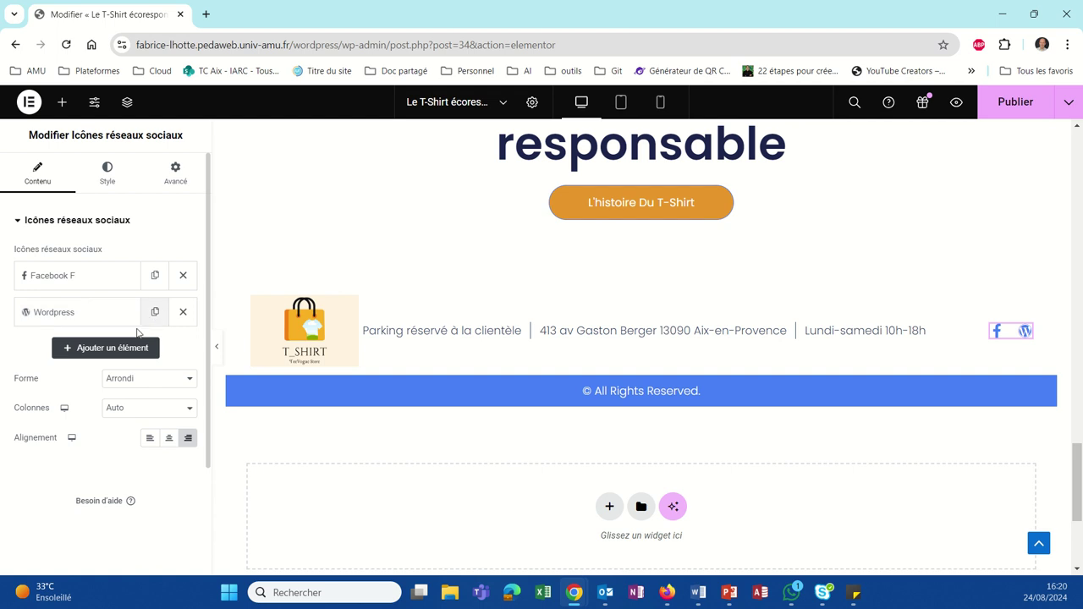
Step: Add a third item to the footer's social icons and give it the Instagram icon found by filtering the icon library for "insta"
left_click(79, 350)
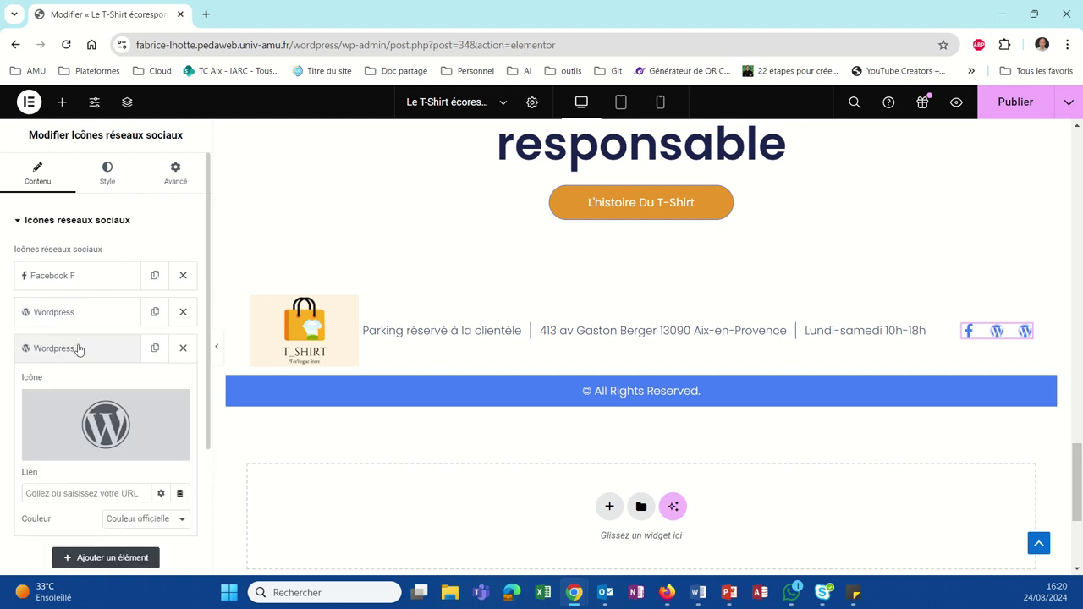
left_click(61, 407)
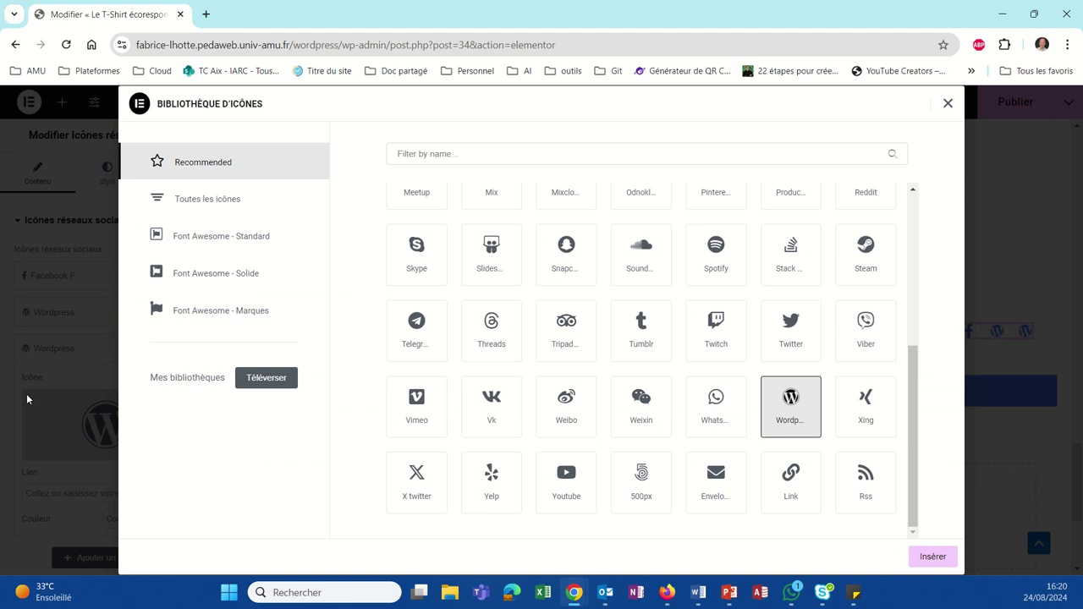
left_click(457, 157)
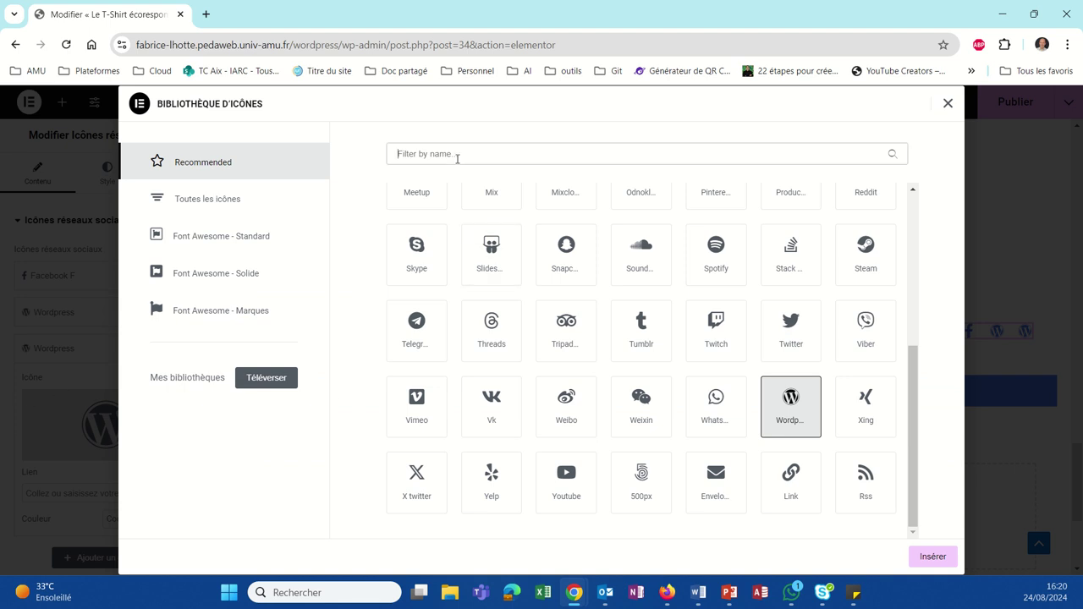
type("insta")
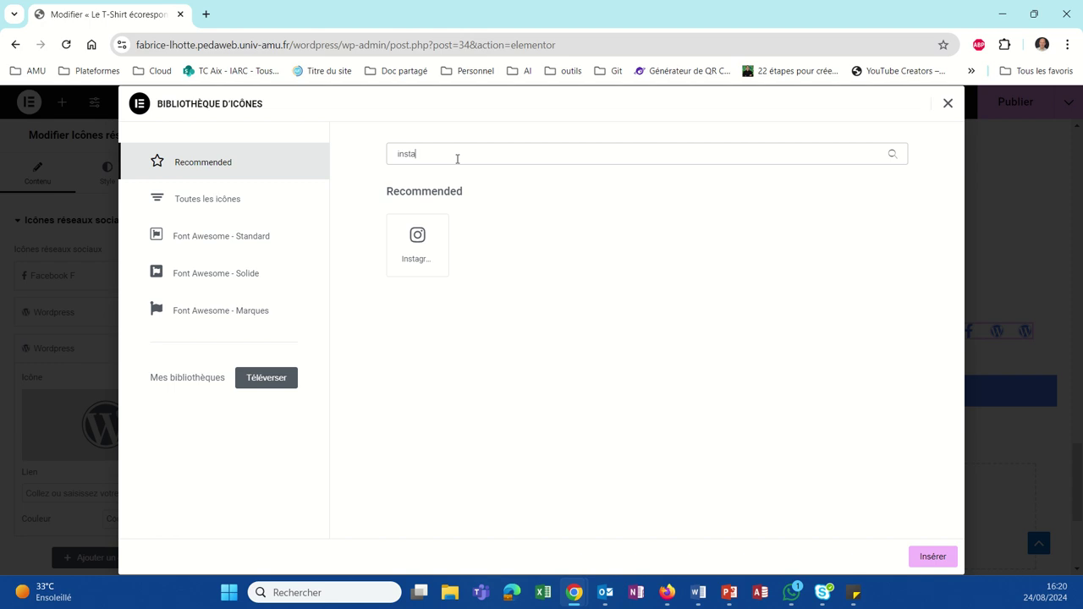
left_click(417, 236)
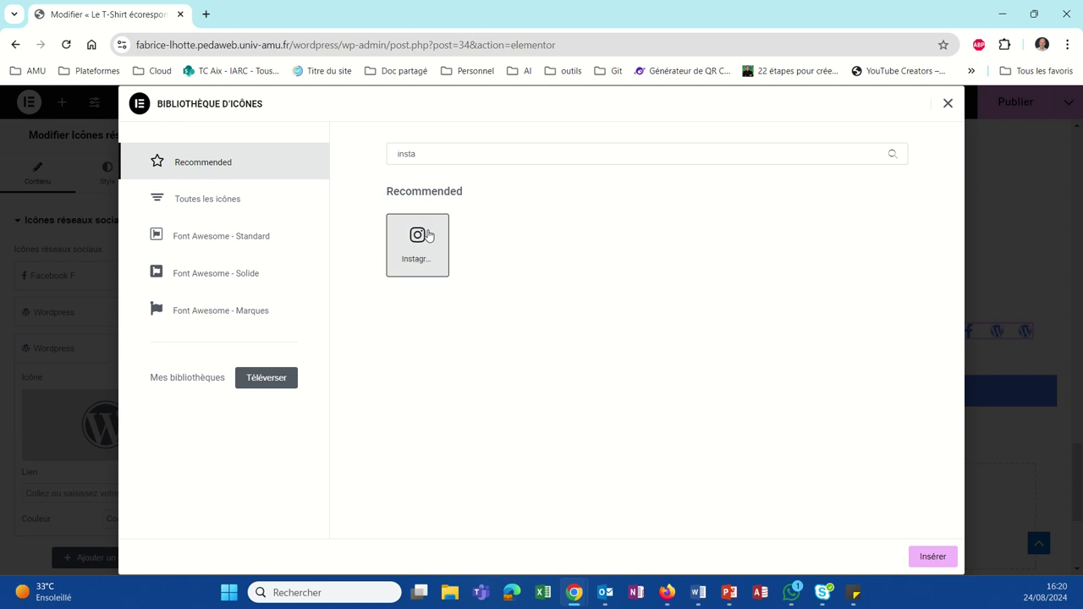
left_click(919, 560)
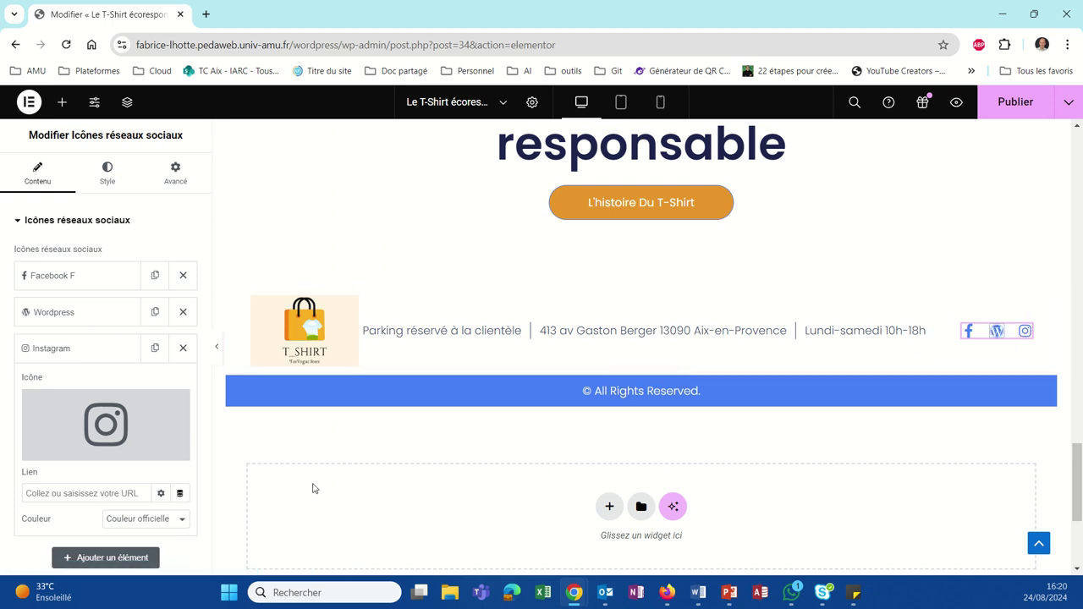
Step: Delete the Wordpress item between Facebook and Instagram from the footer's social icons
scroll(157, 484, "down", 2)
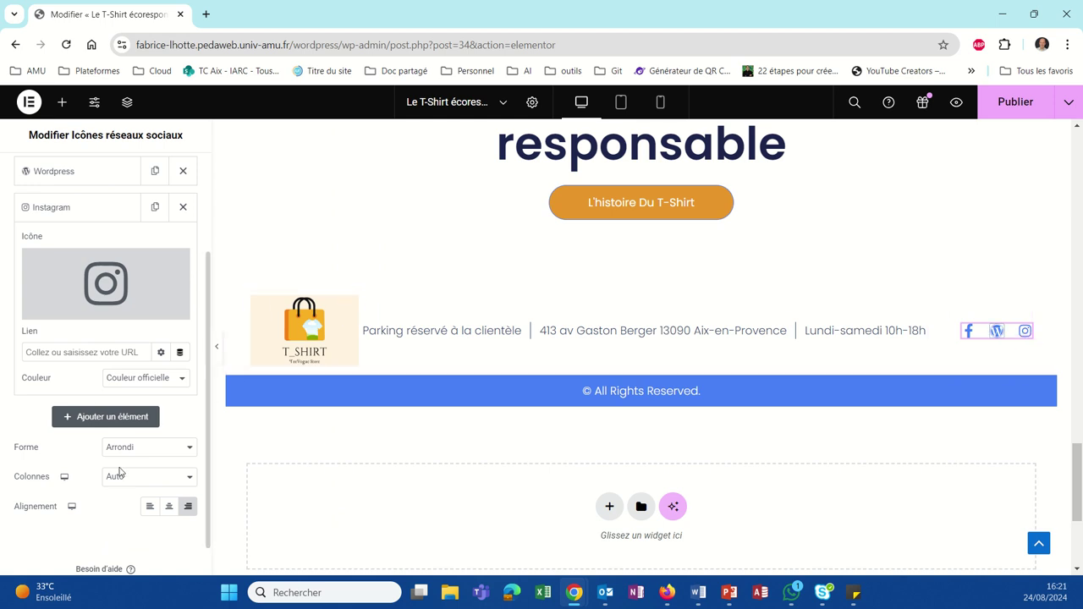
scroll(79, 411, "up", 2)
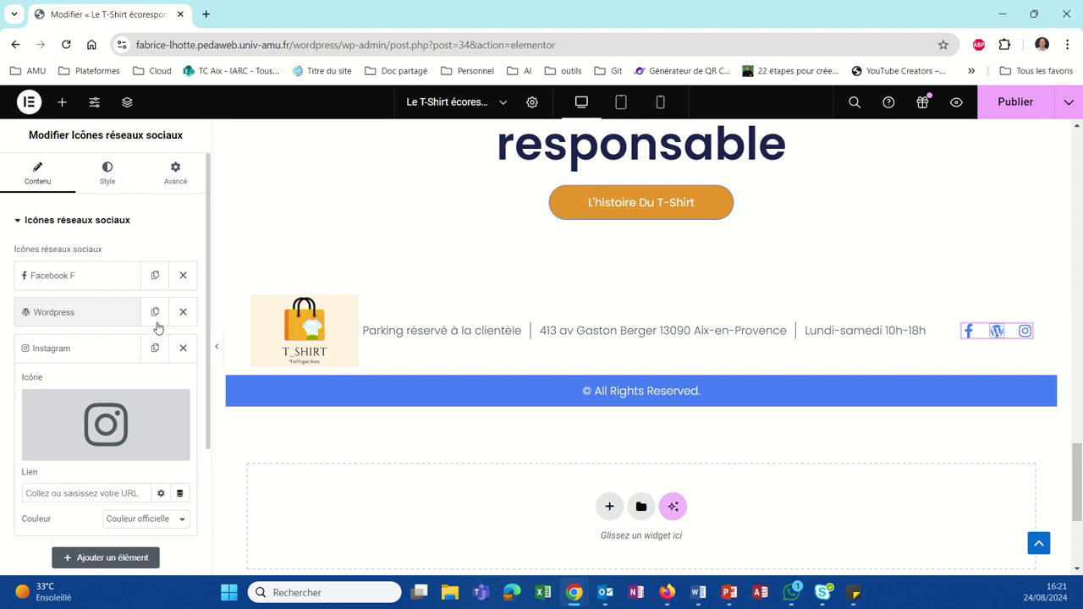
left_click(183, 312)
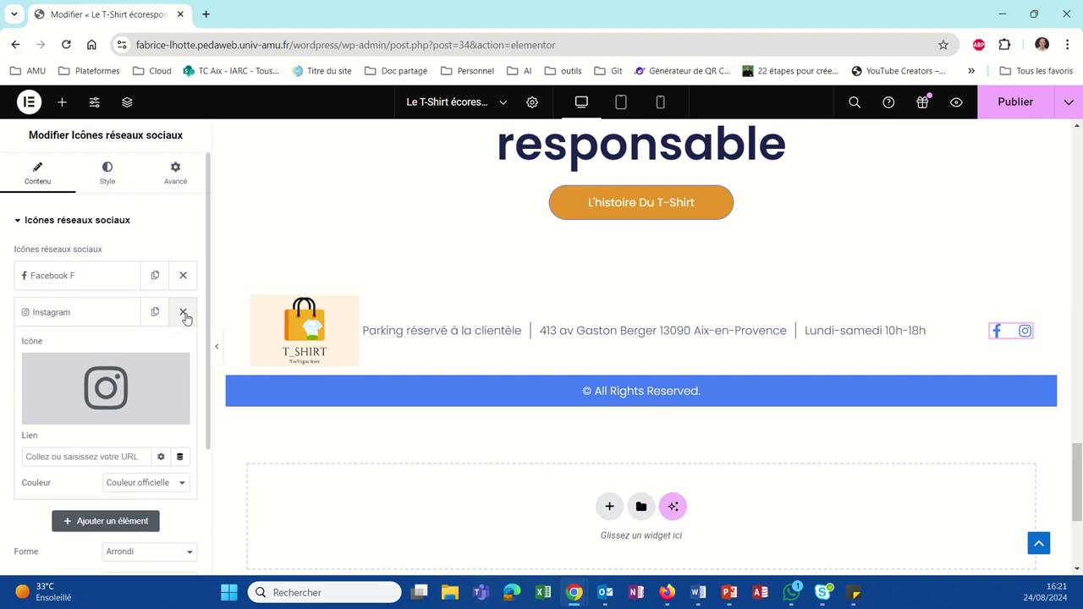
Step: Add a new item after Instagram and search the recommended and complete icon sets for "tik-tok", clearing the filter at the end
left_click(104, 522)
left_click(109, 438)
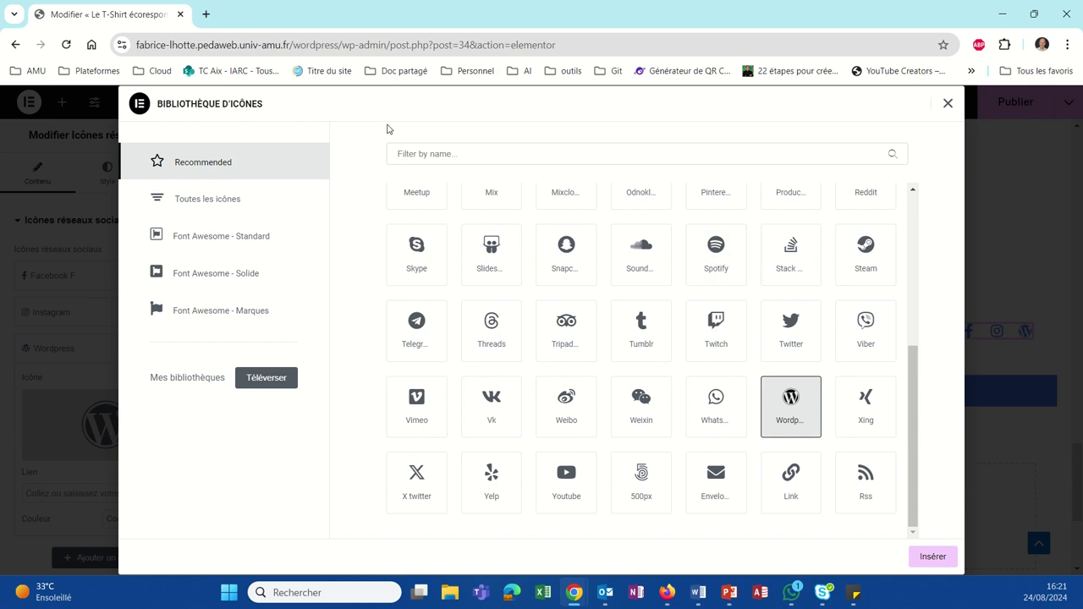
left_click(412, 154)
type("tik-tok")
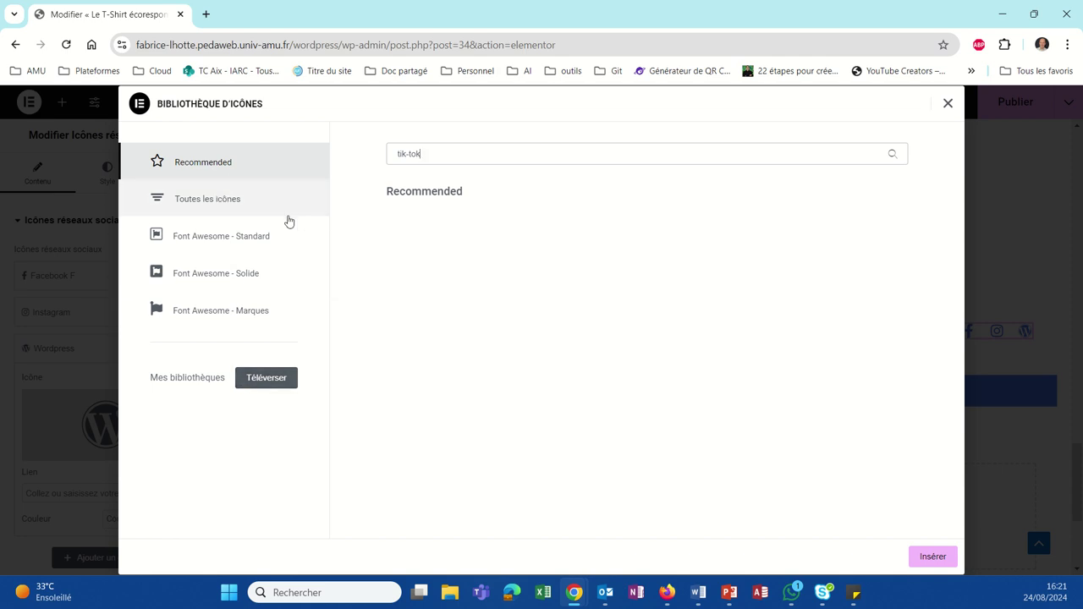
left_click(237, 207)
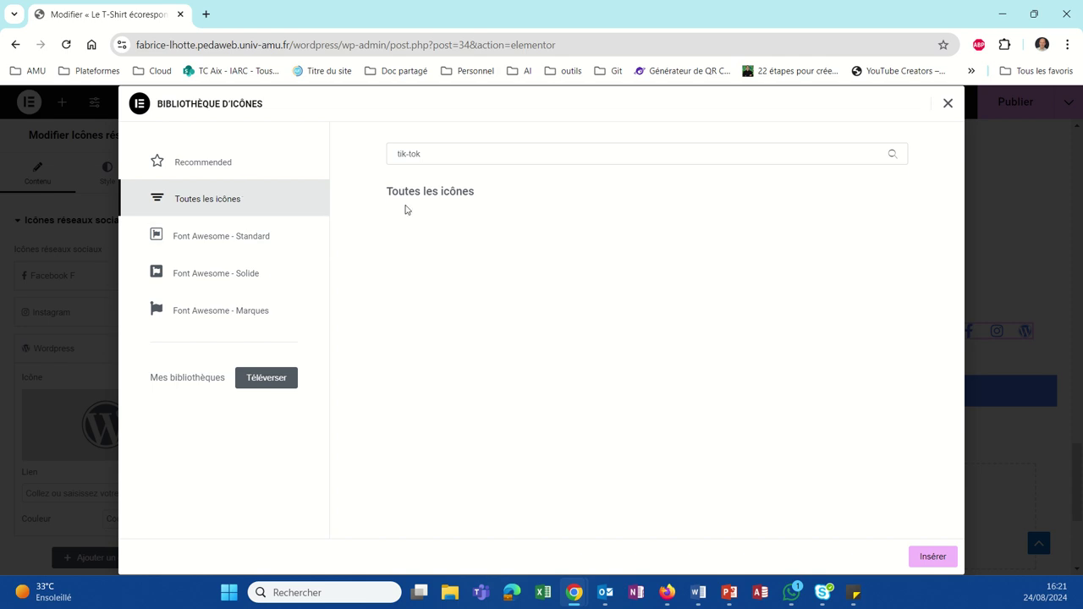
left_click_drag(428, 151, 334, 142)
key("BackSpace")
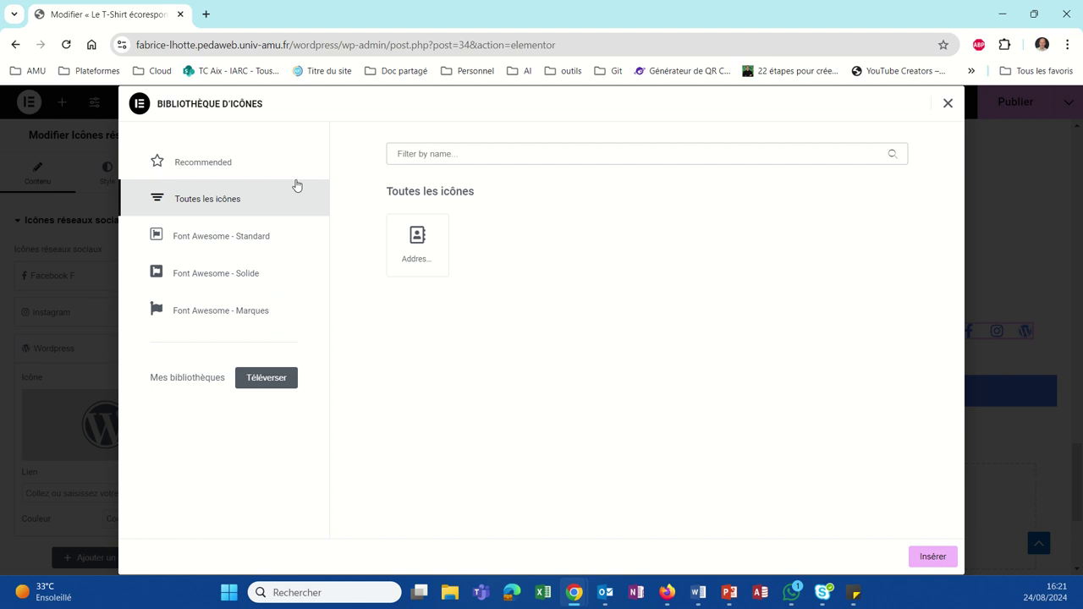
Step: Look through the recommended icons of the icon library for a TikTok icon
left_click(216, 165)
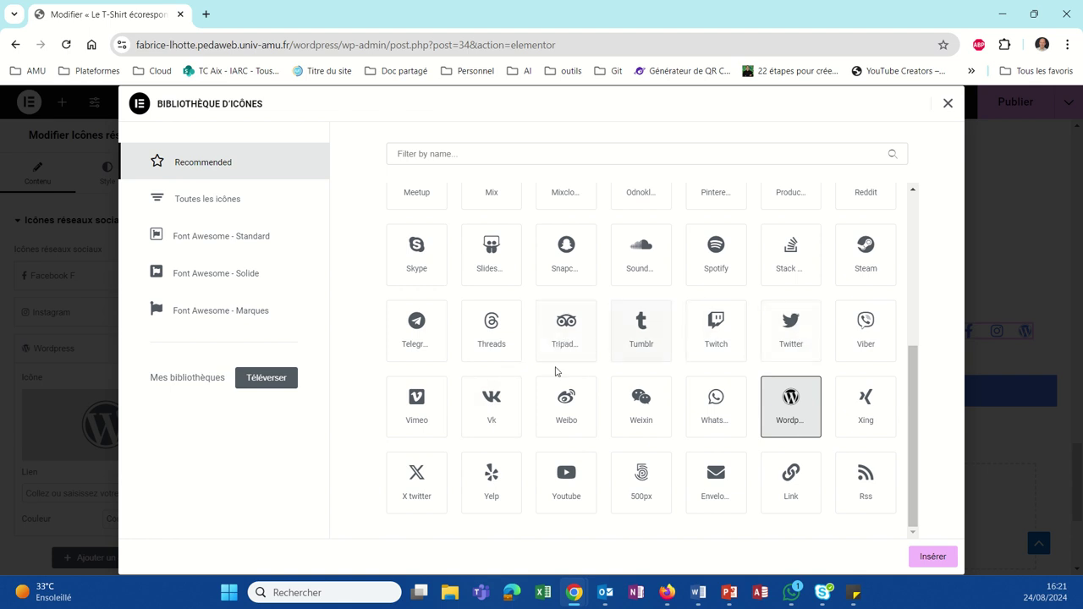
scroll(460, 324, "up", 2)
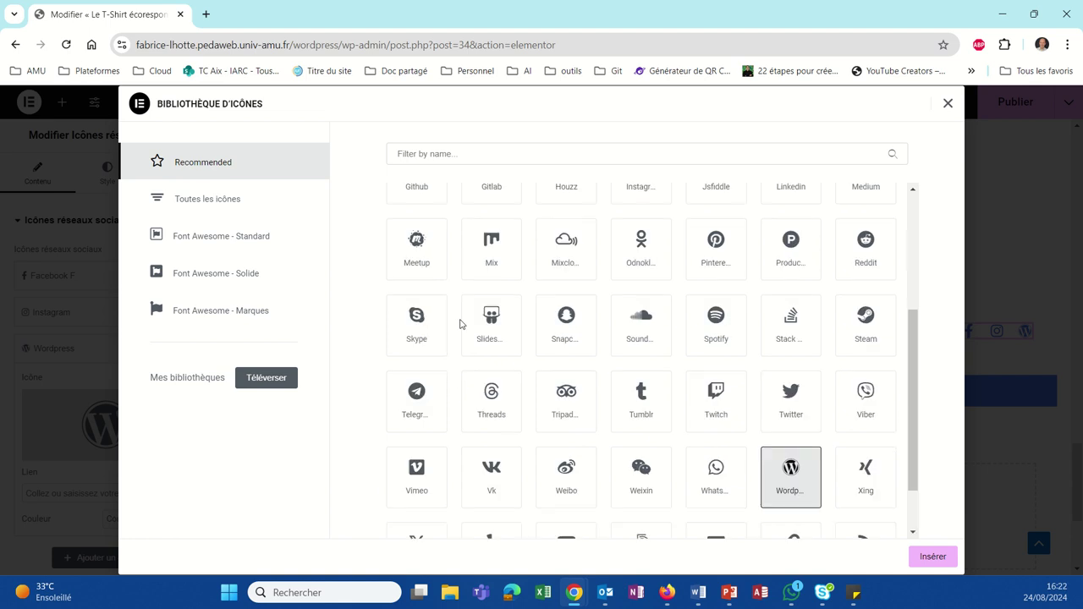
scroll(460, 324, "up", 2)
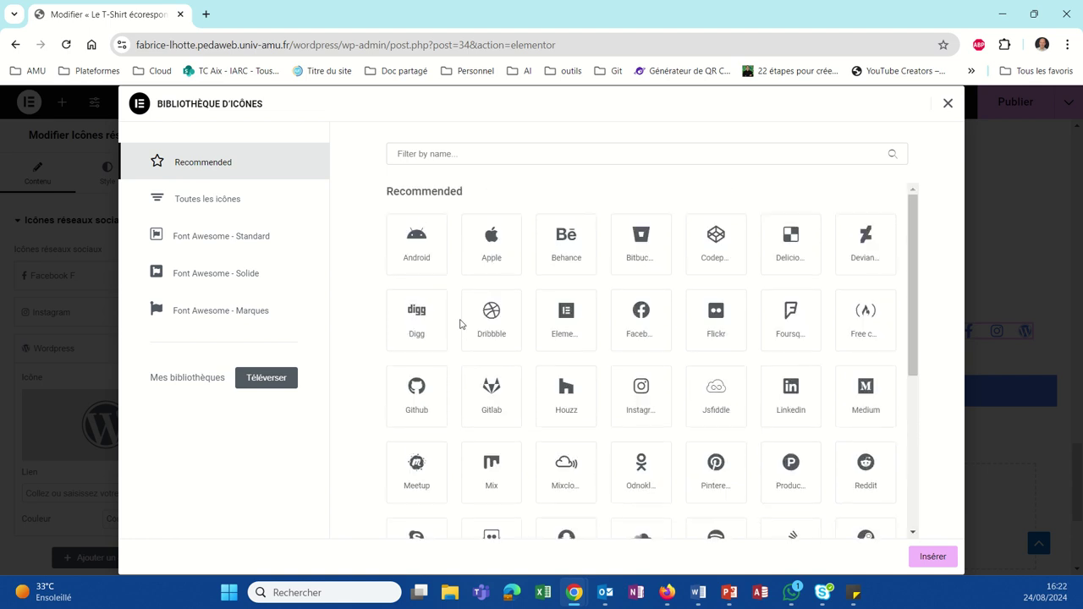
scroll(460, 324, "down", 1)
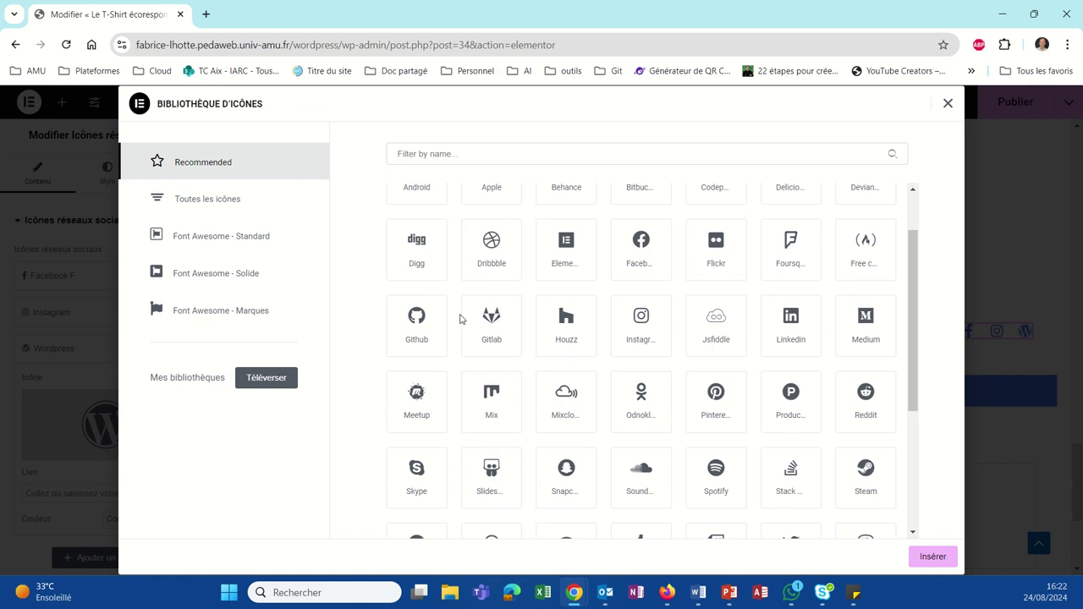
scroll(461, 319, "down", 1)
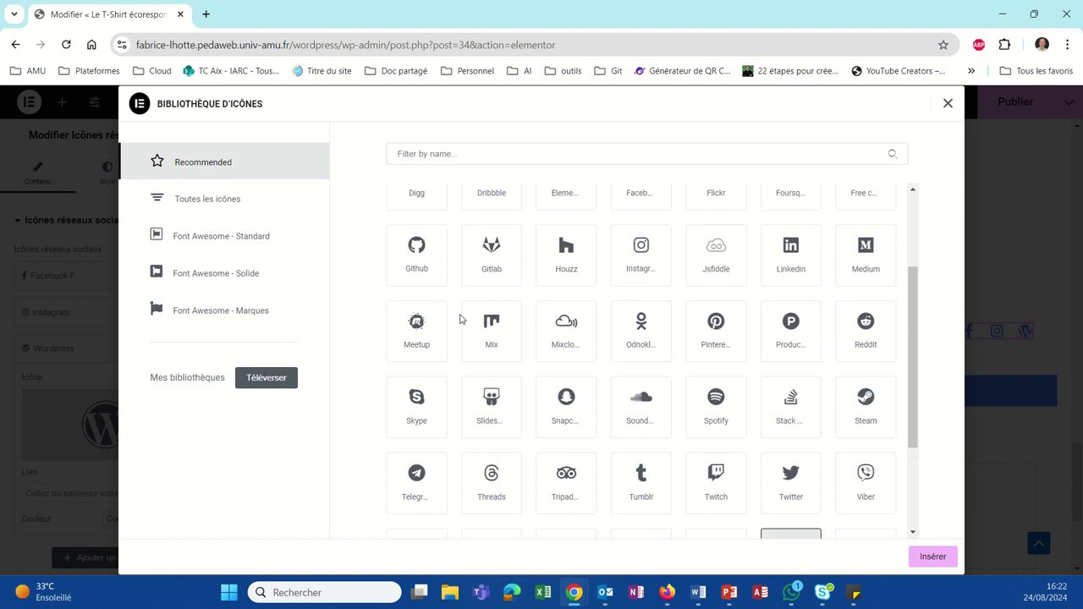
scroll(460, 319, "down", 1)
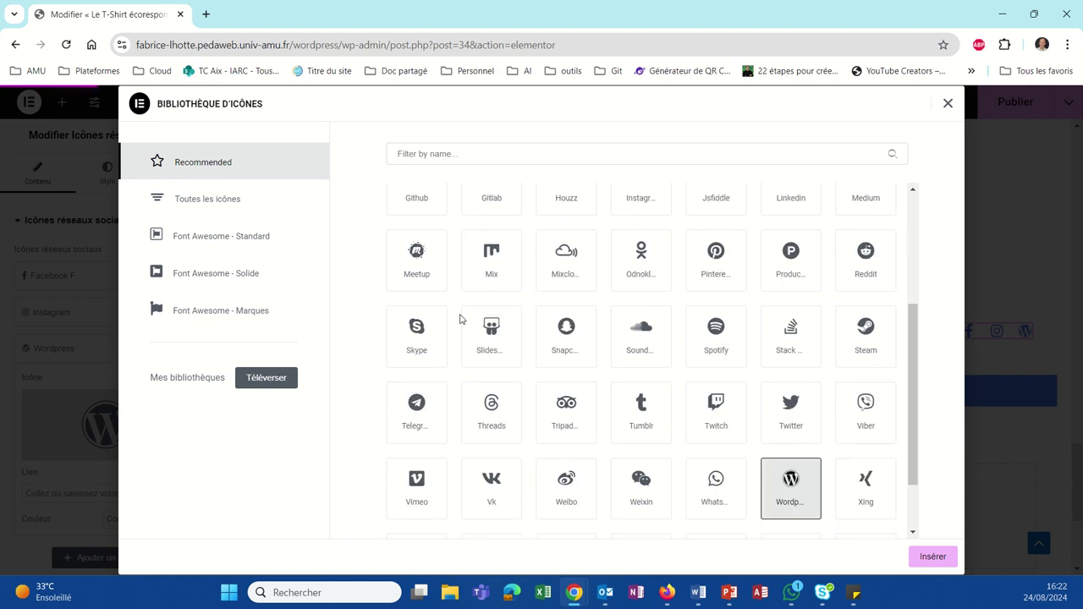
scroll(460, 318, "down", 1)
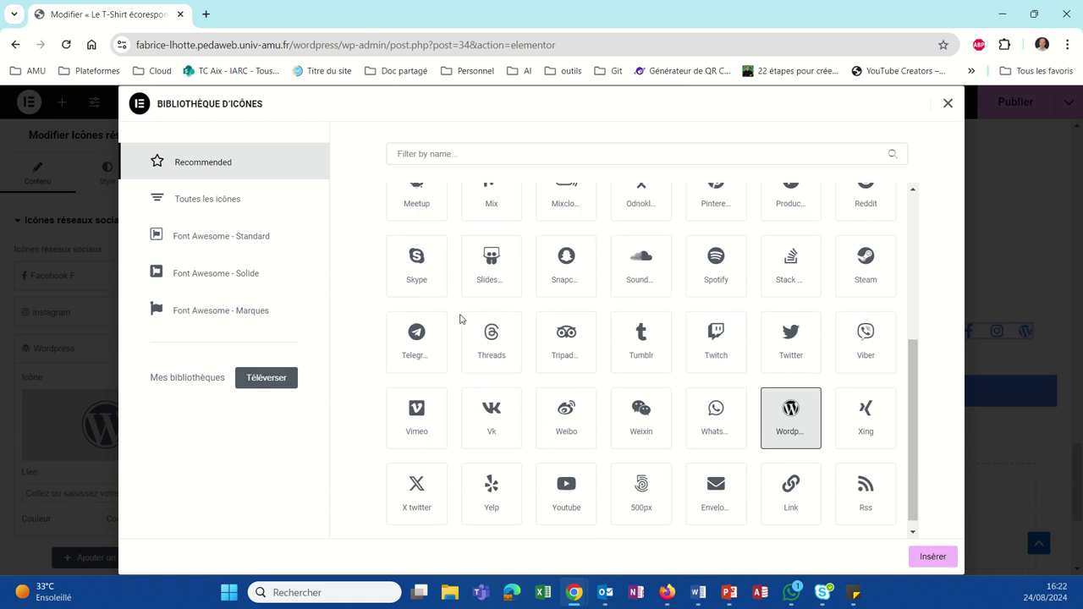
scroll(460, 319, "down", 1)
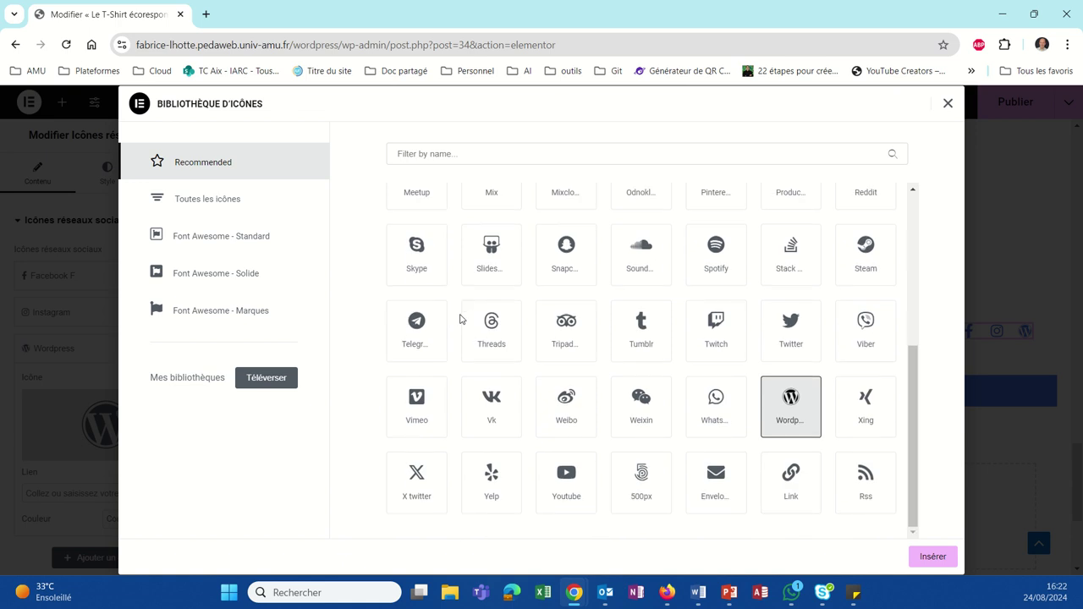
Step: Find the Tiktok icon in the complete icon set and insert it for the item after Instagram
left_click(226, 205)
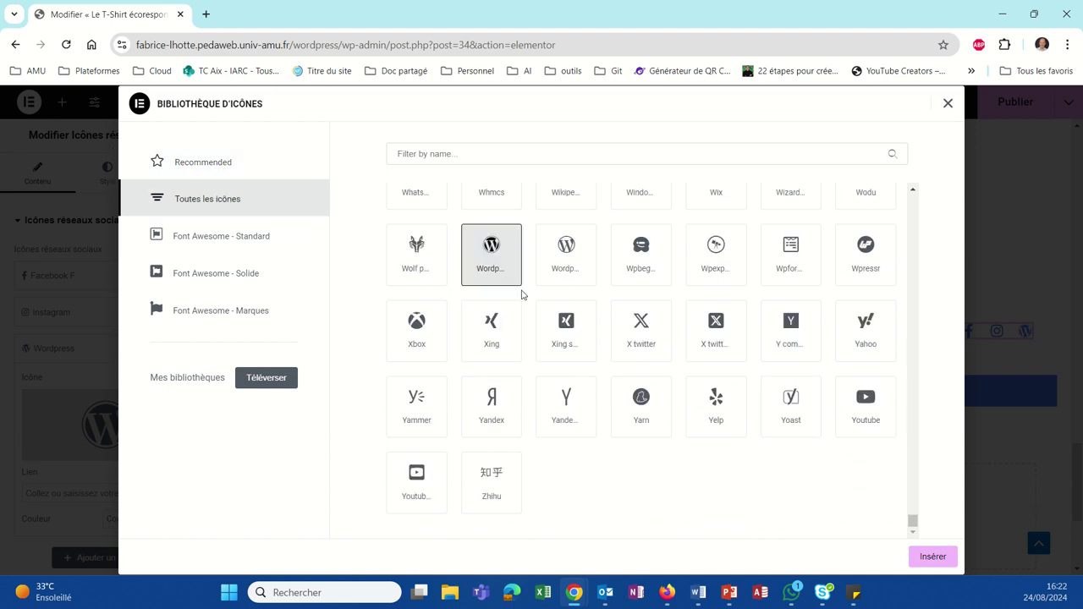
scroll(522, 294, "up", 3)
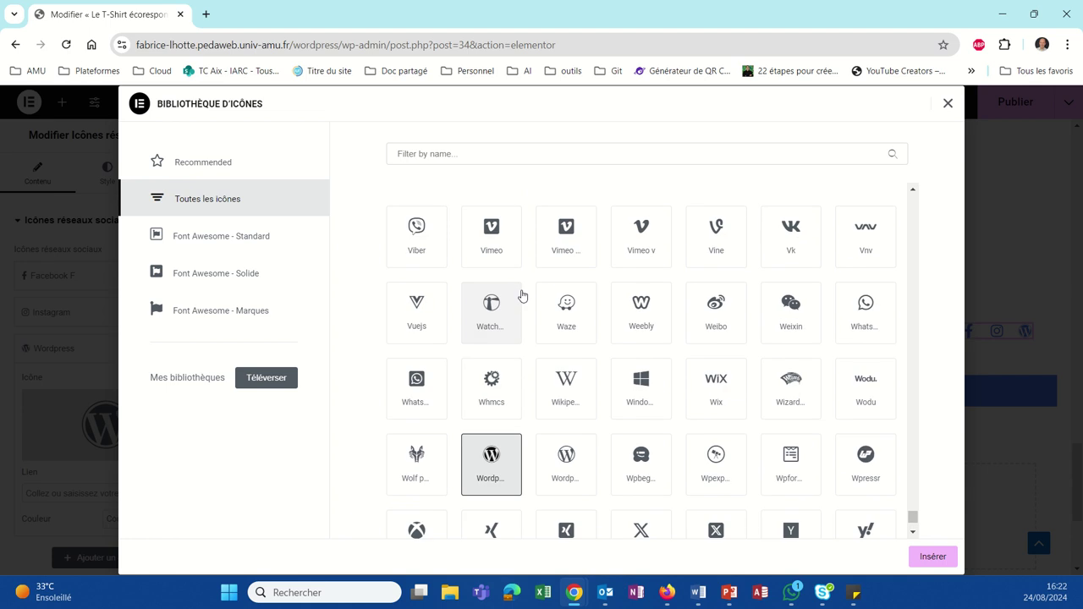
scroll(522, 294, "up", 1)
scroll(522, 295, "up", 4)
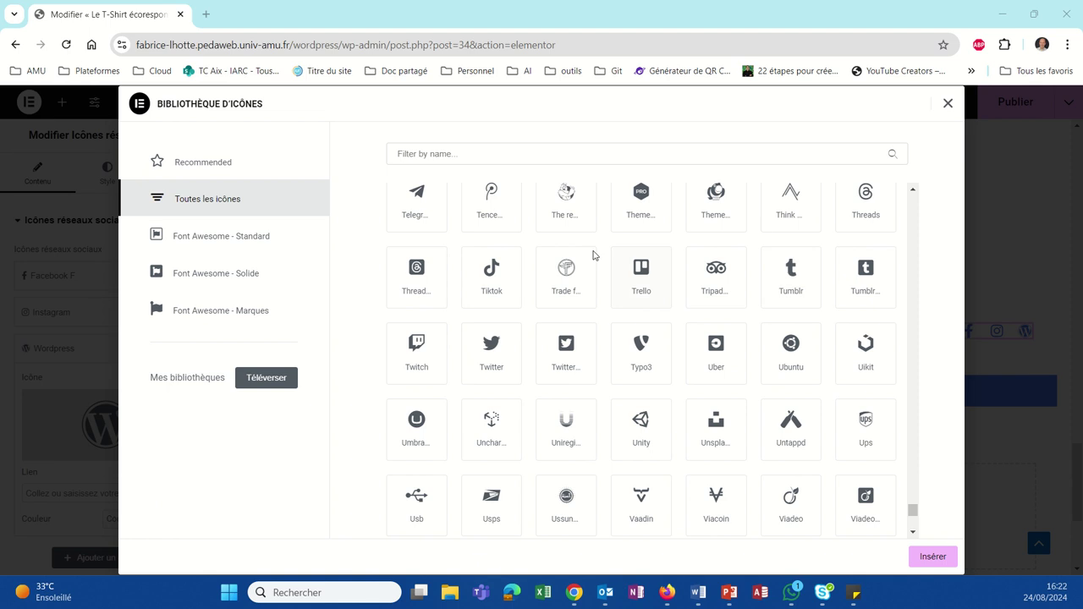
left_click(500, 281)
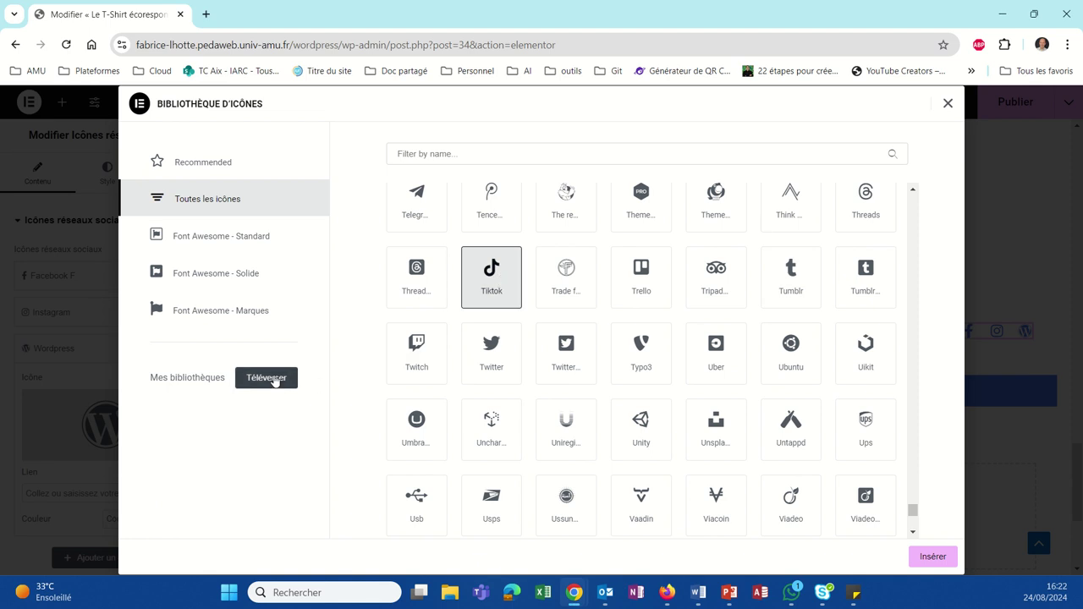
left_click(935, 560)
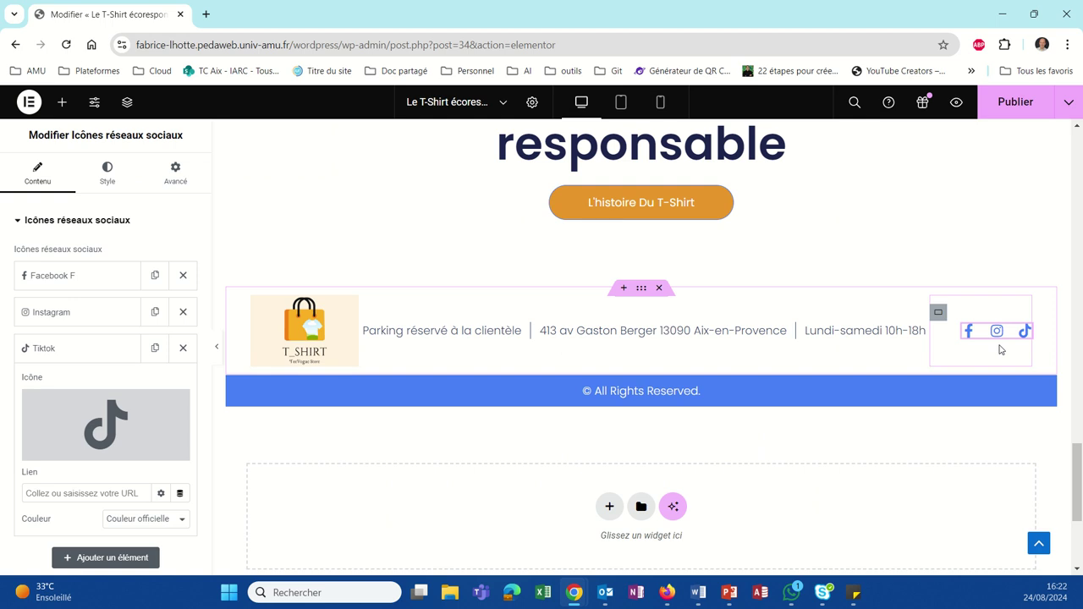
Step: Add another social item after Tiktok and give it the Snapchat icon from the recommended icons
mouse_move(129, 449)
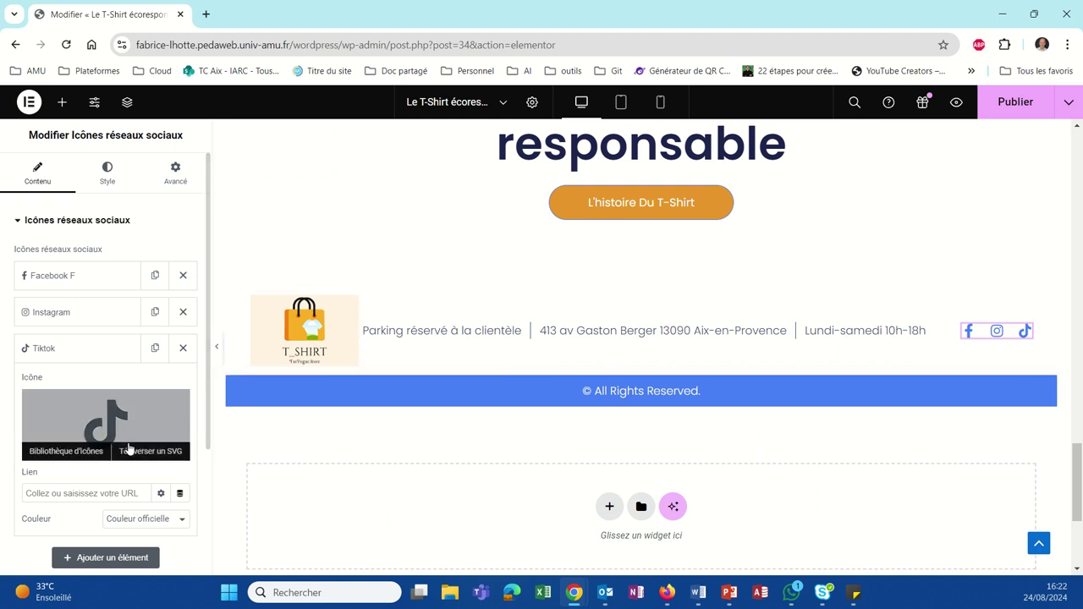
left_click(99, 557)
left_click(99, 486)
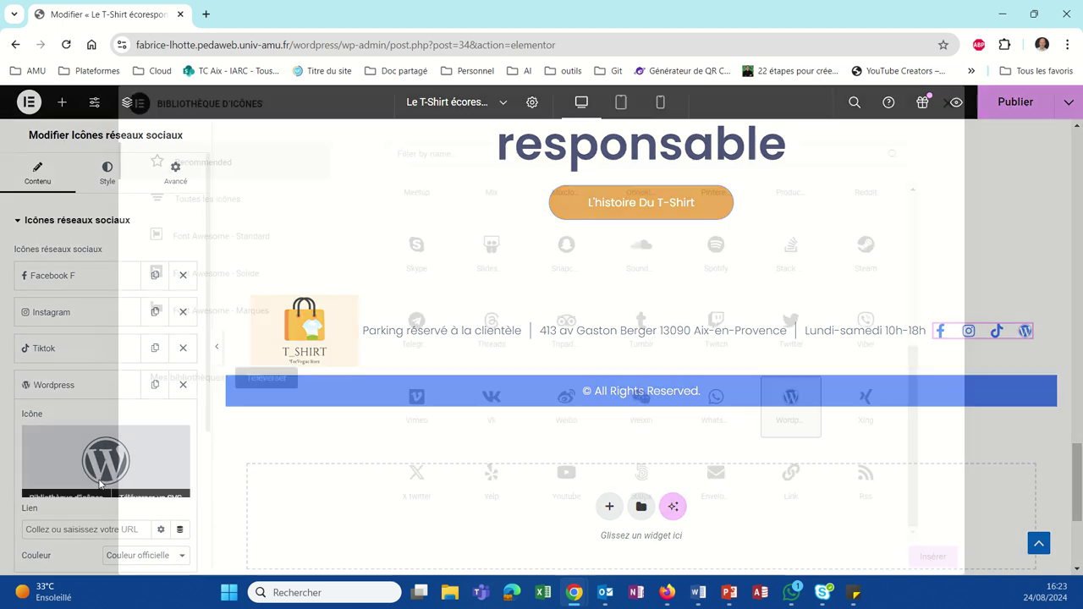
scroll(686, 351, "up", 3)
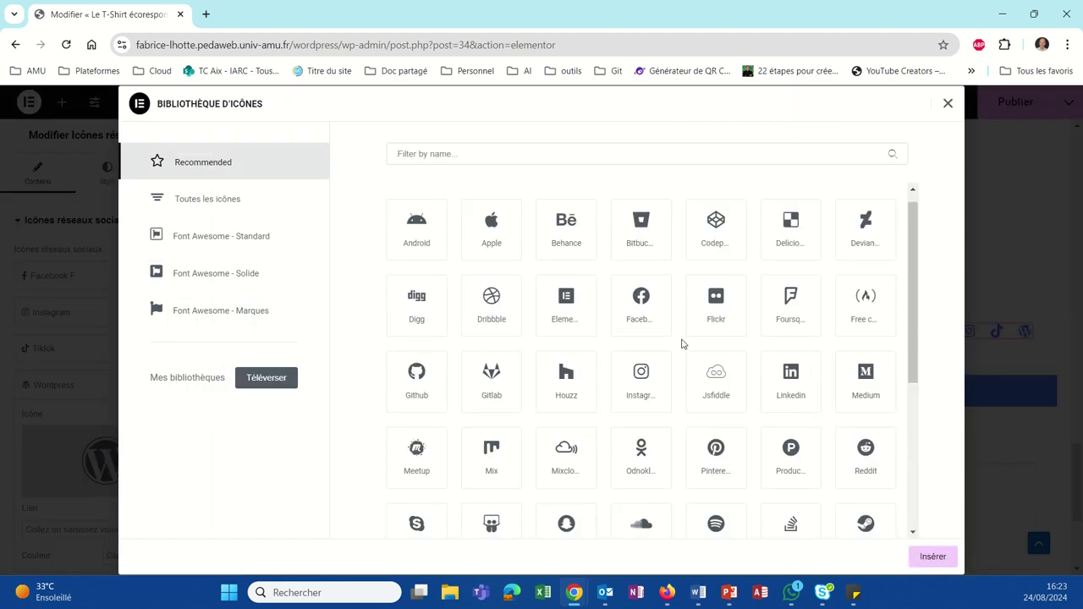
scroll(681, 345, "down", 3)
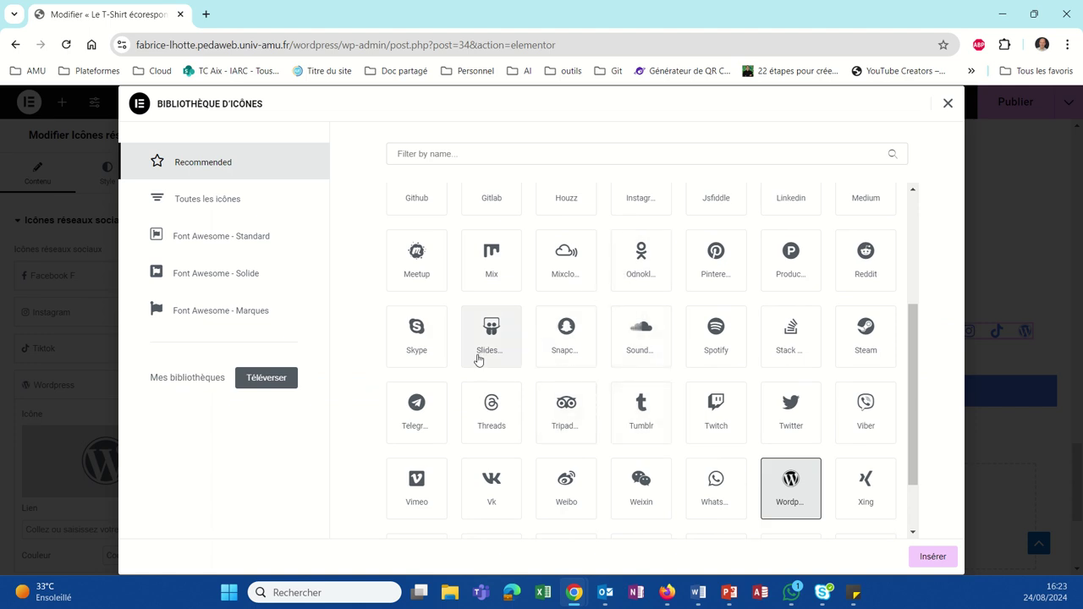
left_click(558, 349)
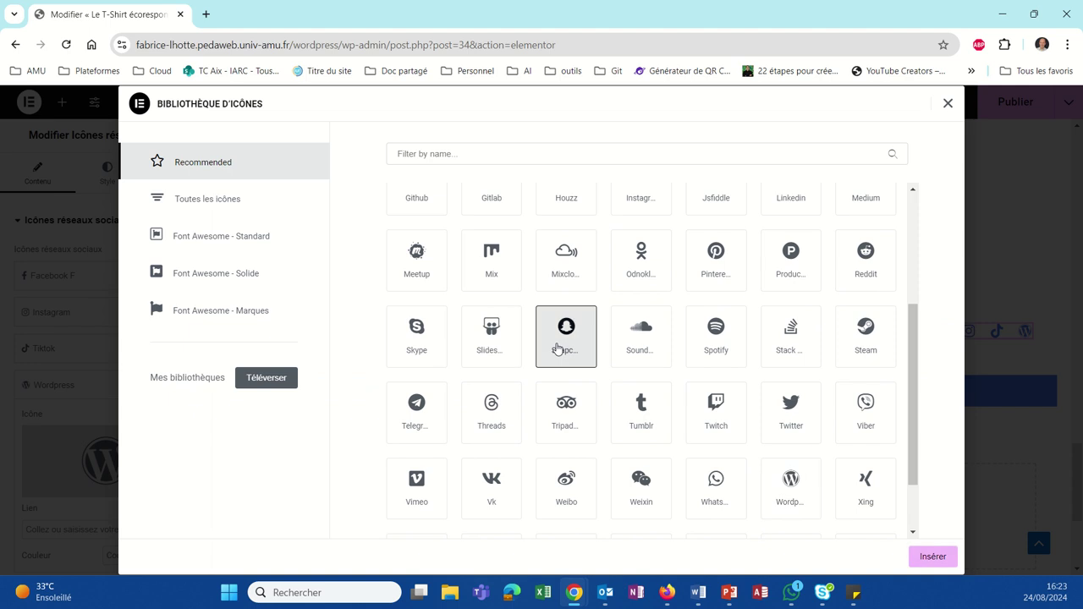
left_click(934, 556)
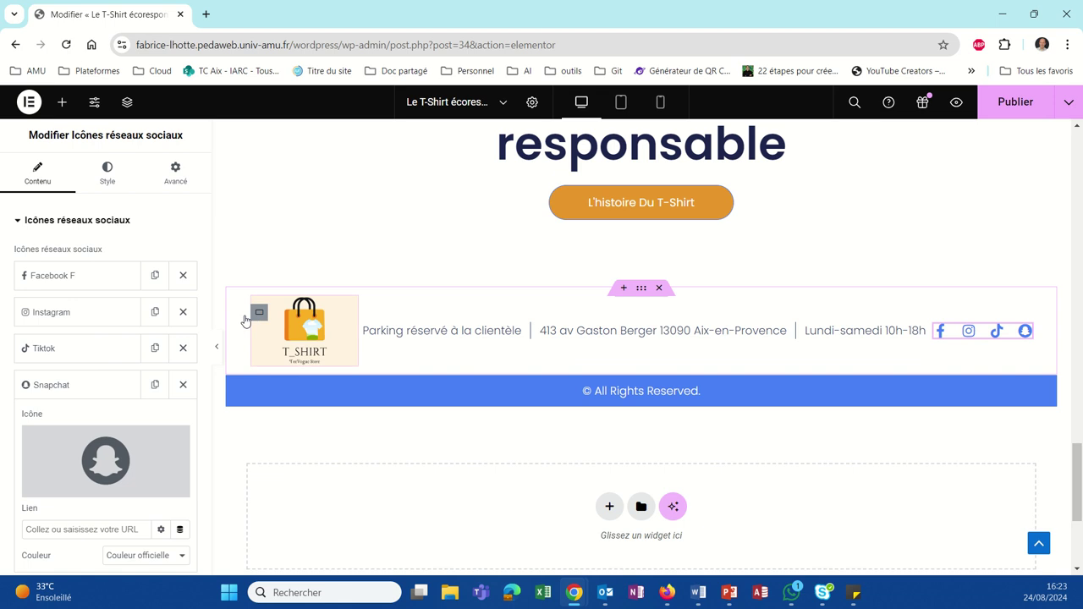
Step: Set the footer social icons' secondary colour to #E8952A and publish the page
scroll(87, 401, "down", 1)
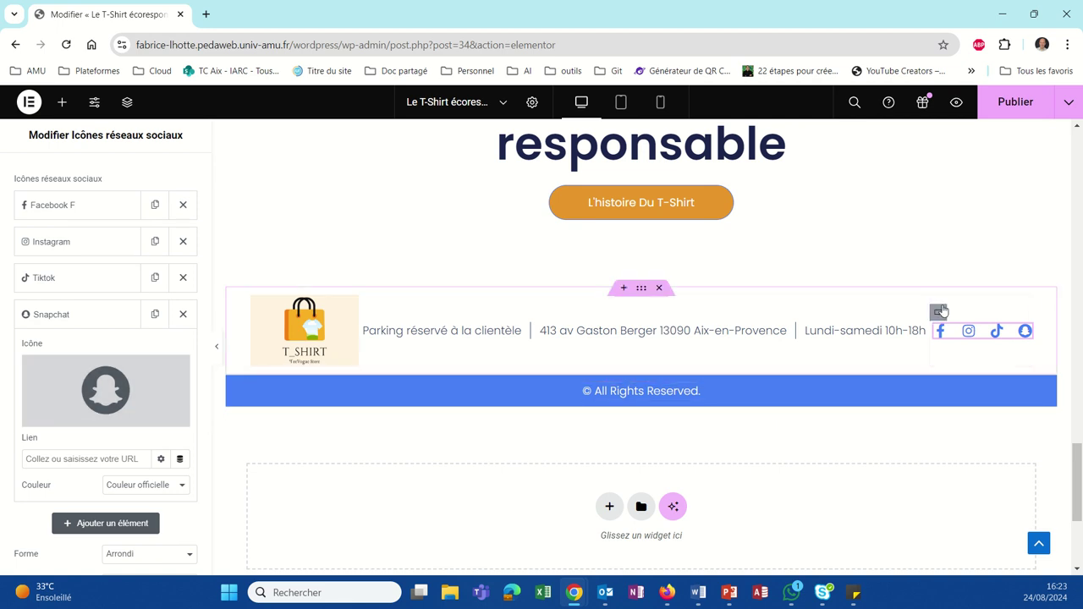
scroll(74, 235, "up", 1)
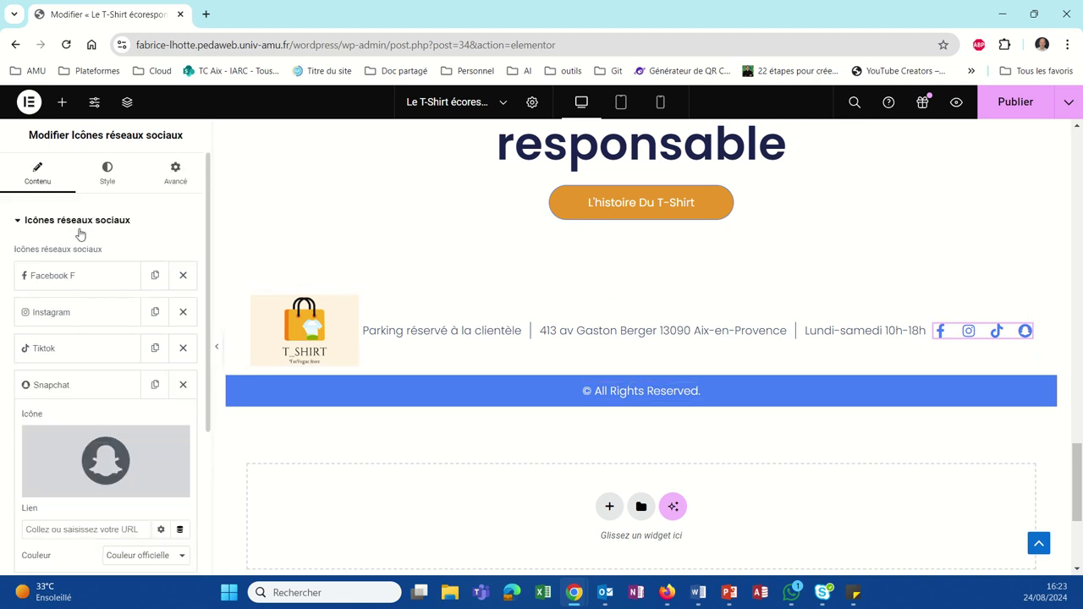
left_click(109, 171)
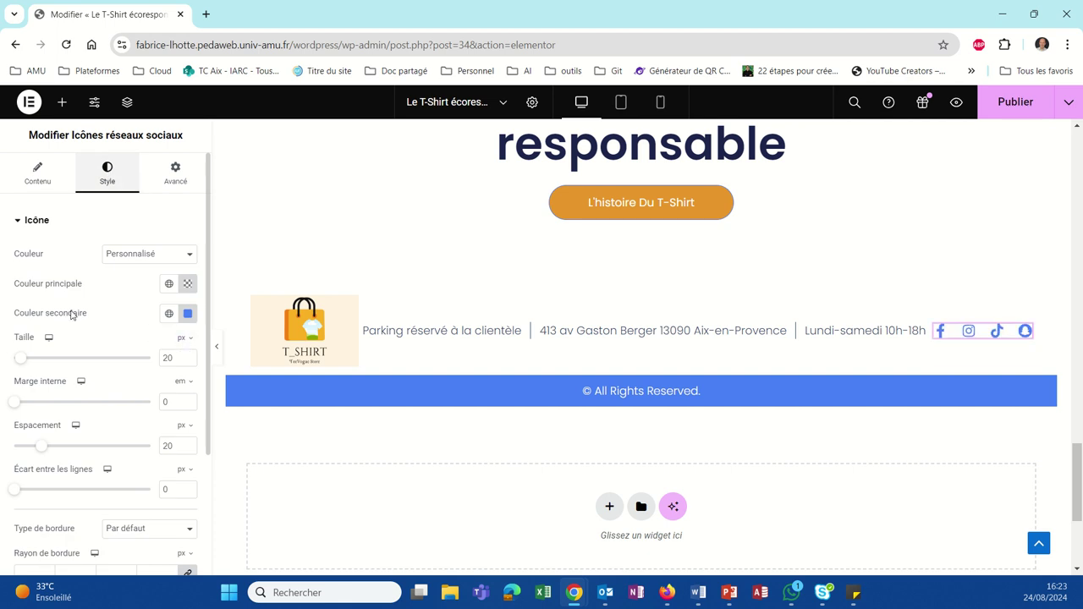
left_click(187, 313)
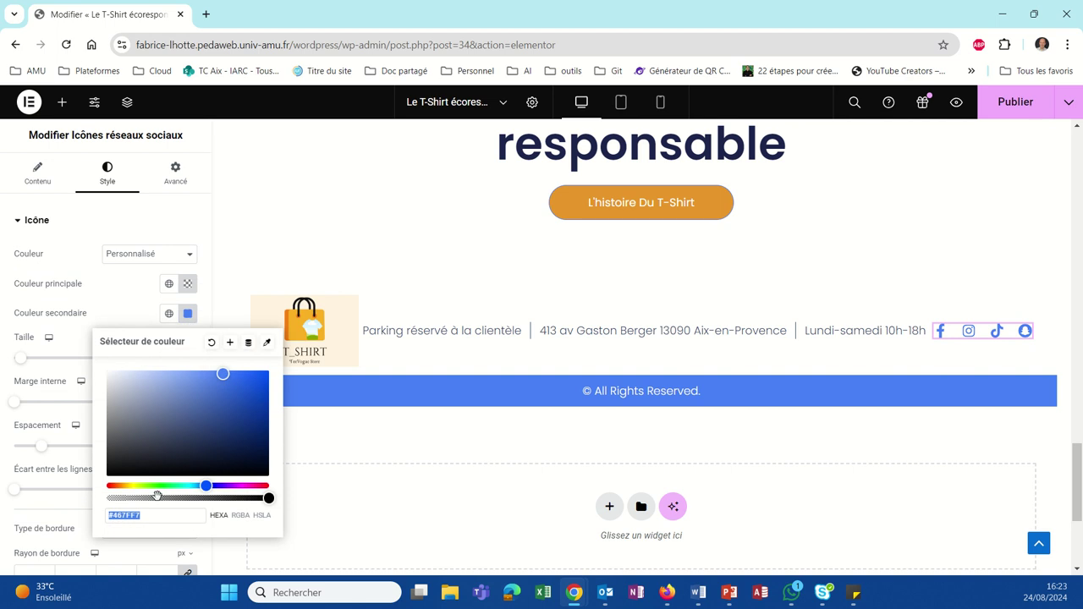
type("#E8952A")
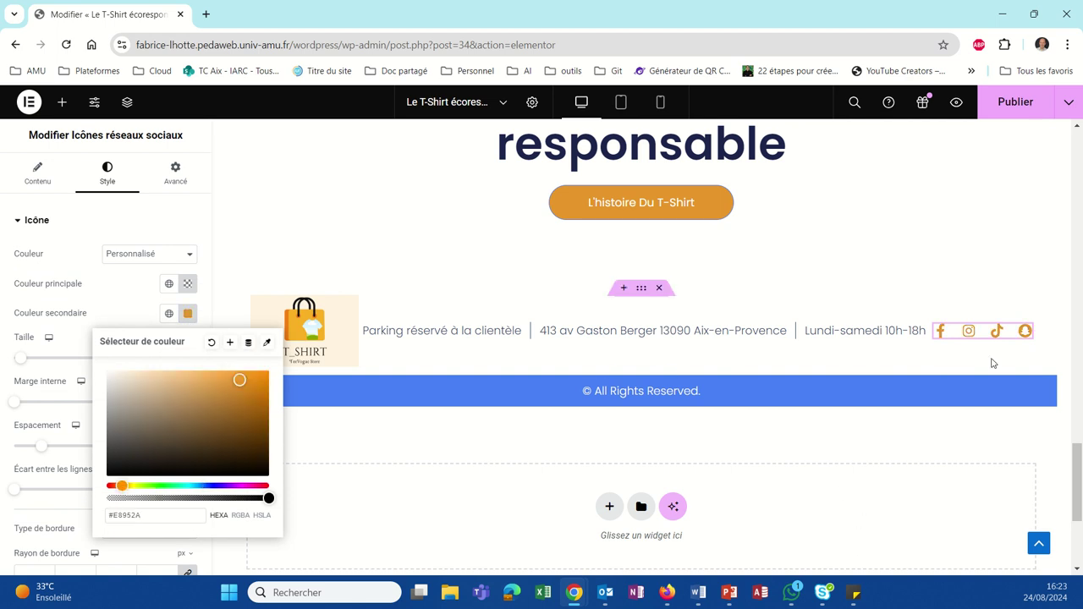
left_click(833, 241)
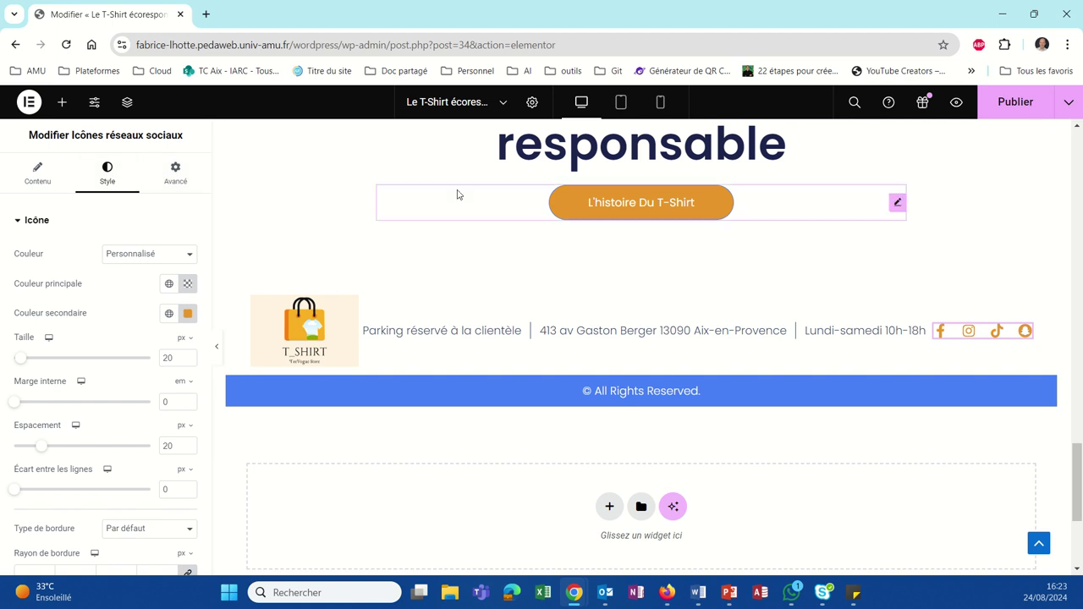
left_click(1006, 101)
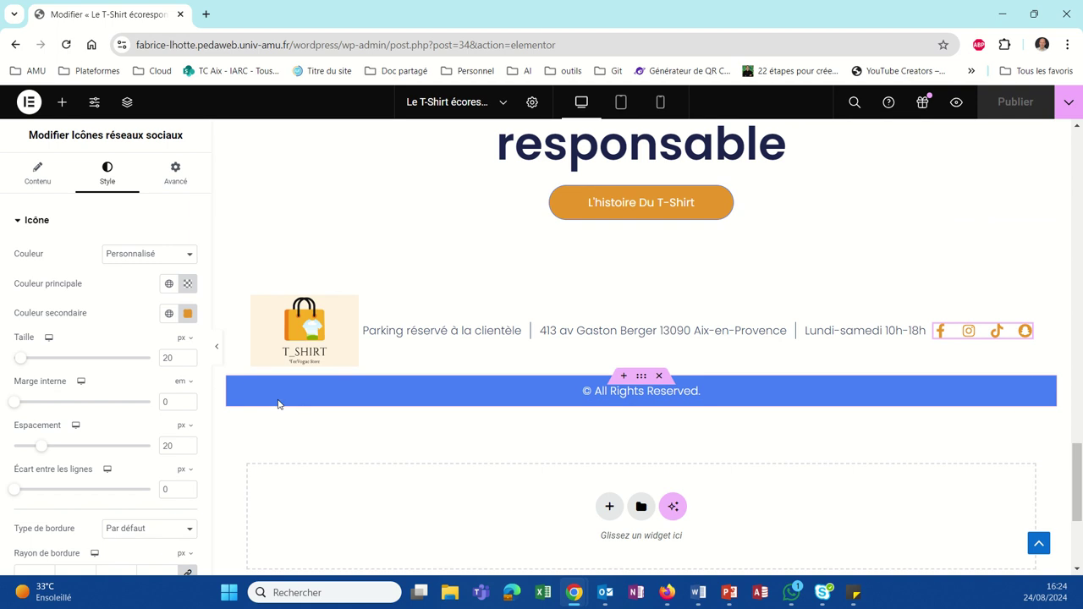
Step: Set the background colour of the container behind "© All Rights Reserved." to #E8952A
left_click(369, 394)
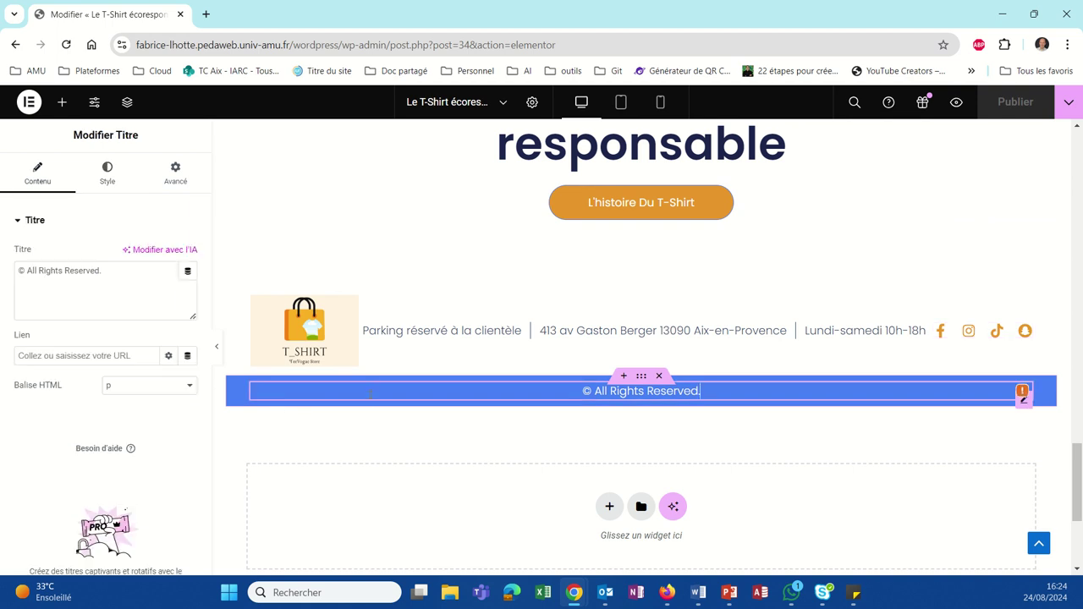
left_click(108, 170)
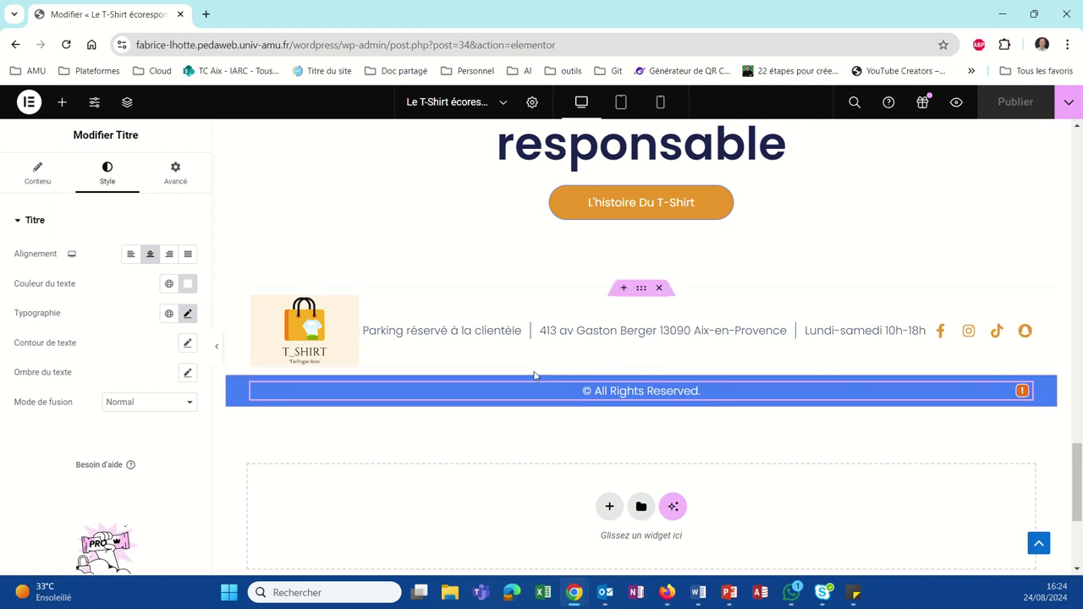
left_click(643, 378)
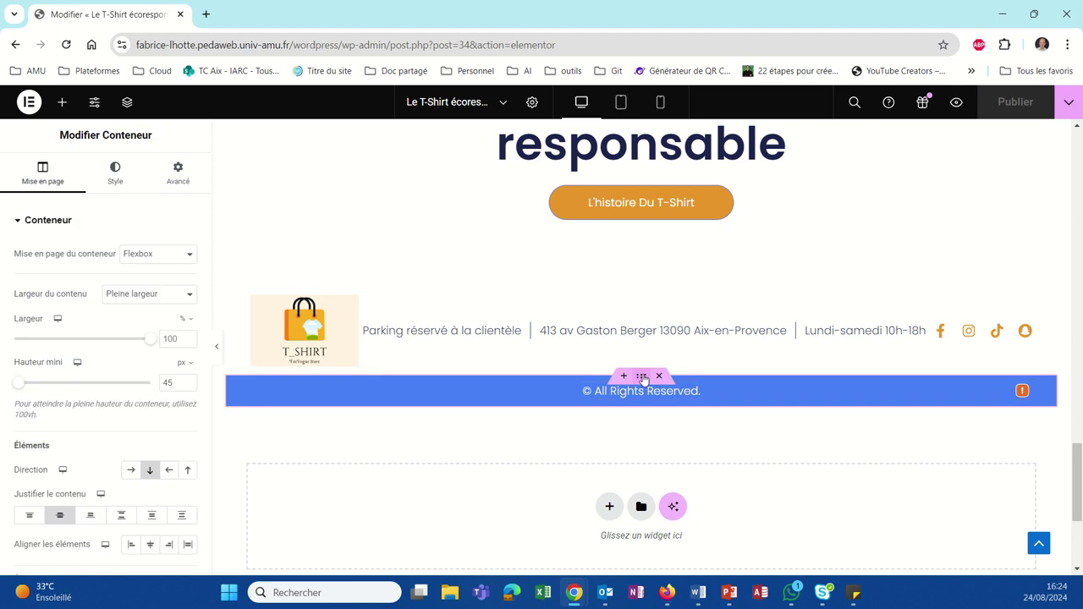
left_click(113, 174)
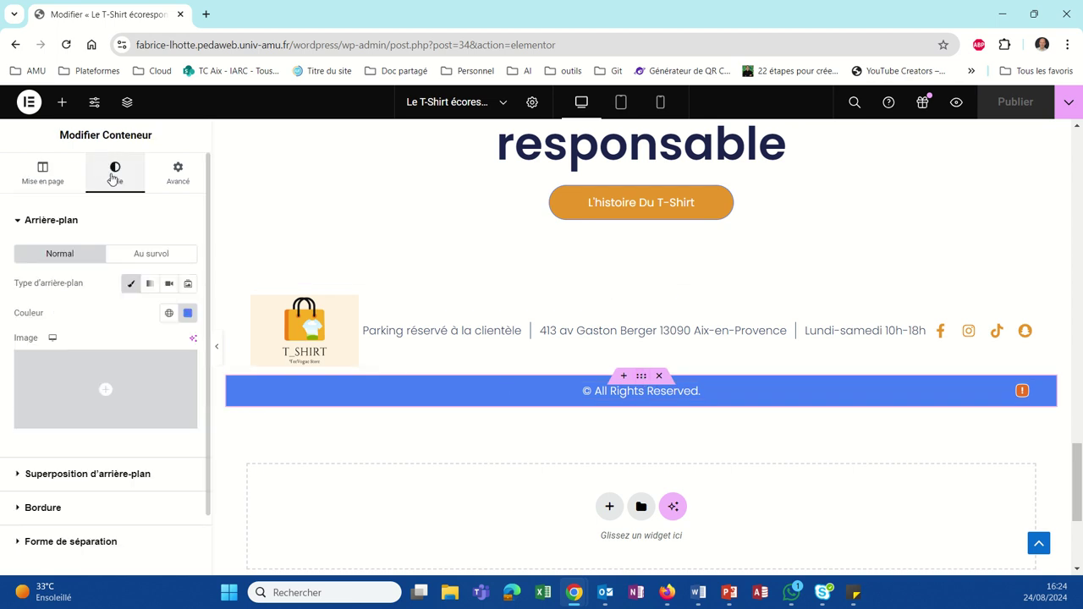
left_click(187, 313)
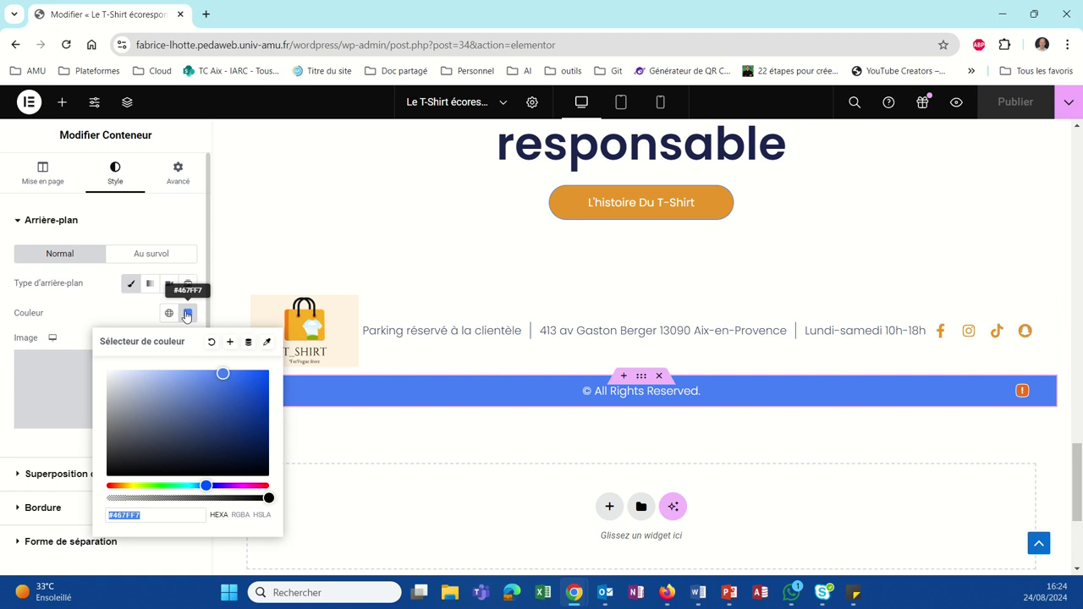
type("#E8952A")
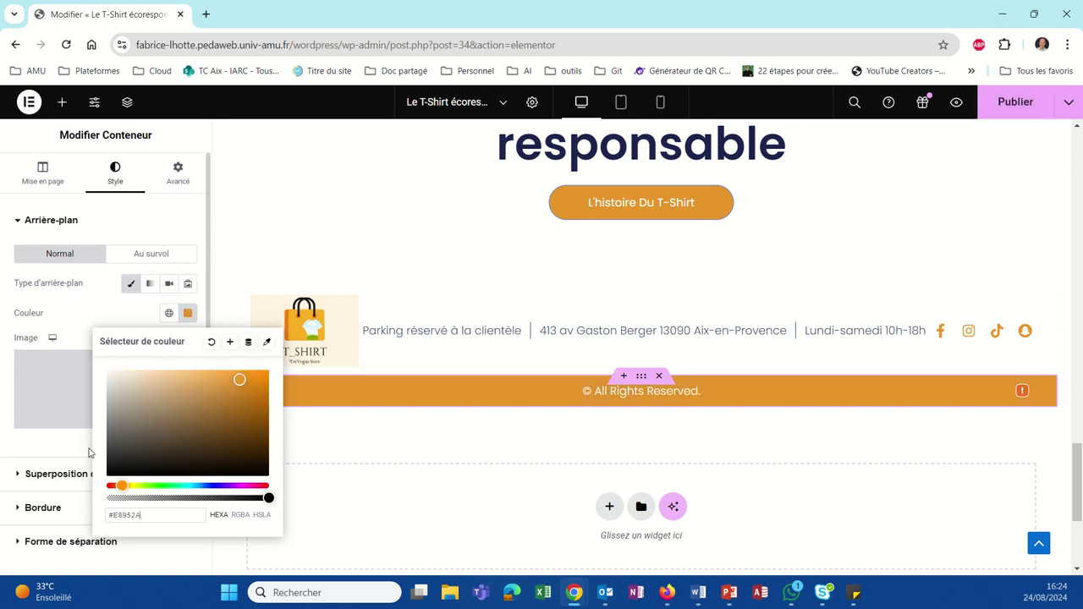